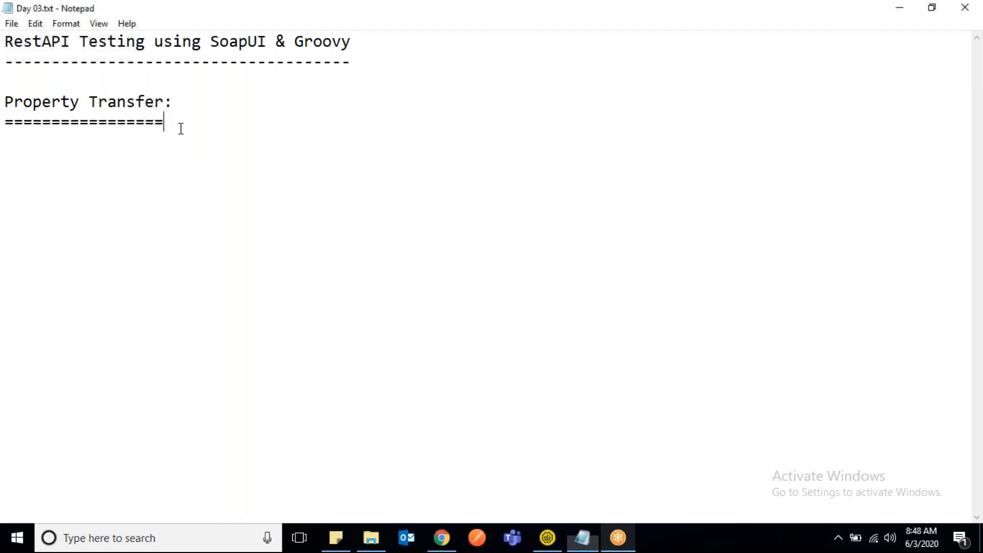
- Start the description under the Property Transfer heading with "Used to transfer properties"
key(Return)
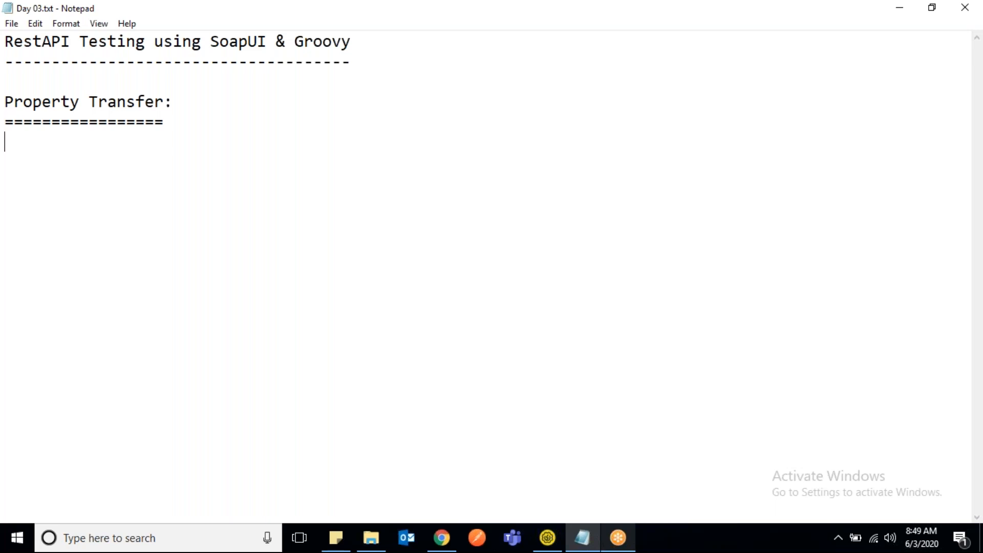
text(T)
key(BackSpace)
text(Used to transwer)
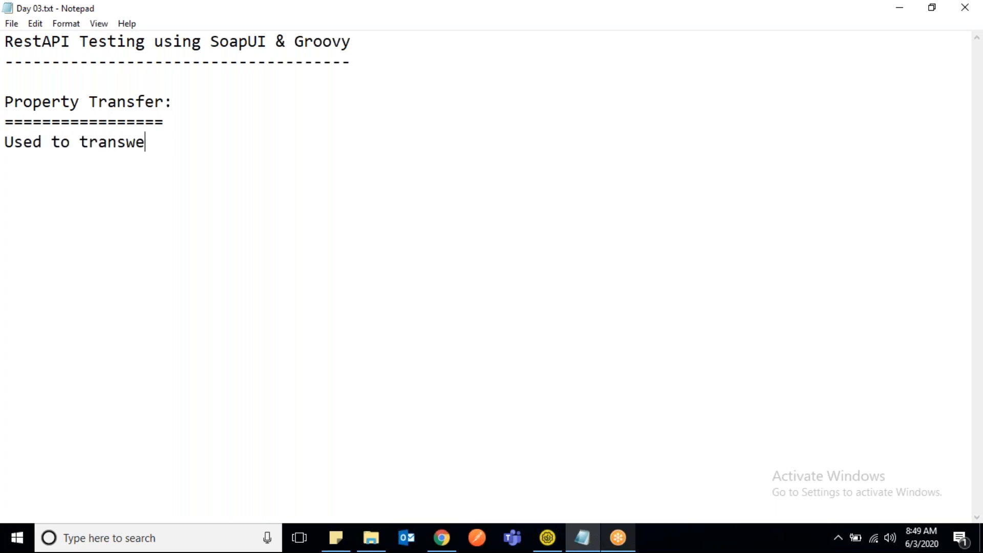
key(BackSpace)
key(BackSpace)
key(BackSpace)
text(fer properties)
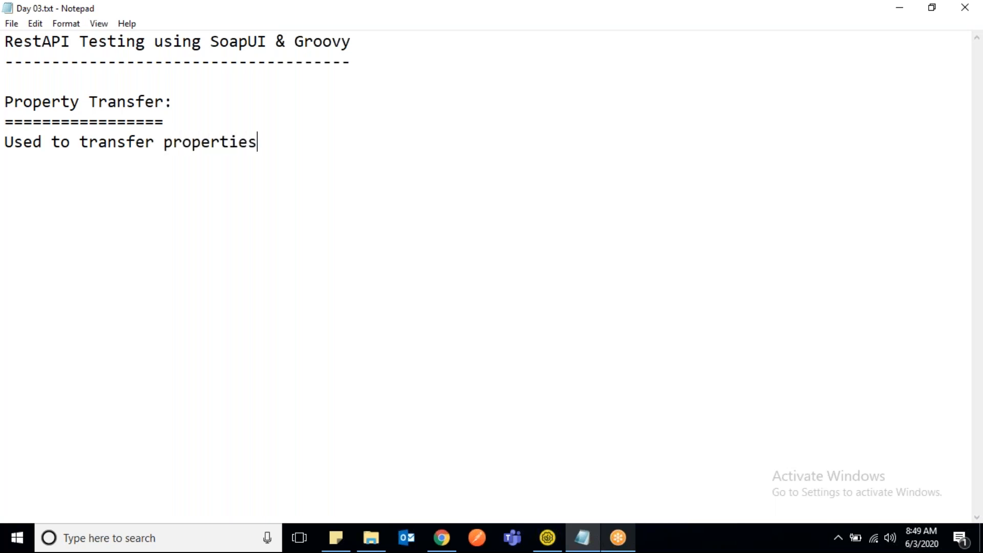
text( betweee)
- Complete the Property Transfer description with "between test steps and test cases."
key(BackSpace)
text(n)
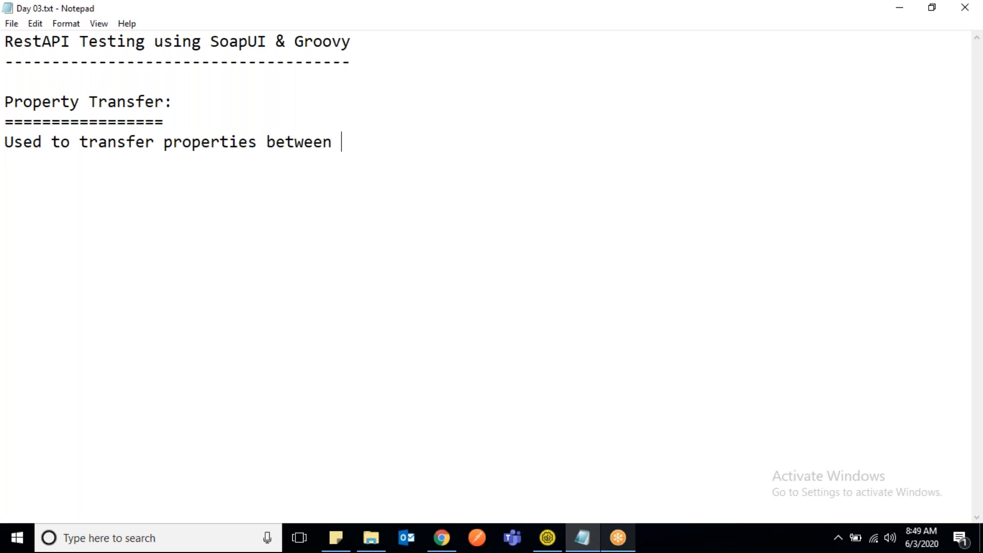
text(test steps and test case)
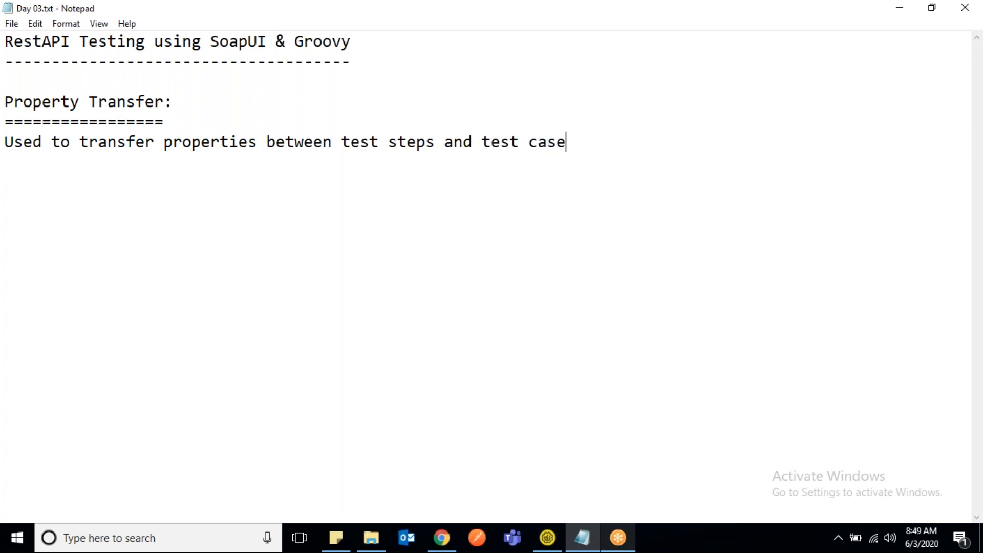
text(s.)
- Add the example request line "POST: api/createUser" below the description, separated by a blank line
key(Return)
key(Return)
text(POST: api/)
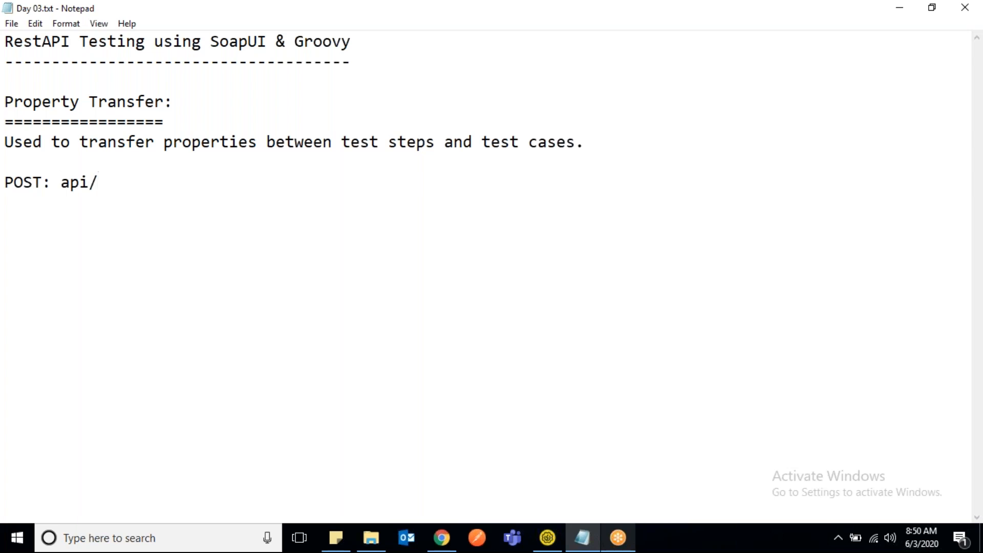
text(createUser)
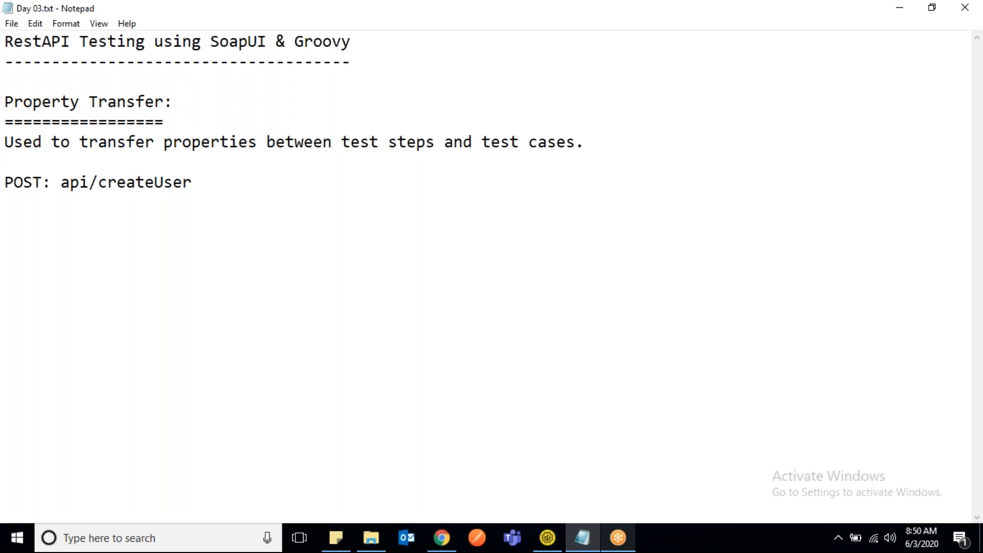
- Below the POST line, add a JSON block in braces containing "name":"test user"
key(Return)
key(Return)
text({)
key(Return)
text(})
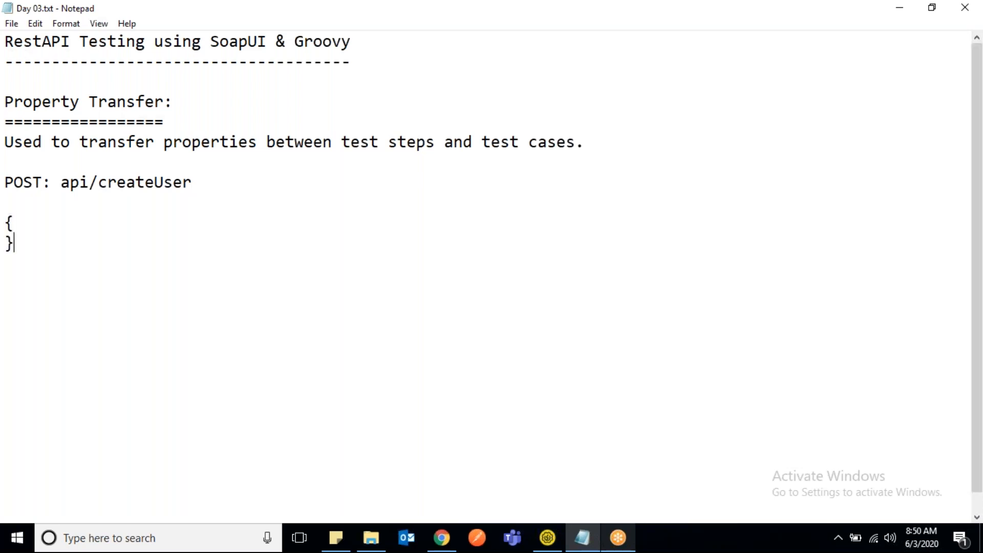
key(Up)
key(Return)
text("name":"test user)
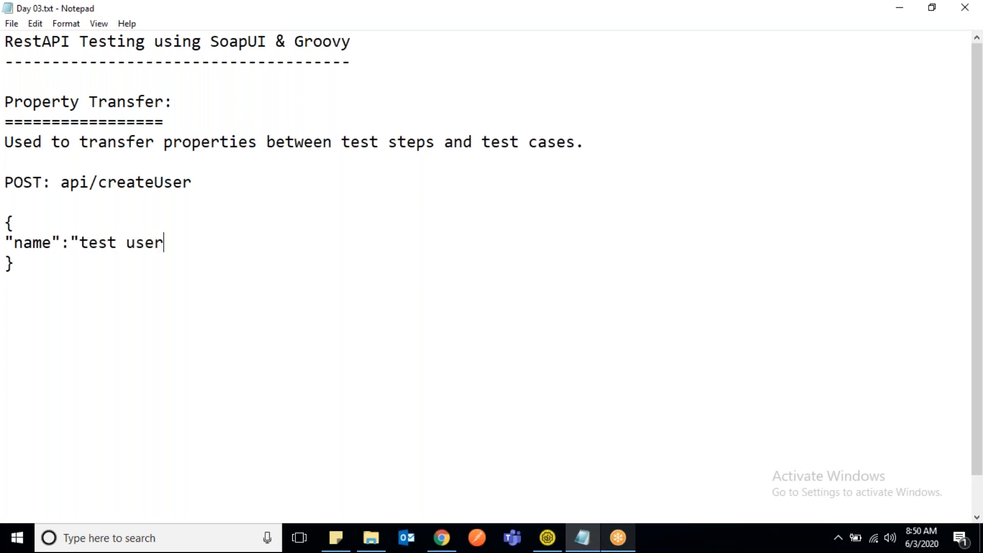
text(")
- Insert the line "id": abc123, above the name entry in the JSON block
click(24, 221)
key(Return)
text("id)
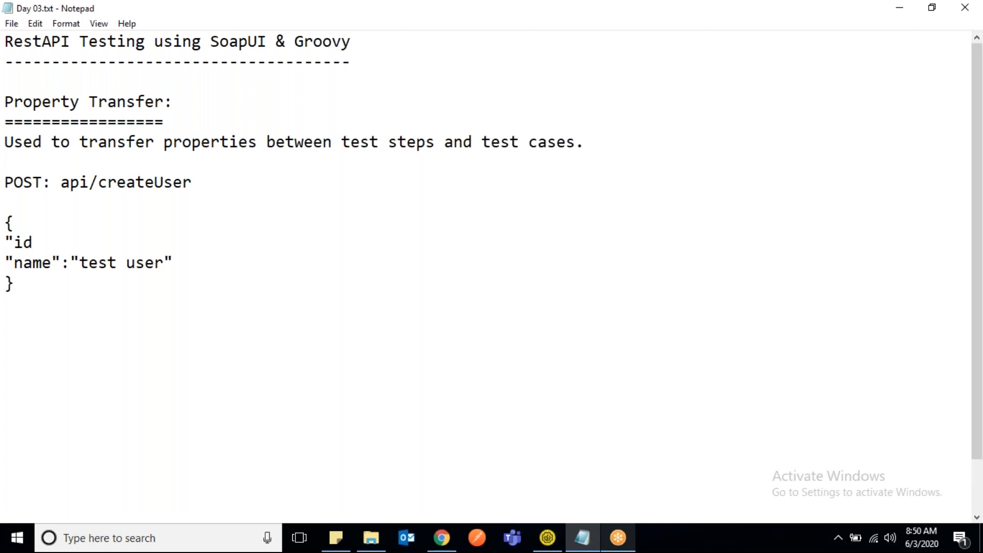
text(": abc123)
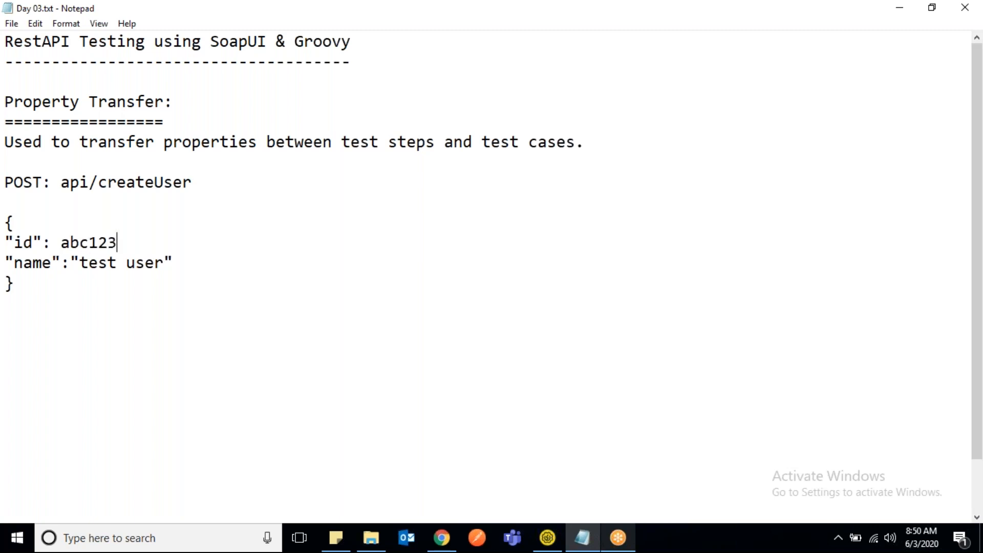
text(,)
- Add the request line "PUT: api/updateUser/{id}" below the JSON block, followed by a new line
click(214, 262)
click(39, 293)
key(Return)
key(Return)
text(P)
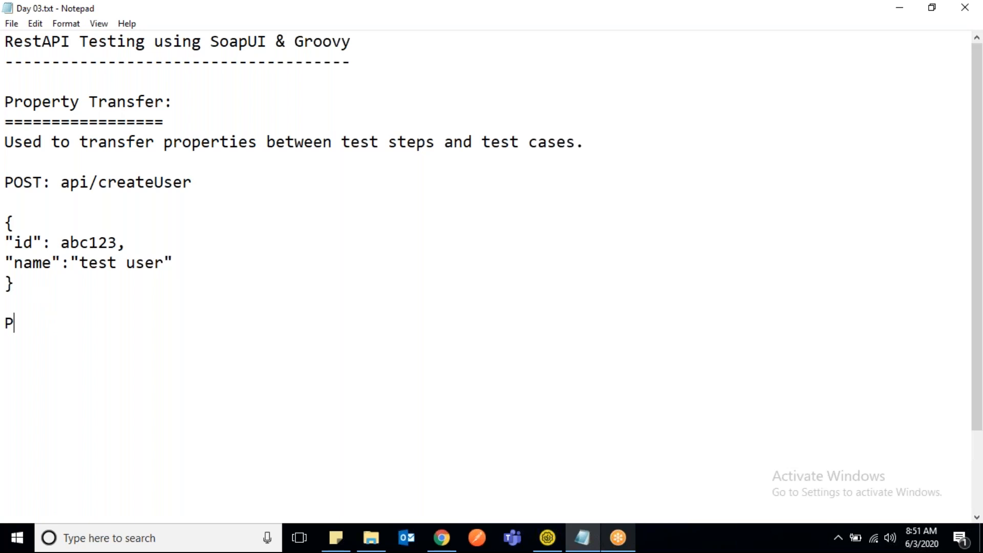
text(UT:)
text(api)
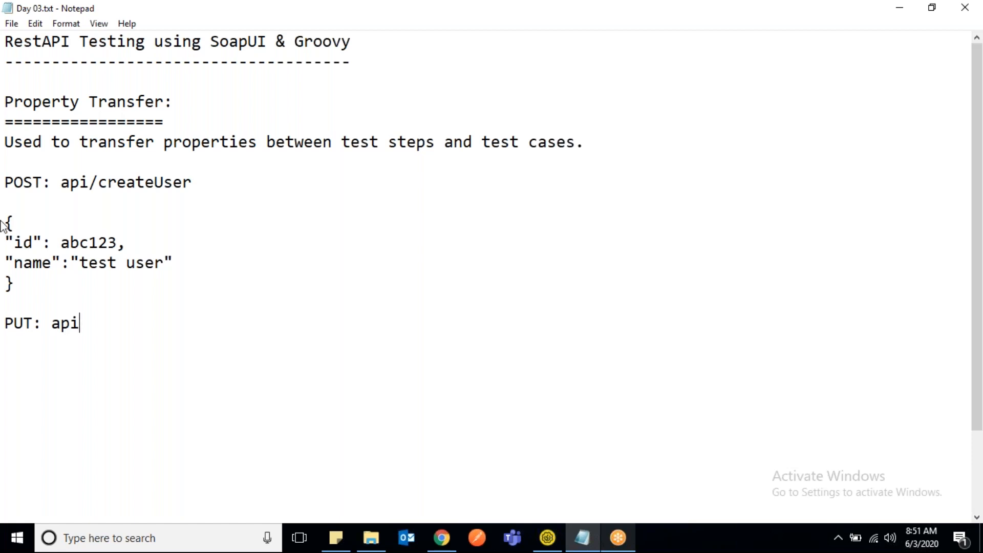
text(/updat)
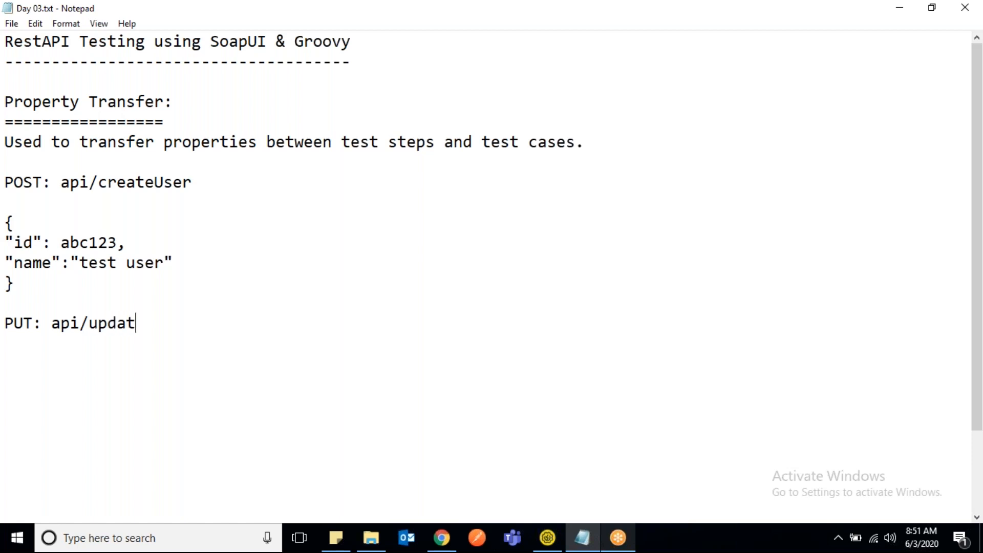
text(eUser/{})
key(Left)
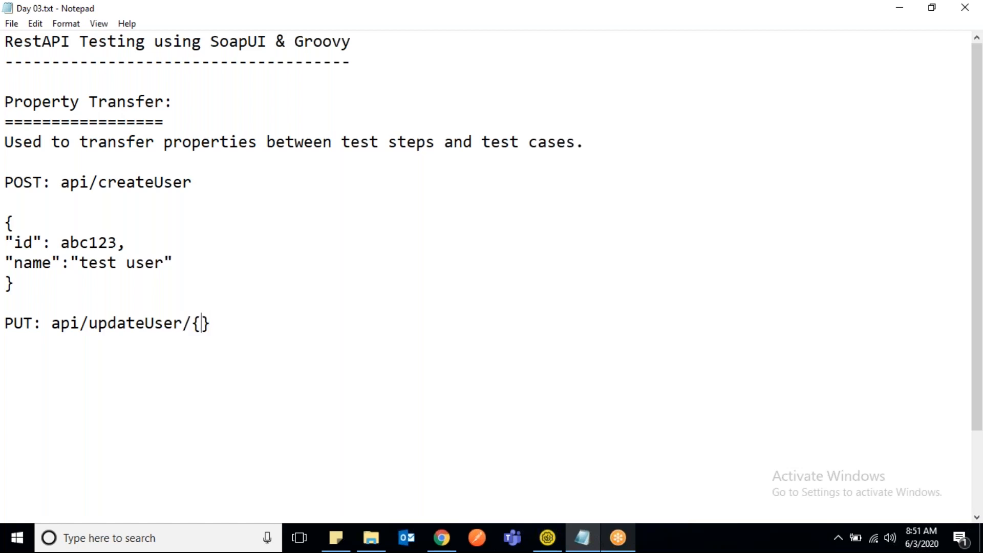
text(id)
key(Right)
key(Return)
- Insert the label "Response" directly above the JSON block of the POST request
drag(26, 281, 8, 221)
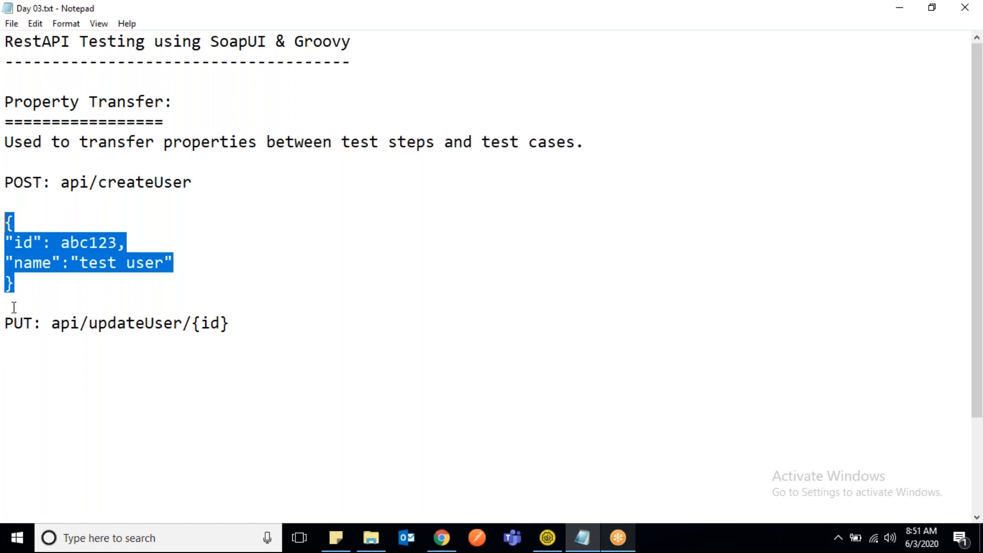
click(27, 345)
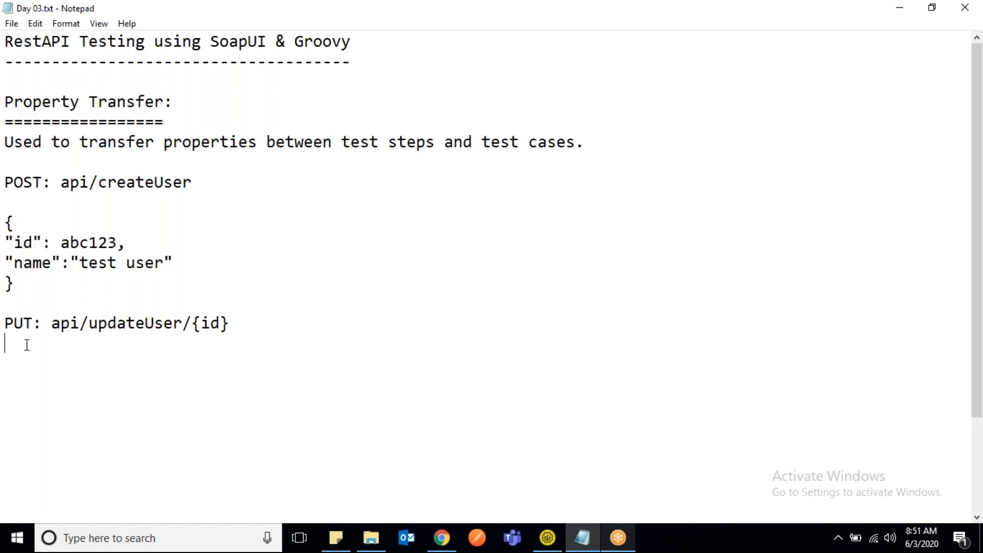
click(10, 202)
key(Return)
text(Re)
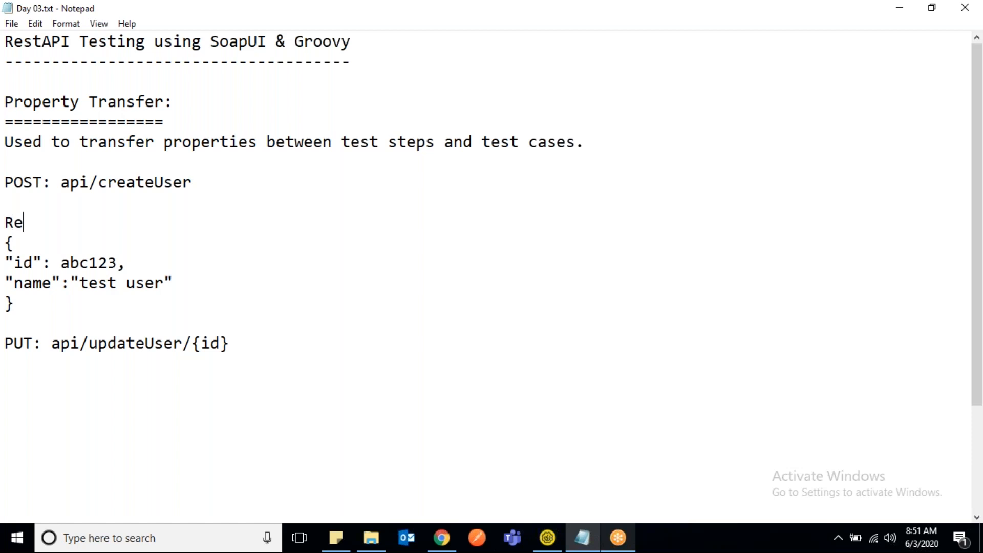
text(sponse)
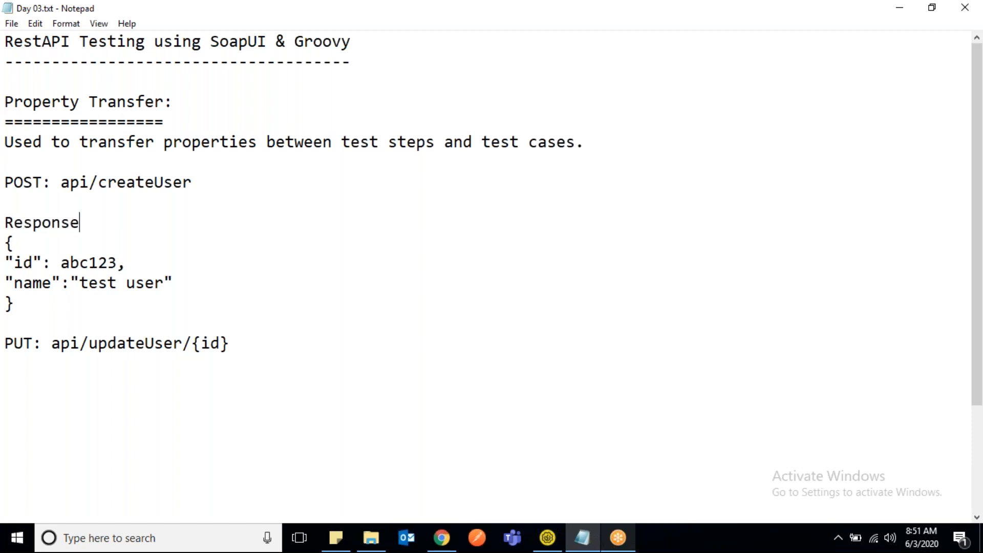
- Examine how the id in the createUser response relates to the {id} parameter of the updateUser request
drag(13, 183, 185, 189)
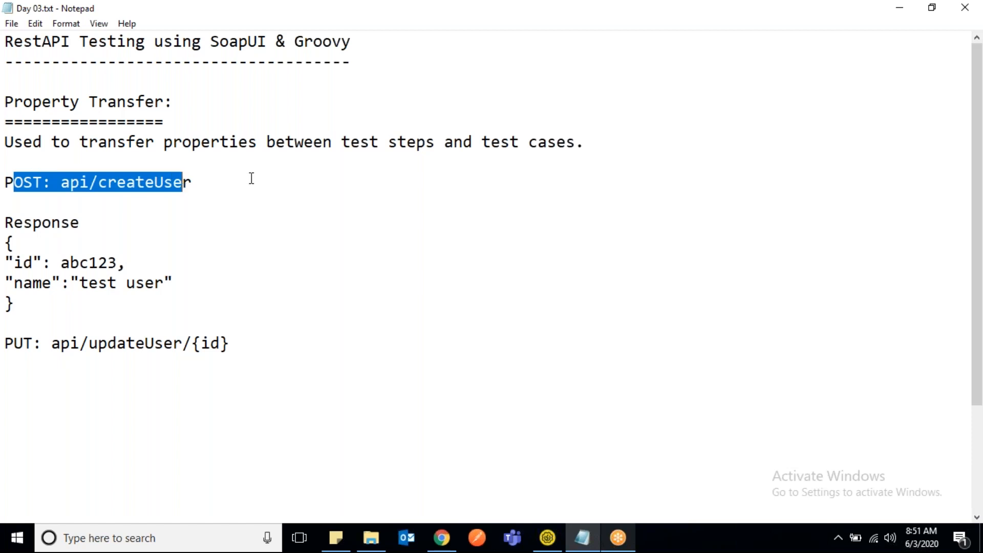
click(163, 245)
click(2, 245)
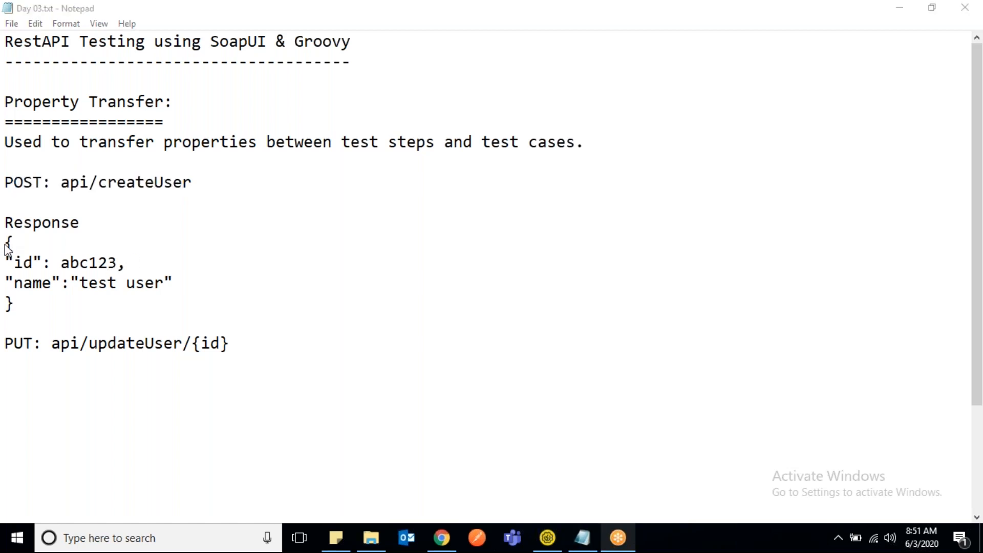
drag(8, 242, 28, 307)
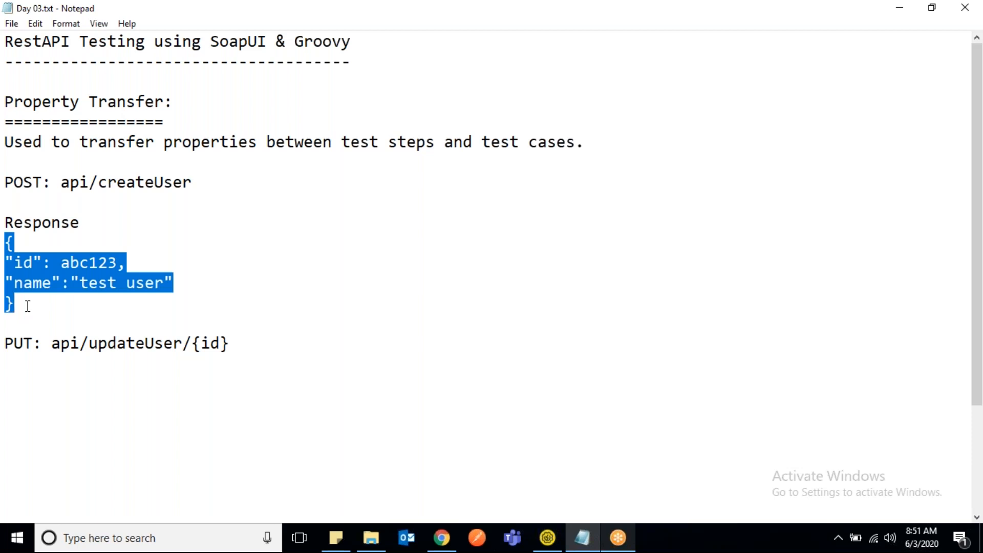
double_click(28, 264)
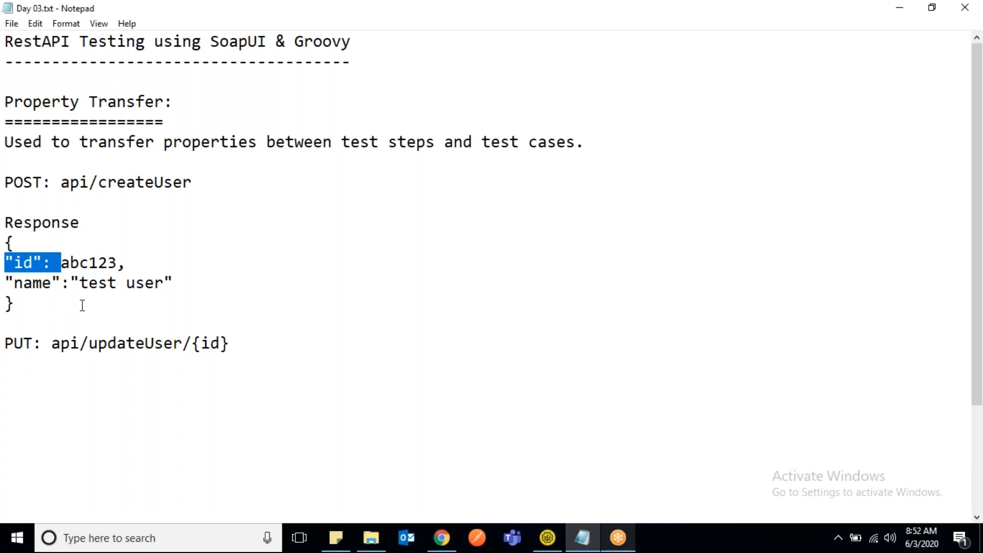
click(132, 262)
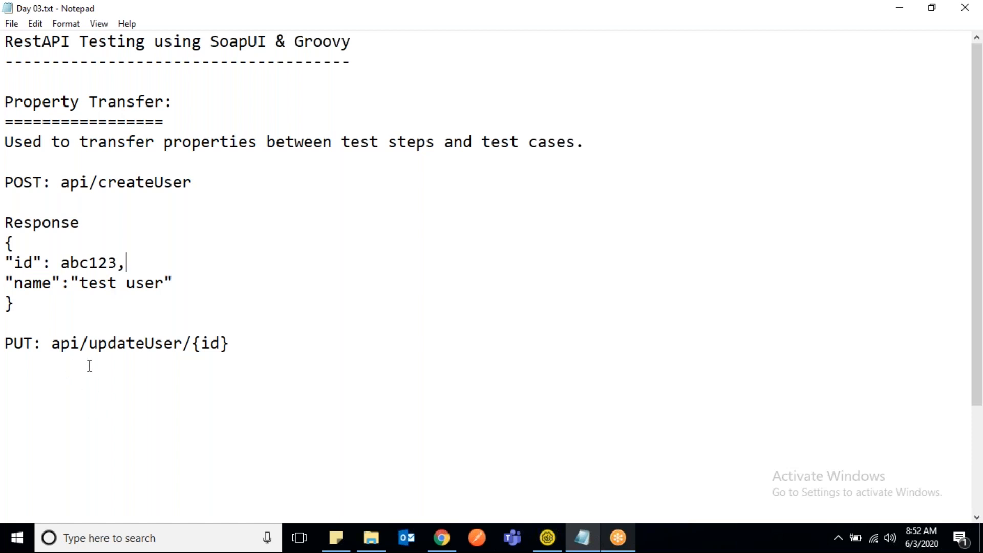
double_click(89, 261)
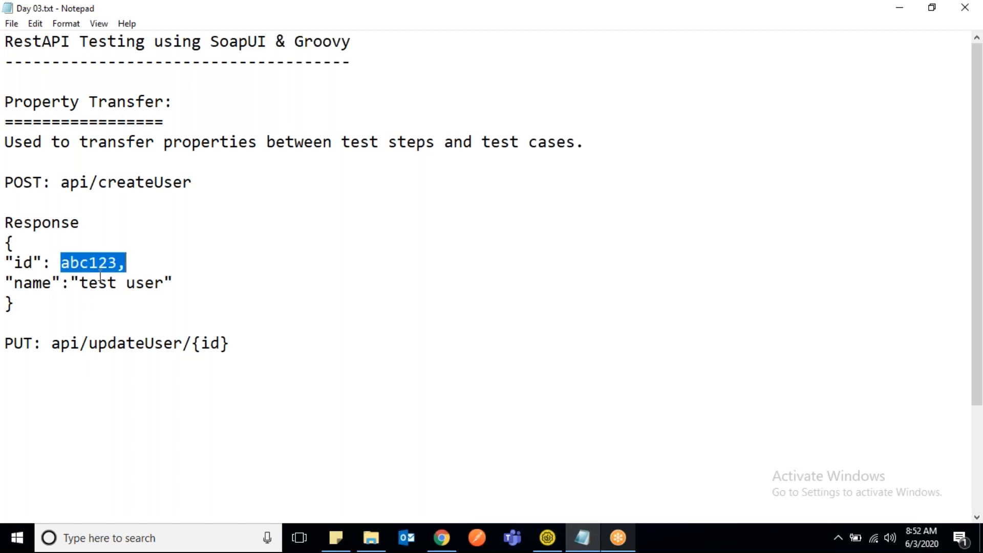
key(Down)
key(shift+Home)
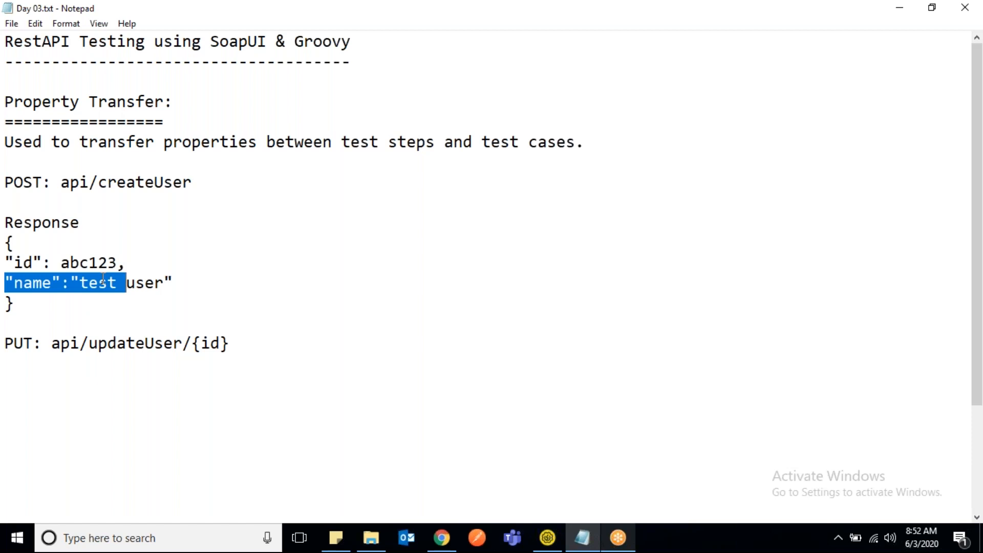
double_click(96, 263)
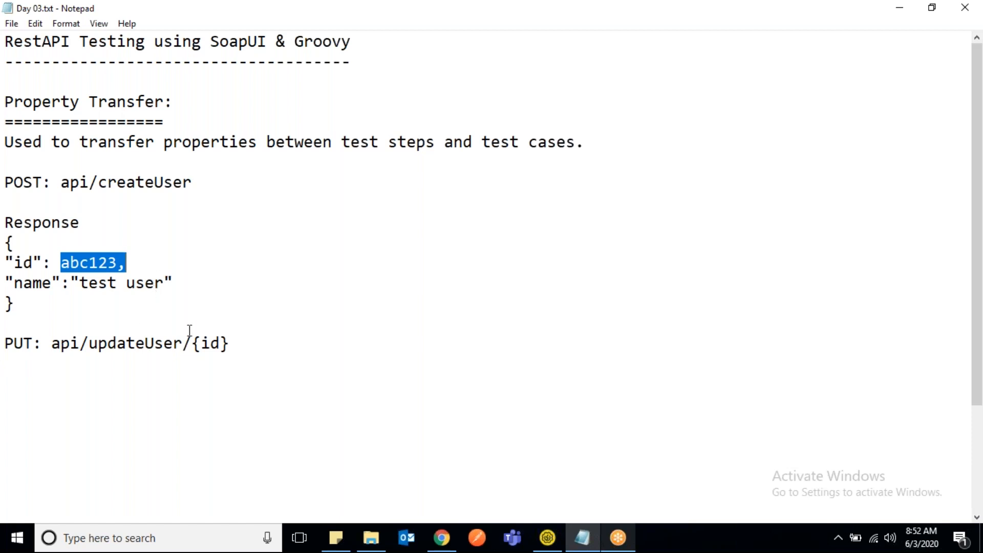
drag(234, 342, 193, 344)
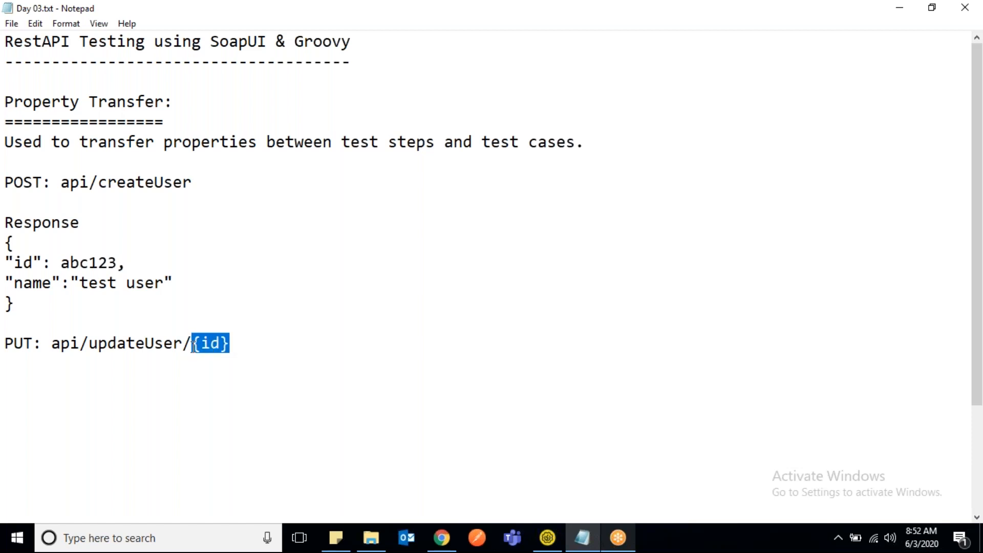
click(252, 338)
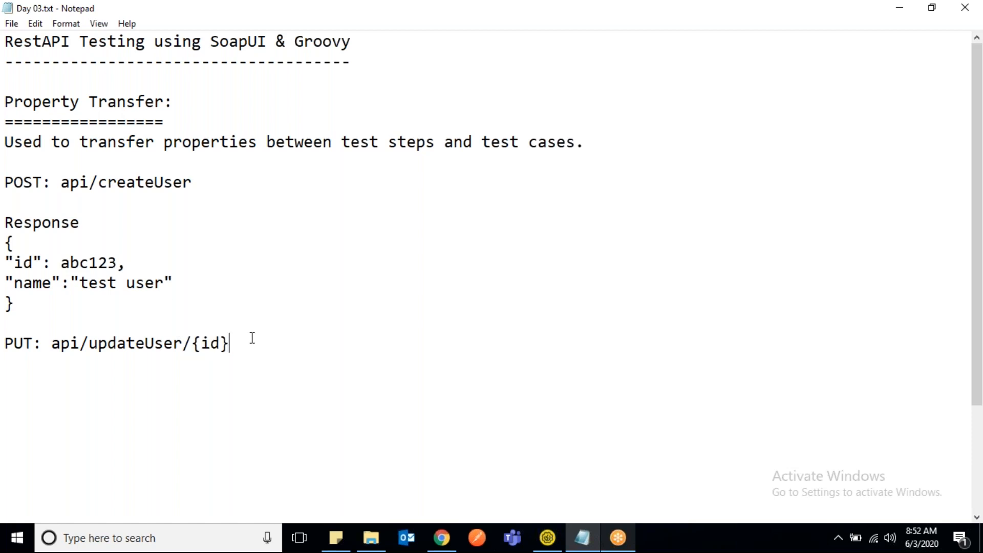
- Copy the response JSON block below the PUT line and remove the id entry from the copy
key(Return)
drag(31, 306, 4, 241)
key(ctrl+c)
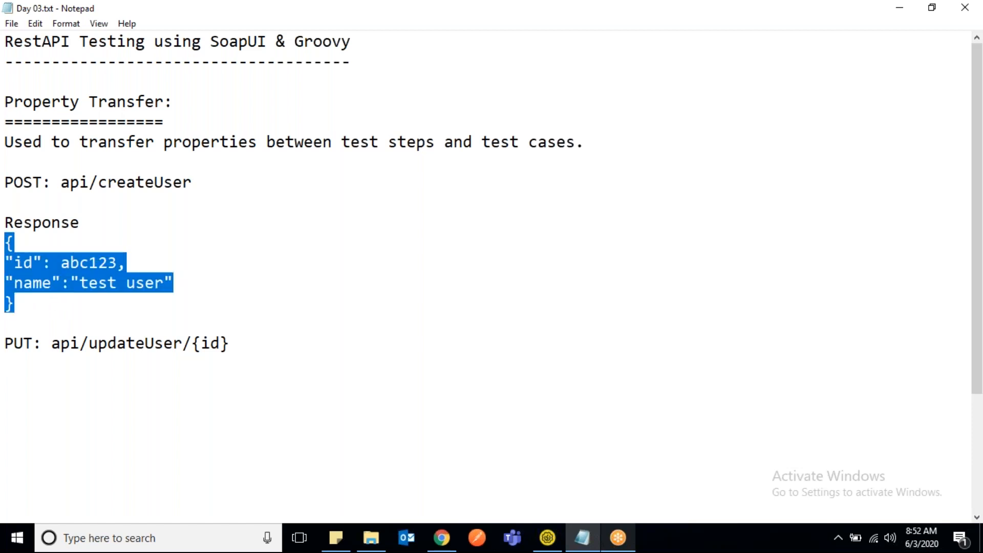
click(20, 362)
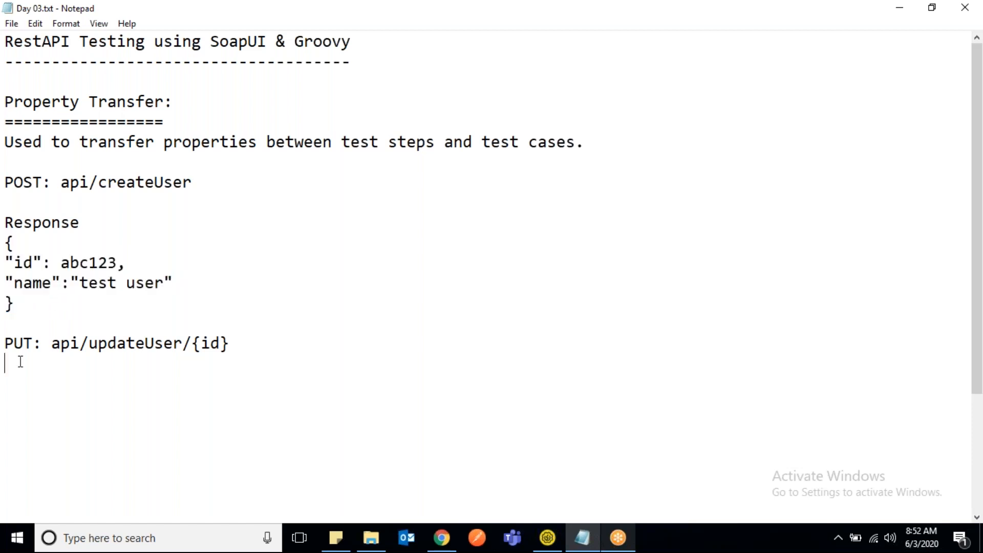
key(ctrl+v)
drag(127, 384, 8, 384)
key(BackSpace)
key(BackSpace)
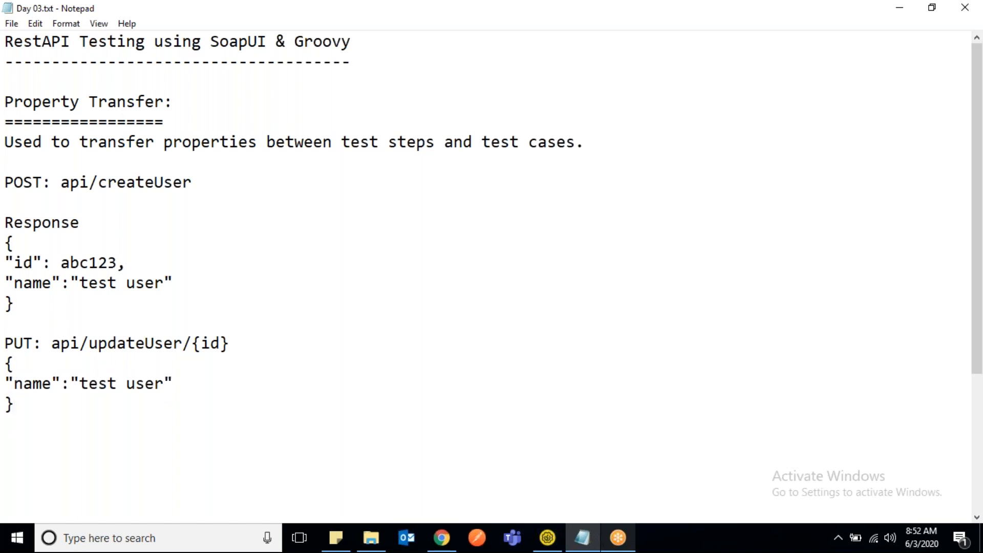
- Insert the label "Payload:" between the PUT line and its JSON block
click(261, 338)
key(Return)
text(P)
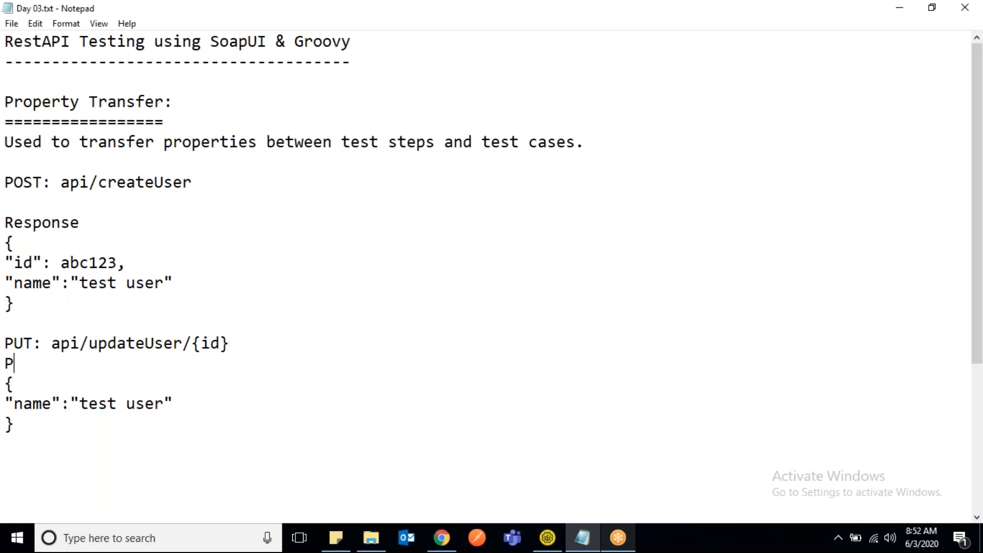
text(ayload:)
- Change the name value in the PUT payload to "test user updated"
double_click(127, 345)
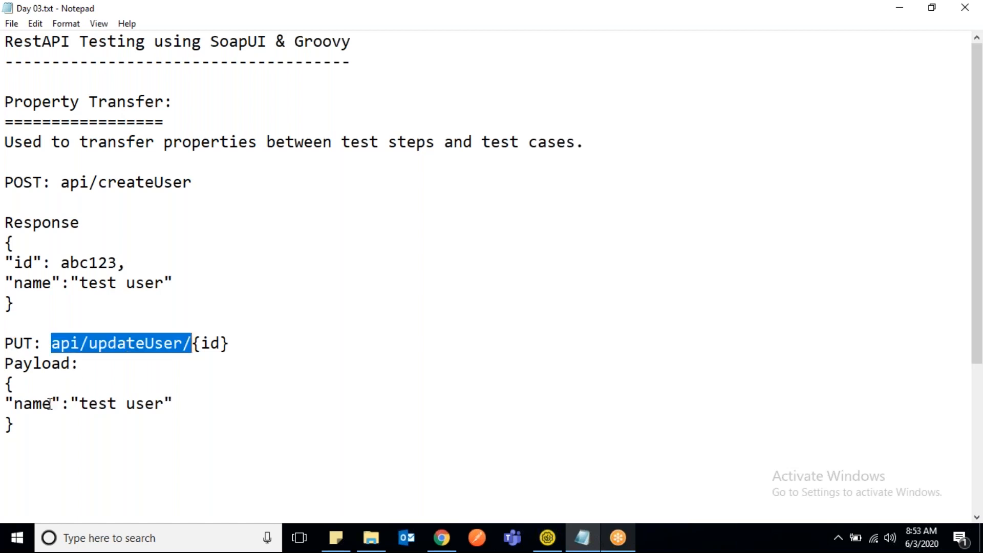
click(167, 401)
text(updat)
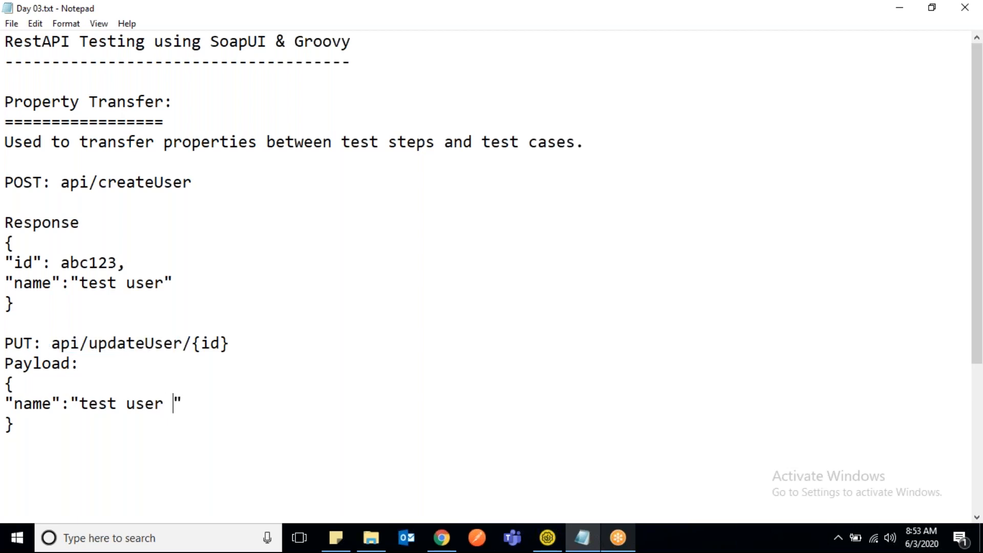
text(ed)
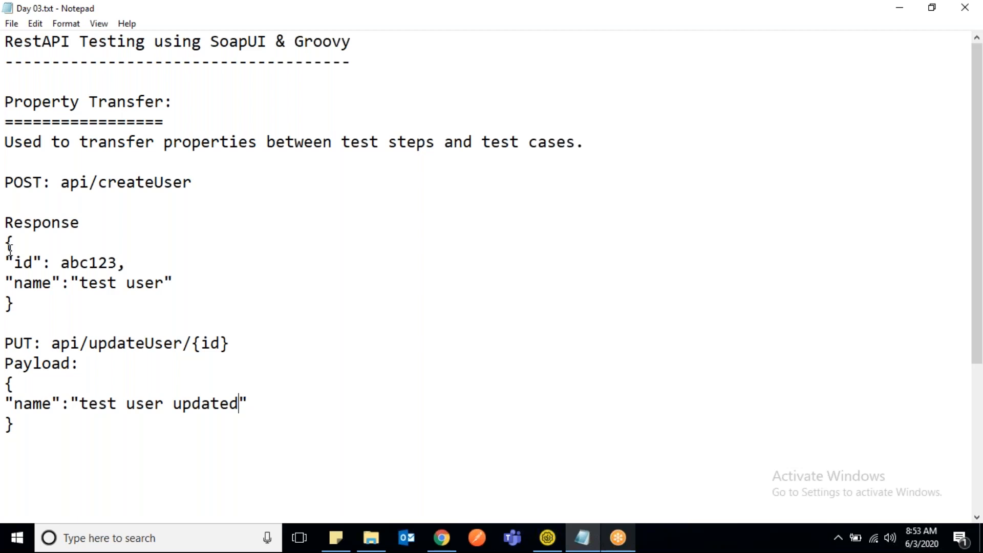
- Replace the {id} parameter in the PUT line with the id value abc123 copied from the createUser response
drag(4, 180, 24, 297)
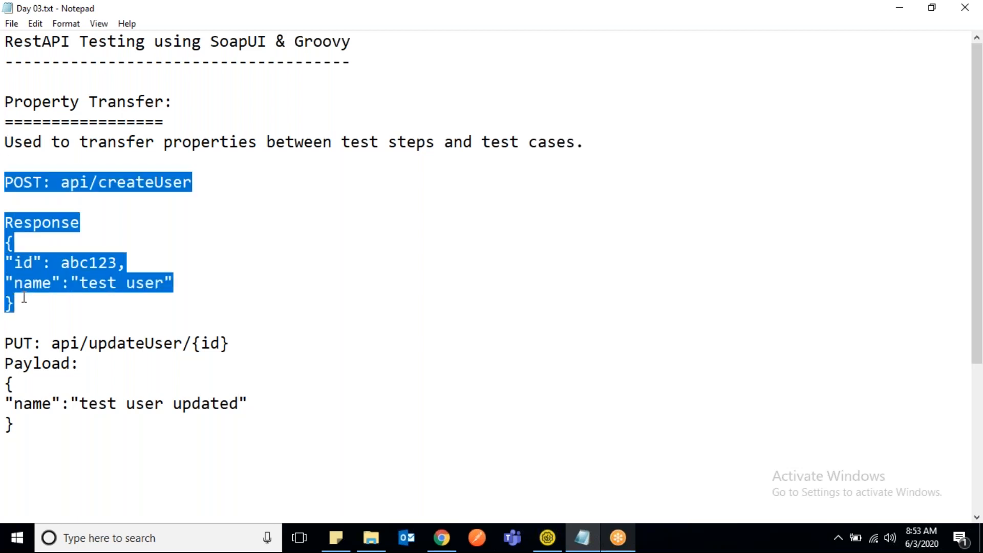
click(24, 297)
double_click(84, 260)
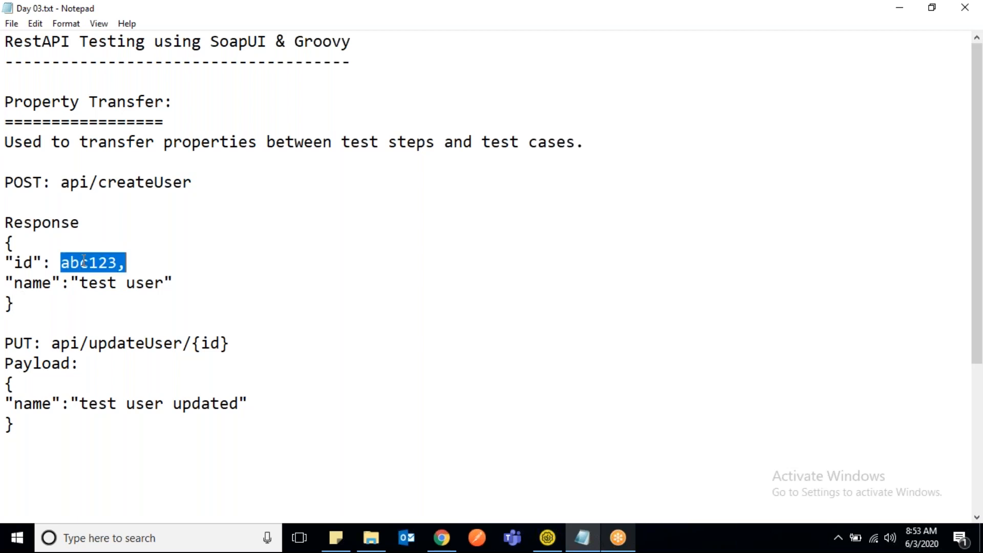
click(125, 262)
drag(117, 262, 62, 263)
key(ctrl+c)
click(236, 344)
drag(237, 344, 193, 344)
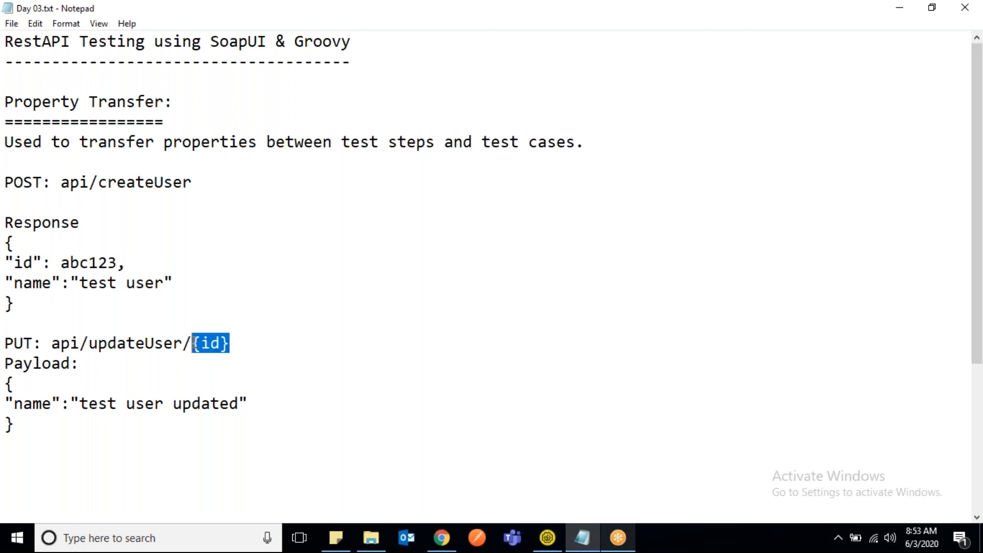
key(ctrl+v)
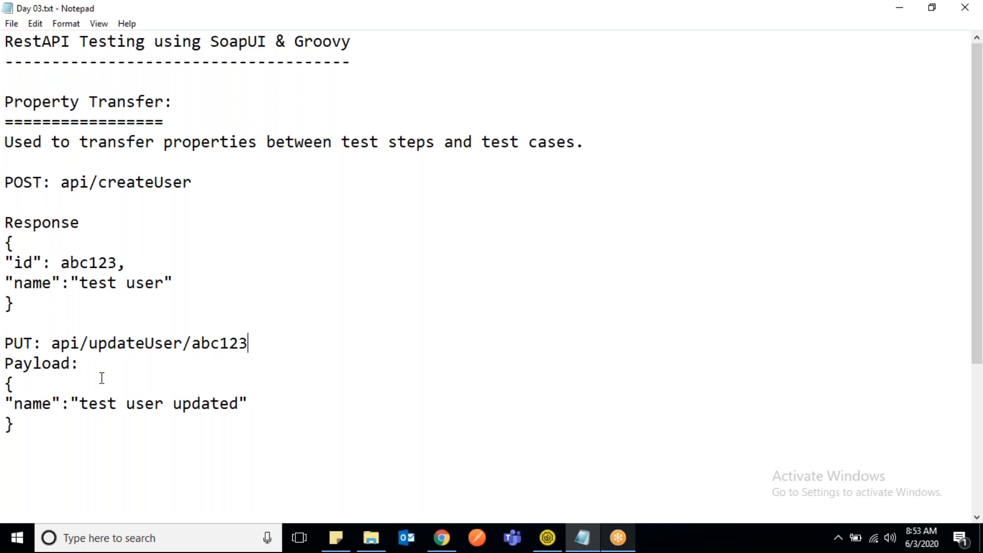
- Review the PUT request with its id in the URL, and compare it with the POST request and response
drag(4, 343, 32, 432)
click(31, 433)
click(192, 343)
drag(192, 343, 255, 345)
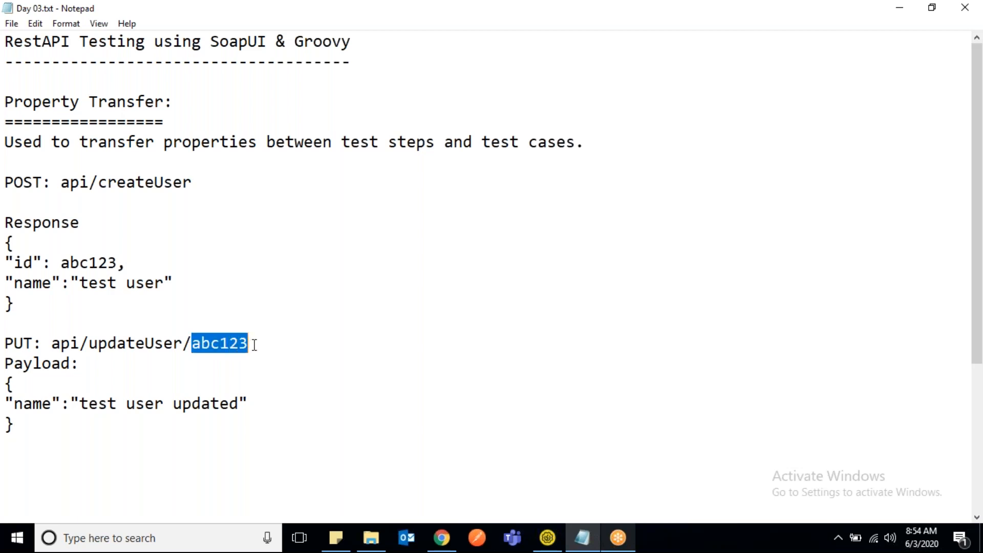
click(254, 345)
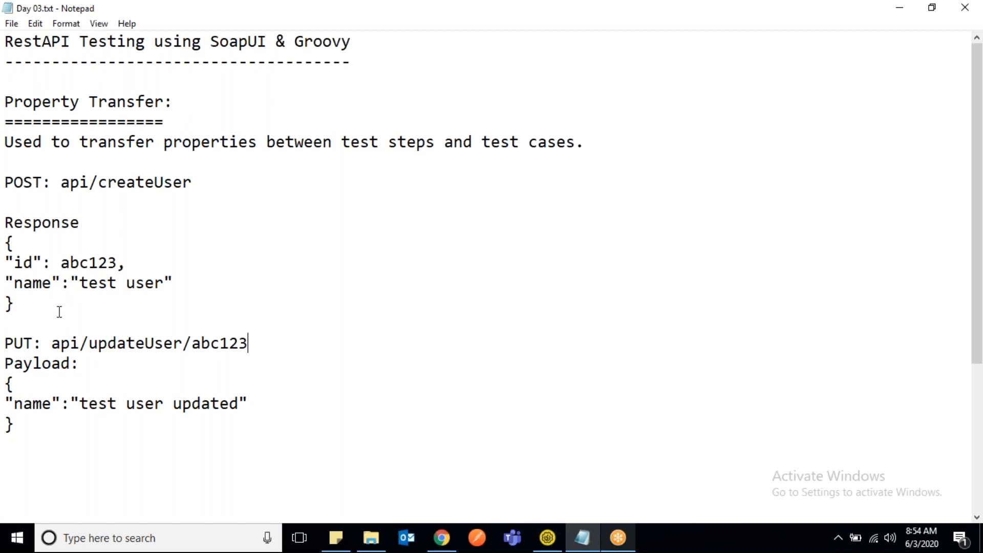
drag(5, 181, 29, 302)
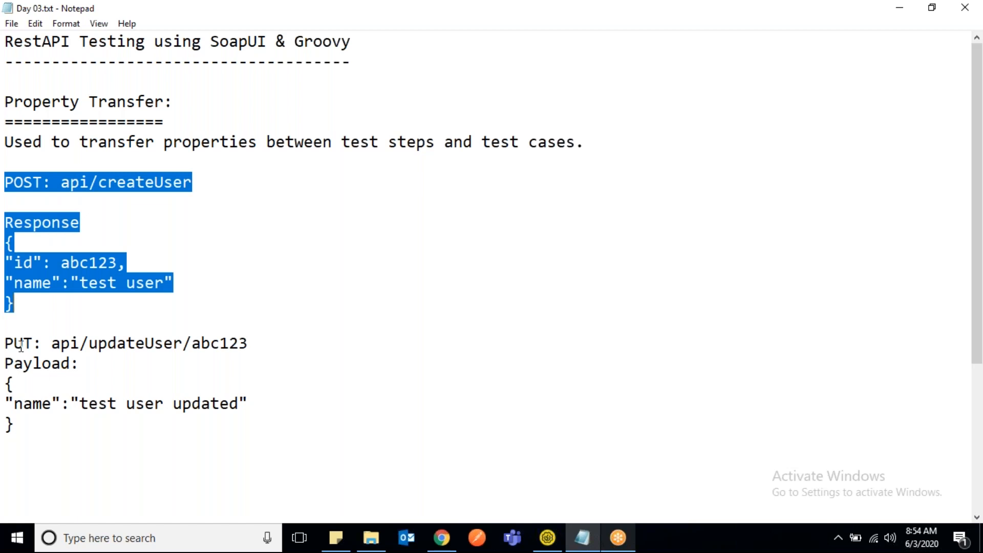
- Insert the line "Property transfer: will transfer id to PUT" between the POST response block and the PUT request
click(27, 313)
key(Return)
key(Return)
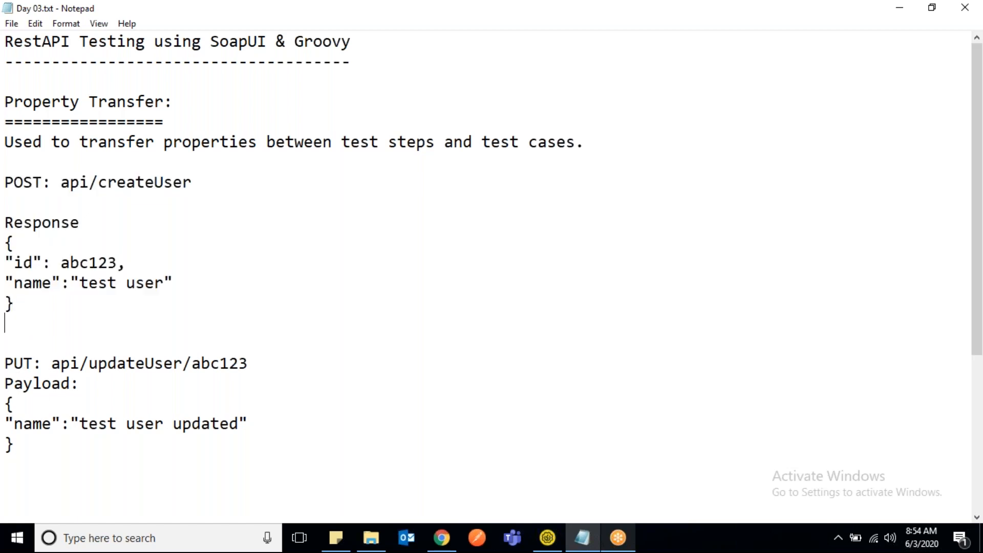
text(P)
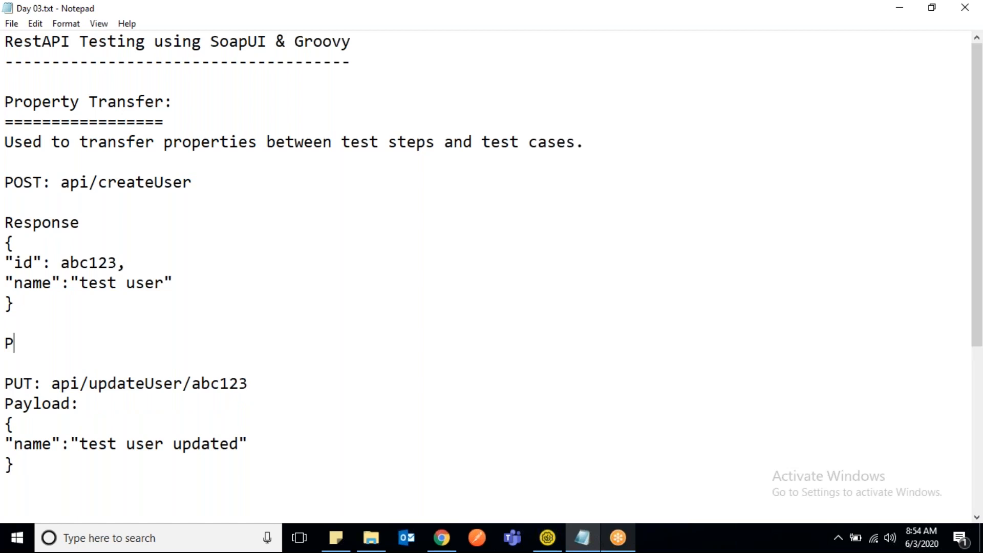
text(roperty transfer:)
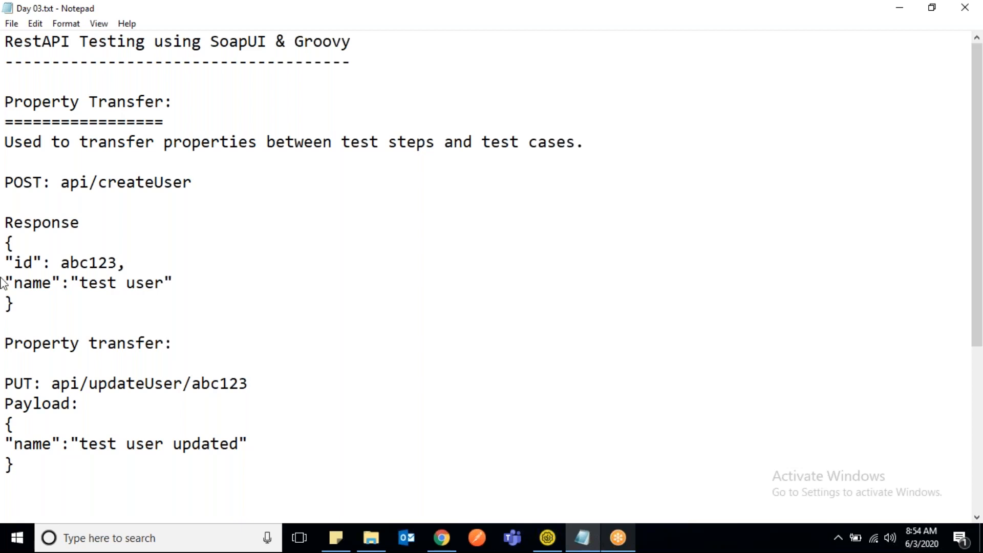
text(will transfer )
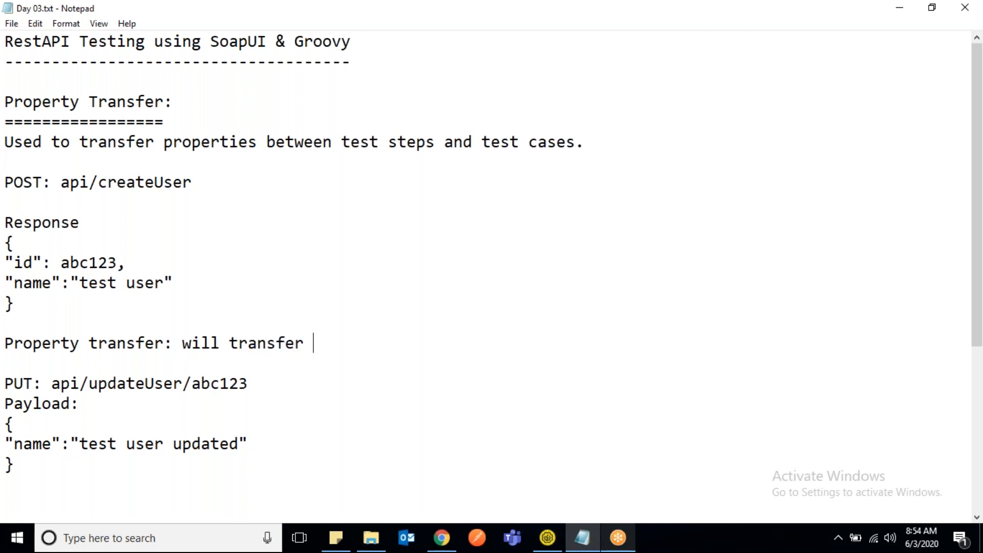
text(id to PUT)
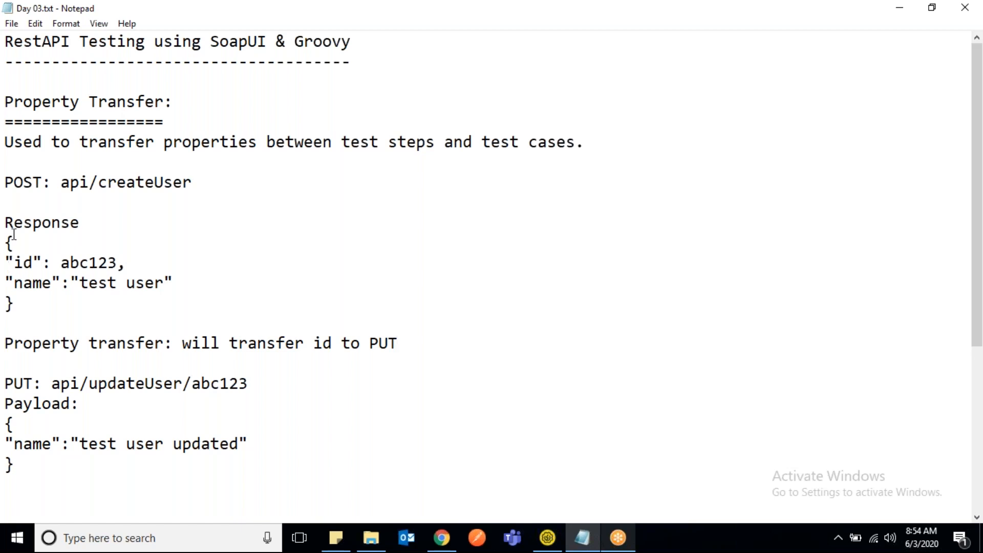
- Examine how the id in the createUser response passes through the property transfer line into the updateUser URL
drag(5, 183, 28, 302)
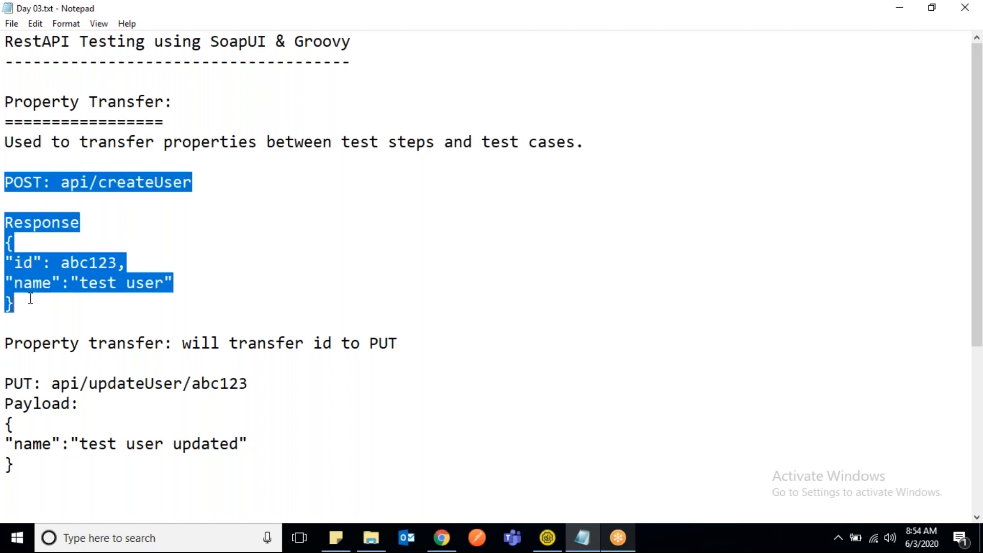
click(65, 261)
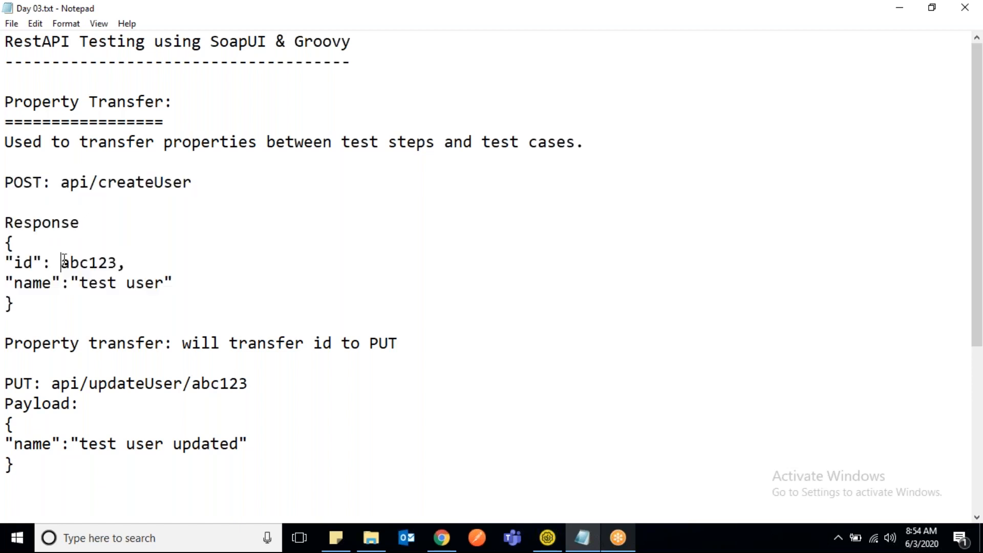
drag(64, 260, 115, 262)
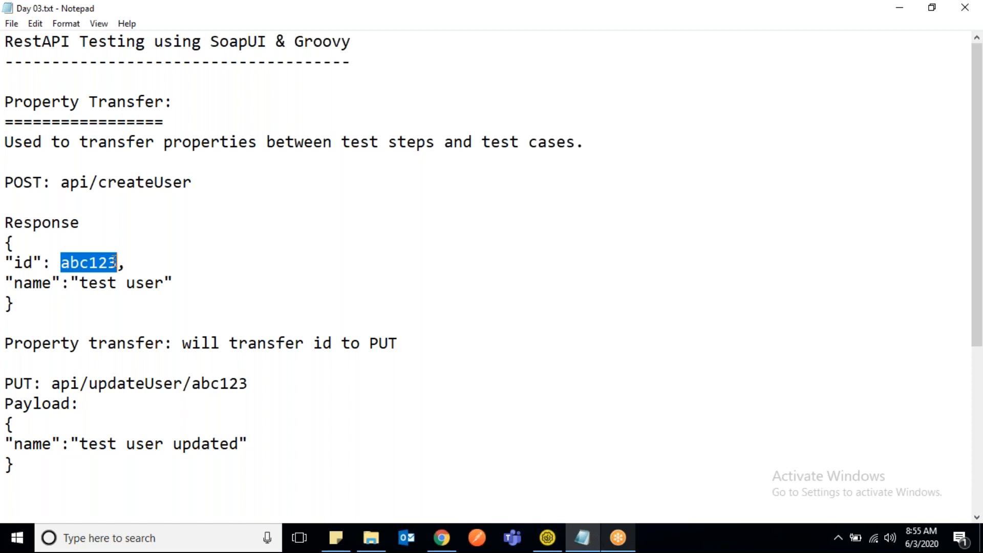
drag(72, 142, 371, 144)
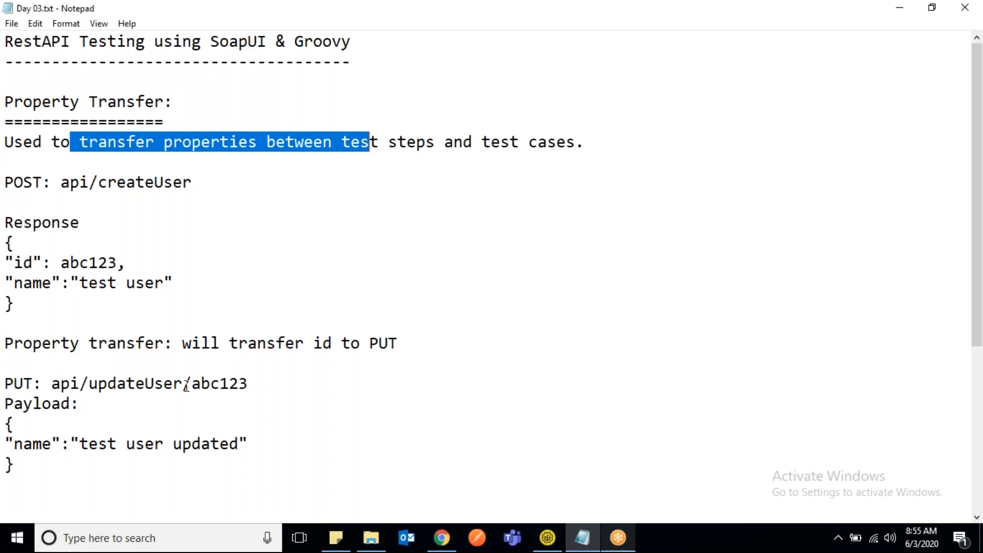
drag(6, 383, 245, 444)
click(247, 445)
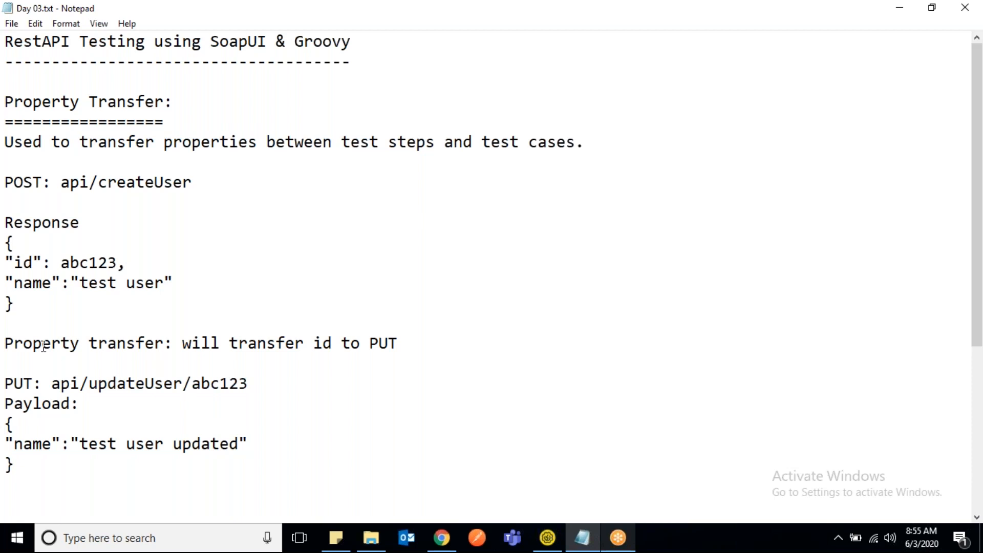
drag(7, 341, 412, 354)
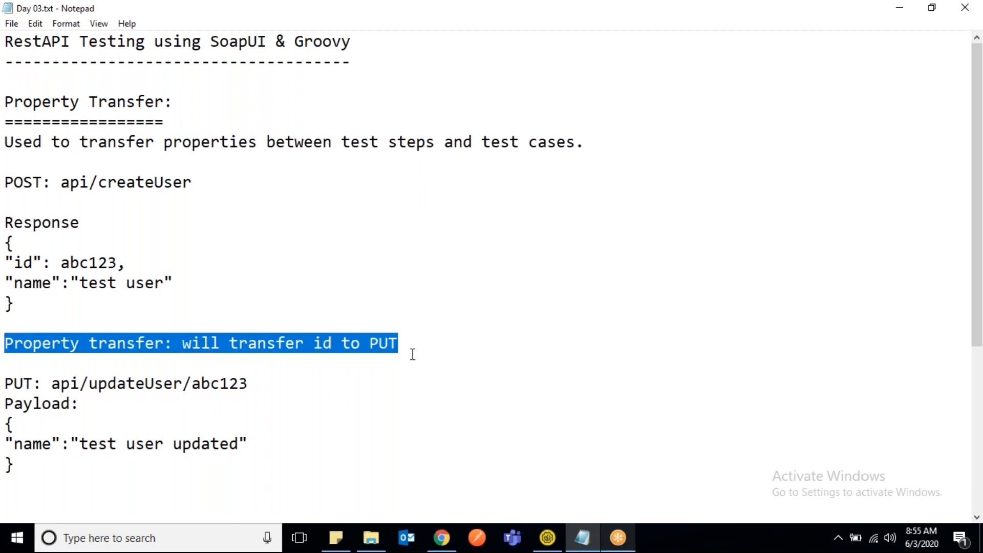
click(267, 282)
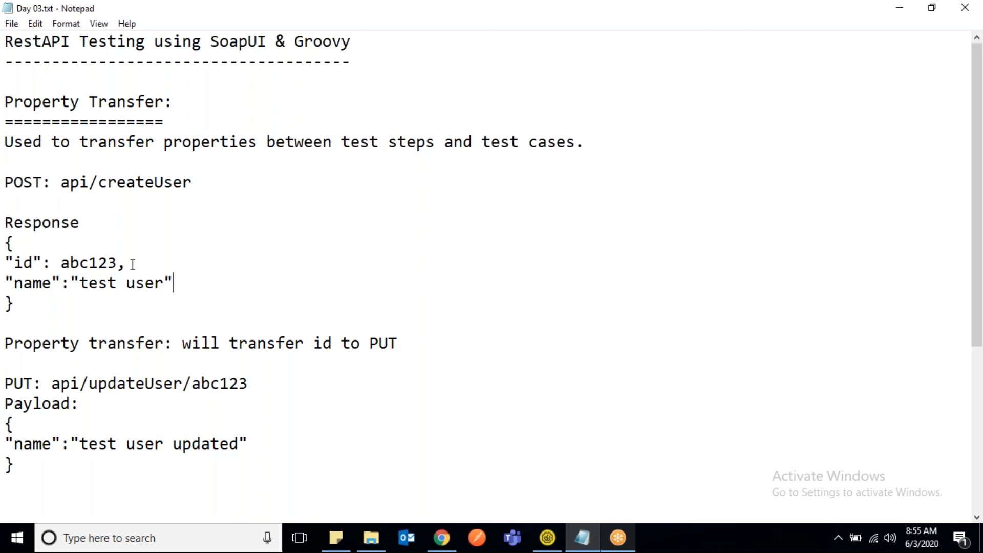
double_click(82, 262)
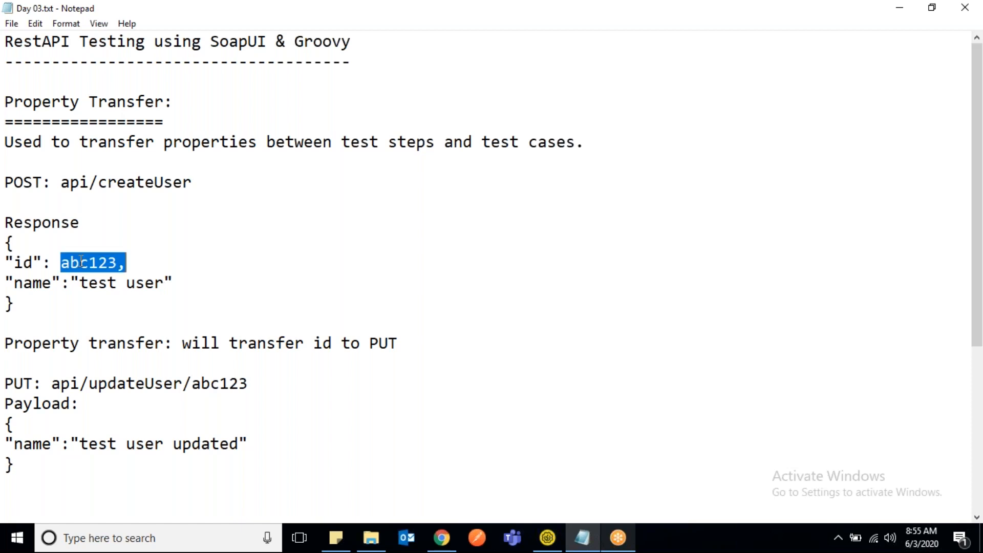
double_click(221, 388)
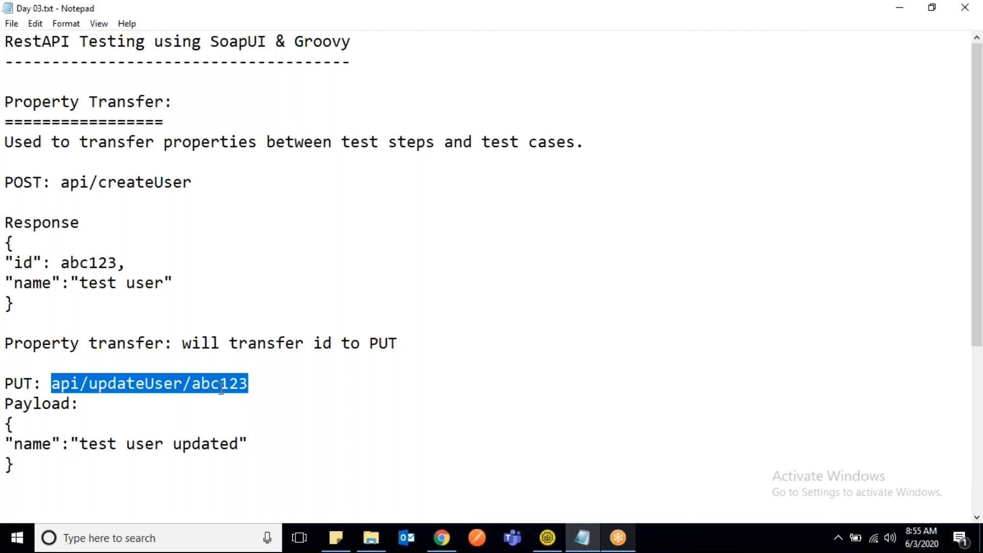
click(221, 389)
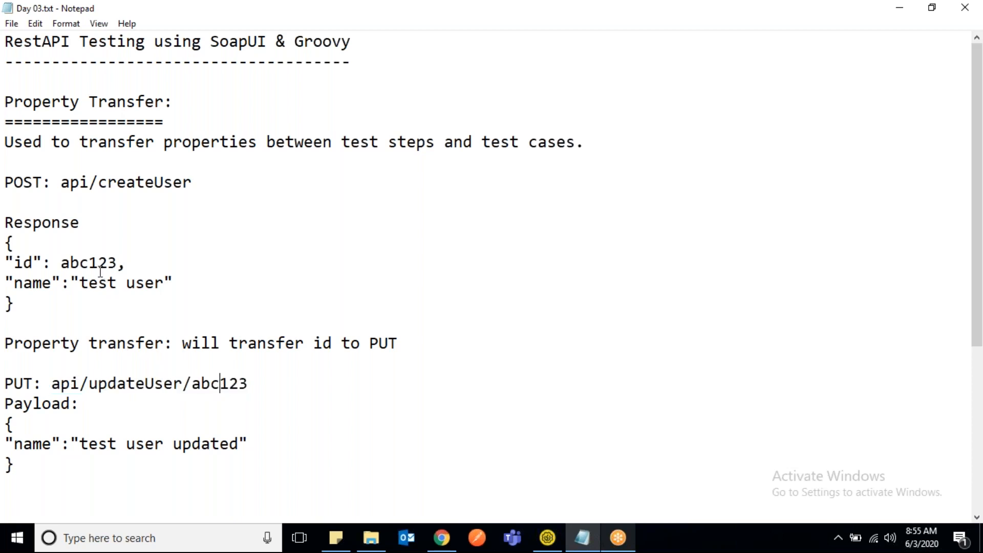
double_click(231, 385)
double_click(7, 342)
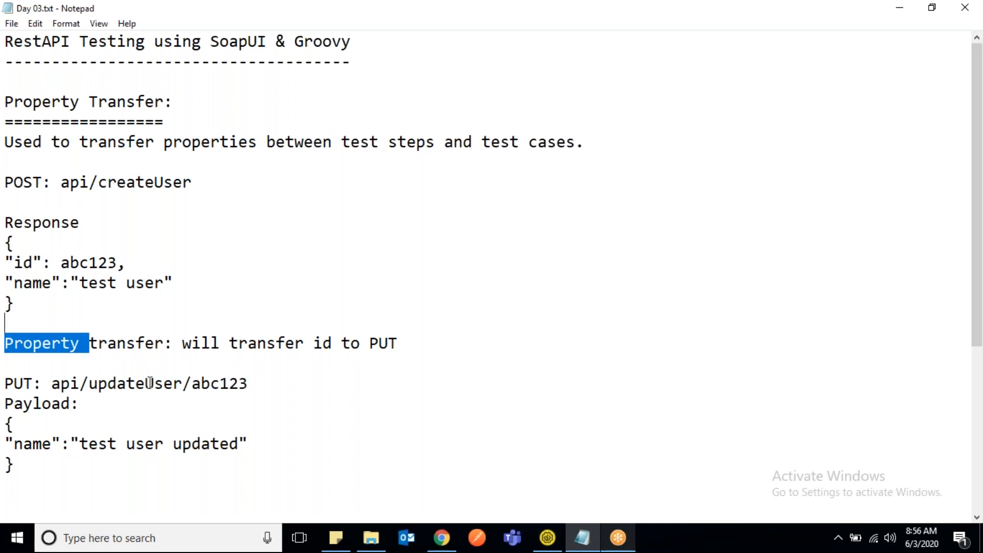
click(149, 211)
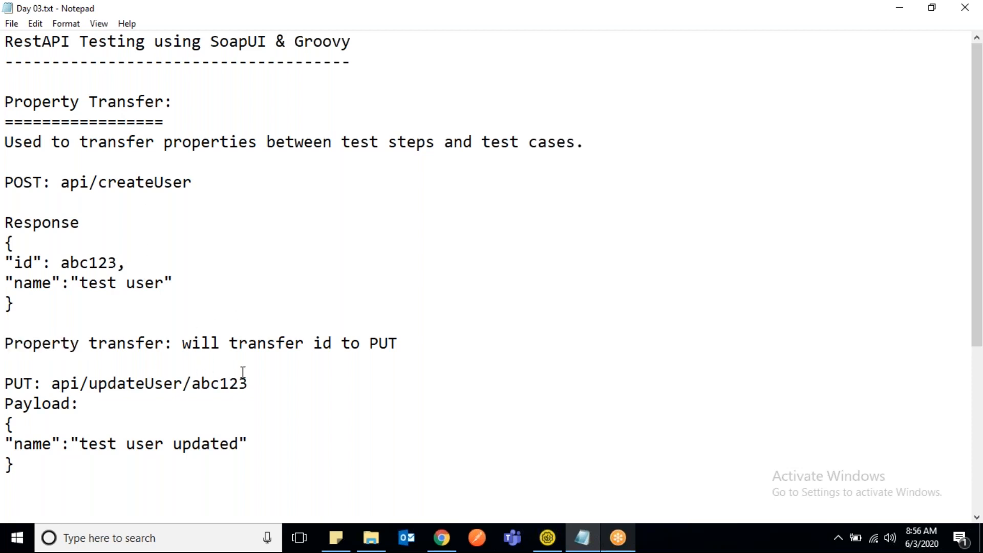
click(258, 378)
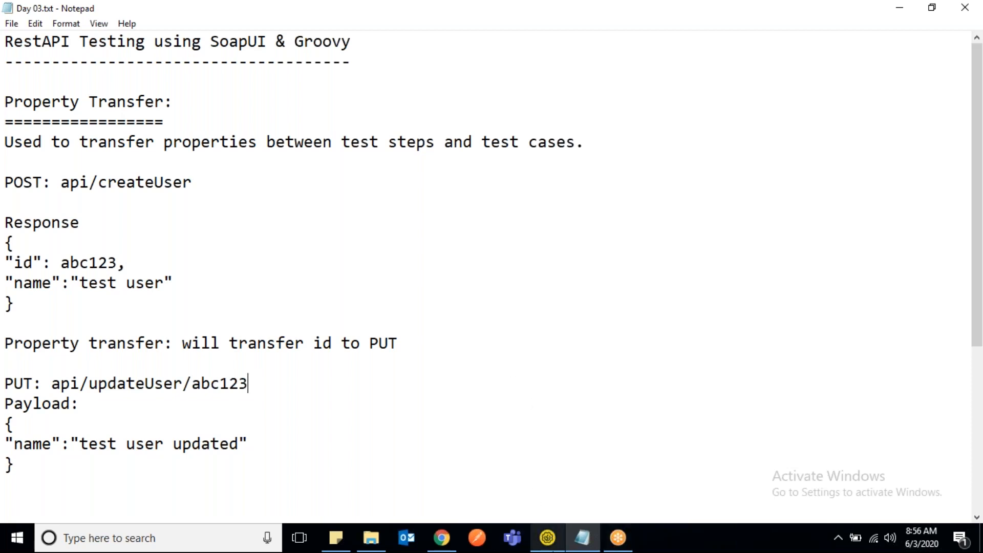
- Switch to SoapUI and create a new test case named "E2E Test Case" in the Regression Testsuite
click(548, 538)
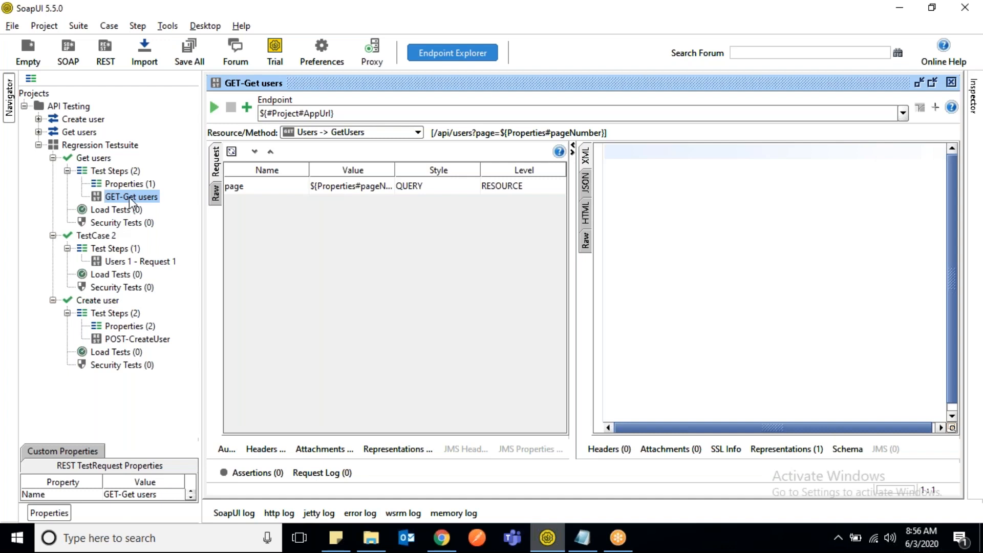
right_click(107, 149)
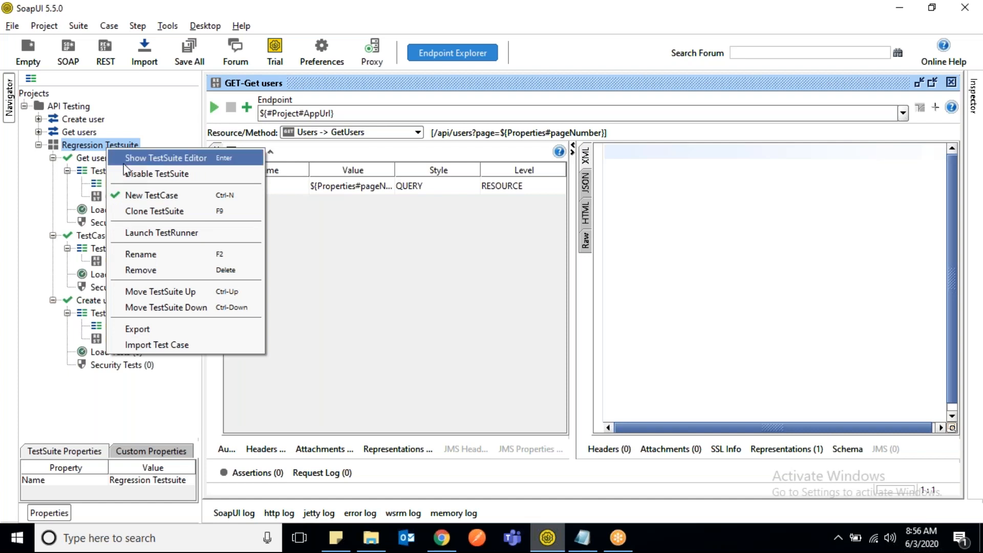
click(154, 199)
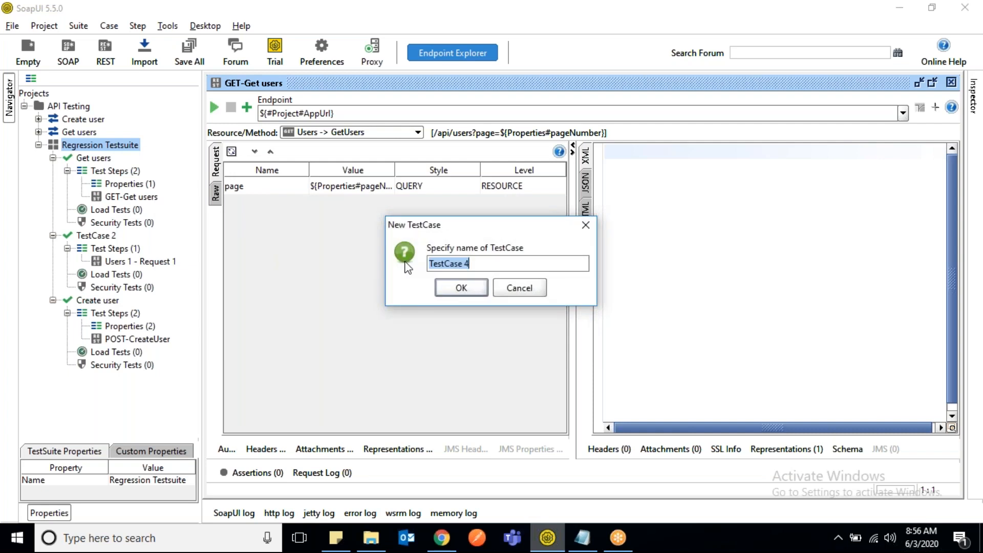
text(E)
text(@E)
key(BackSpace)
key(BackSpace)
text(2E)
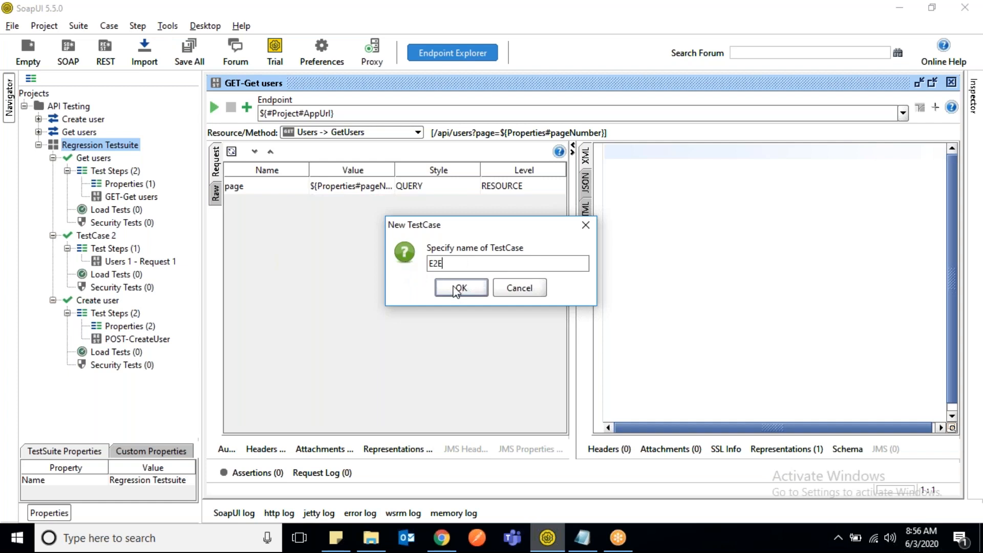
text( Test Case)
click(454, 288)
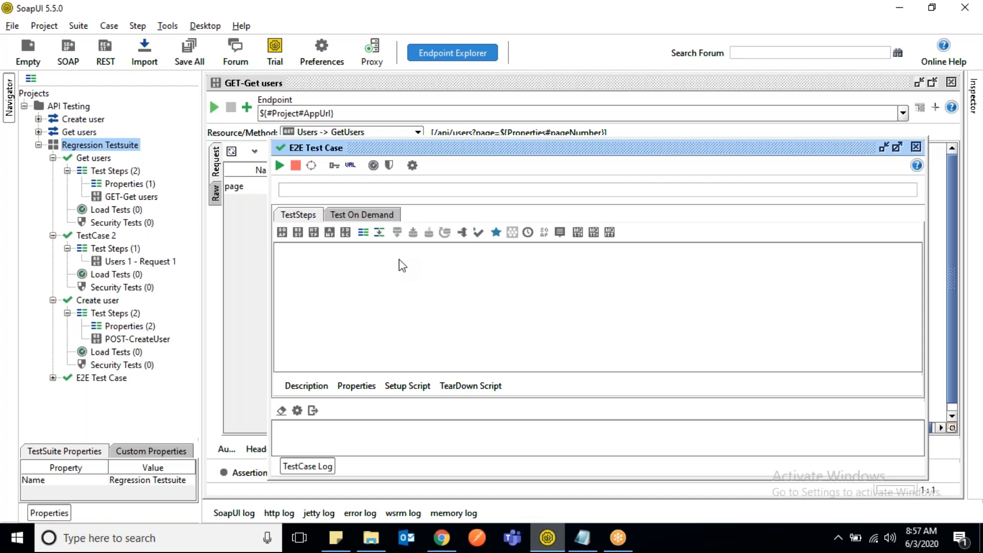
- Maximize the E2E Test Case editor, expand the E2E Test Case node in the project tree and collapse the Get users test case
double_click(522, 150)
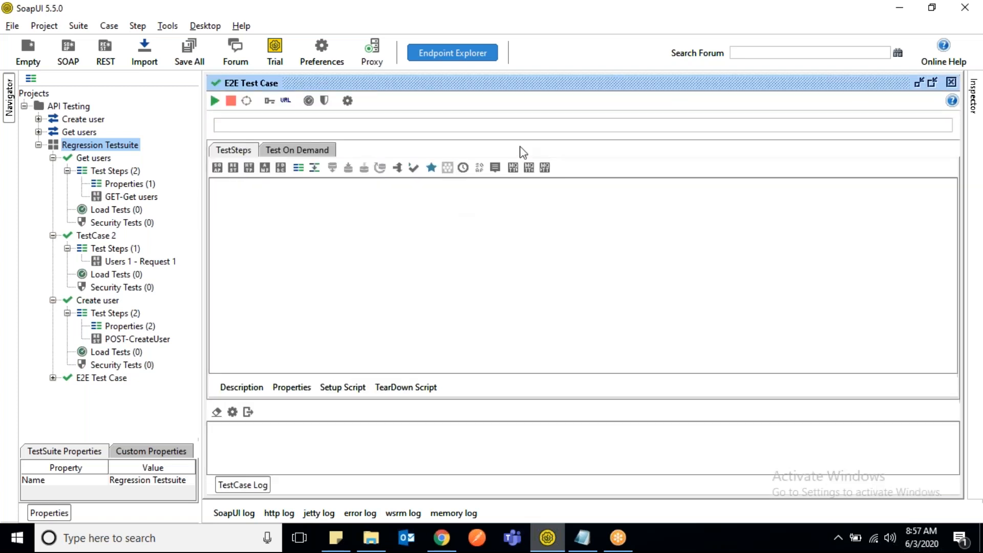
click(129, 199)
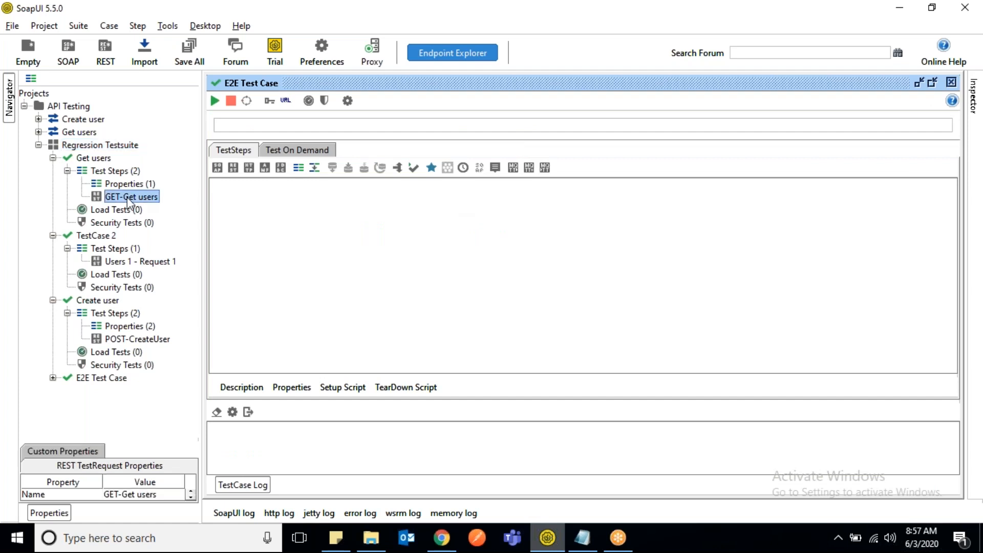
click(52, 378)
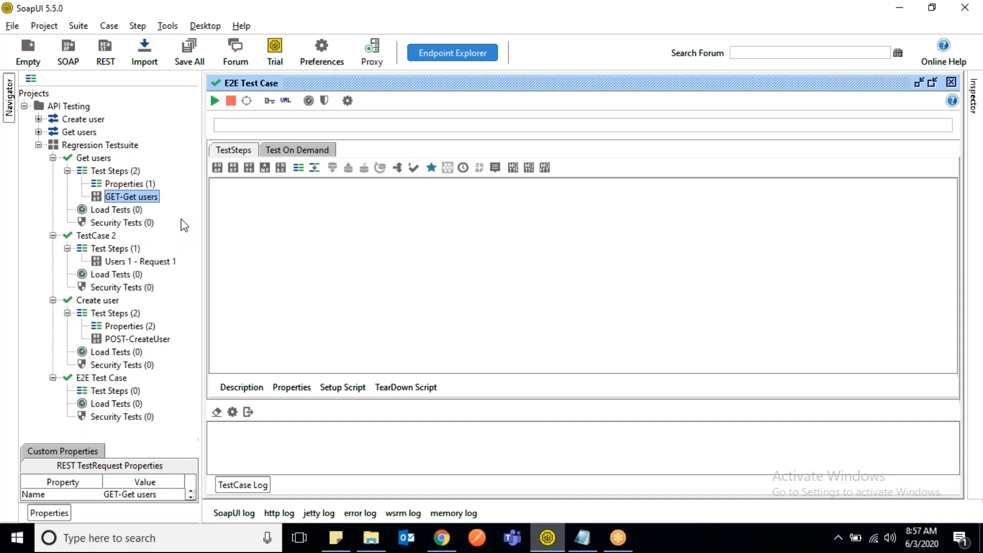
click(53, 158)
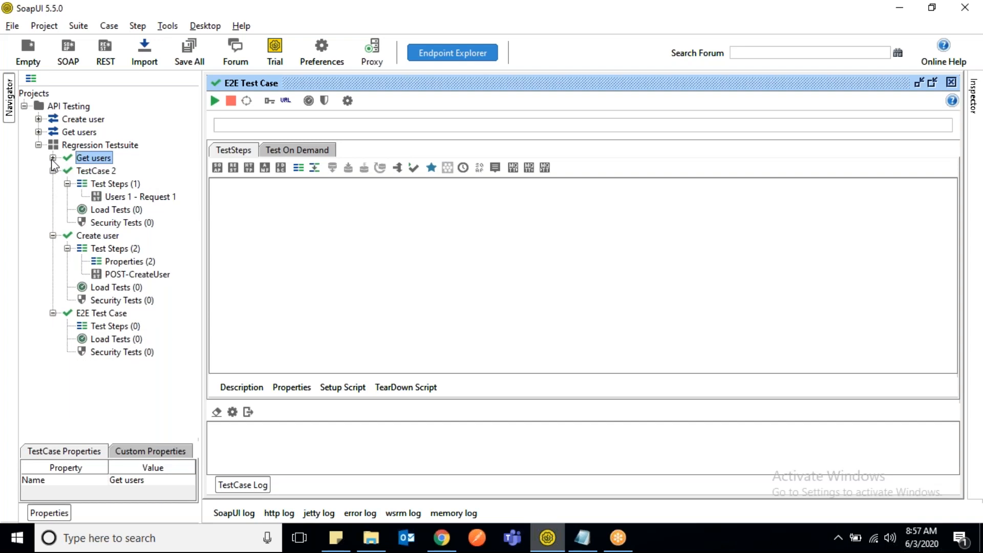
- Review the Properties and POST-CreateUser steps of the Create user test case and the matching request in the Create user service
click(152, 277)
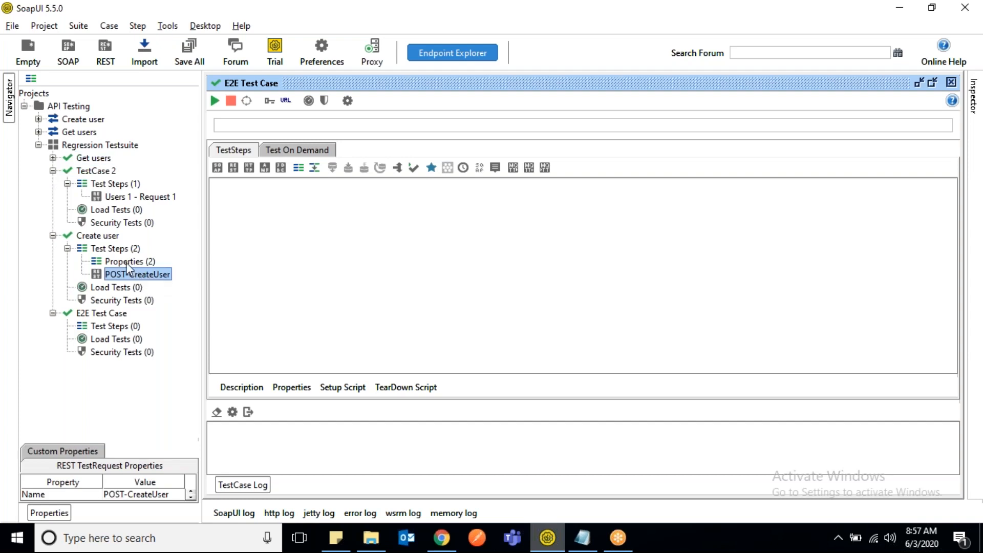
double_click(126, 262)
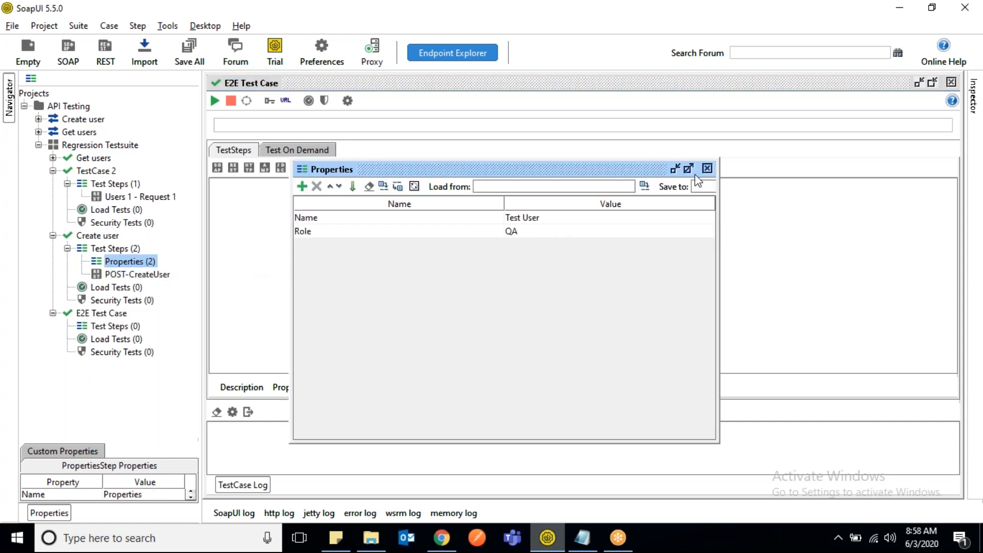
click(707, 169)
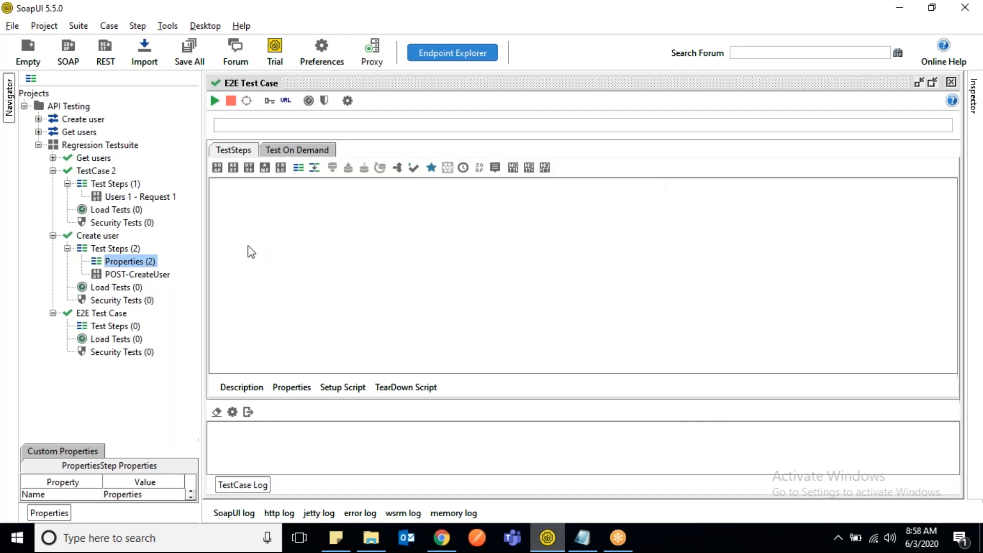
click(135, 275)
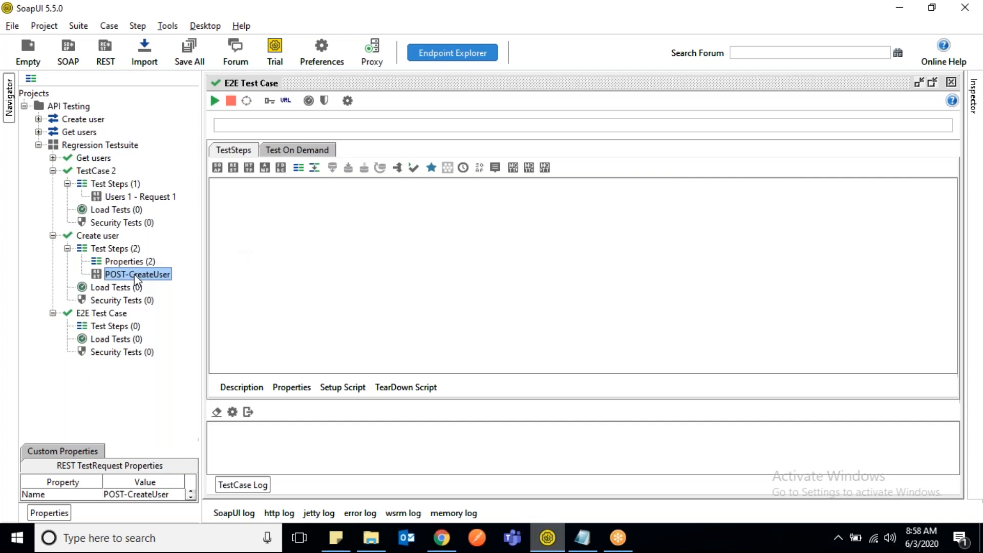
click(39, 120)
click(53, 132)
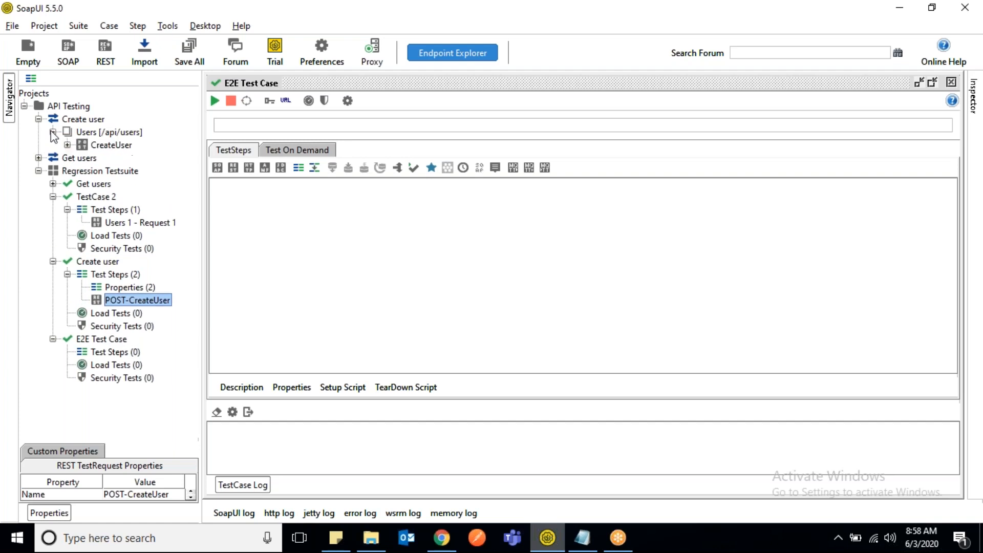
click(67, 145)
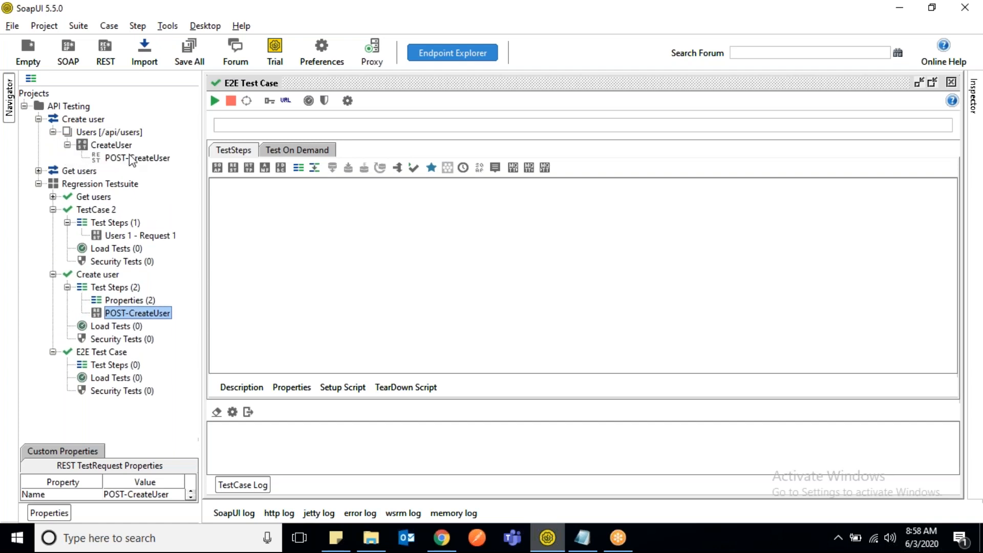
click(39, 118)
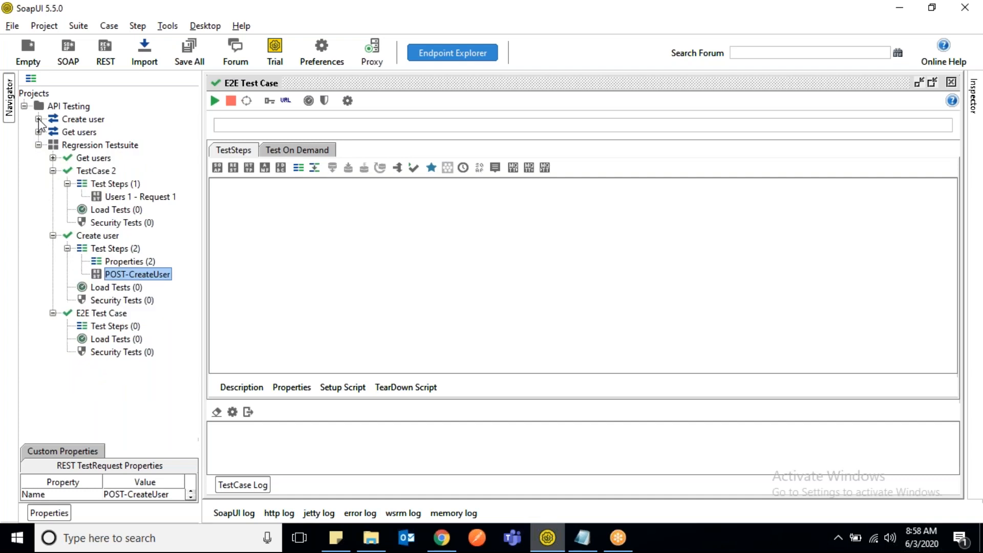
- Clone the POST-CreateUser step of the Create user test case into E2E Test Case, naming the clone "POST-CreateUser"
right_click(145, 275)
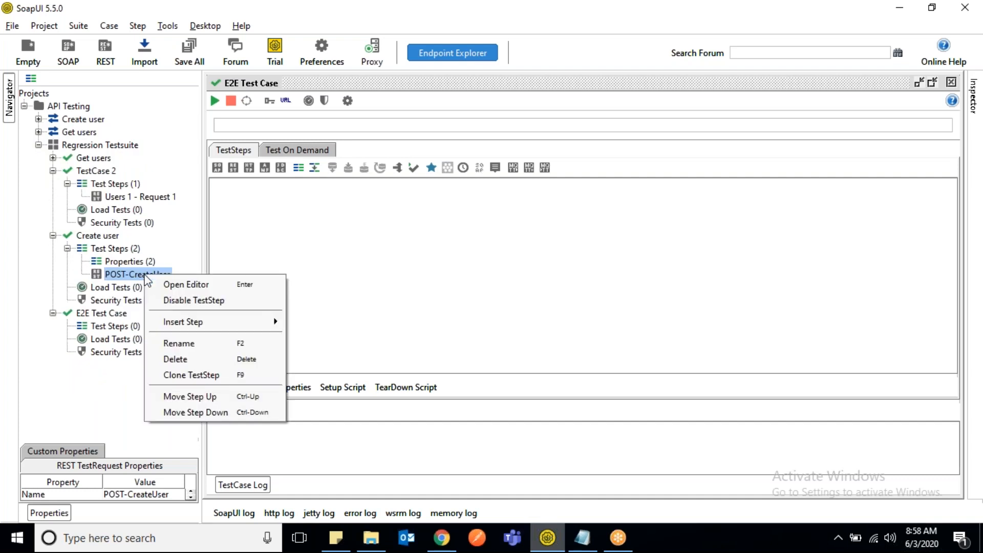
click(193, 374)
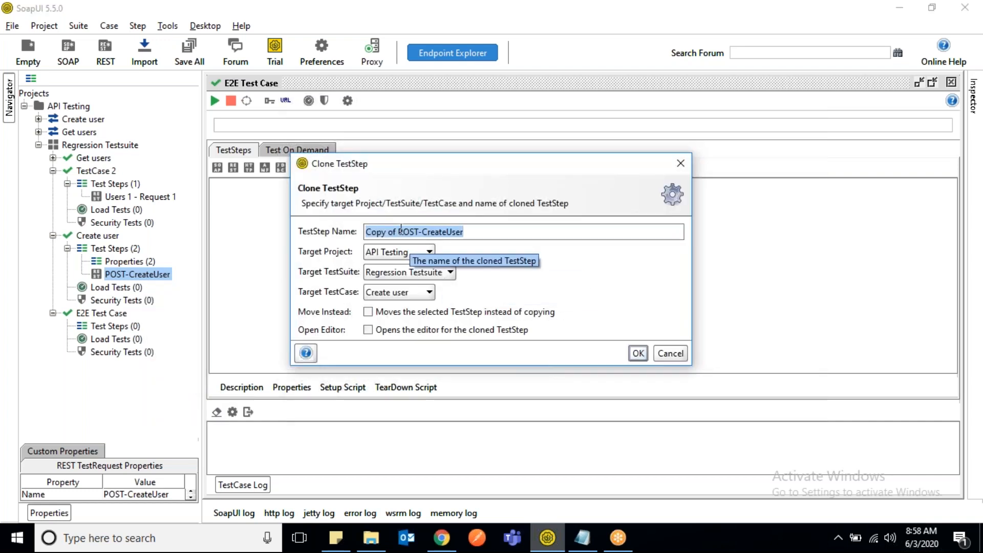
click(399, 230)
key(BackSpace)
key(BackSpace)
key(BackSpace)
key(BackSpace)
key(BackSpace)
key(BackSpace)
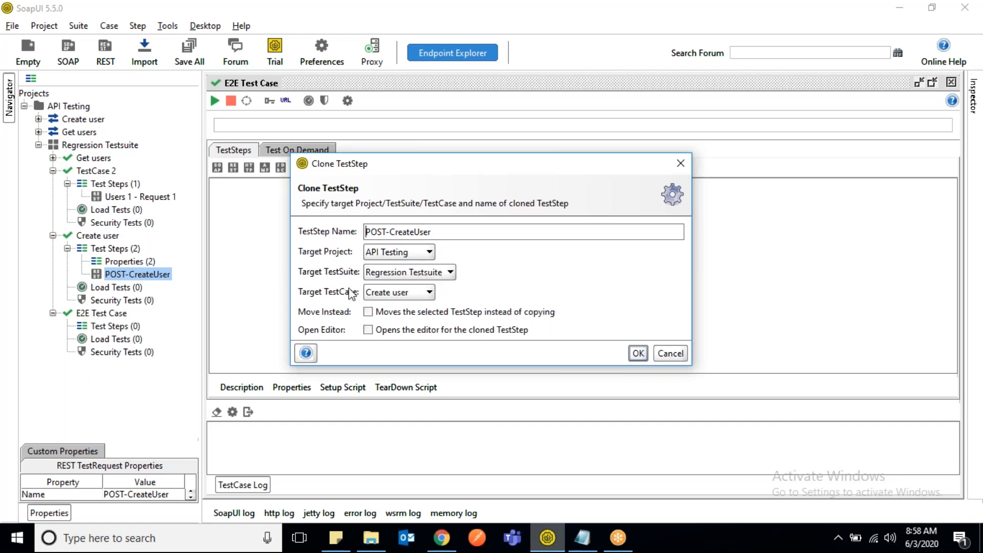
click(429, 293)
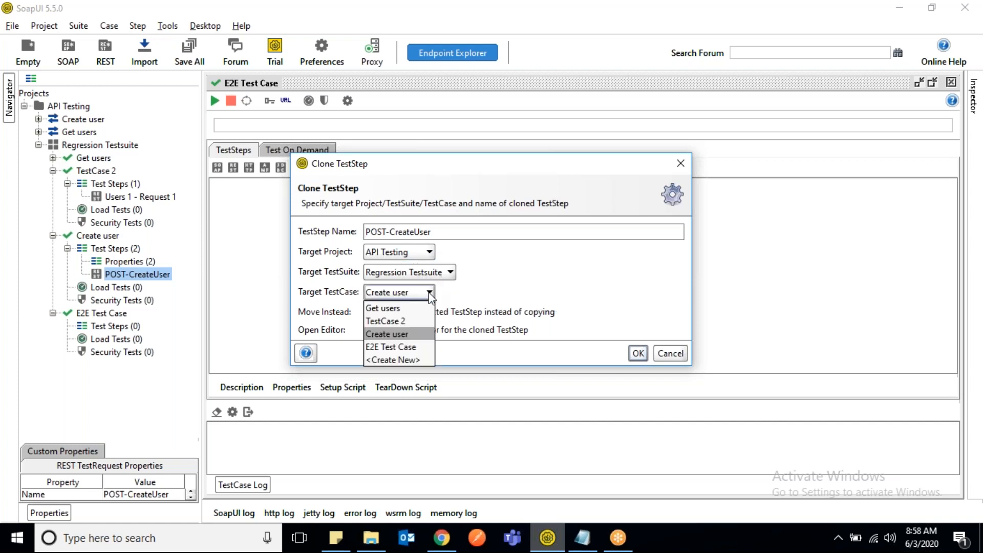
click(403, 346)
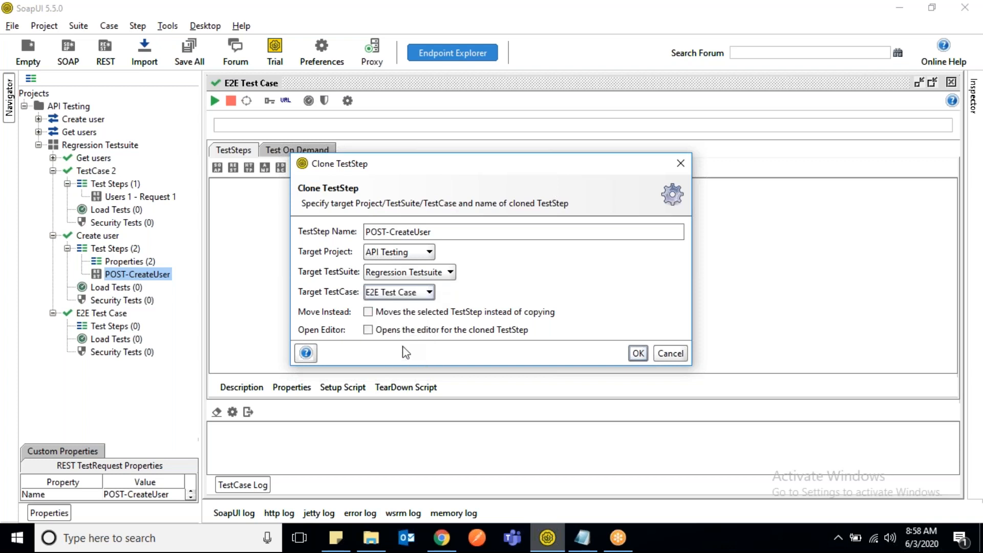
click(638, 353)
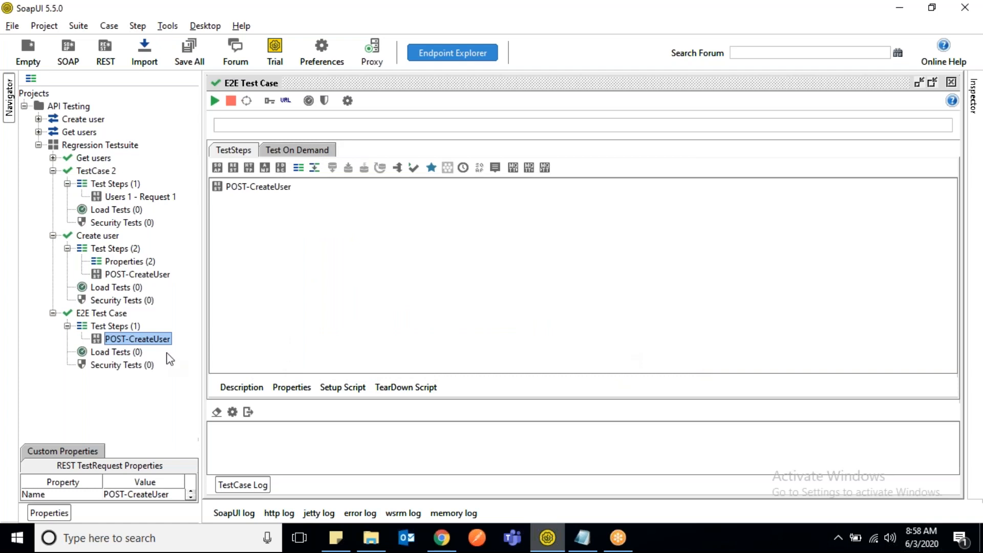
- Open the cloned POST-CreateUser request in E2E Test Case and maximize its editor
click(98, 318)
click(134, 339)
double_click(134, 339)
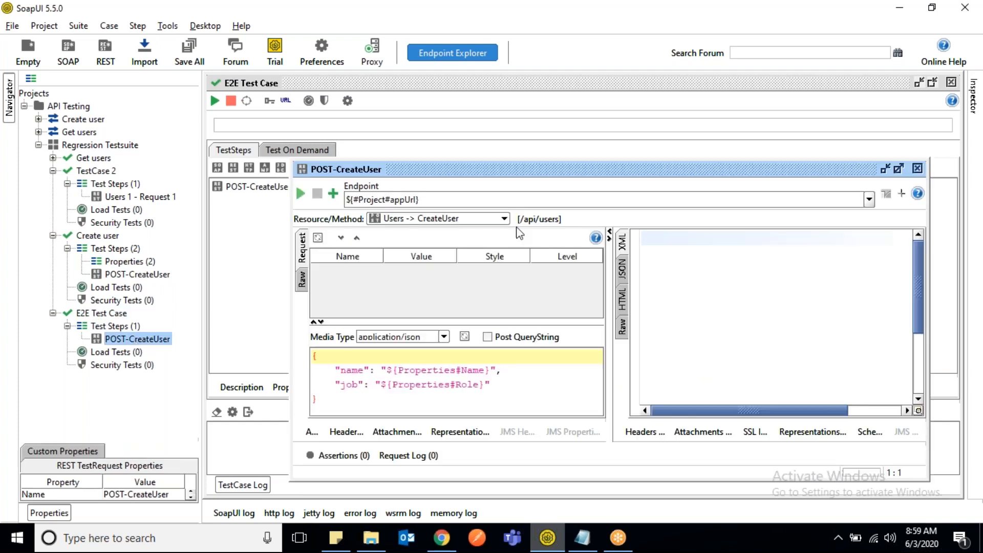
double_click(603, 177)
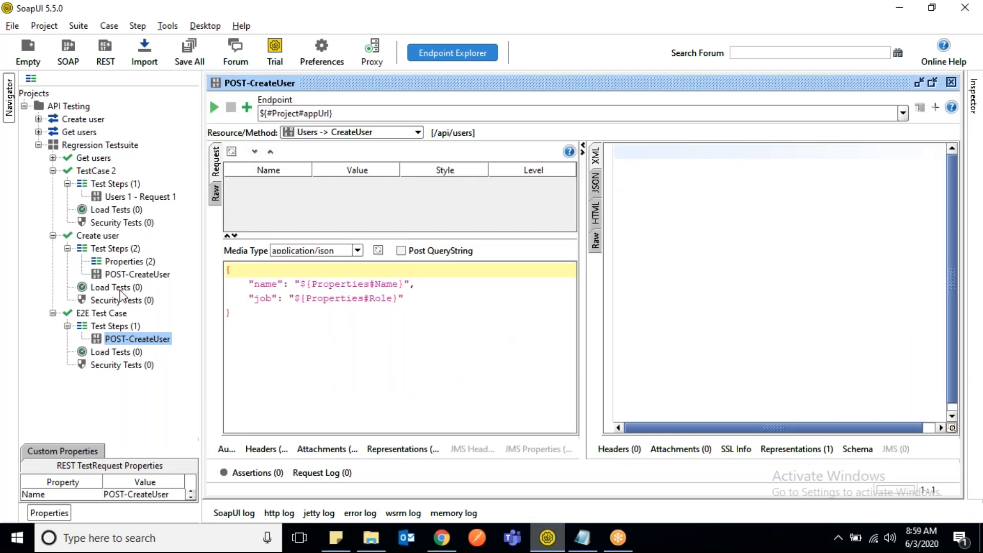
- Clone the Properties step of the Create user test case into E2E Test Case, naming the clone "Properties"
right_click(123, 263)
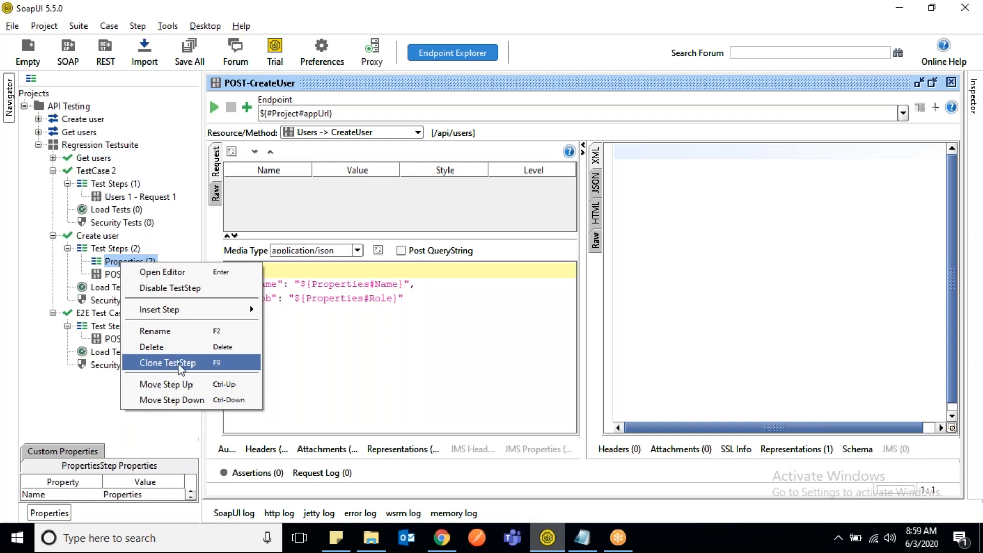
click(177, 364)
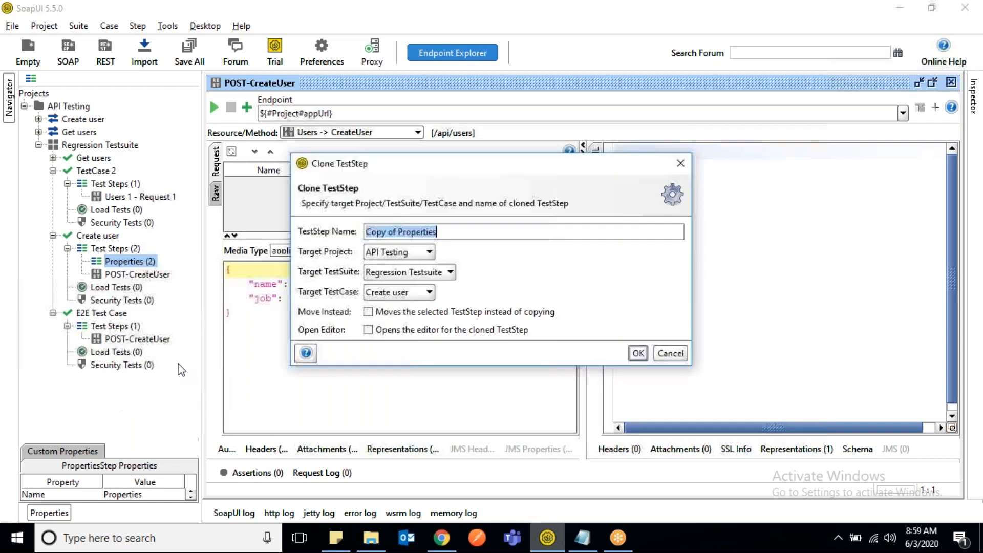
click(399, 231)
key(BackSpace)
key(BackSpace)
key(BackSpace)
key(BackSpace)
key(BackSpace)
key(BackSpace)
key(BackSpace)
key(BackSpace)
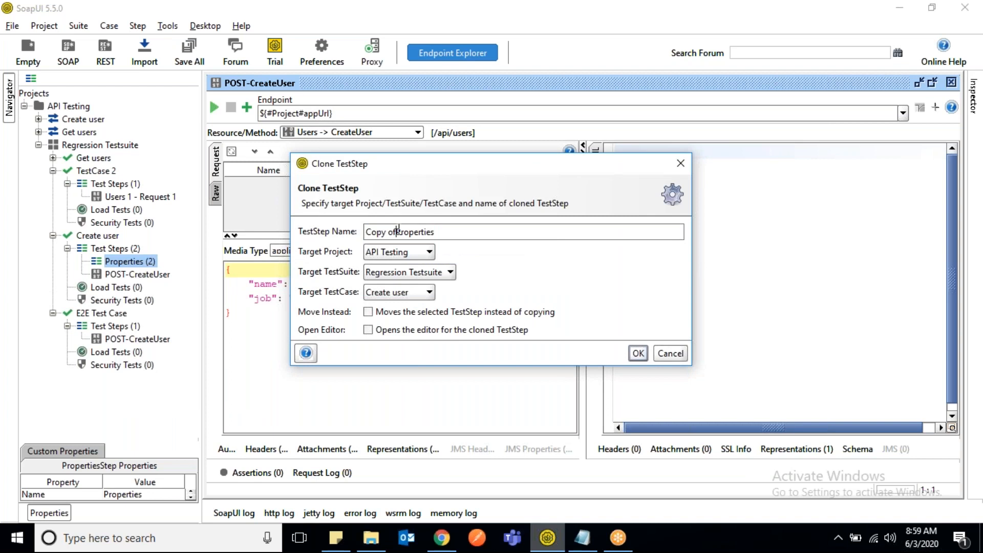
click(429, 293)
click(398, 347)
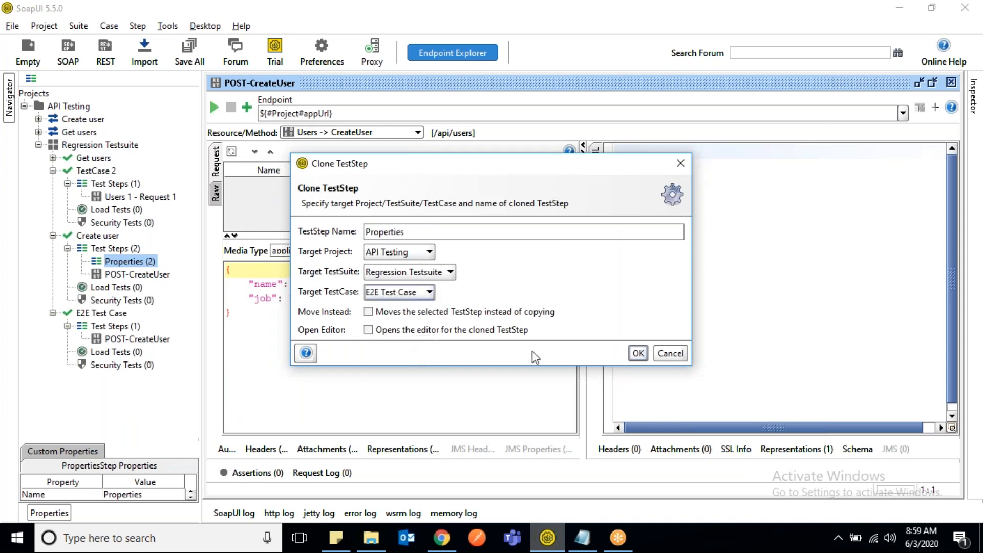
click(638, 353)
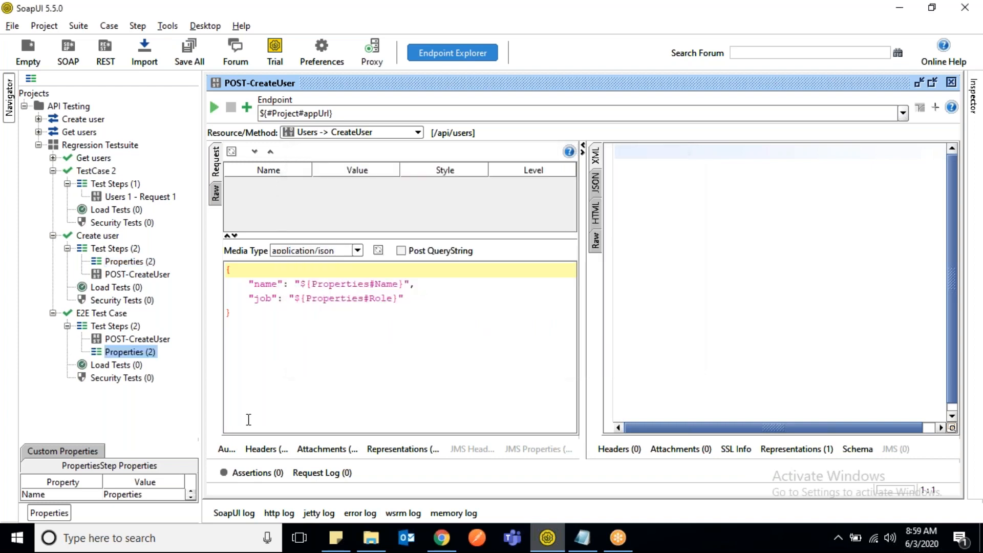
- Move the Properties step above POST-CreateUser in E2E Test Case and check its Name and Role values
click(142, 354)
key(ctrl+Up)
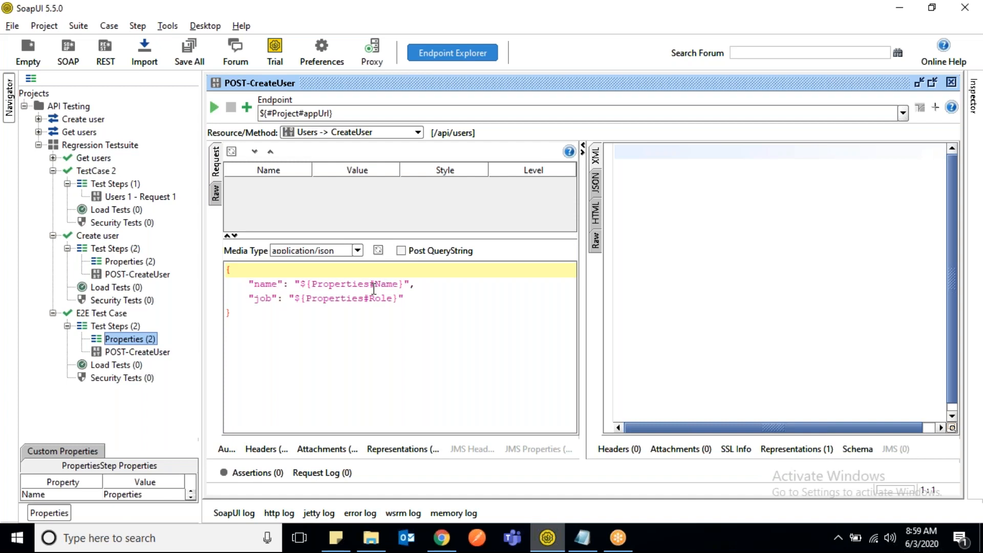
double_click(113, 340)
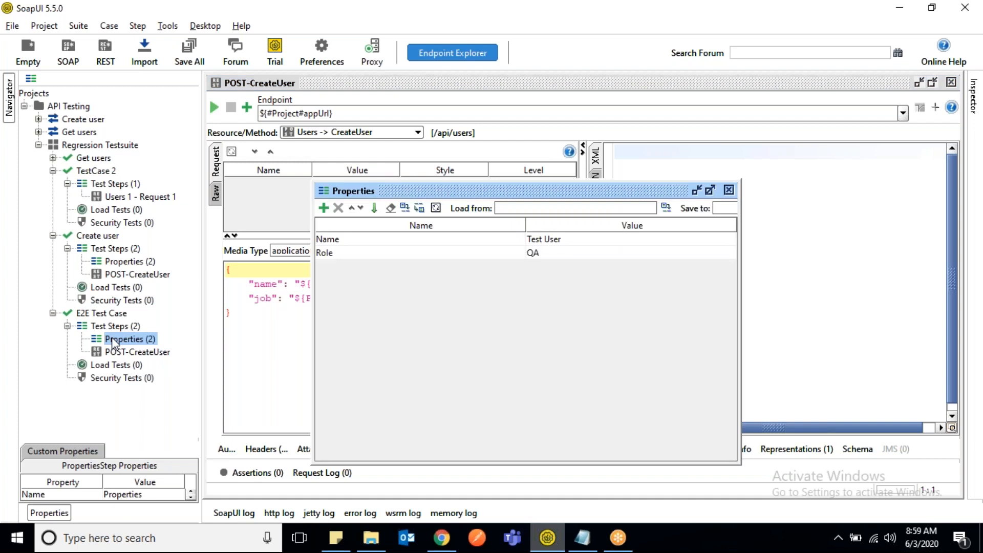
click(730, 191)
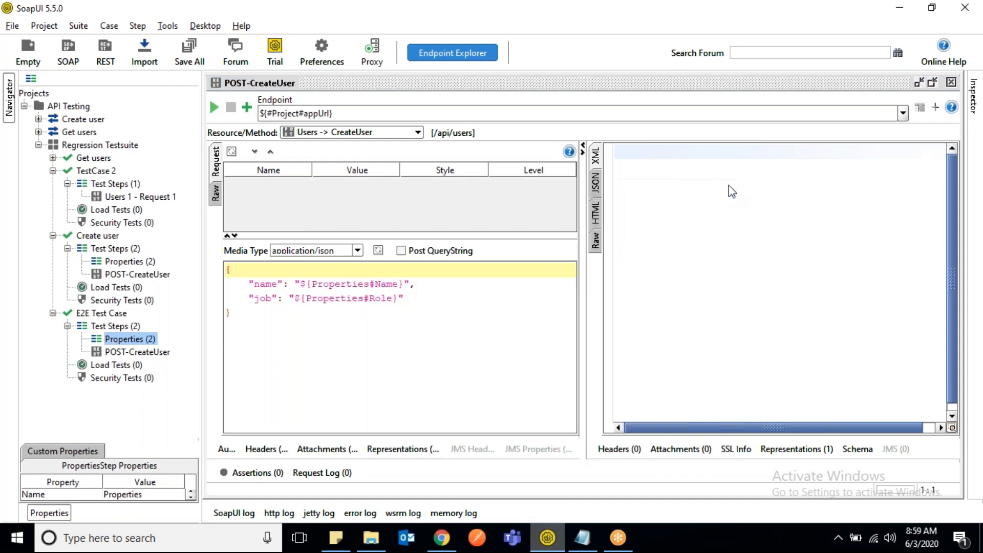
- Run the POST-CreateUser request in E2E Test Case, view the response as JSON in a readable layout and highlight the returned id
click(147, 353)
click(214, 109)
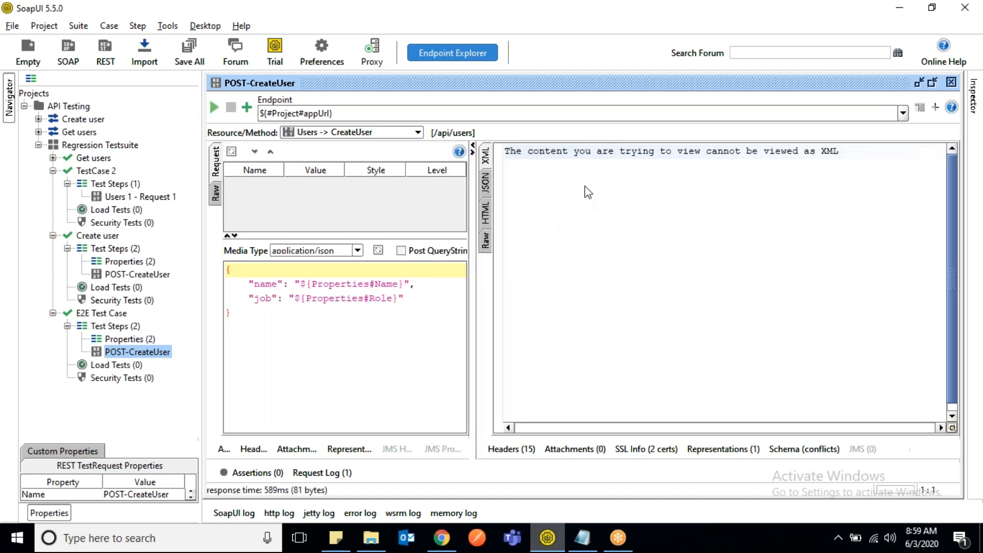
click(486, 185)
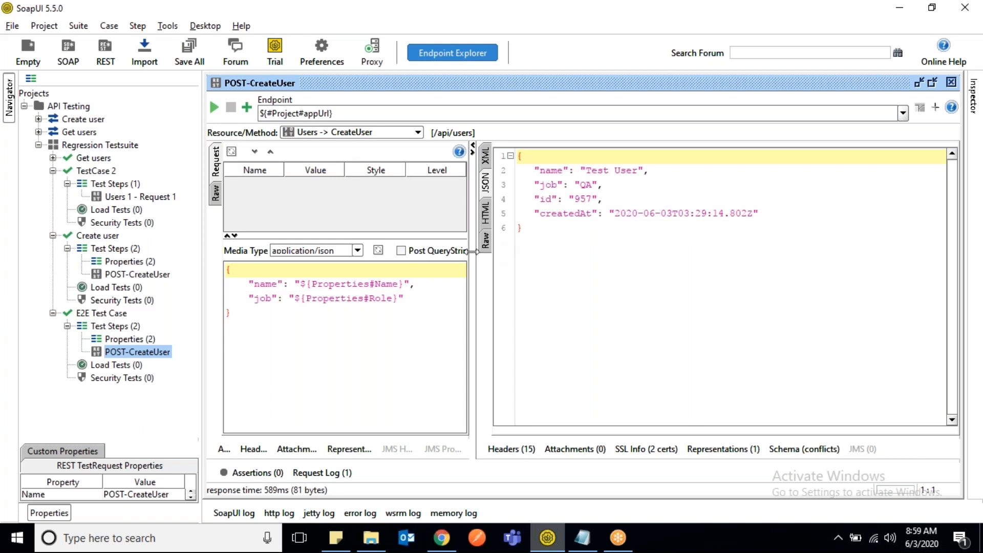
drag(473, 252, 543, 246)
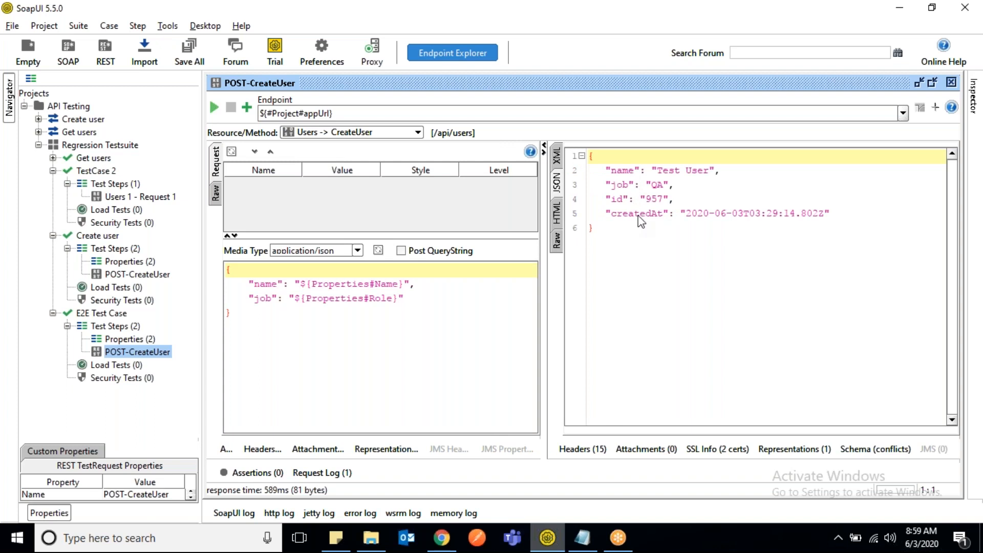
drag(607, 199, 671, 199)
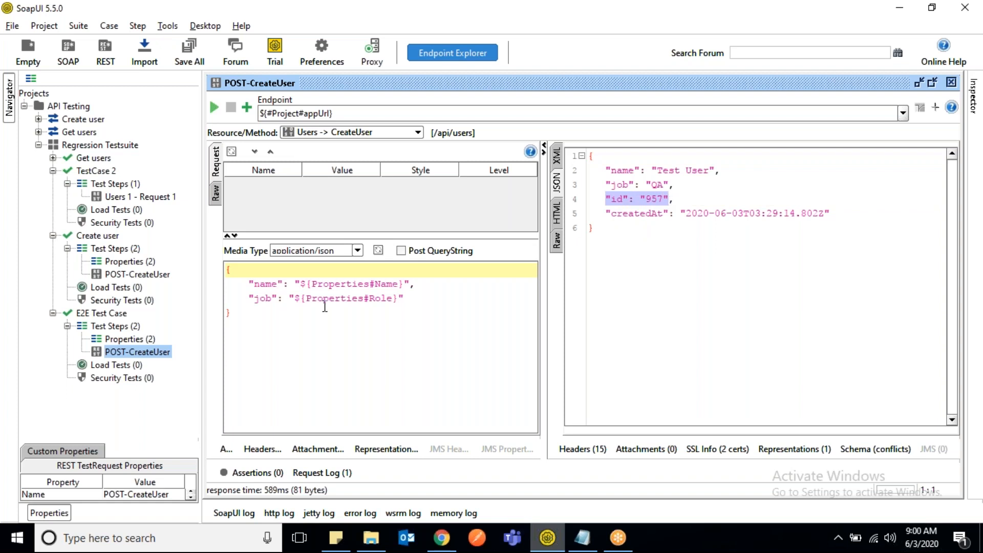
- Switch to Chrome, open the /api/users/2 link of the Reqres PUT update example, compare its id with the URL and select the full address
click(443, 538)
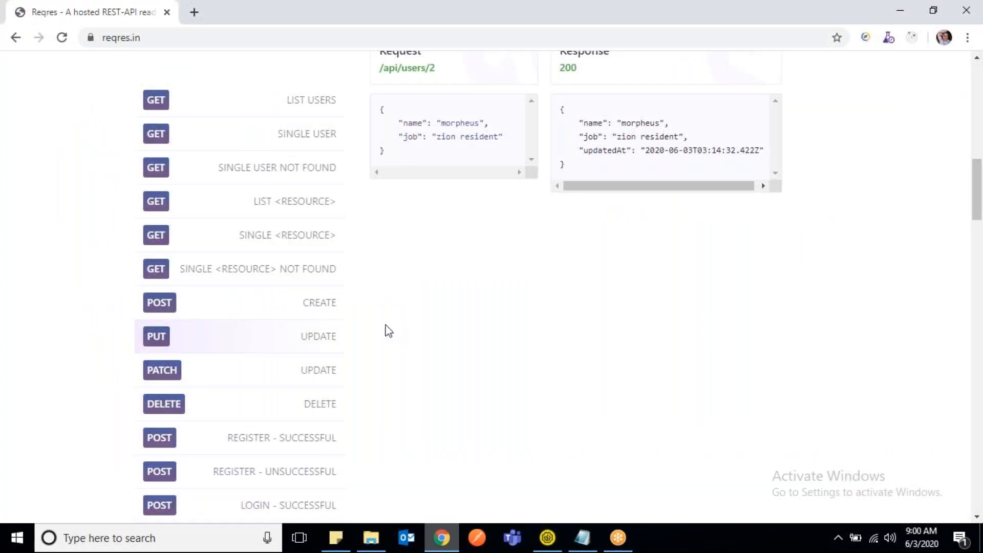
click(414, 74)
drag(220, 38, 88, 39)
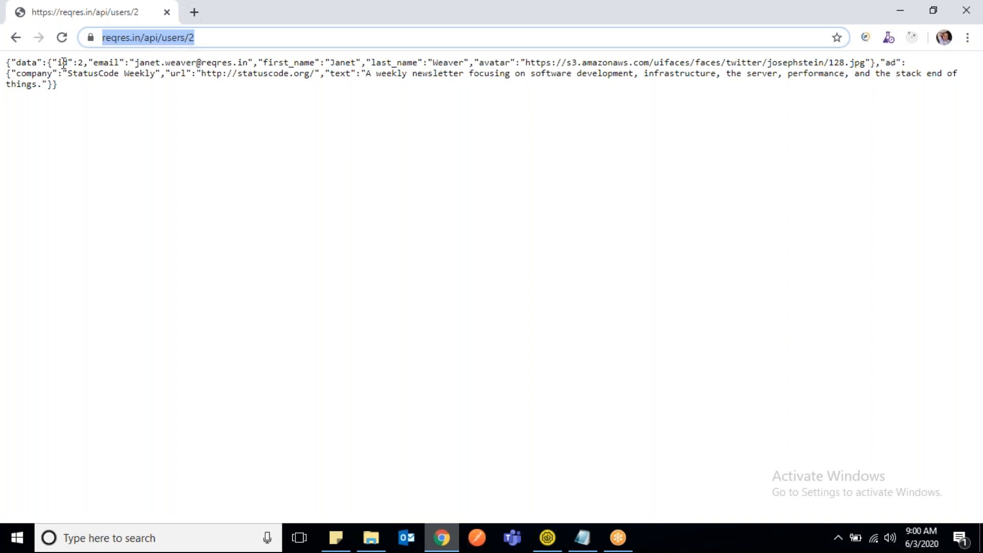
drag(55, 62, 85, 62)
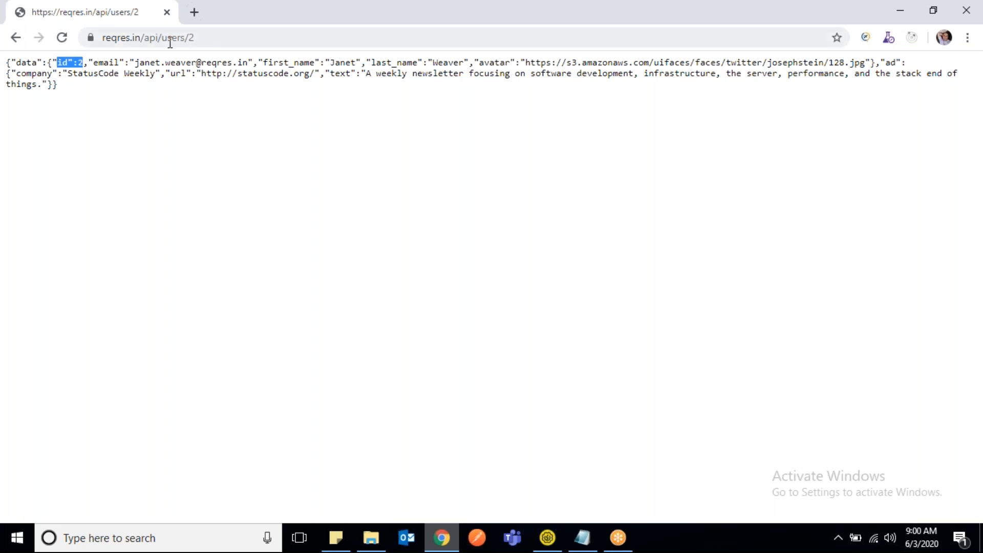
double_click(189, 39)
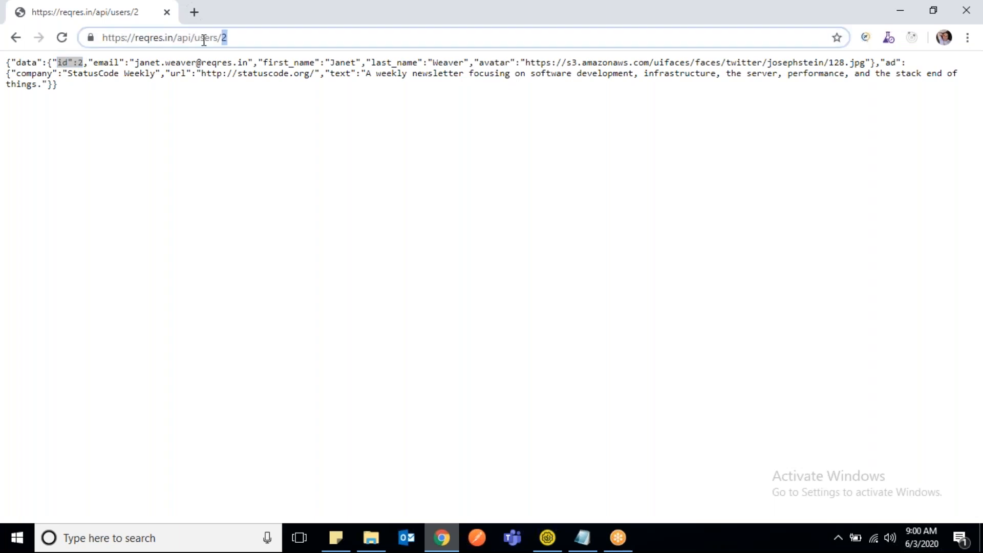
click(243, 35)
drag(243, 35, 102, 37)
key(ctrl+c)
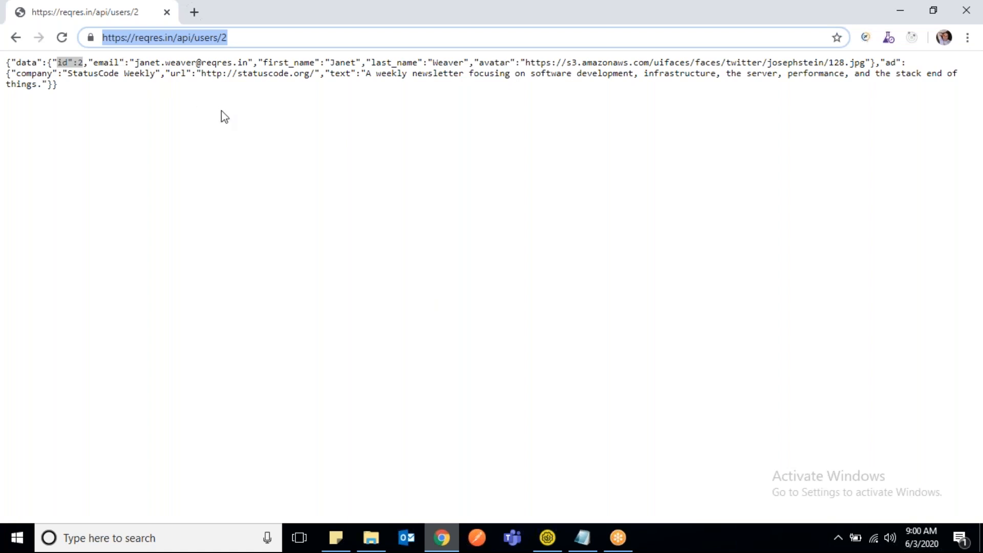
mouse_move(546, 535)
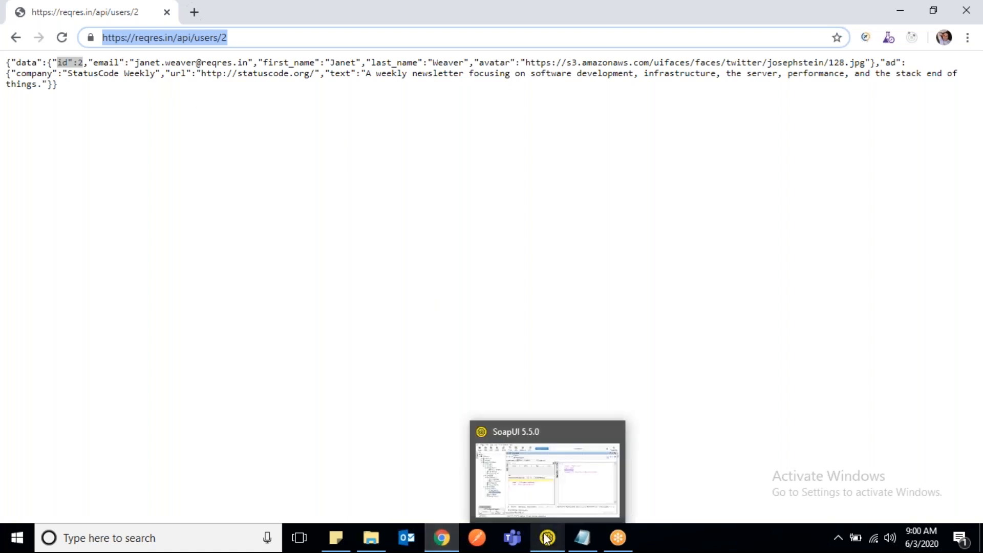
click(525, 497)
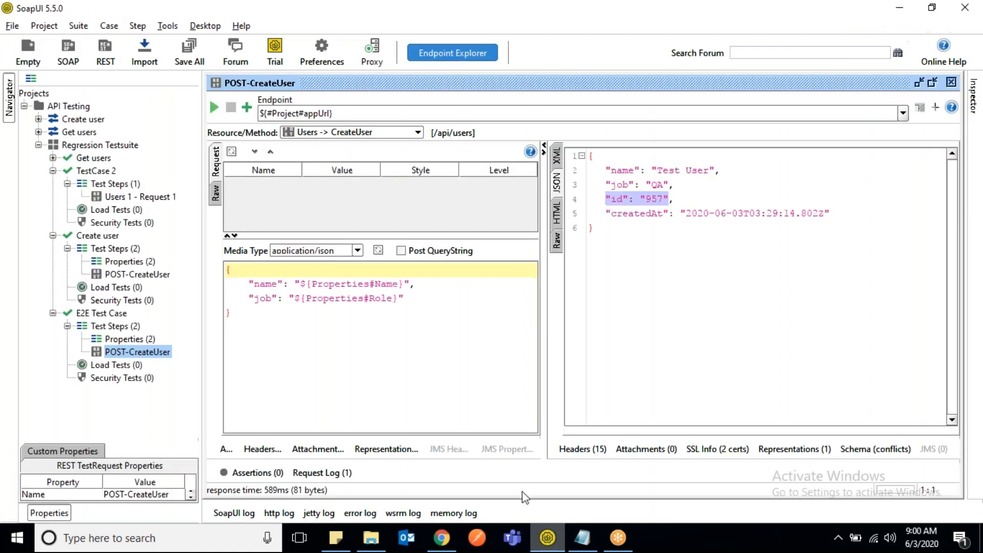
right_click(71, 110)
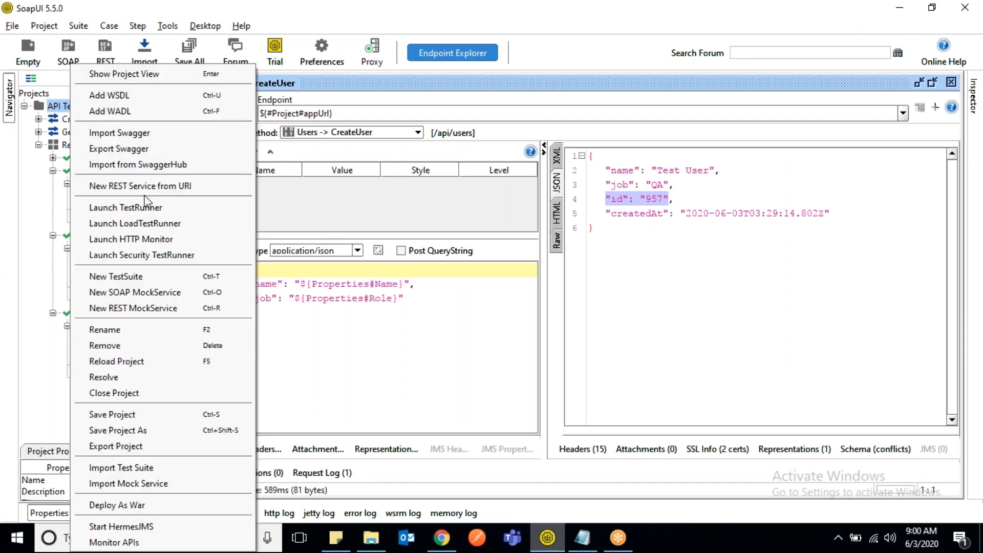
click(173, 186)
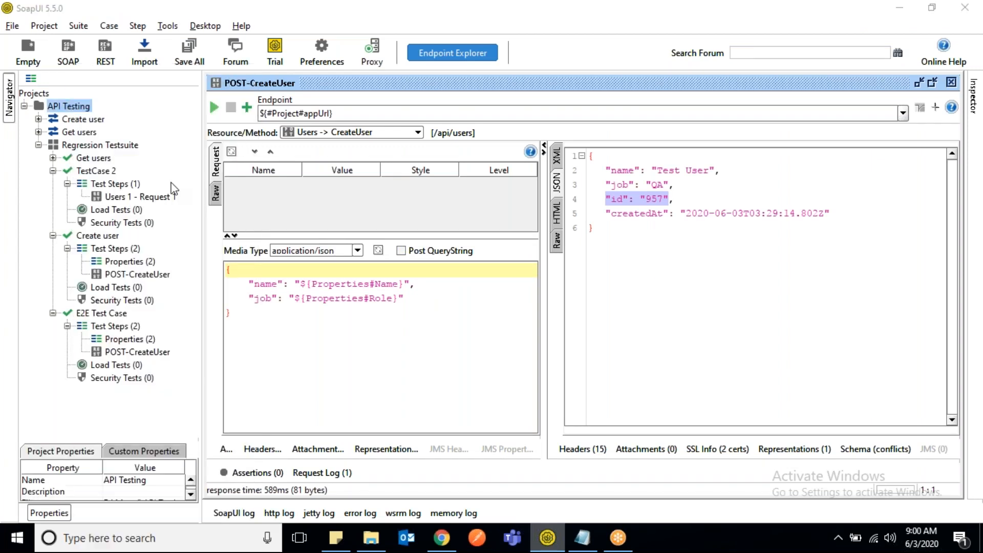
key(ctrl+v)
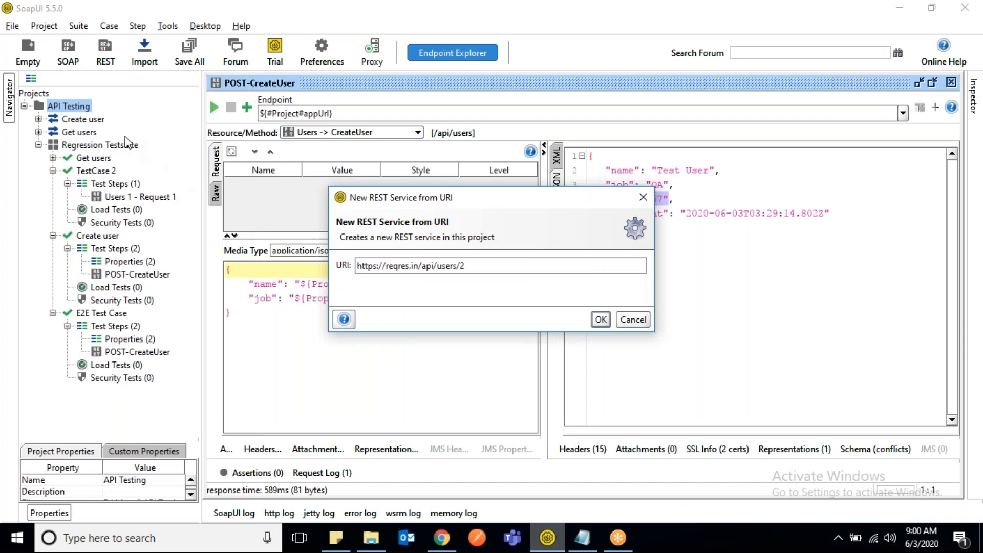
click(600, 321)
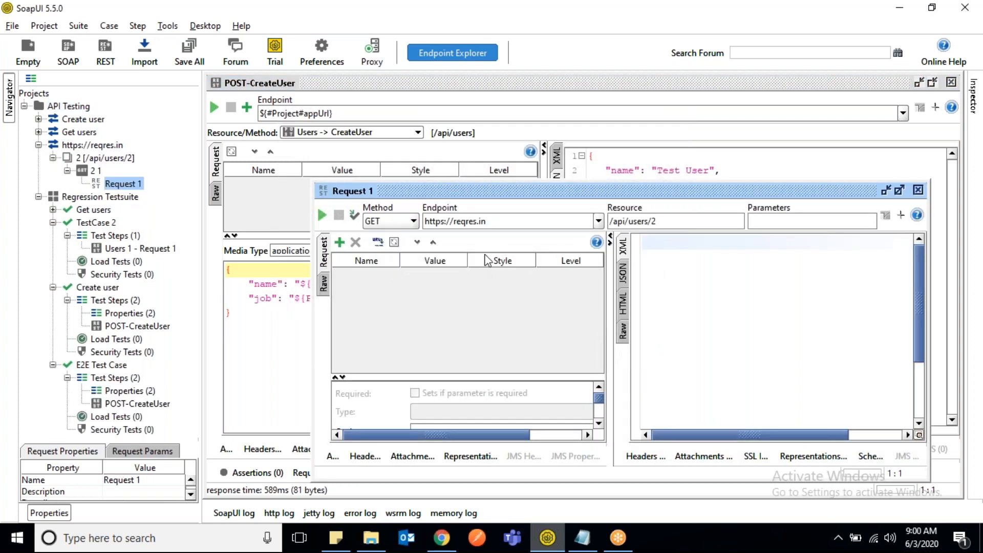
- Maximize the Request 1 editor and set its HTTP method to PUT
double_click(507, 195)
click(305, 113)
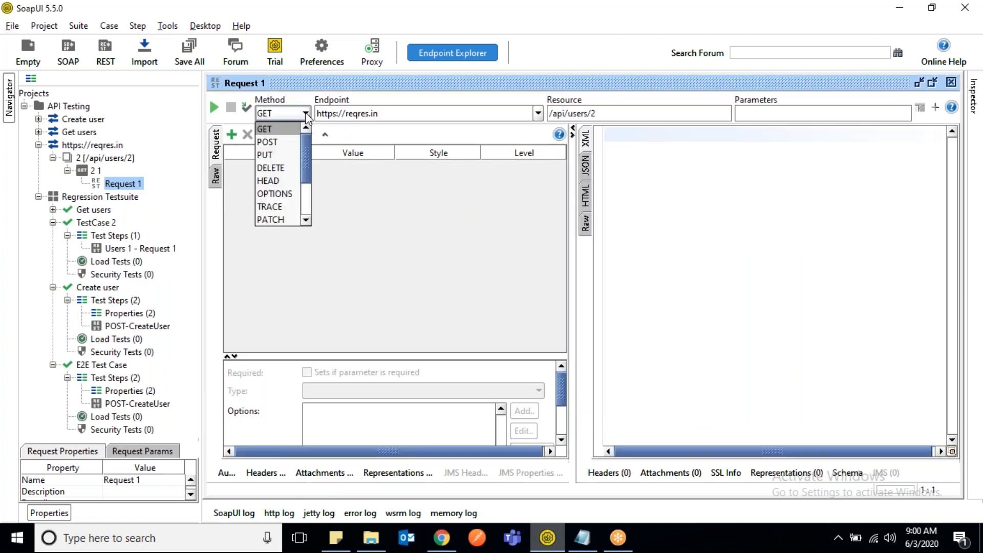
click(285, 155)
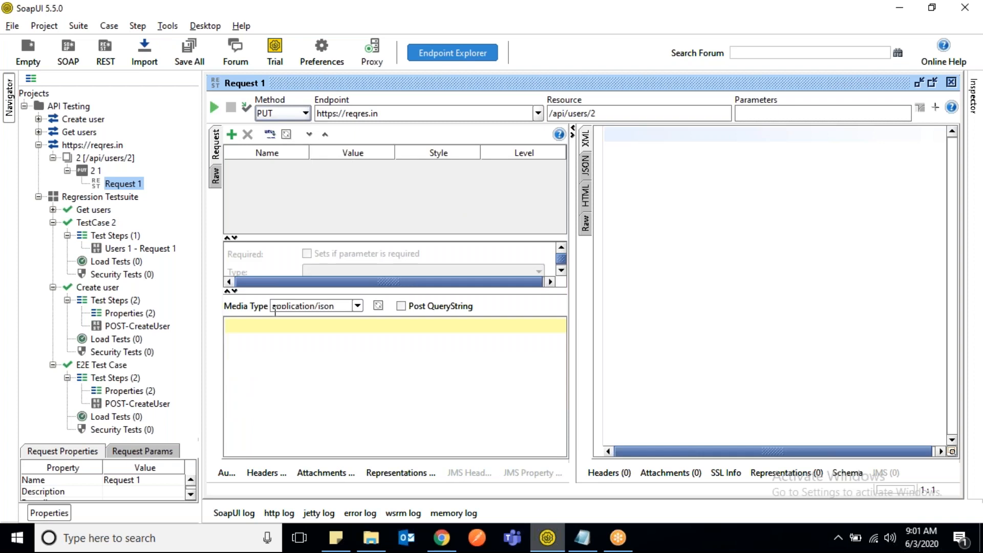
- Copy the JSON request body of the Reqres PUT update example in Chrome and paste it into the body of Request 1 in SoapUI
key(alt+Tab)
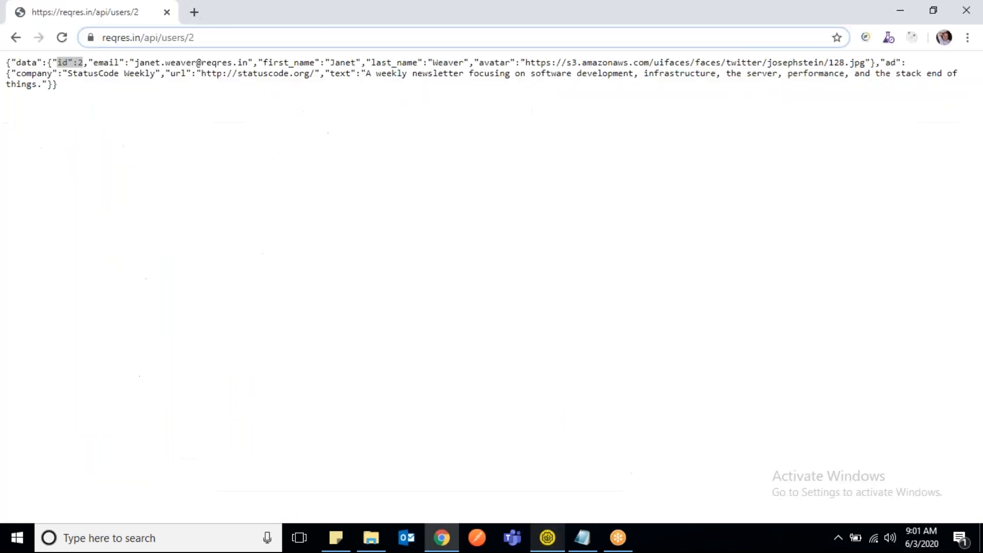
click(16, 39)
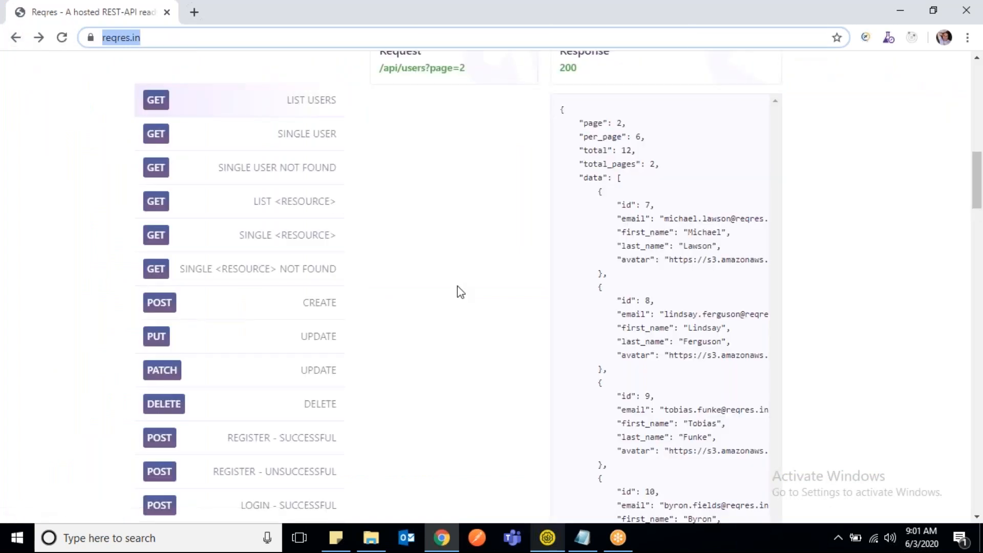
key(alt+Tab)
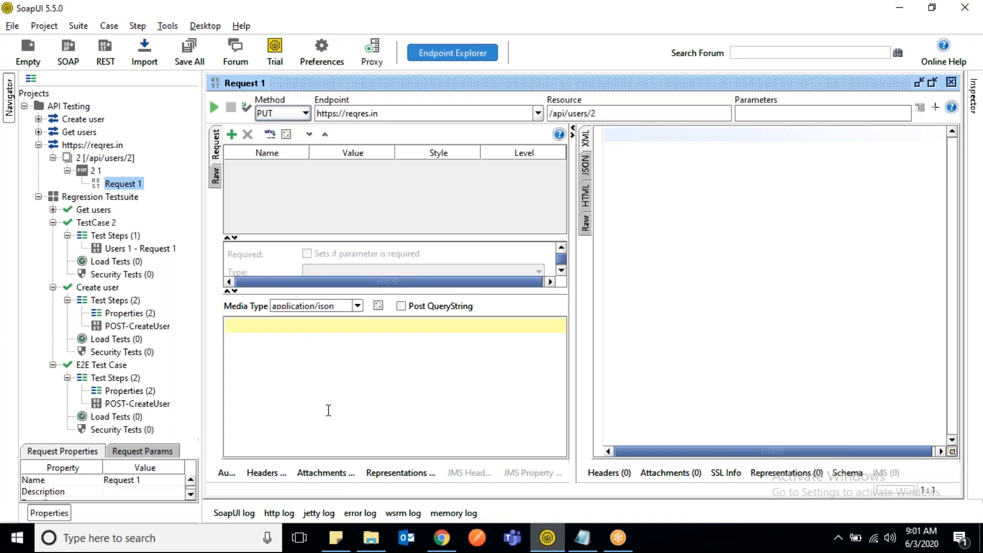
key(alt+Tab)
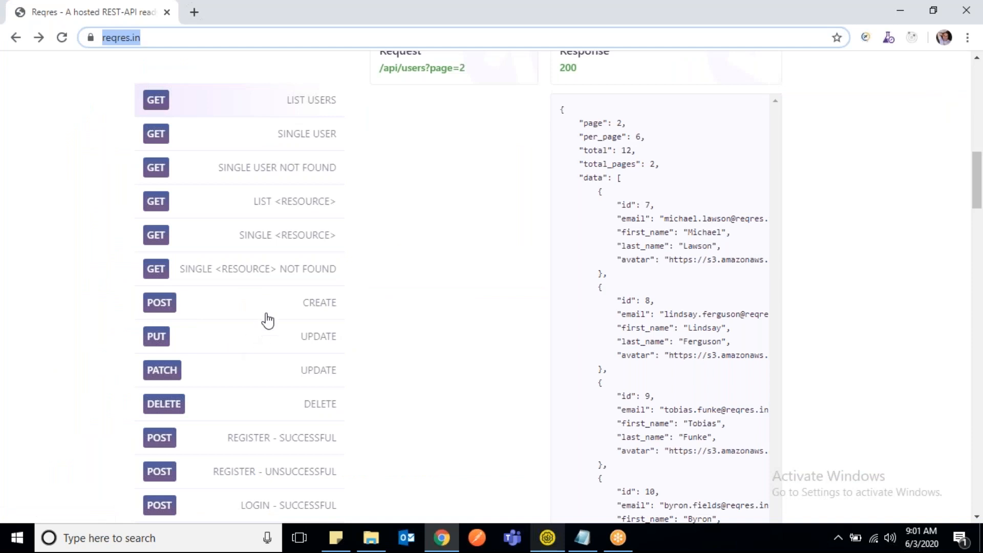
click(315, 340)
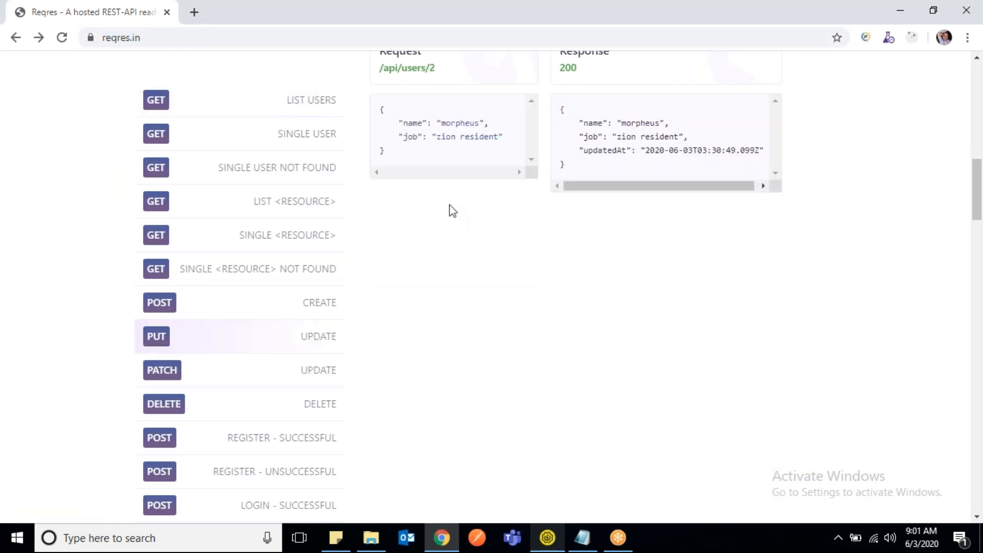
drag(390, 156, 376, 111)
key(ctrl+c)
key(alt+Tab)
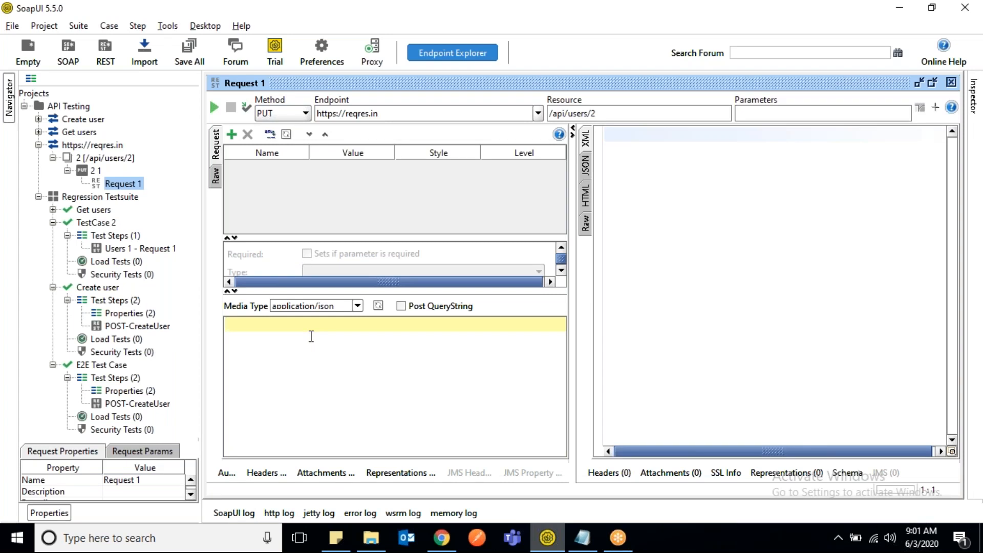
key(ctrl+v)
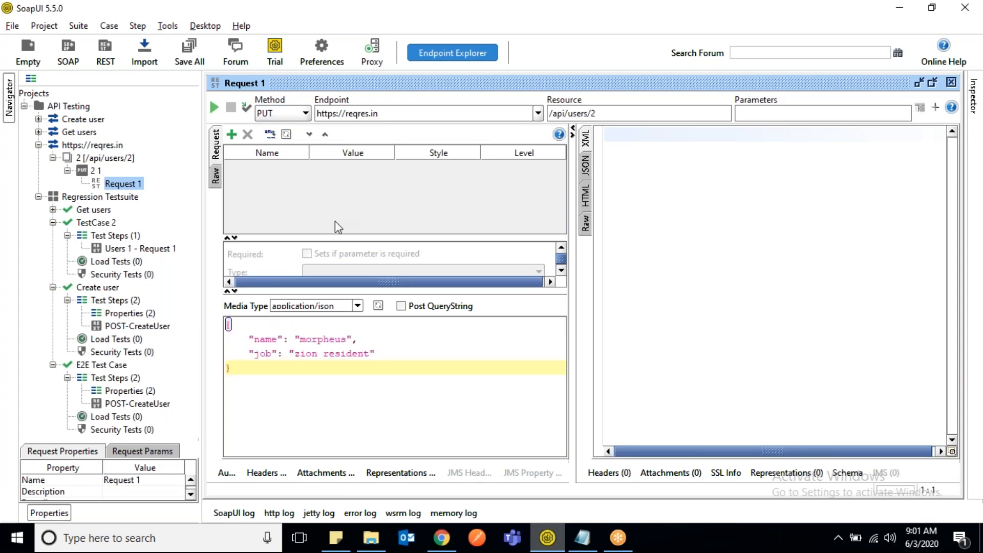
click(108, 146)
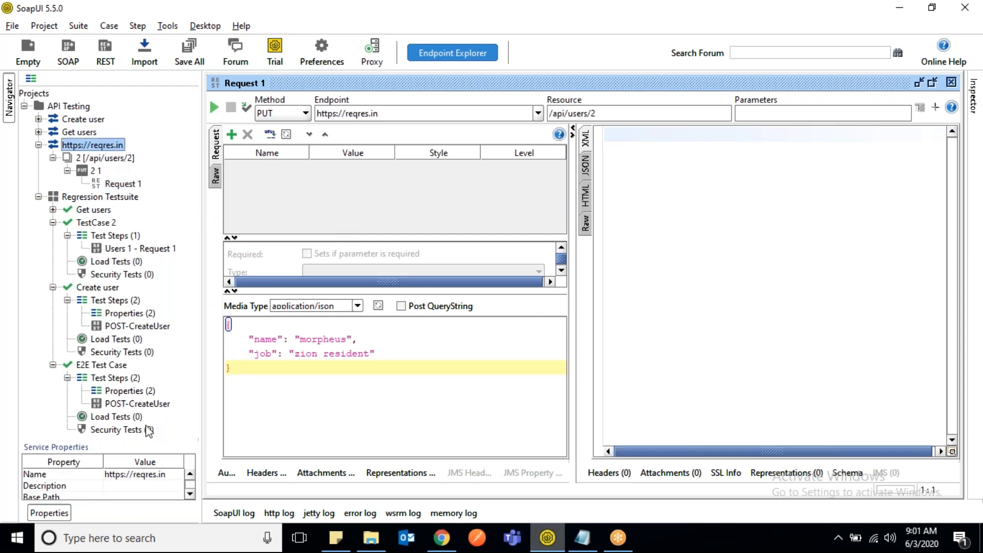
double_click(175, 480)
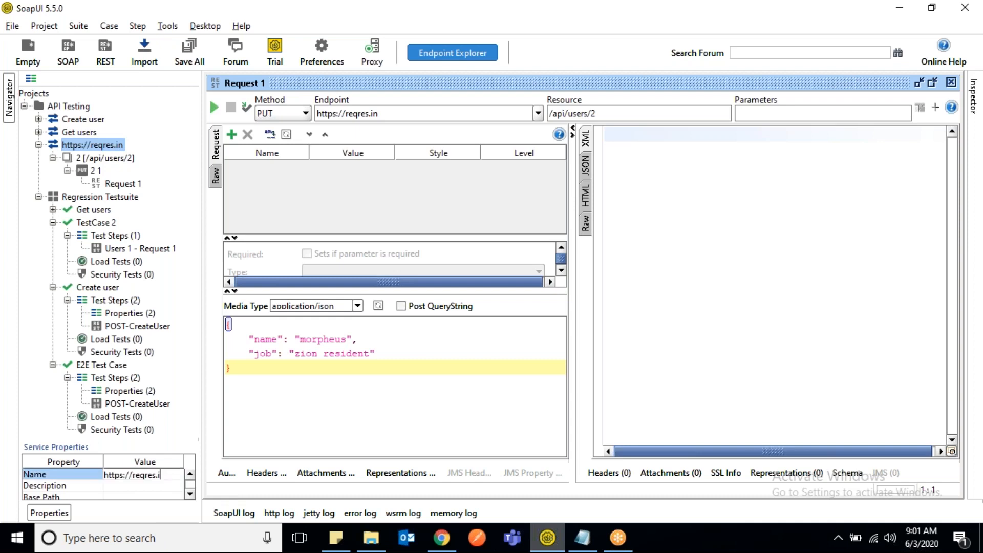
key(BackSpace)
key(BackSpace)
key(BackSpace)
key(BackSpace)
key(BackSpace)
key(BackSpace)
key(BackSpace)
key(BackSpace)
key(BackSpace)
key(BackSpace)
key(BackSpace)
key(BackSpace)
key(BackSpace)
key(BackSpace)
key(BackSpace)
key(BackSpace)
text(Update users)
key(Return)
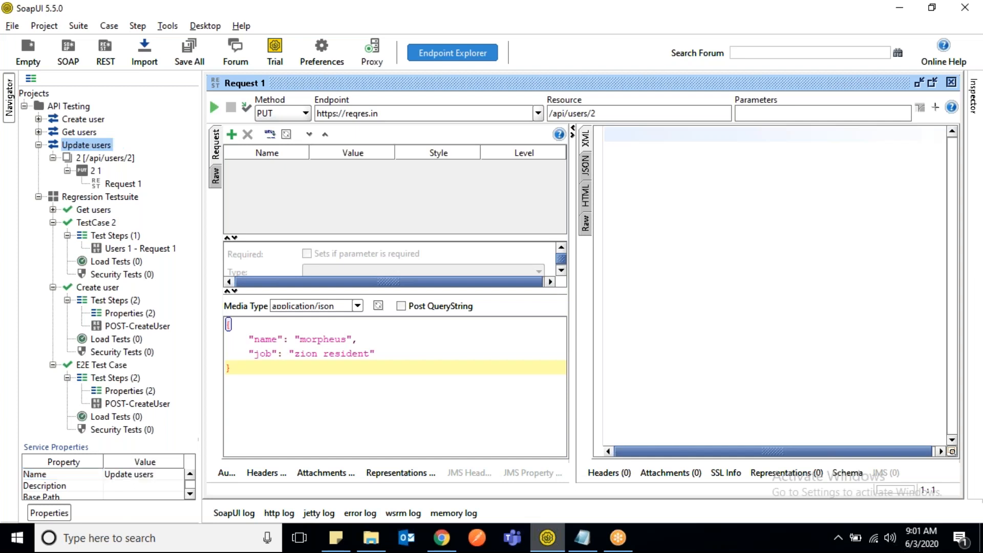
- Rename the PUT method under the Update users service as "UpdateUser"
click(96, 170)
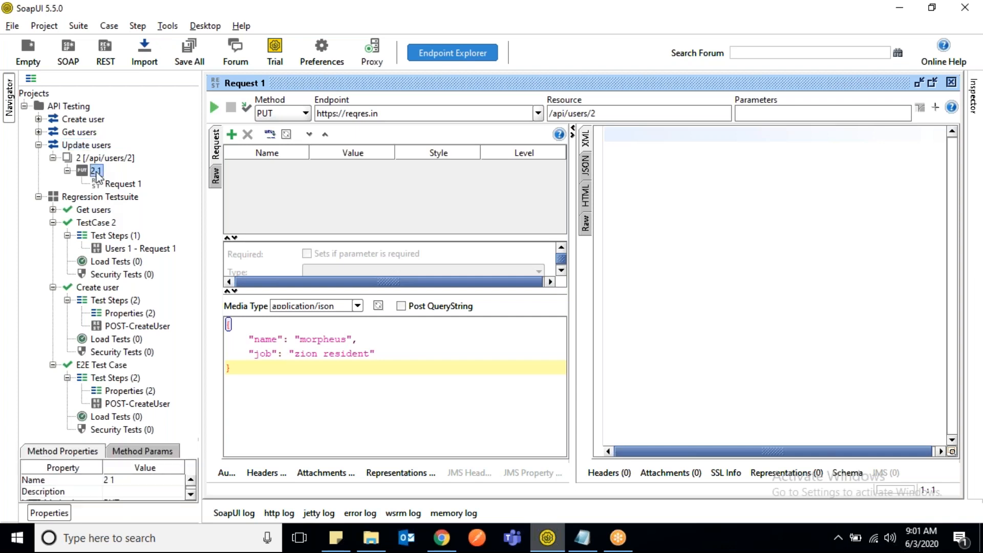
right_click(97, 177)
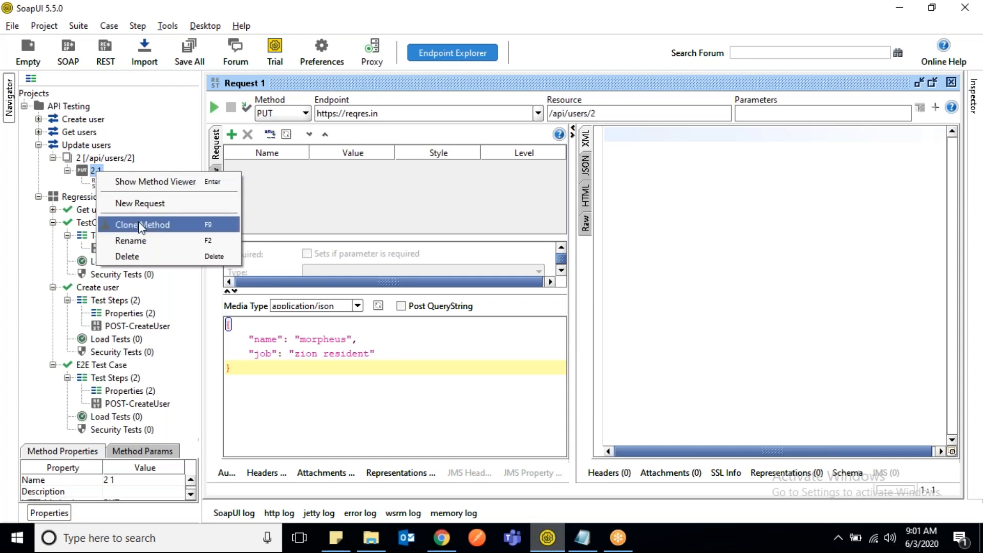
click(150, 249)
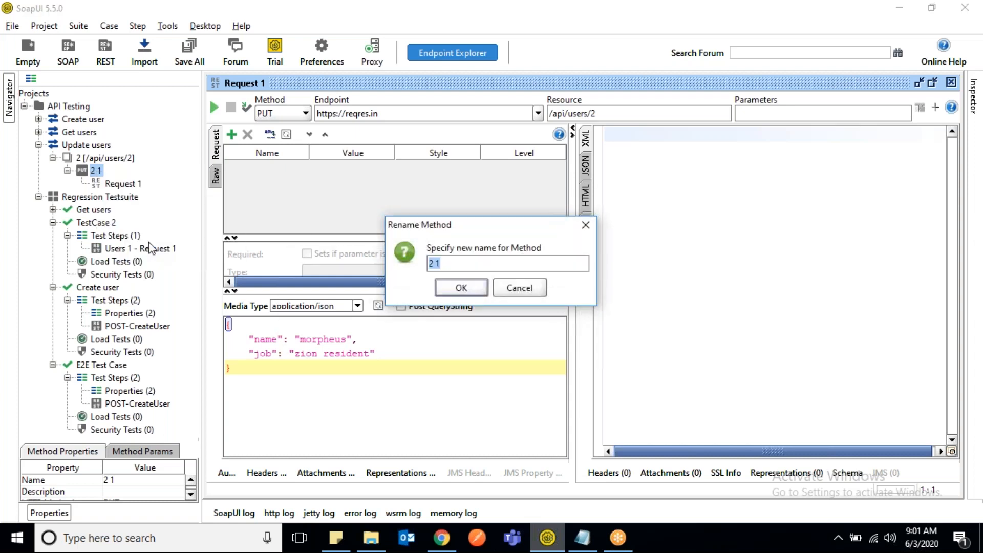
text(UpdateUser)
key(Return)
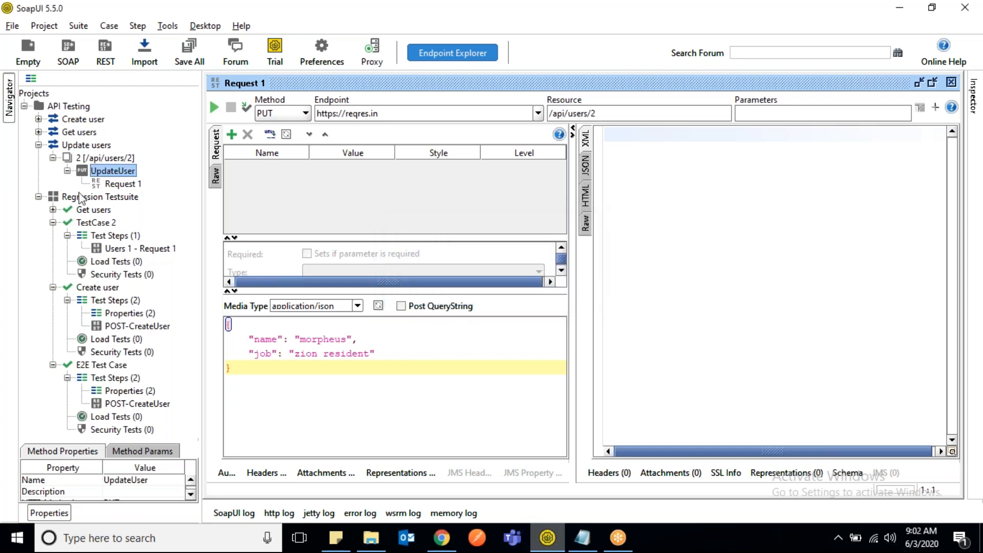
- Rename Request 1 under the UpdateUser method as "PUT-Update user"
click(129, 185)
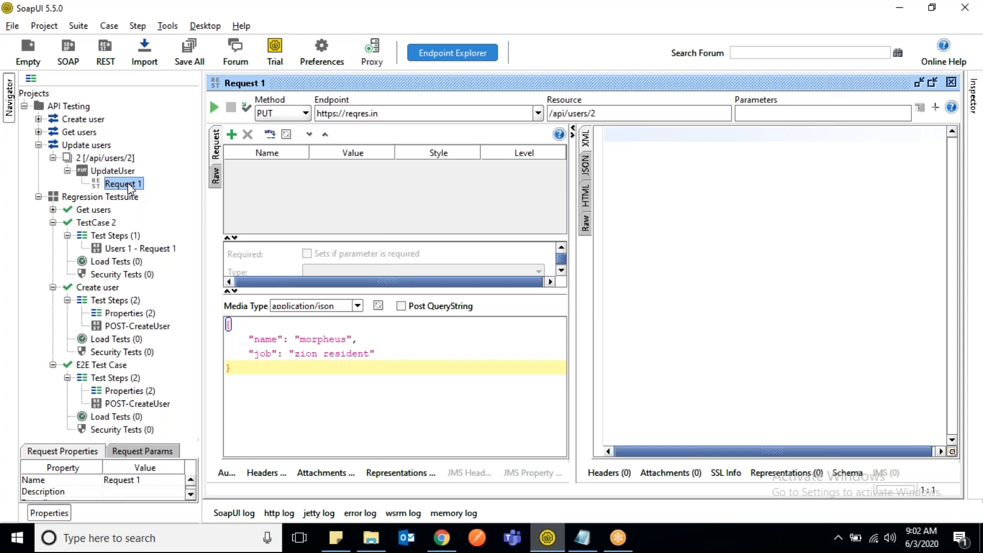
right_click(131, 185)
click(169, 268)
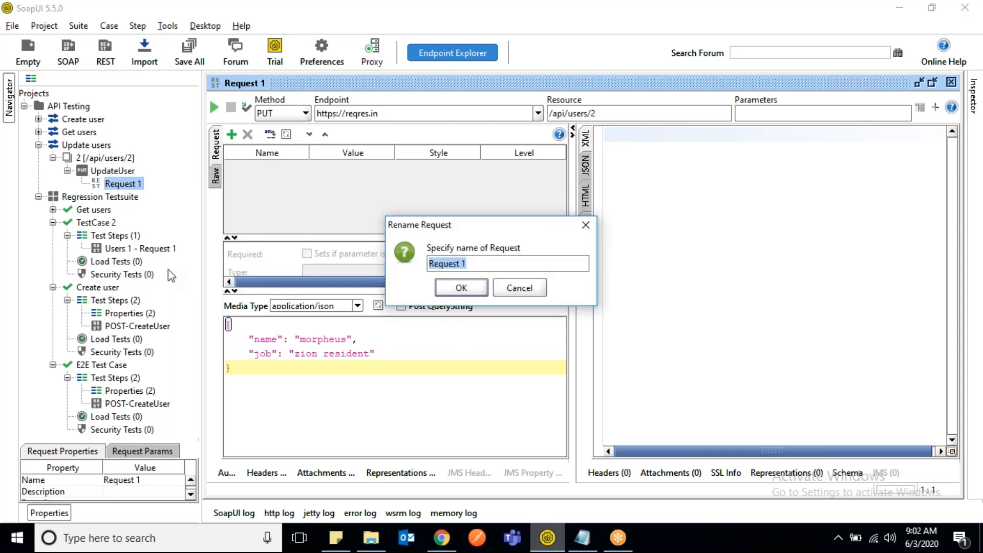
text(PUT-UpdateUser)
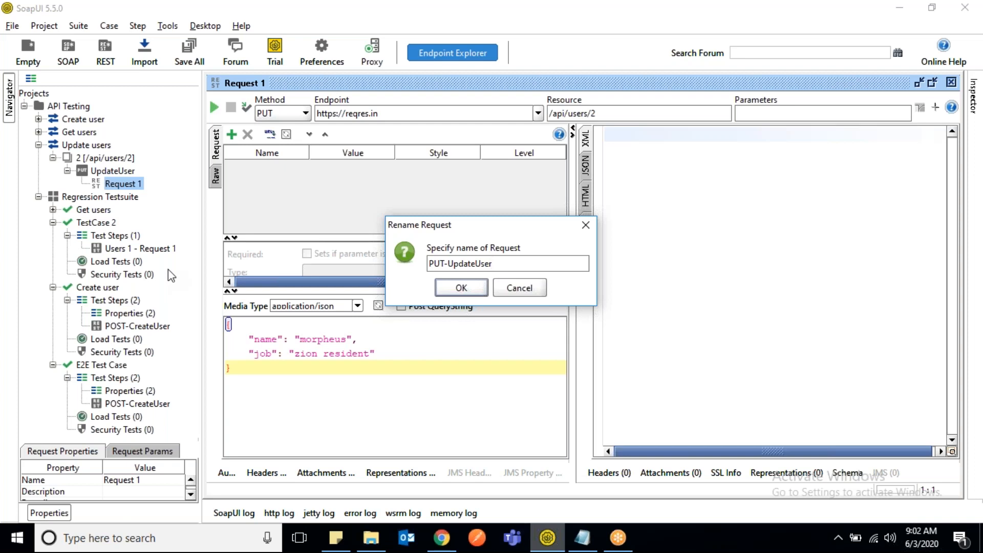
key(BackSpace)
text(u)
key(Return)
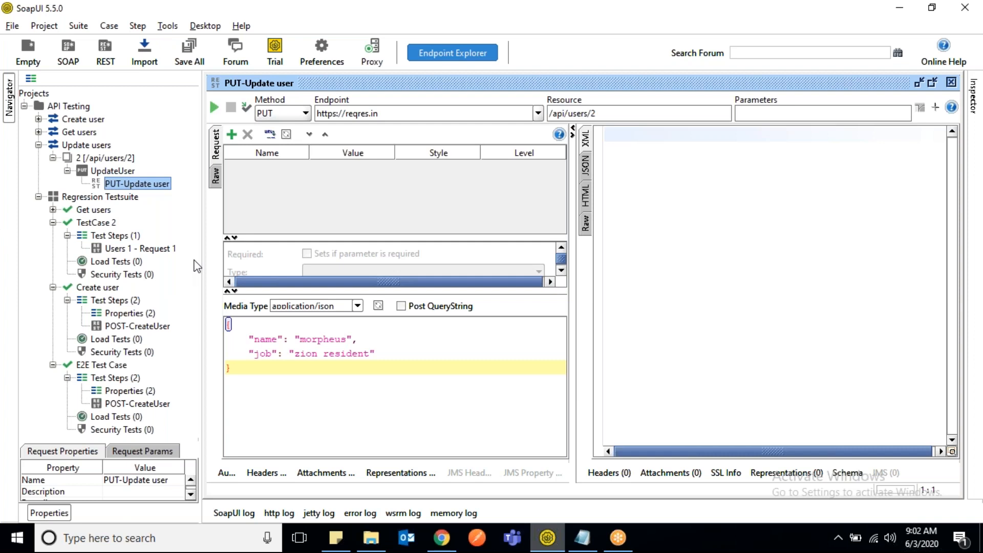
- Collapse TestCase 2 and Create user, and add the PUT-Update user request to E2E Test Case as a step named "PUT-Update user"
click(53, 223)
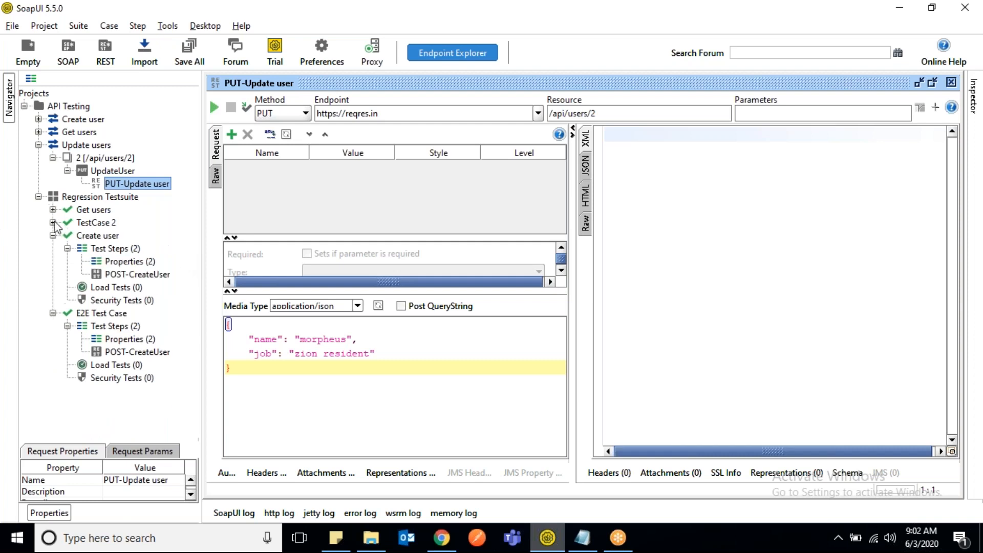
click(52, 235)
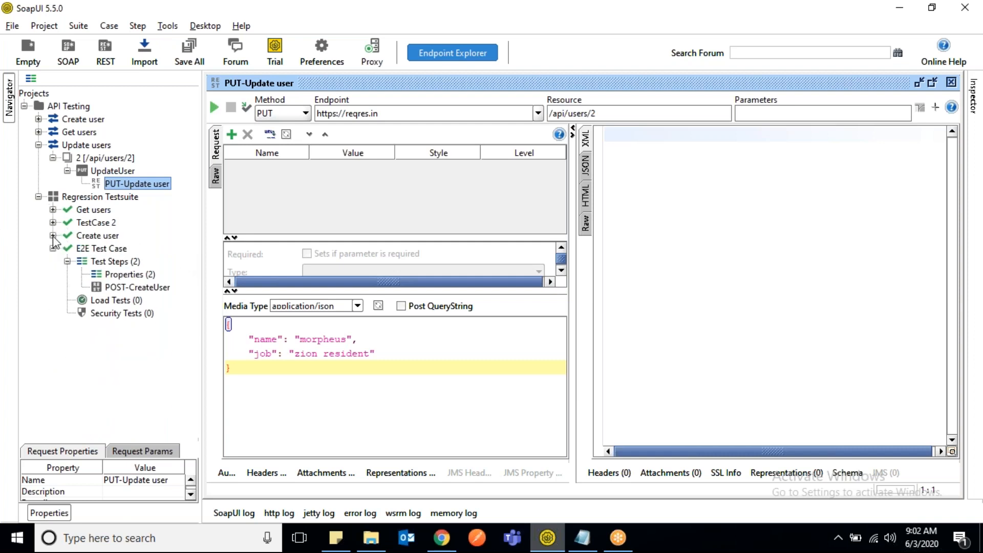
click(99, 250)
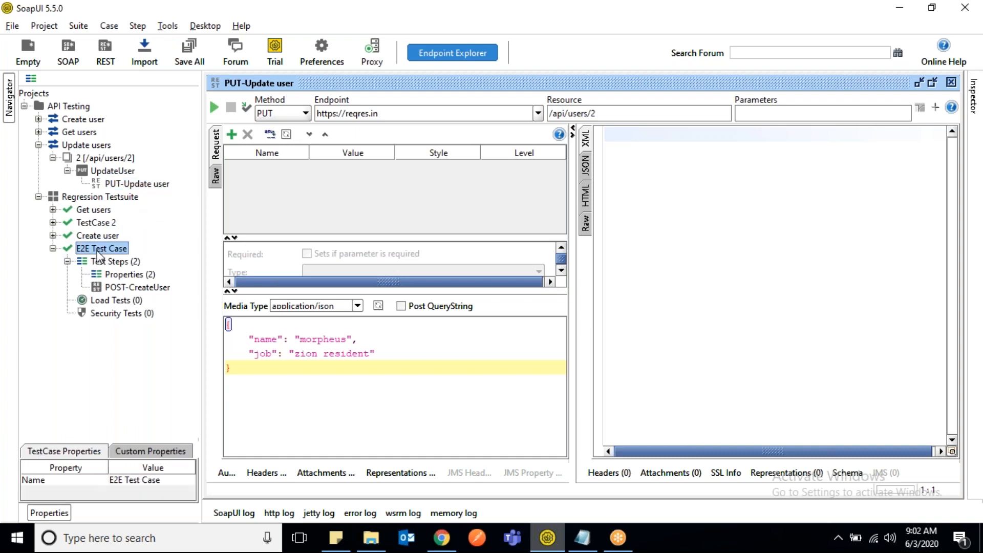
right_click(143, 186)
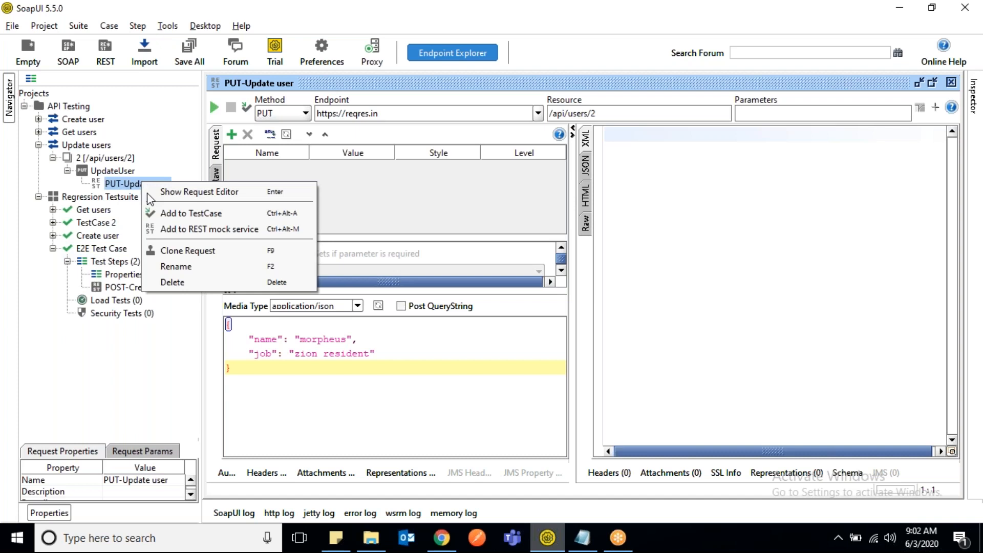
click(224, 221)
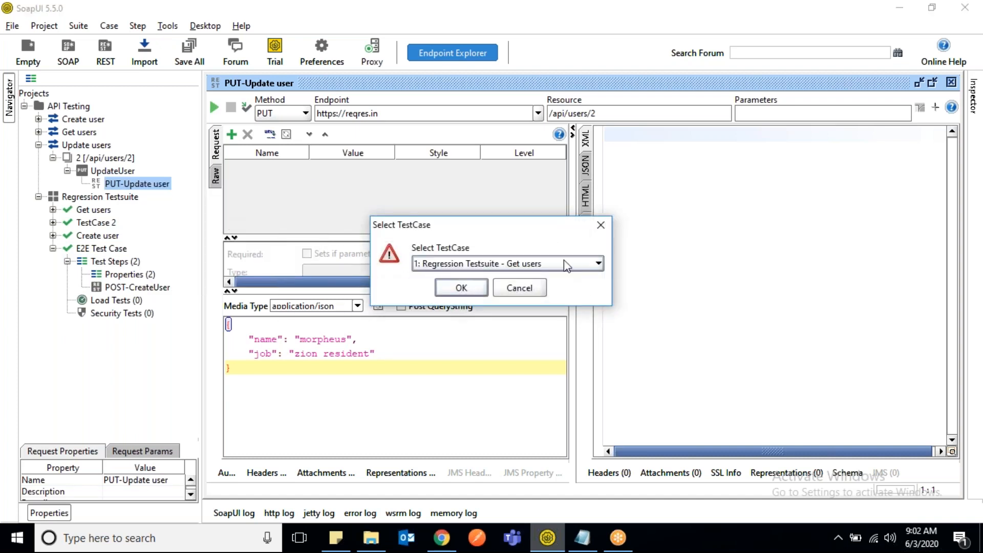
click(567, 265)
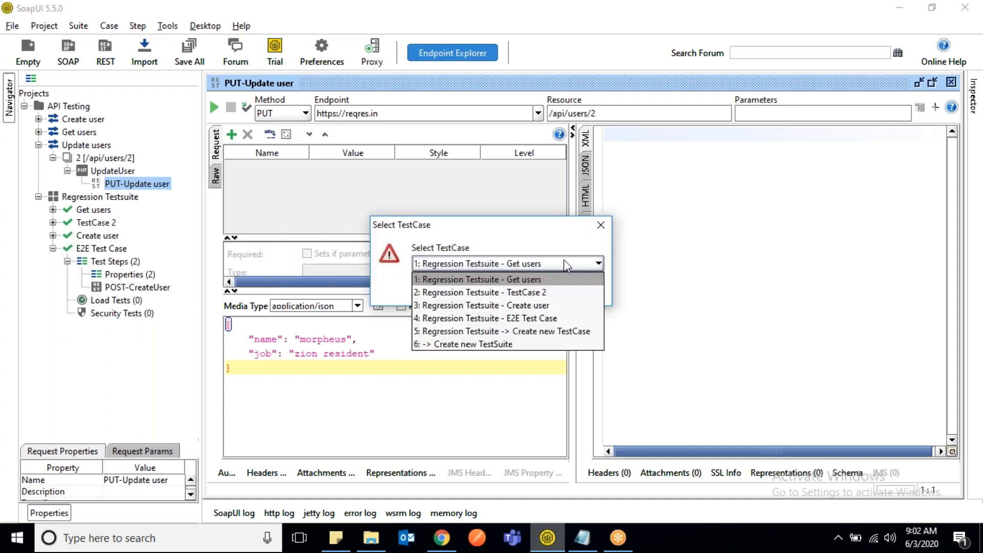
click(526, 320)
click(464, 288)
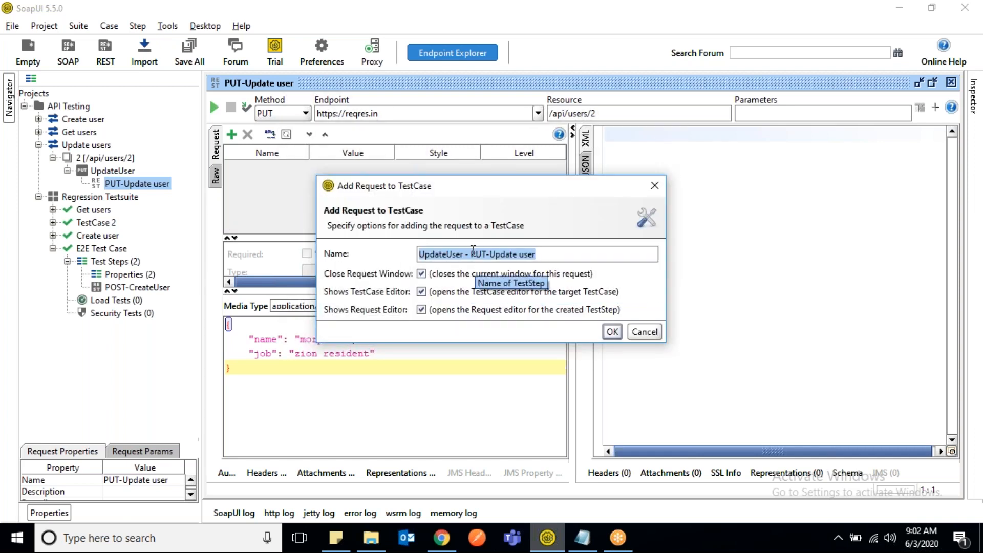
click(472, 254)
key(BackSpace)
key(BackSpace)
key(BackSpace)
key(BackSpace)
key(BackSpace)
key(BackSpace)
key(BackSpace)
key(BackSpace)
key(BackSpace)
key(BackSpace)
key(BackSpace)
key(BackSpace)
key(BackSpace)
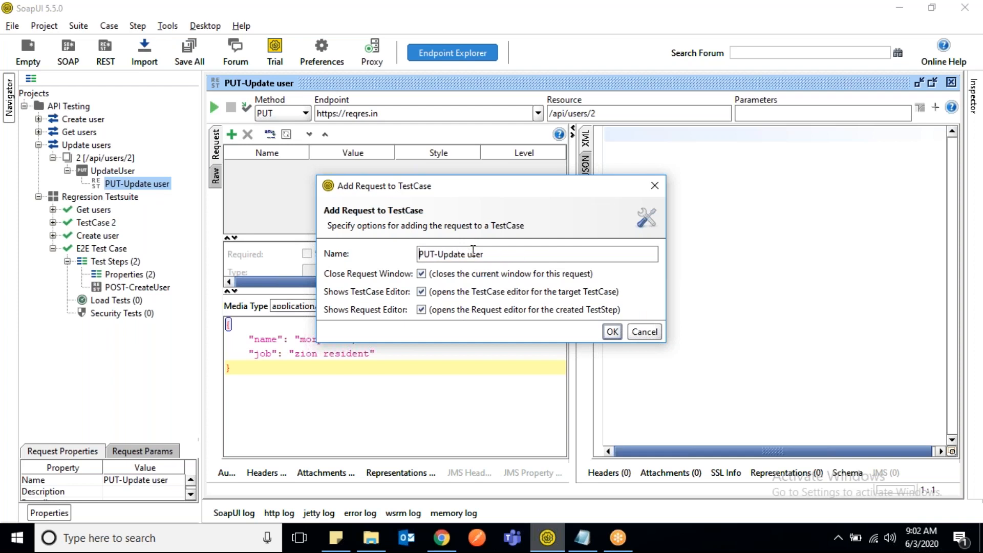
click(612, 331)
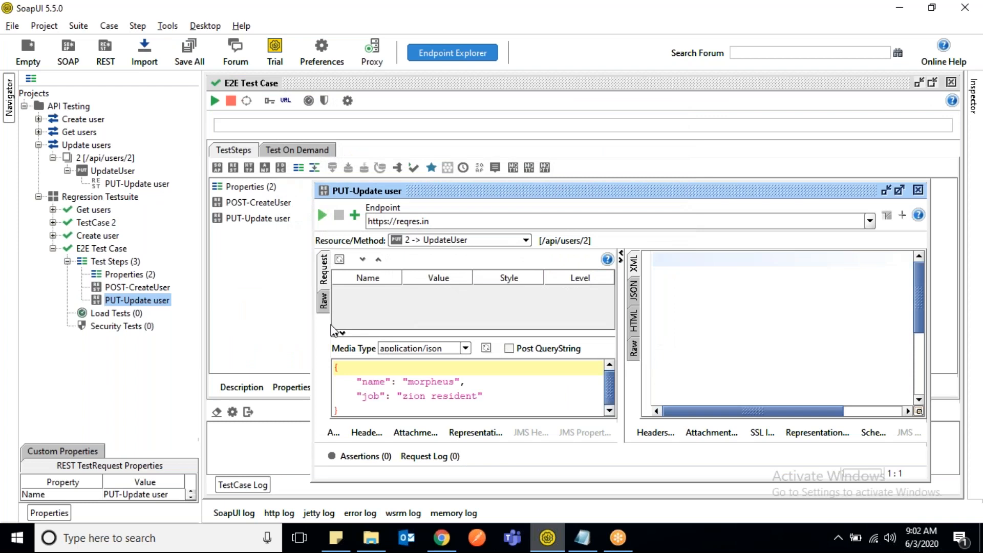
- Open the PUT-Update user request under the Update users service, enlarge its parameter area and add a parameter named "id"
double_click(563, 192)
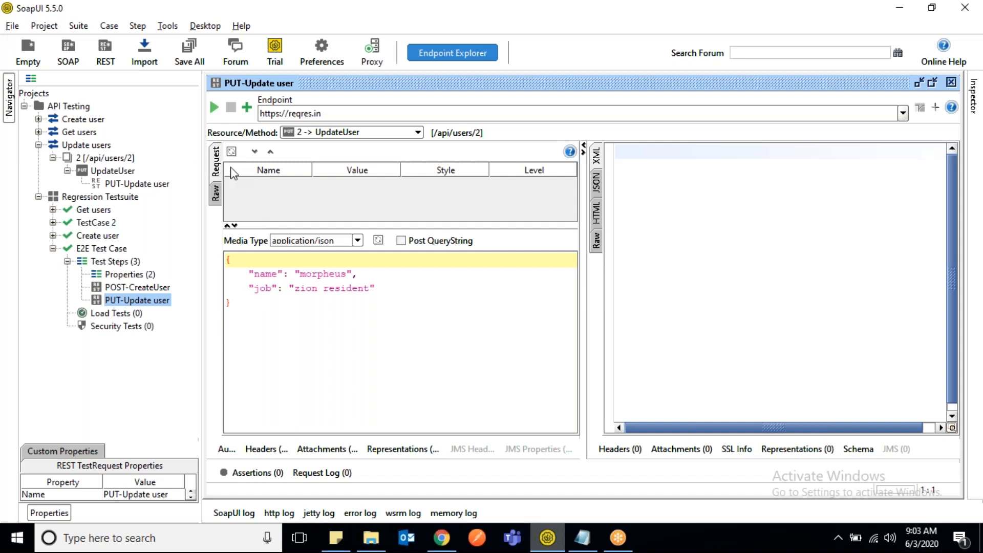
double_click(144, 184)
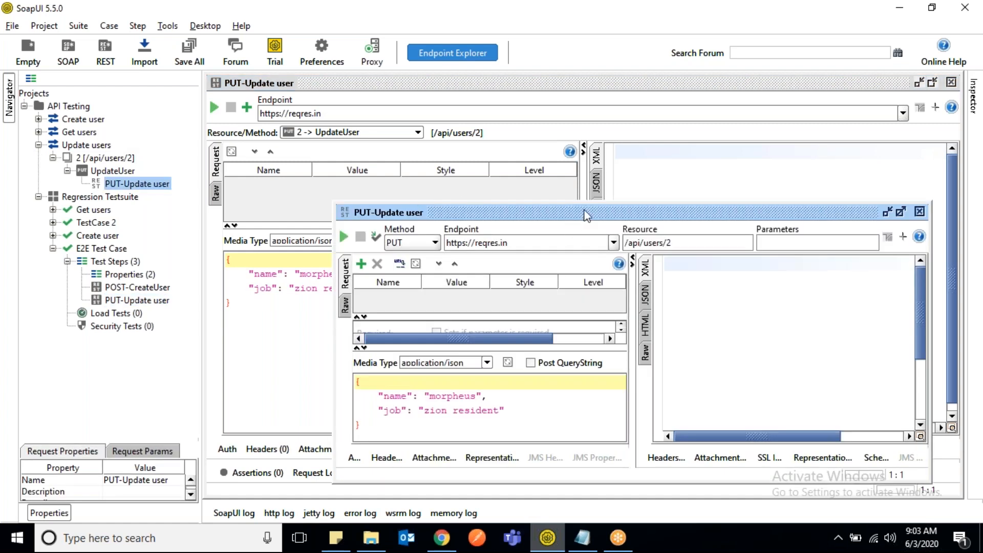
double_click(585, 214)
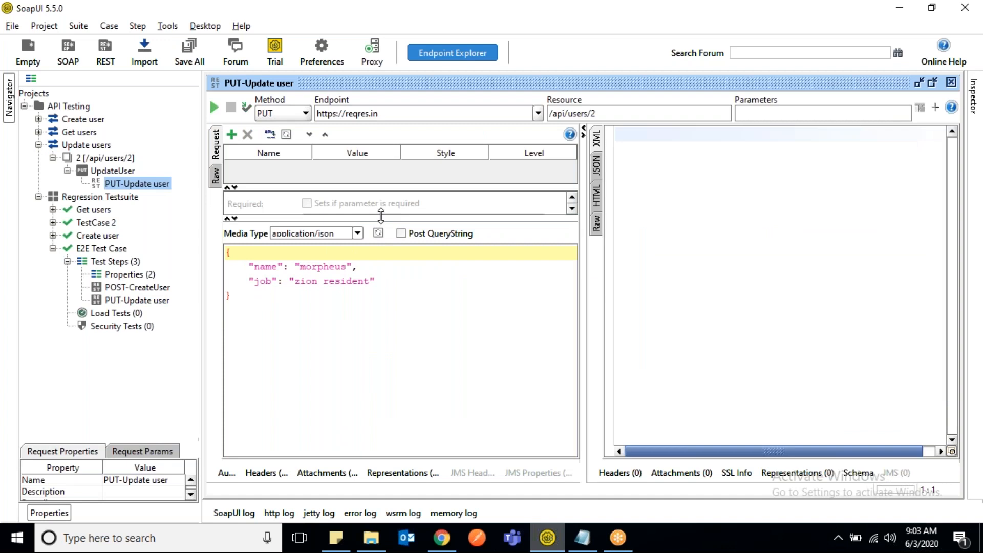
drag(391, 187, 385, 304)
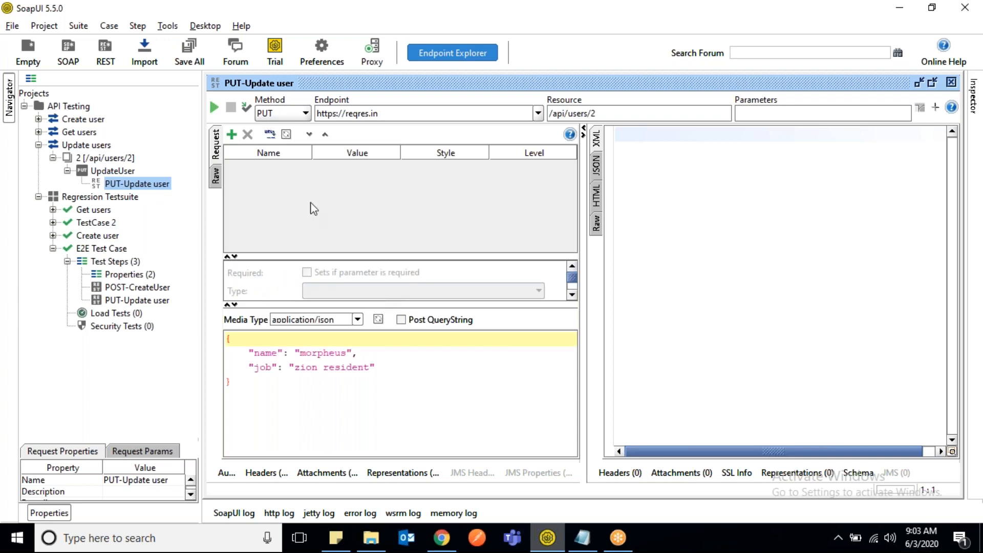
click(232, 134)
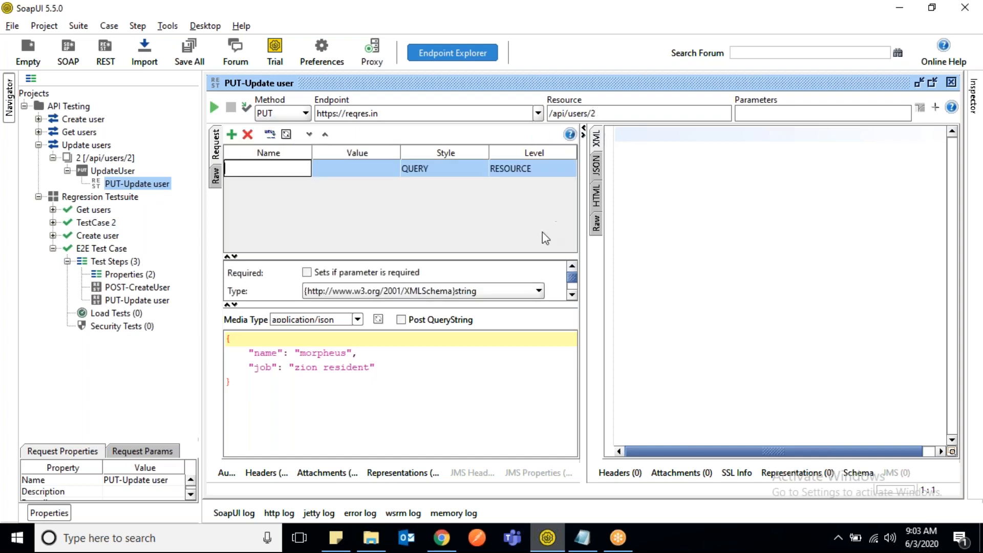
text(id)
key(Tab)
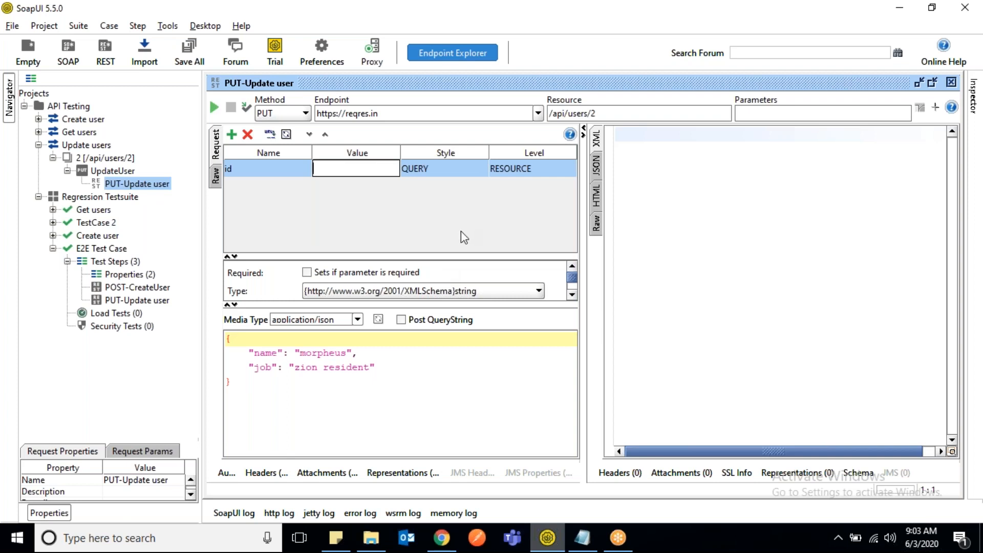
- Change the PUT-Update user request's resource path to /api/users/{id} and save all projects
click(607, 114)
key(BackSpace)
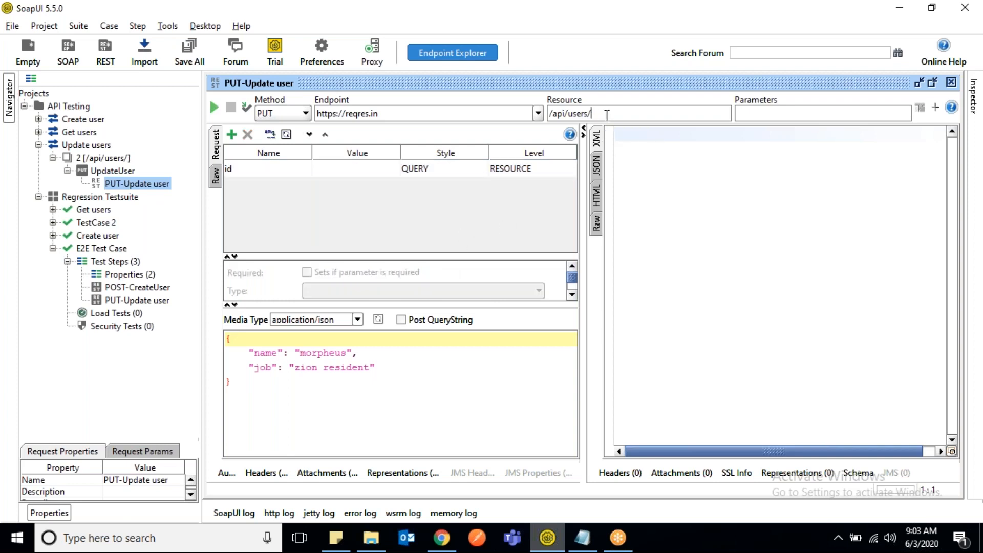
text({})
key(Left)
text(id)
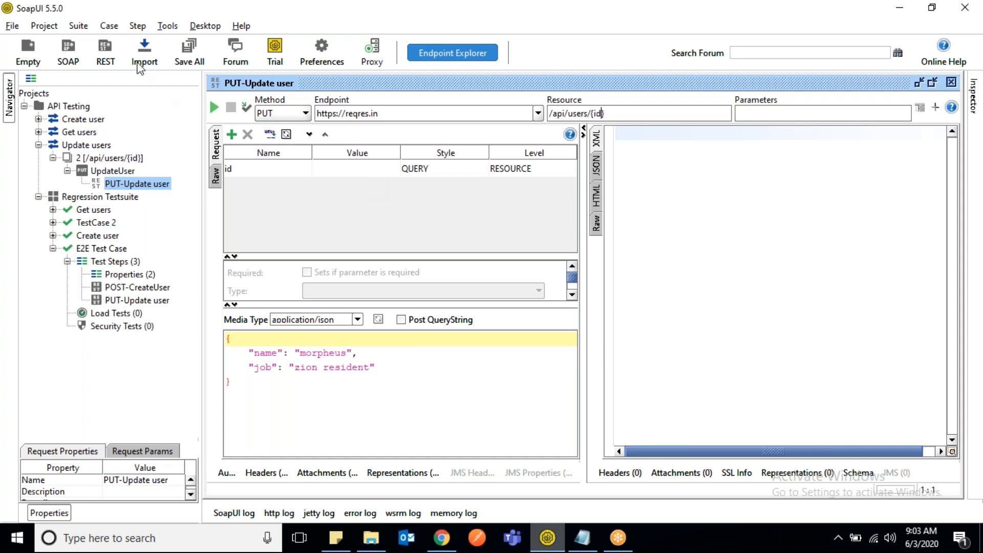
click(12, 26)
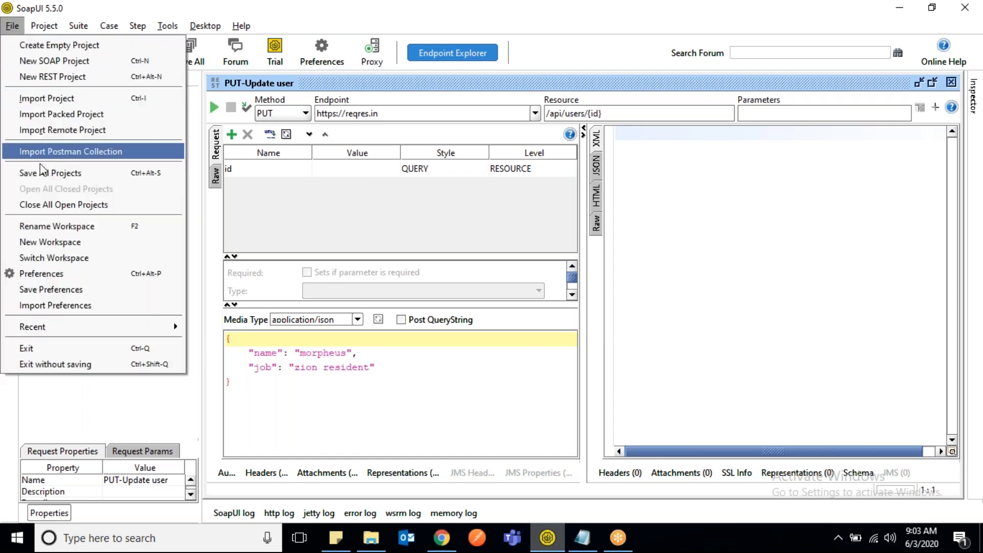
click(51, 174)
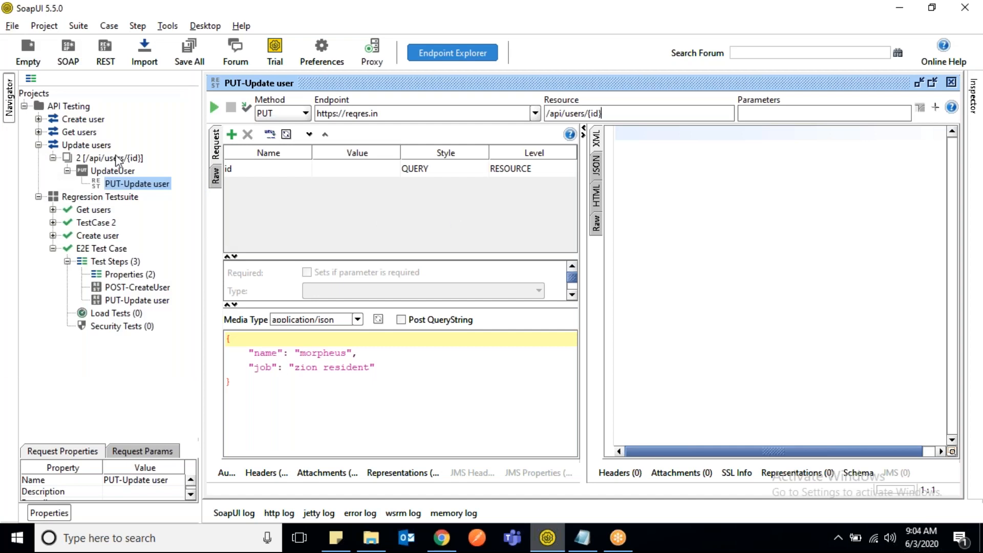
- Open the GET-Users request under the Get users service to examine its parameter settings, and close it again
click(39, 131)
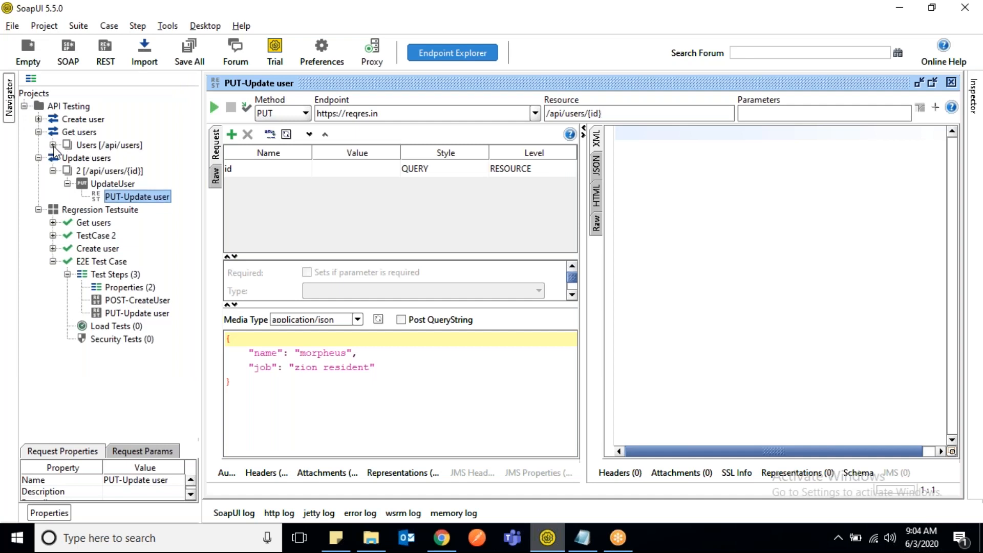
click(53, 145)
click(67, 158)
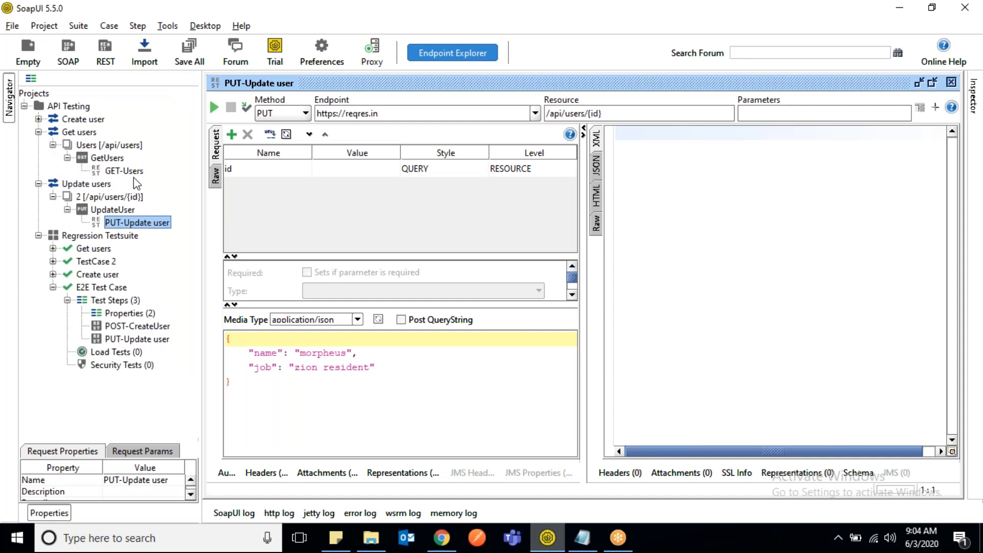
double_click(135, 173)
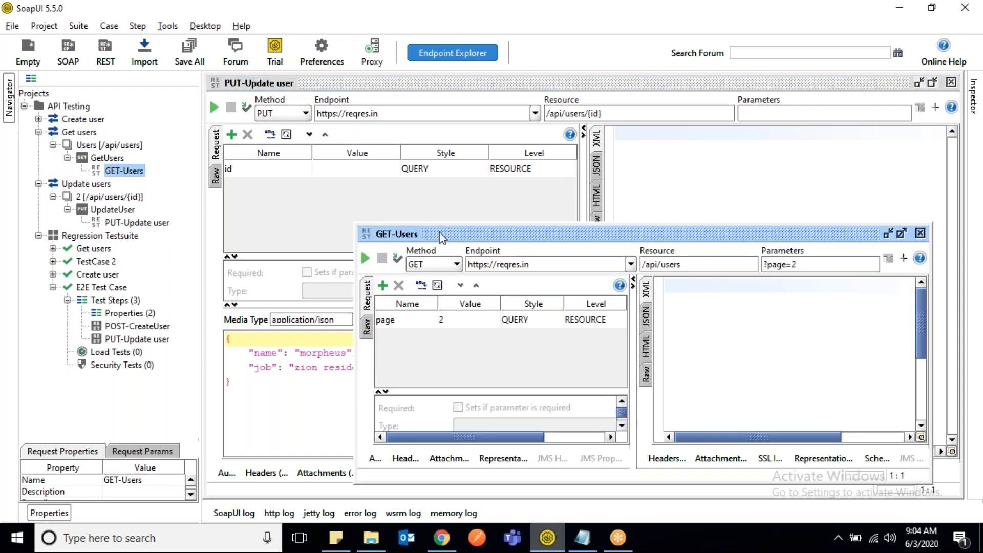
click(920, 234)
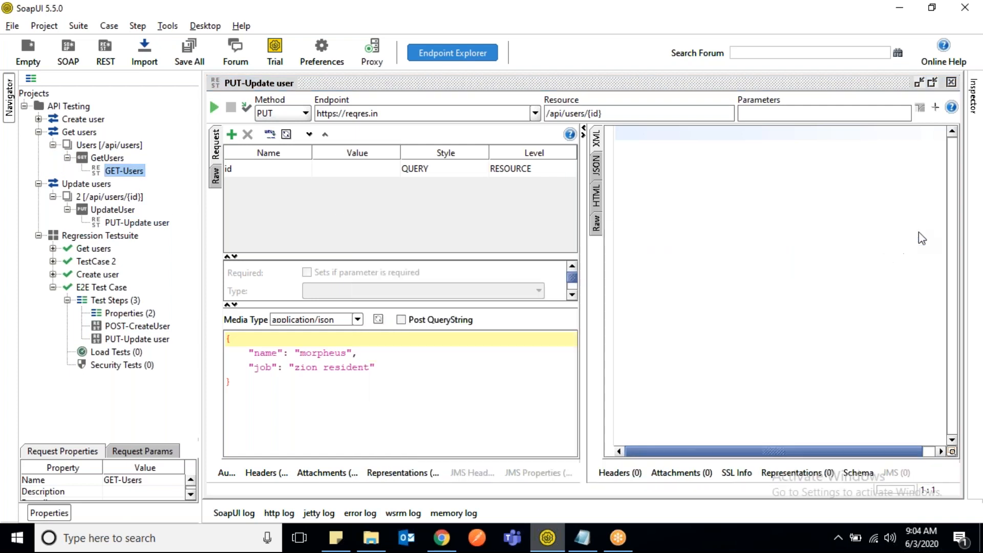
- Set the id parameter's style to TEMPLATE, keep its level as RESOURCE, and check the request's parameters and resource path
click(450, 172)
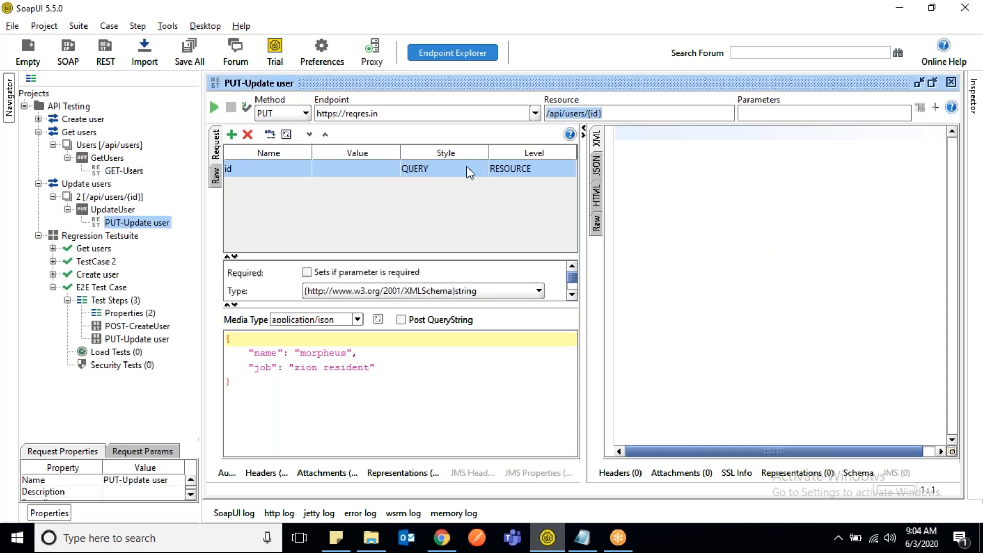
click(466, 166)
click(446, 197)
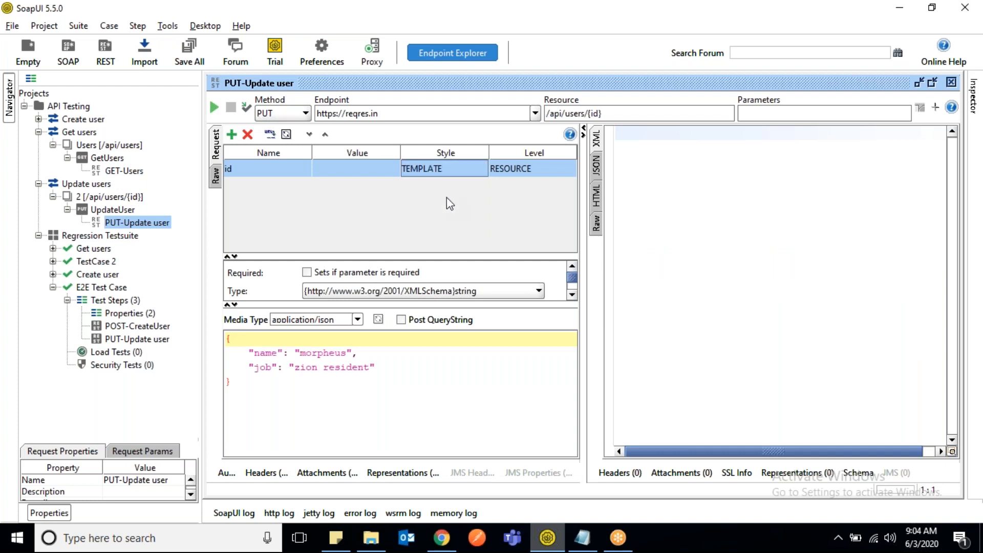
click(514, 168)
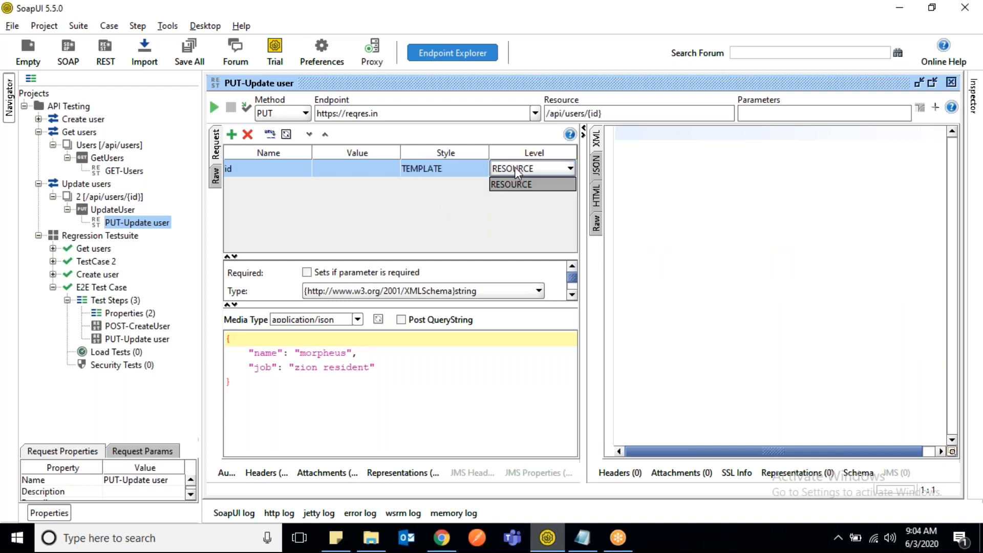
click(514, 167)
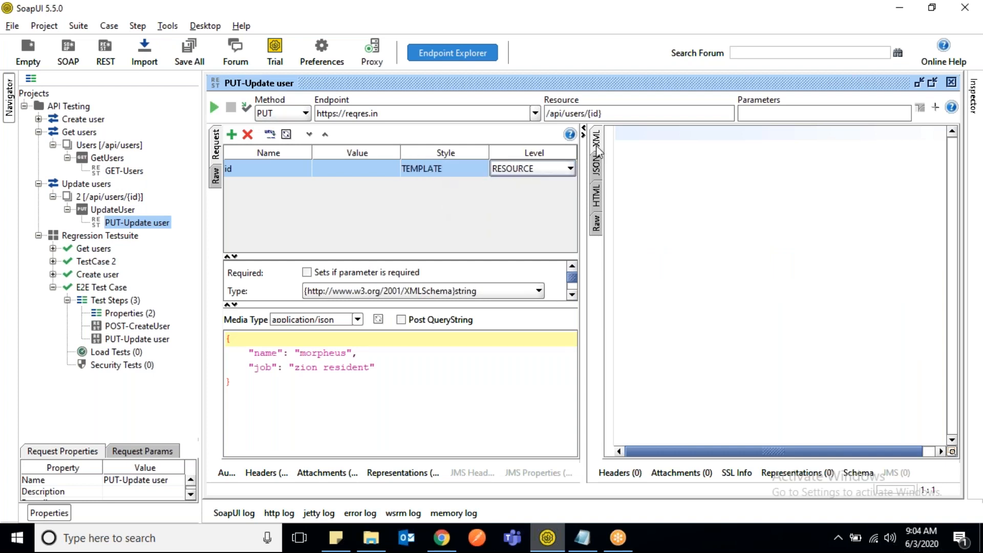
click(760, 117)
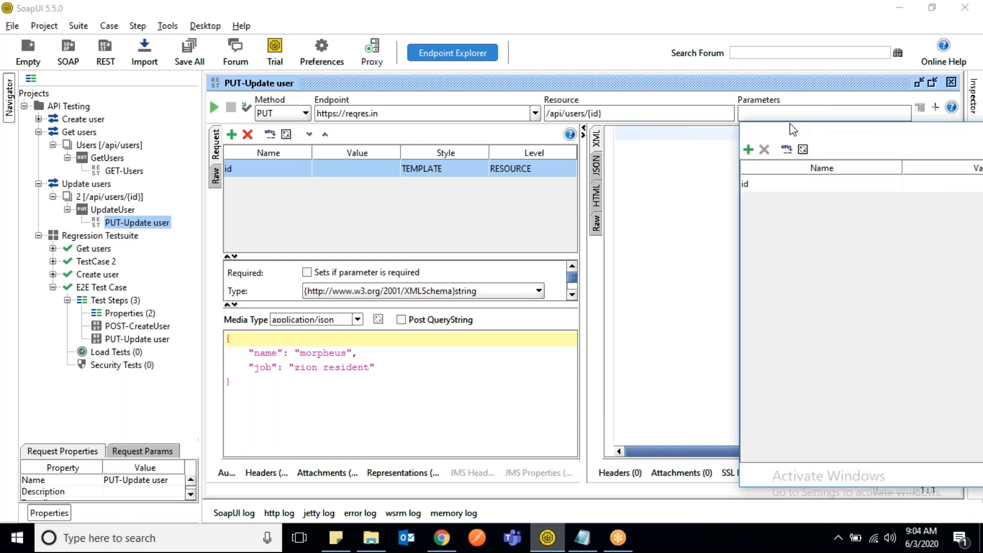
drag(791, 130, 571, 131)
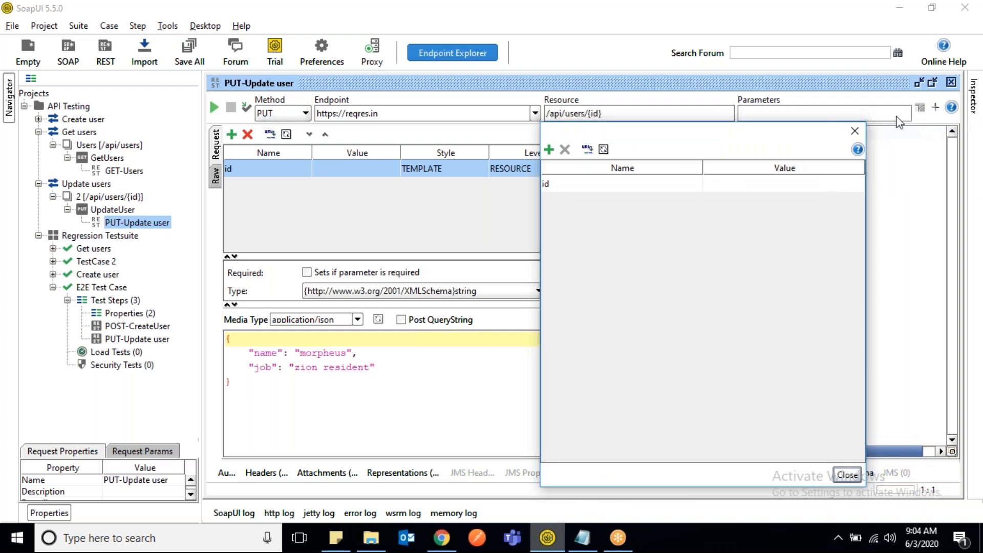
click(853, 132)
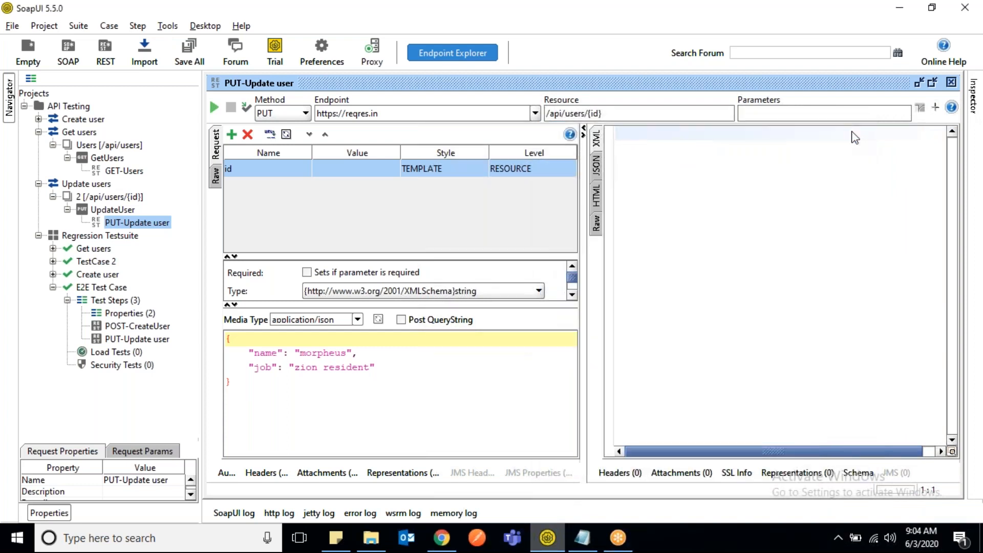
click(625, 112)
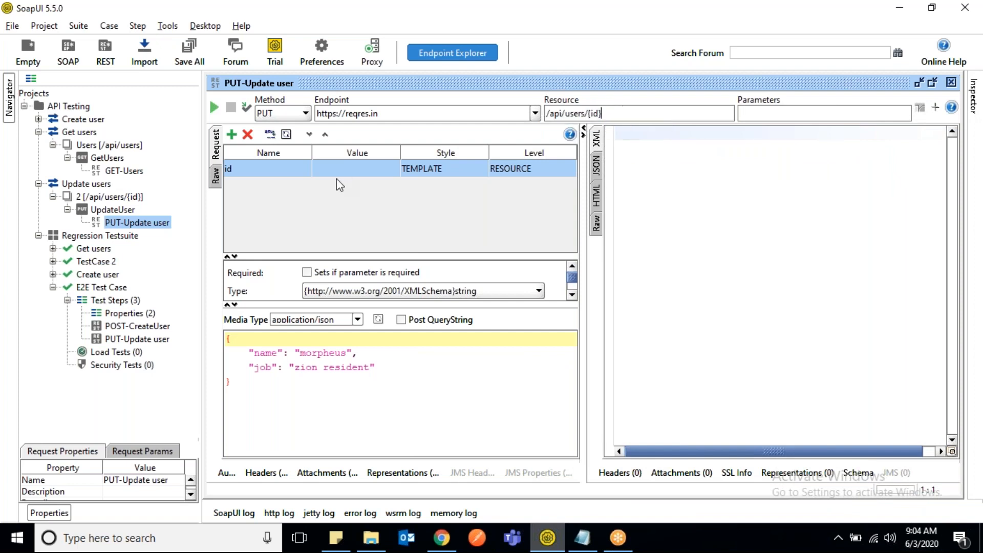
- Try the HEADER and QUERY styles on the id parameter and return it to TEMPLATE
click(464, 169)
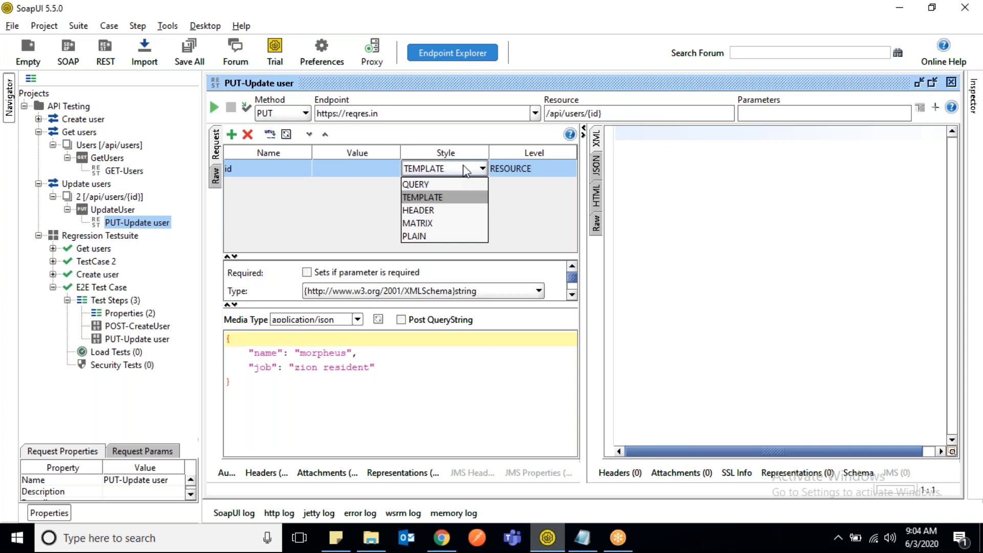
click(436, 210)
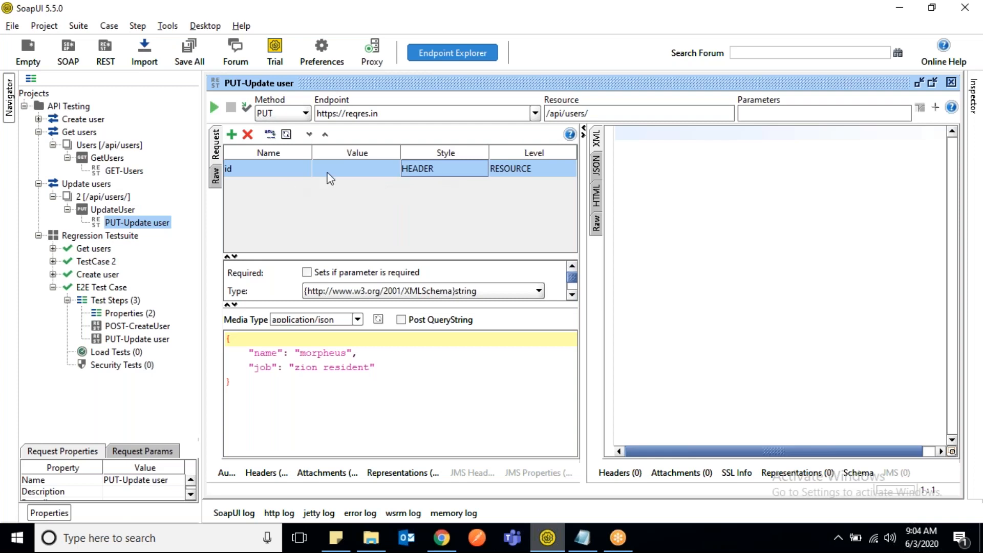
click(432, 170)
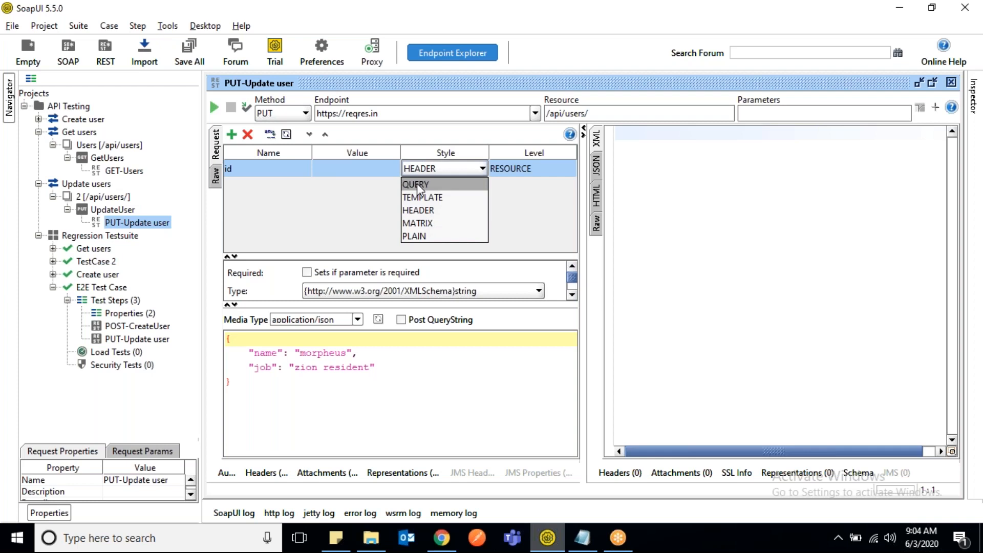
click(417, 183)
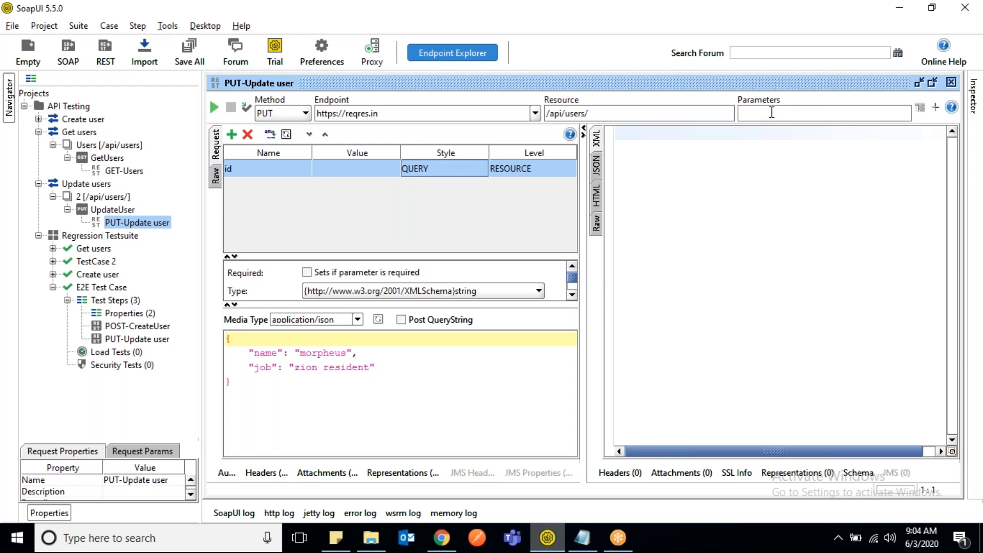
click(438, 172)
click(434, 200)
- Try 2 as the id parameter's value, check the resource path, and clear the value again
double_click(349, 178)
text(2)
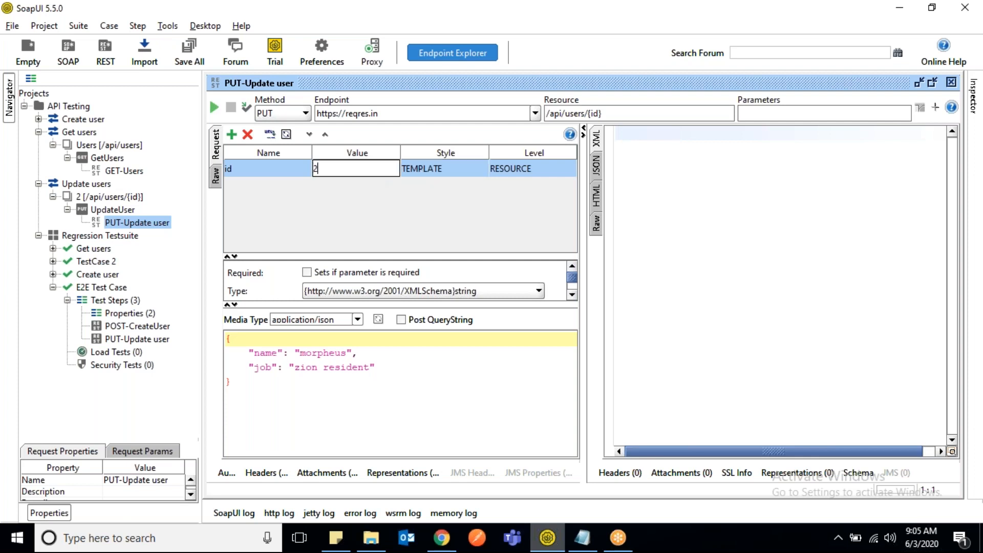
key(Tab)
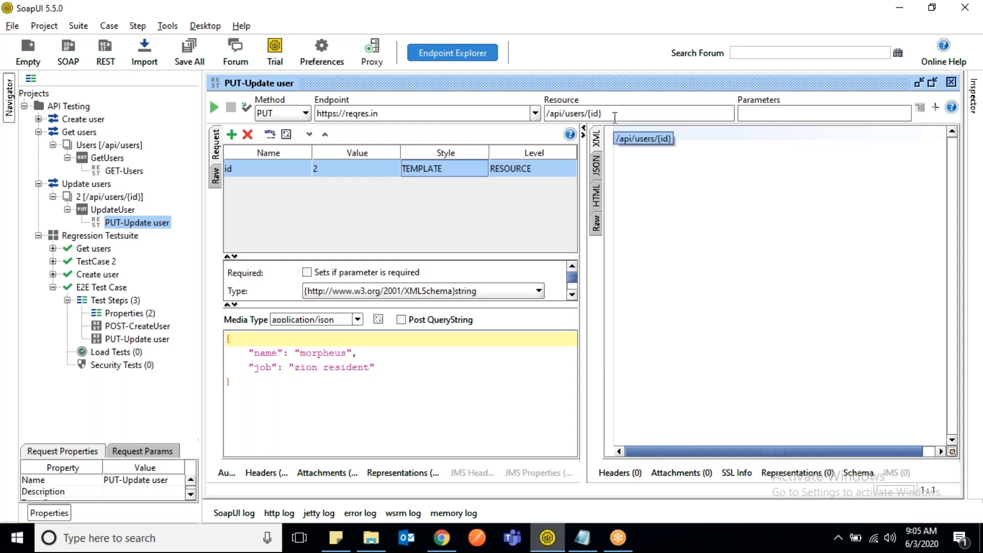
double_click(366, 168)
key(BackSpace)
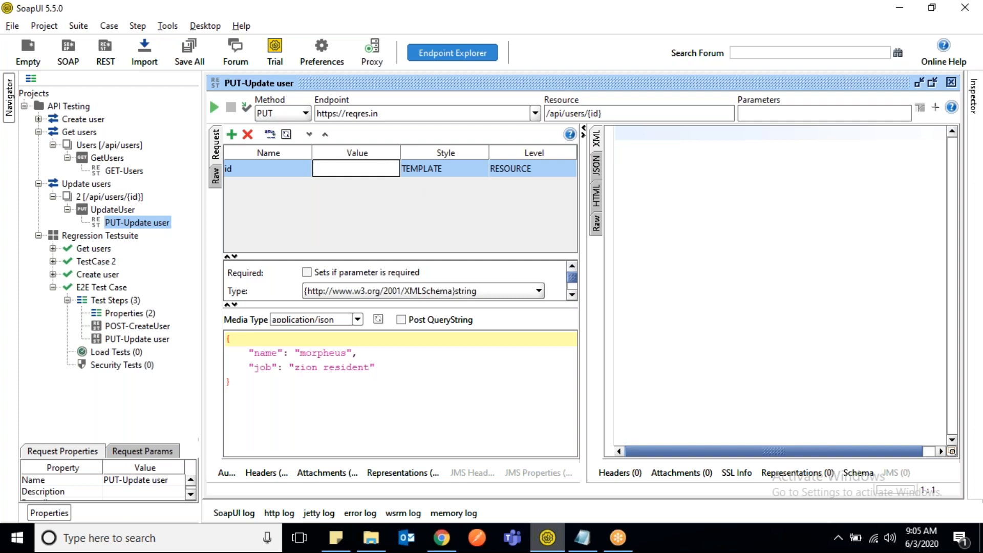
- Delete the PUT-Update user test step from E2E Test Case
click(137, 340)
right_click(136, 339)
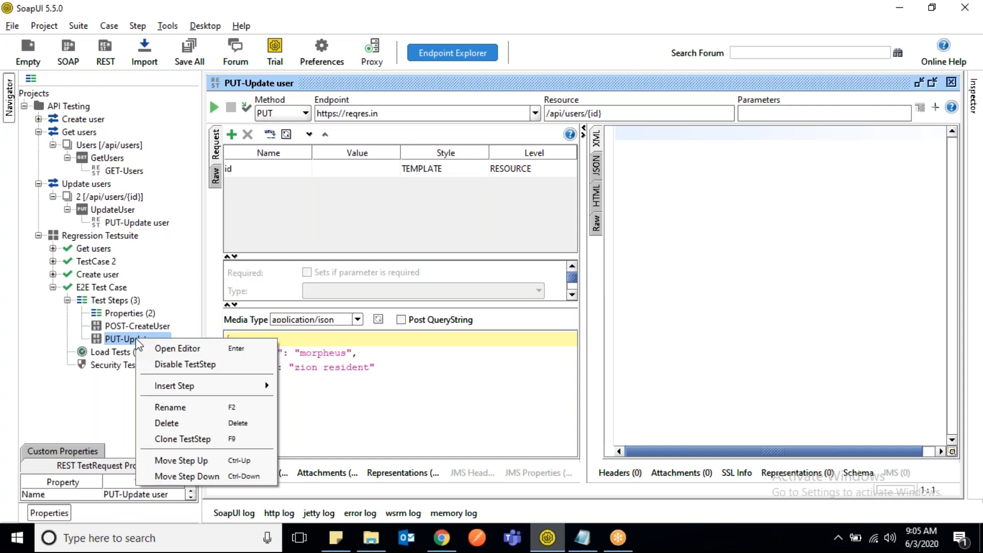
click(185, 423)
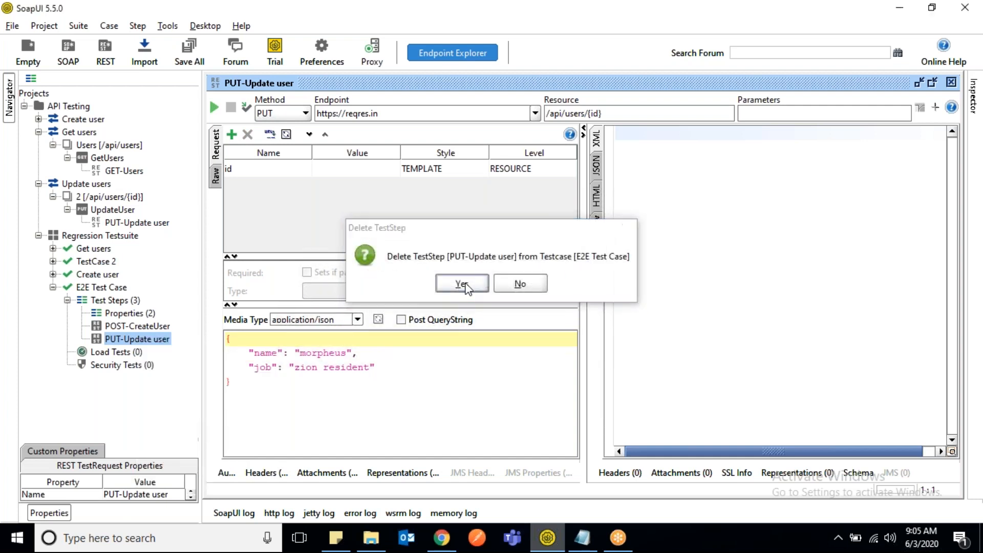
click(463, 284)
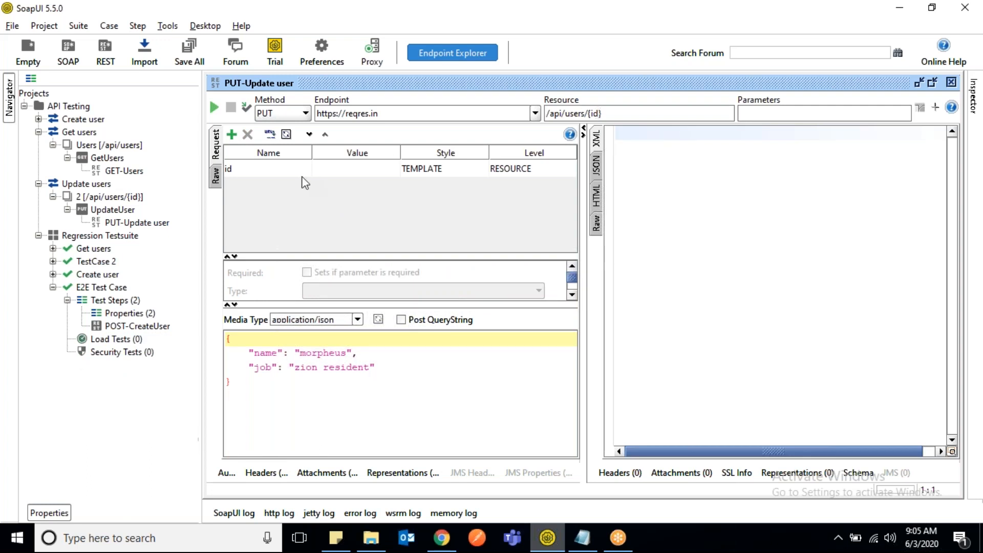
- Add the PUT-Update user request to Regression Testsuite's E2E Test Case under the name PUT-Update user, and enlarge its editor
right_click(139, 226)
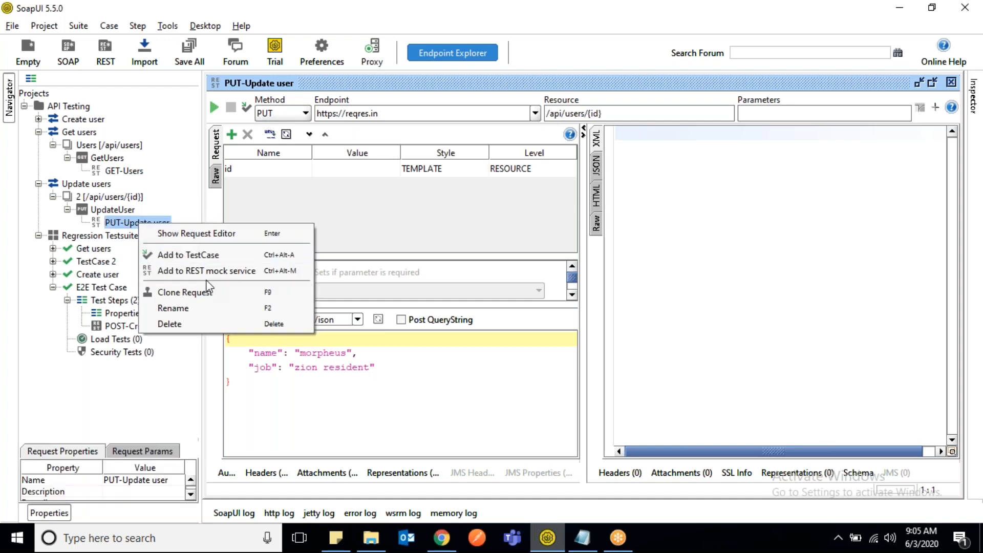
click(211, 257)
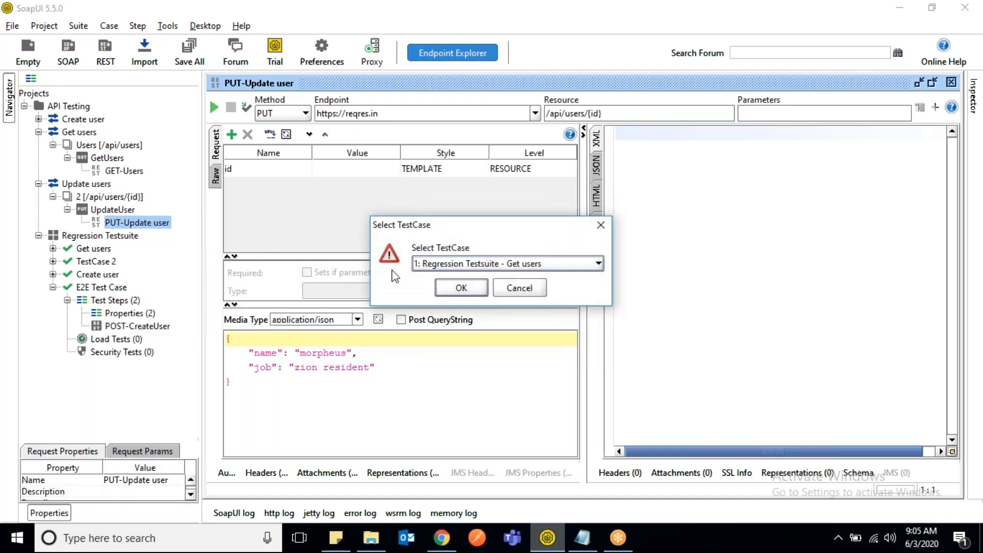
click(583, 265)
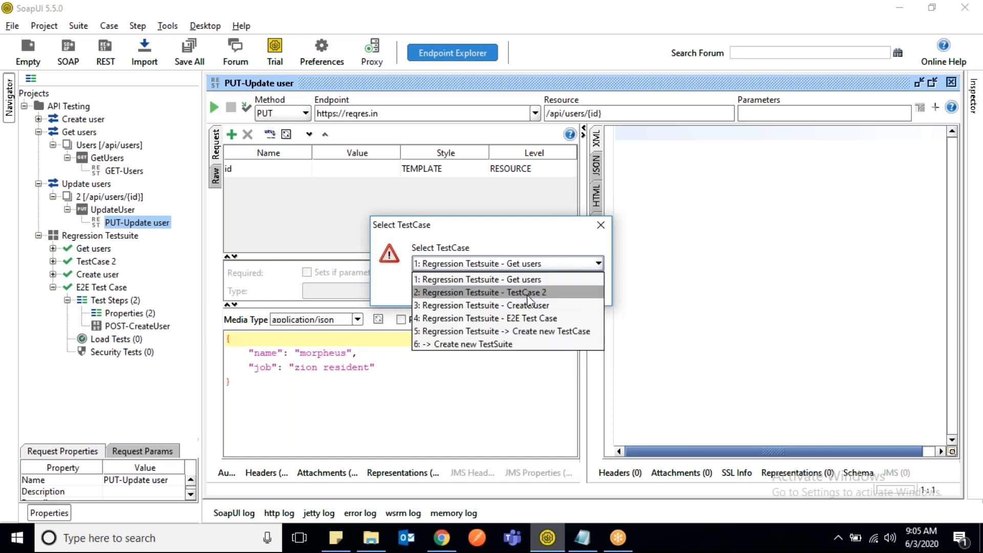
click(478, 320)
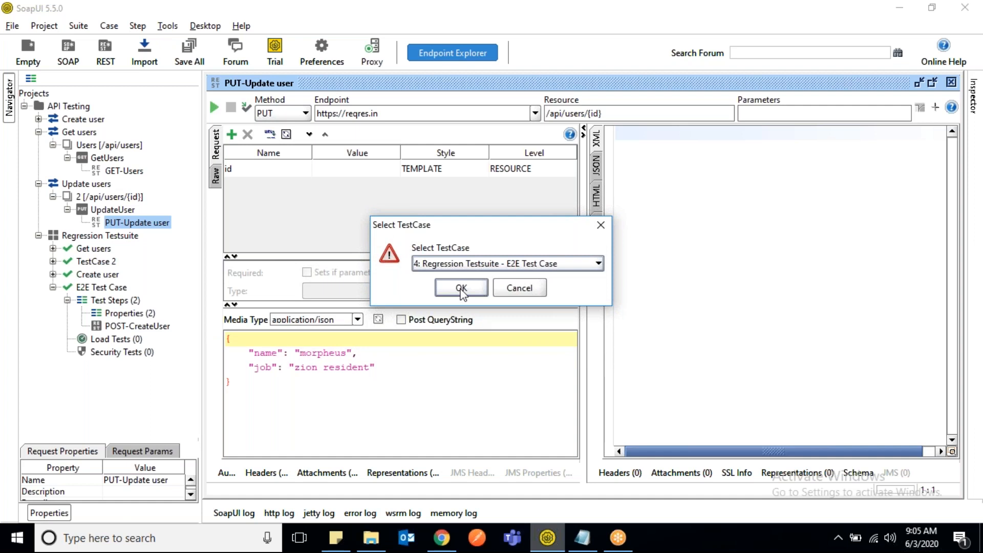
click(461, 289)
click(471, 254)
key(BackSpace)
key(BackSpace)
key(BackSpace)
key(BackSpace)
key(BackSpace)
key(BackSpace)
key(BackSpace)
key(BackSpace)
key(BackSpace)
key(BackSpace)
key(BackSpace)
key(BackSpace)
key(BackSpace)
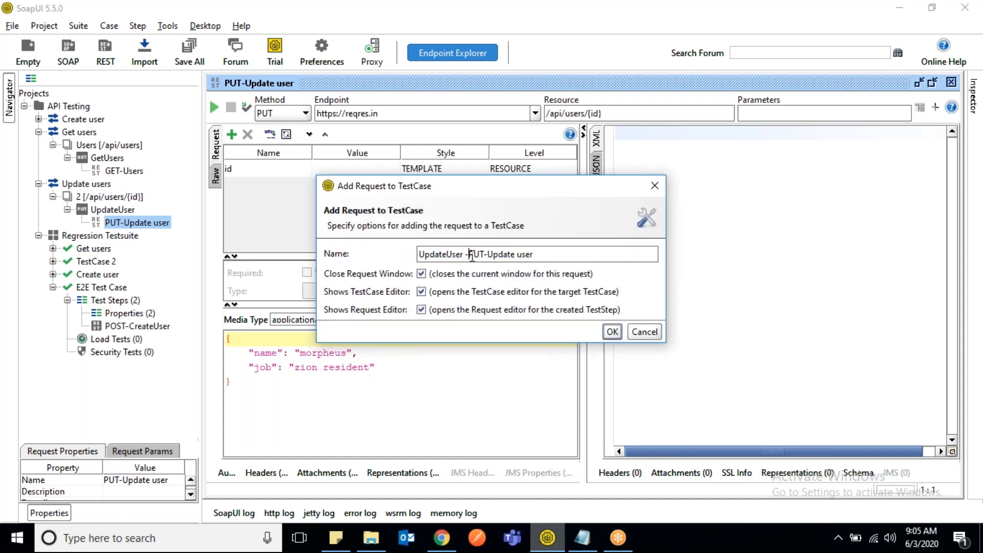
click(612, 332)
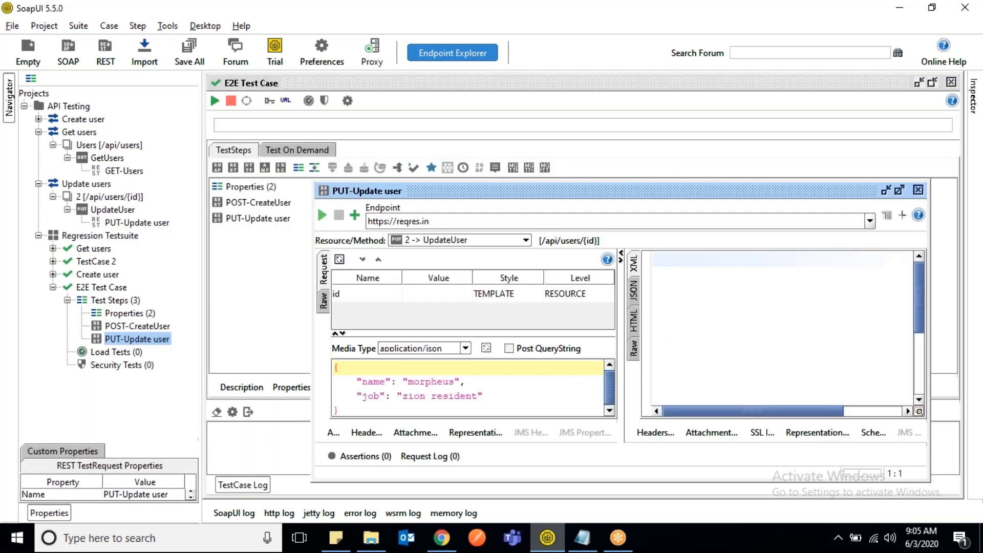
double_click(680, 200)
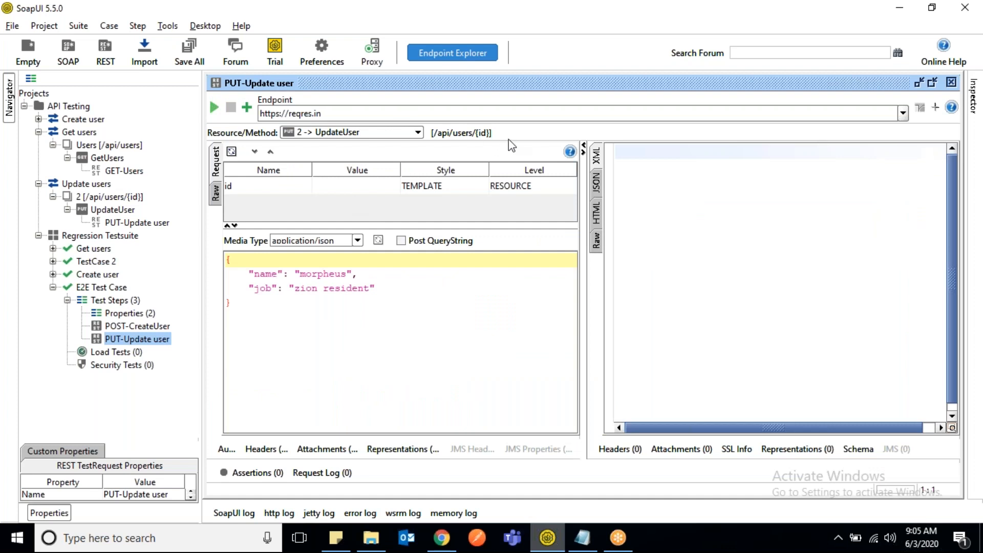
- Examine the id parameter's value in the PUT-Update user test step and the id in the POST-CreateUser response
double_click(345, 185)
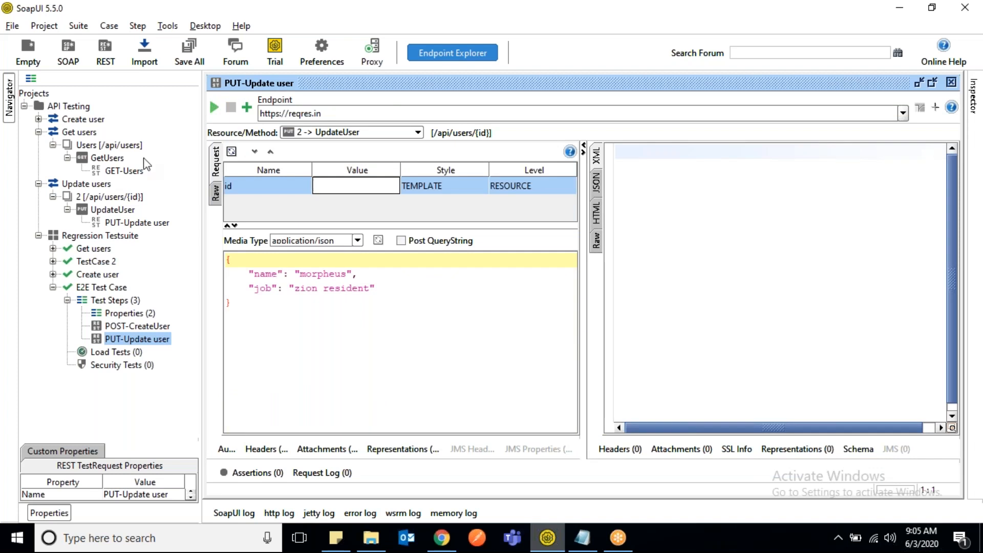
click(136, 222)
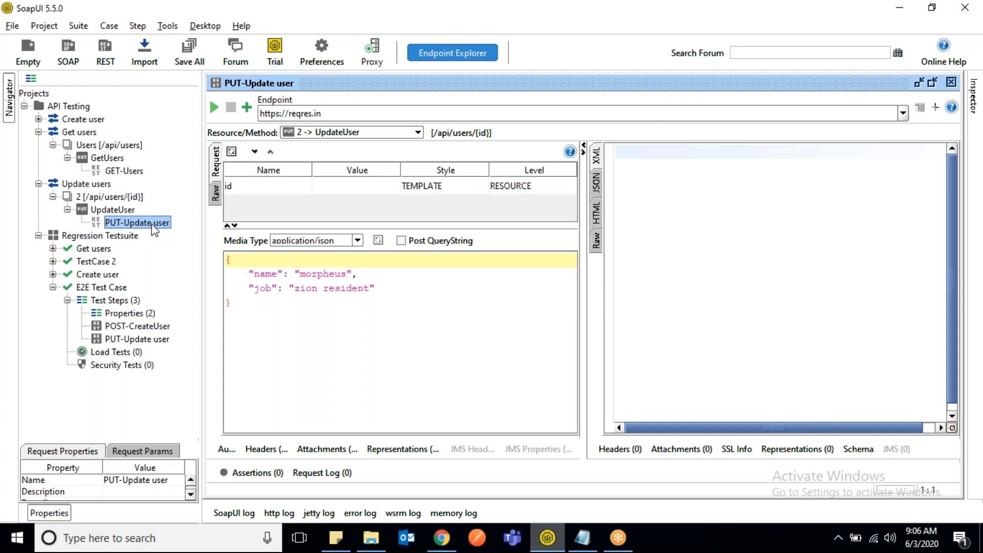
click(138, 339)
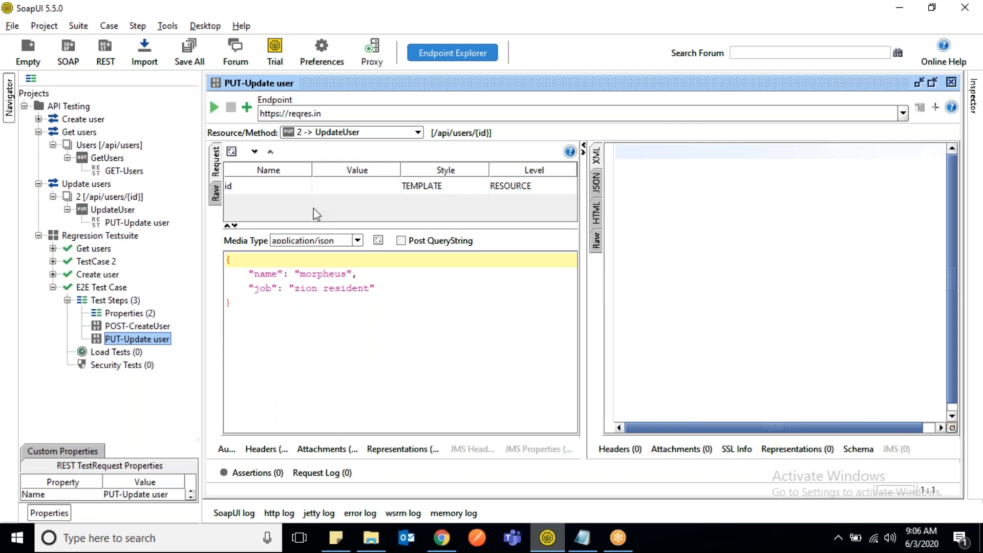
double_click(154, 326)
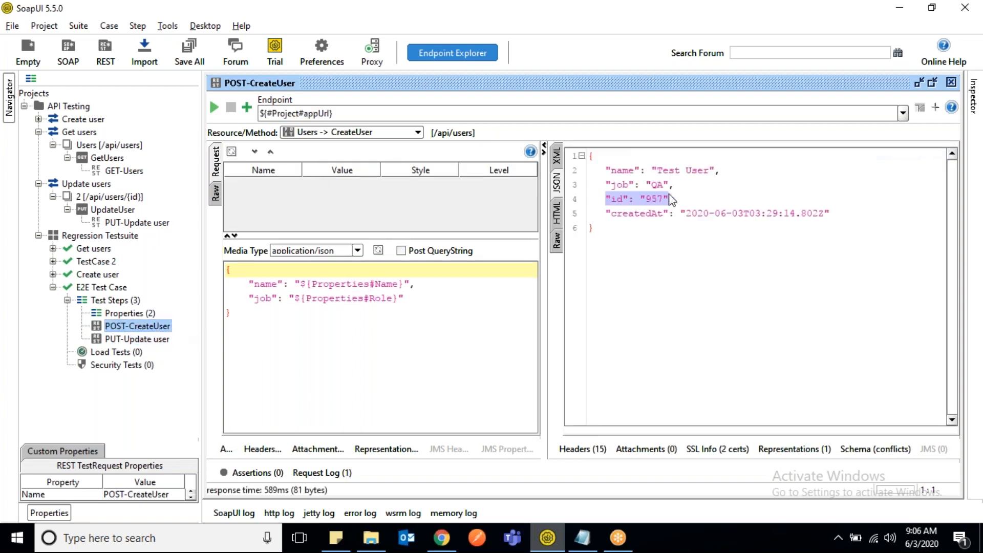
- Add a Property Transfer step named Transfer user id to E2E Test Case and enlarge its editor
click(116, 300)
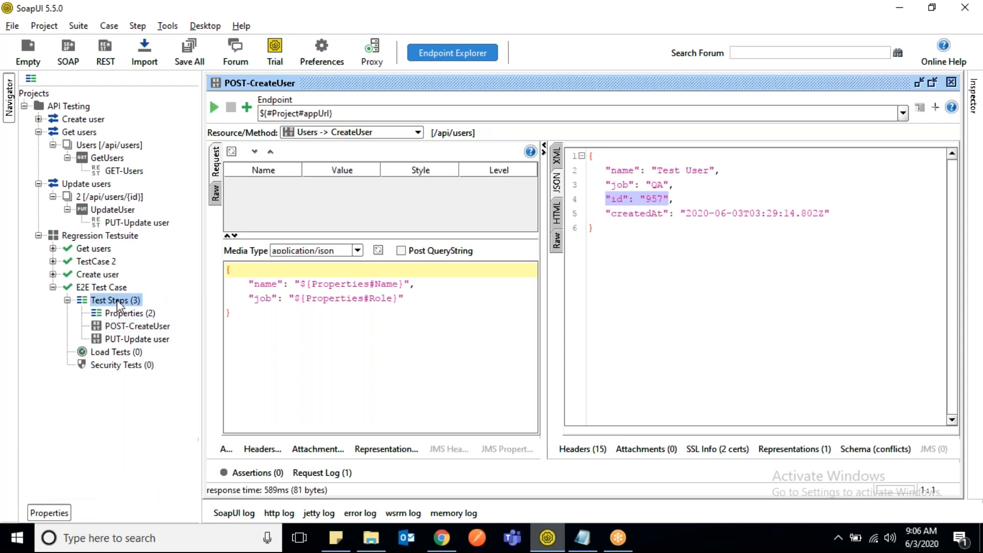
right_click(117, 300)
mouse_move(205, 325)
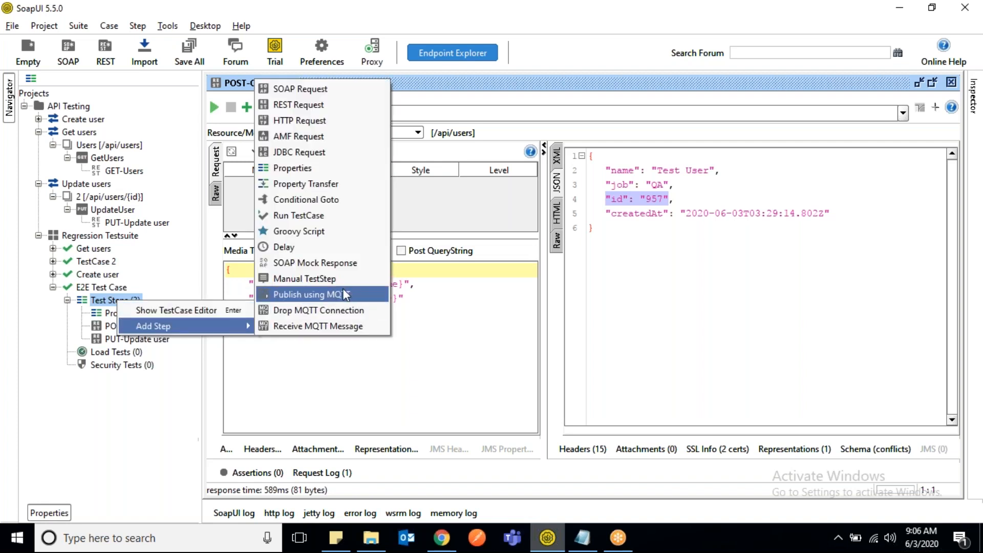
click(316, 184)
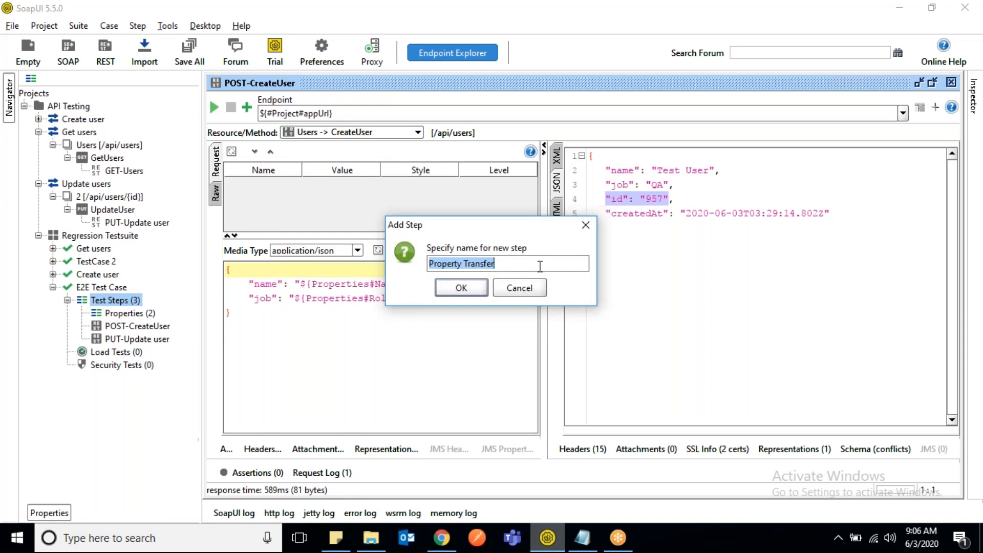
text(T)
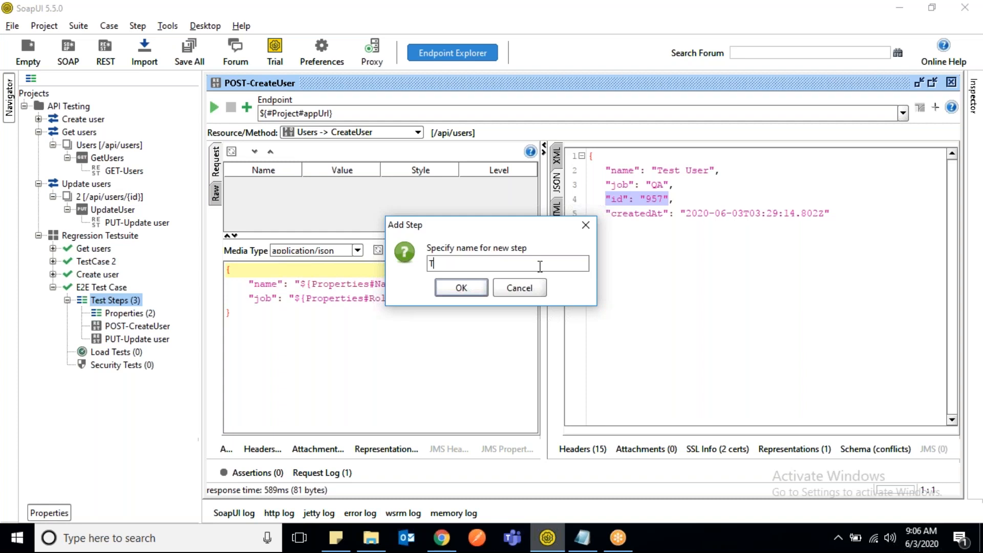
text(ransfer user id)
click(461, 288)
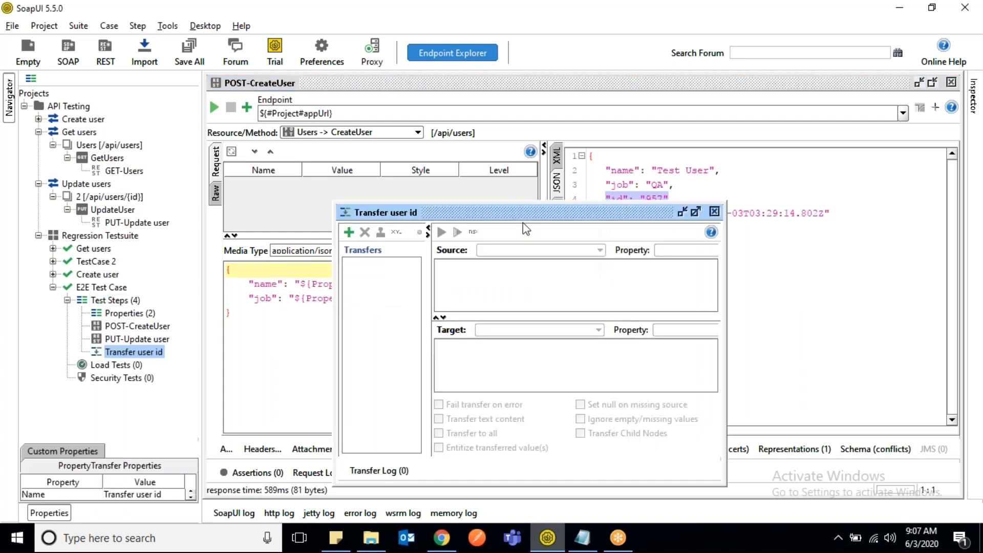
double_click(562, 212)
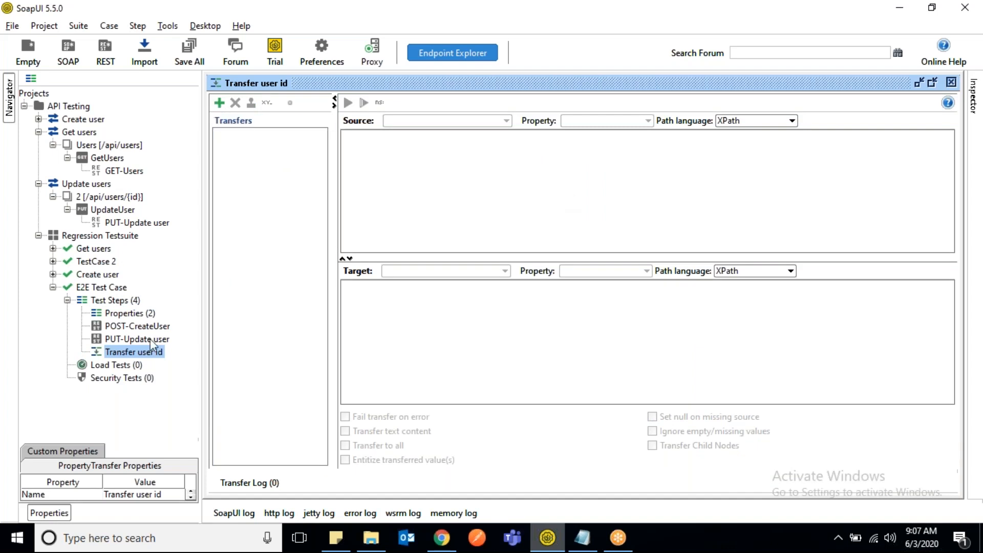
- Move the Transfer user id step up so it sits between POST-CreateUser and PUT-Update user
click(146, 354)
key(ctrl+Up)
click(149, 330)
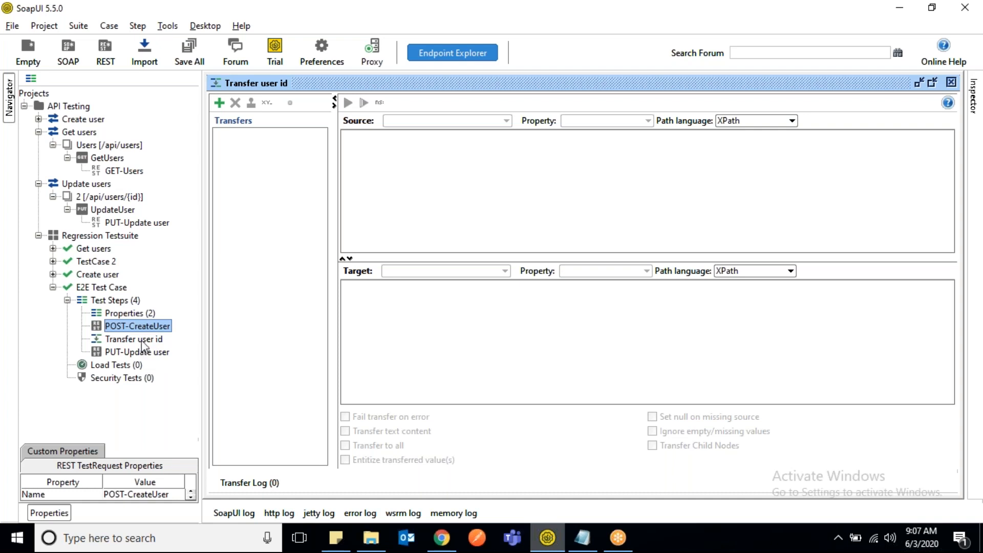
click(141, 340)
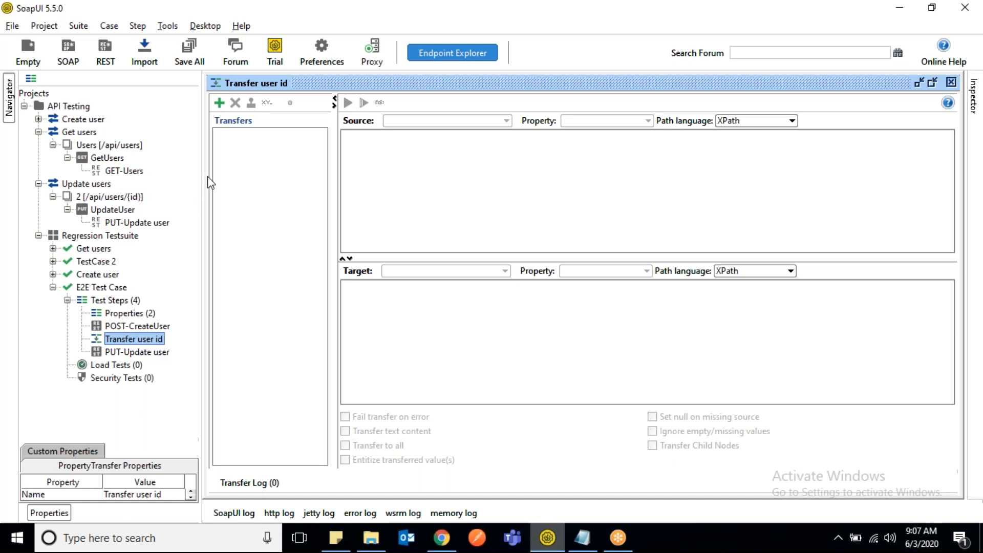
- Add a value transfer named id and use POST-CreateUser as its source
click(220, 103)
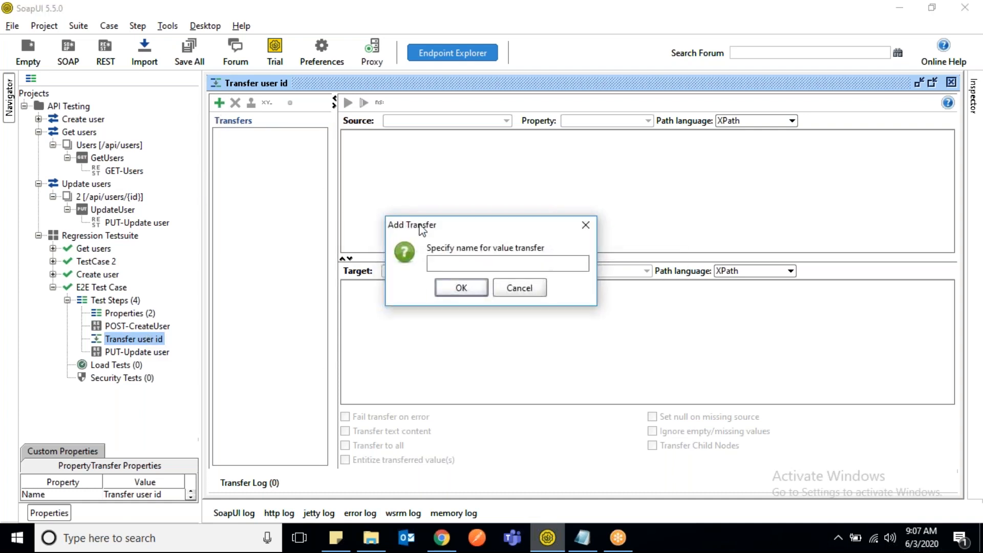
text(id)
key(Return)
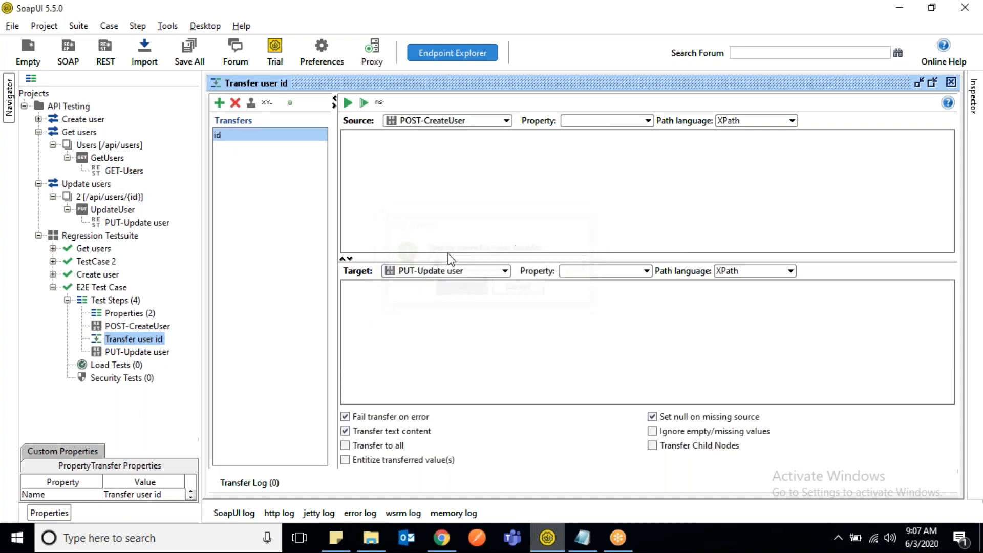
click(508, 121)
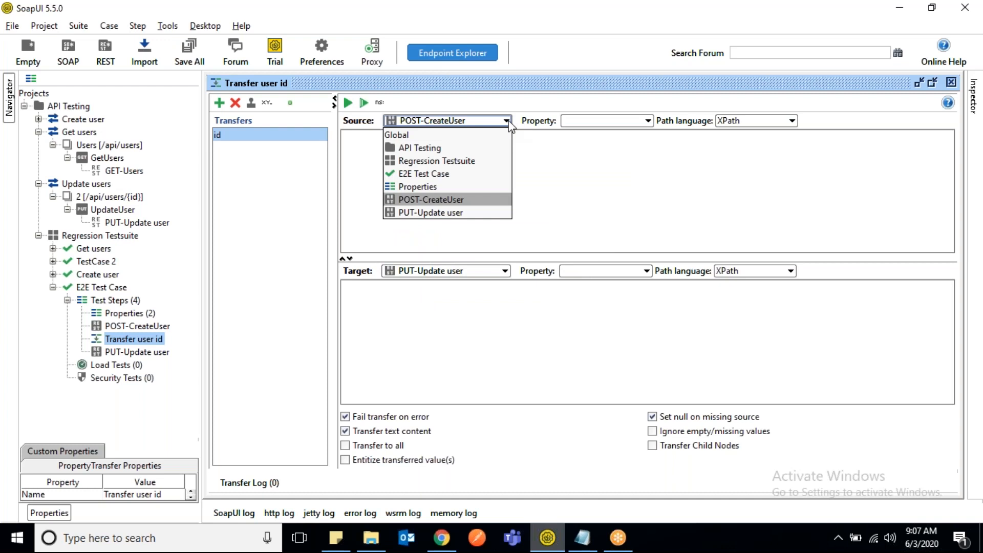
click(459, 196)
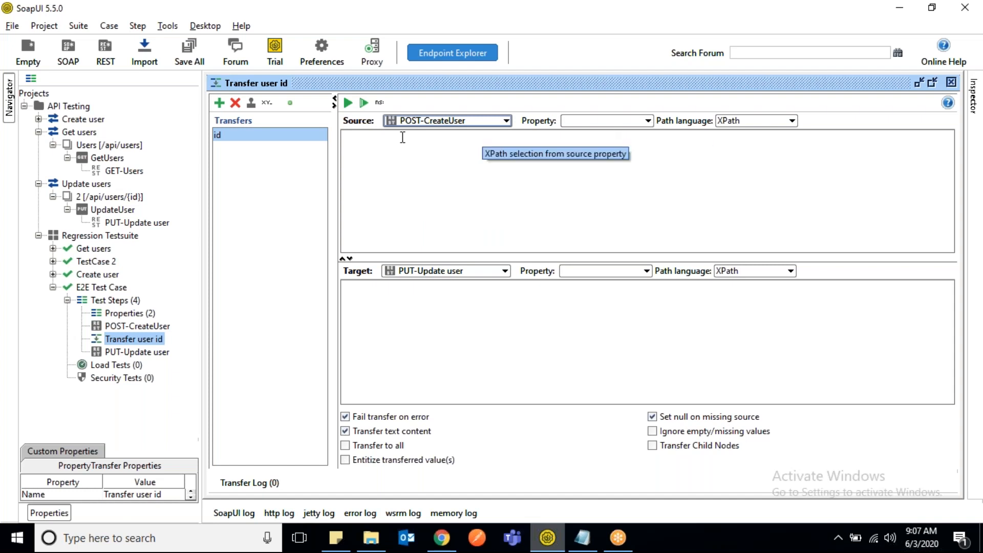
click(507, 121)
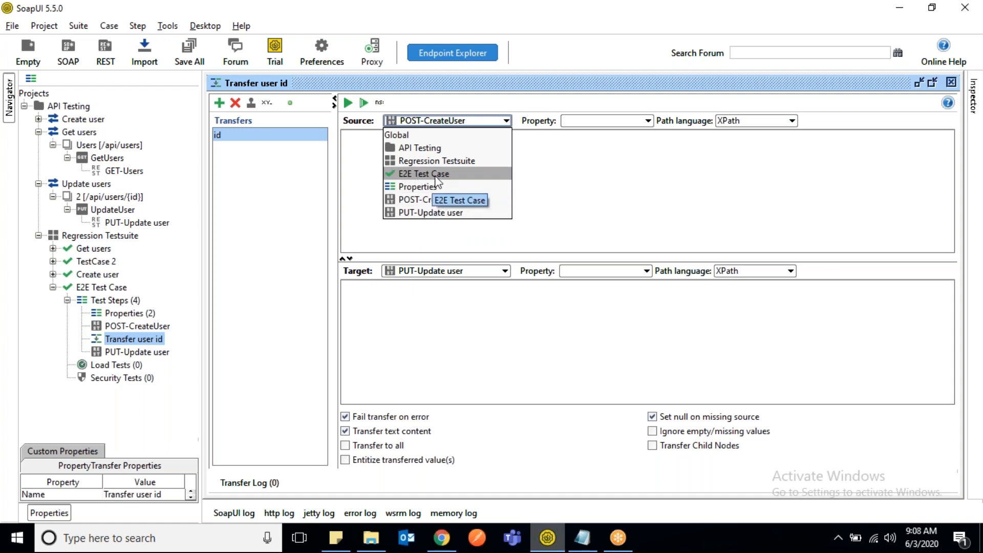
click(597, 158)
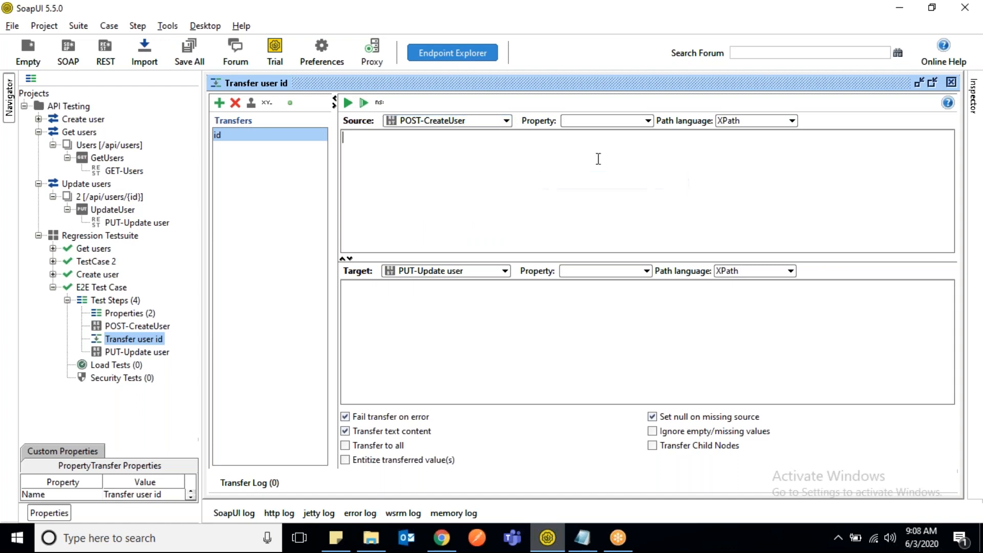
- Set the id transfer's source property to Response and its source path language to JSONPath
click(649, 122)
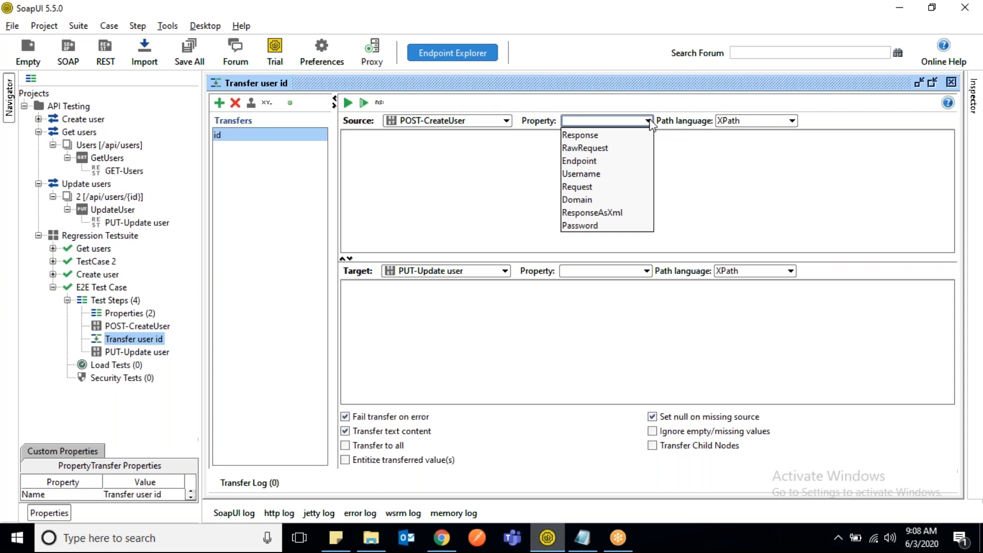
click(585, 134)
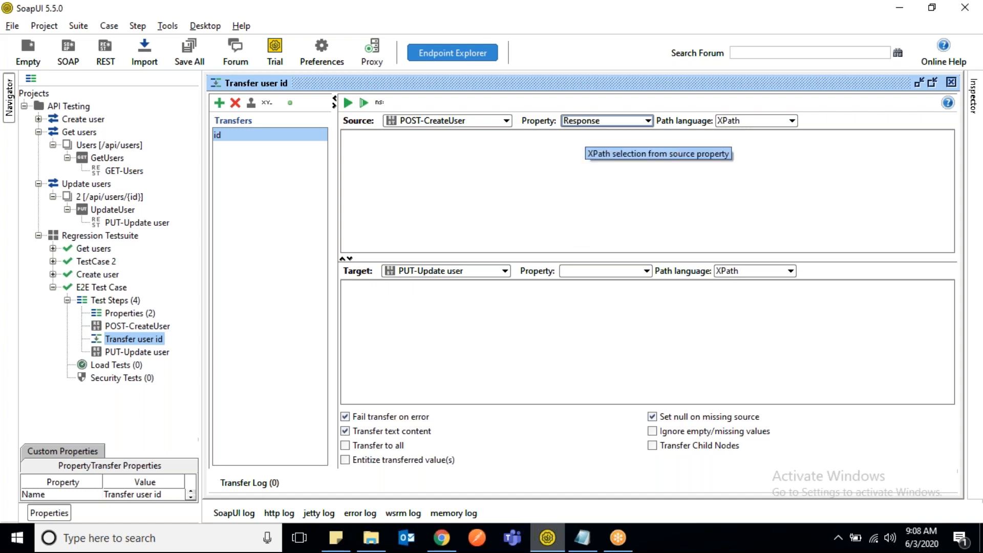
click(616, 121)
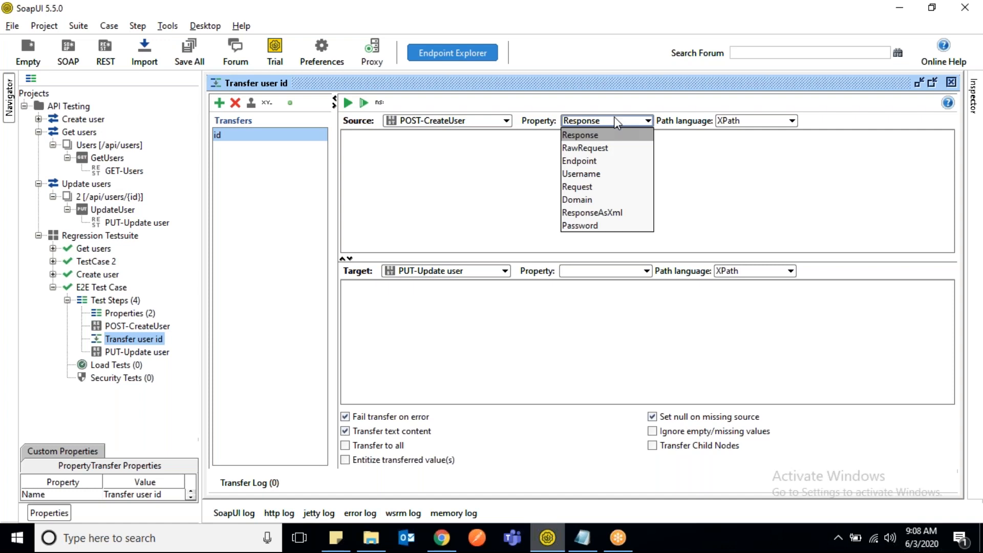
click(730, 144)
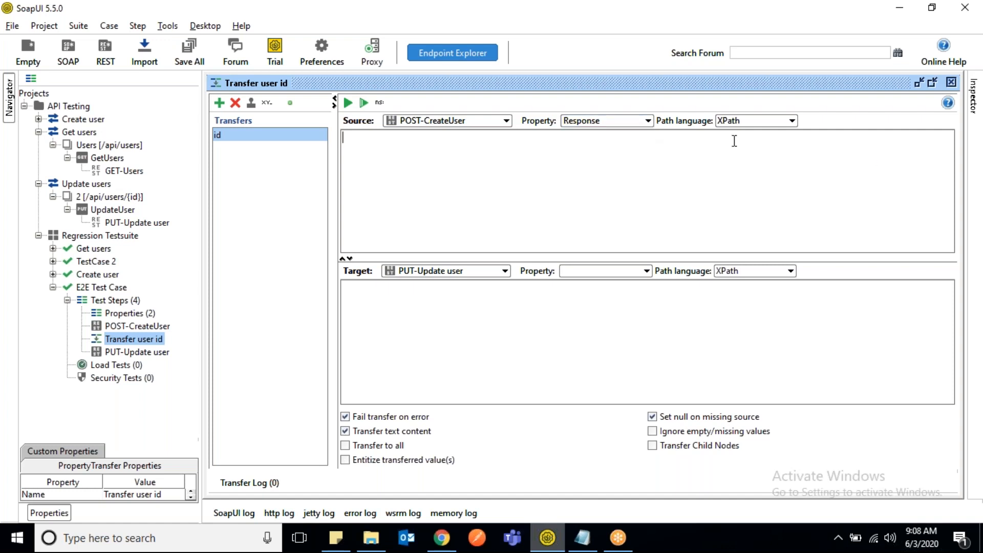
click(759, 122)
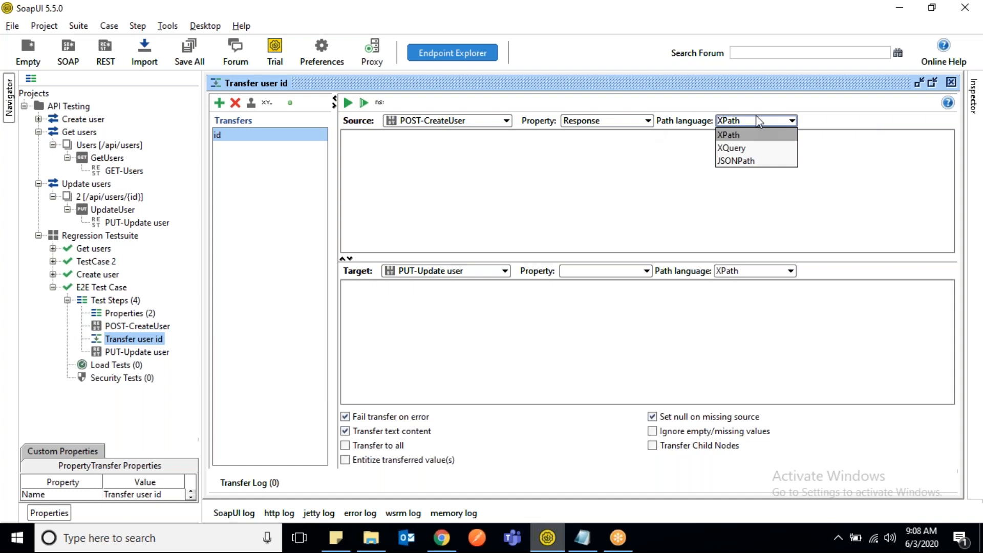
click(749, 161)
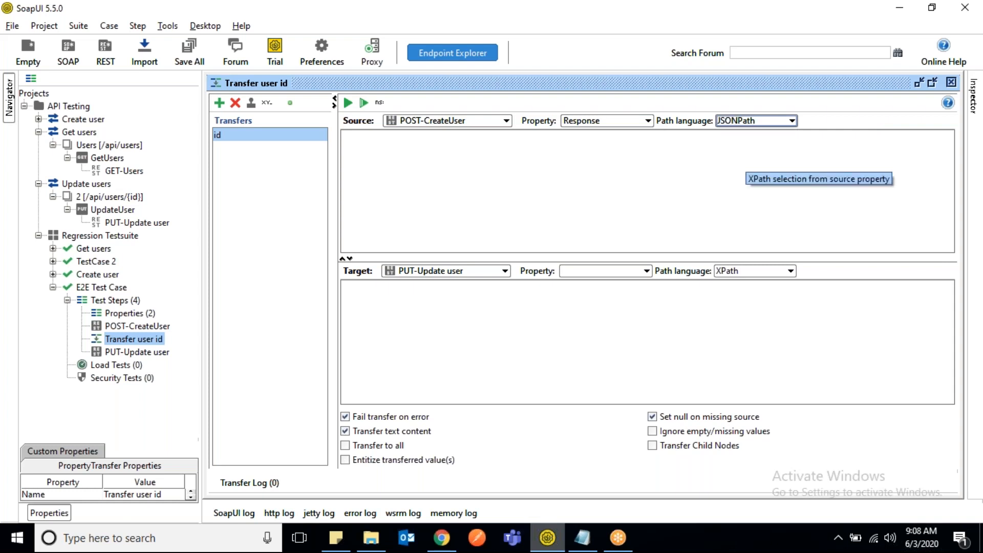
- Switch to the Reqres page in Chrome, check the id field in the POST CREATE sample response, and return to SoapUI
key(alt+Tab)
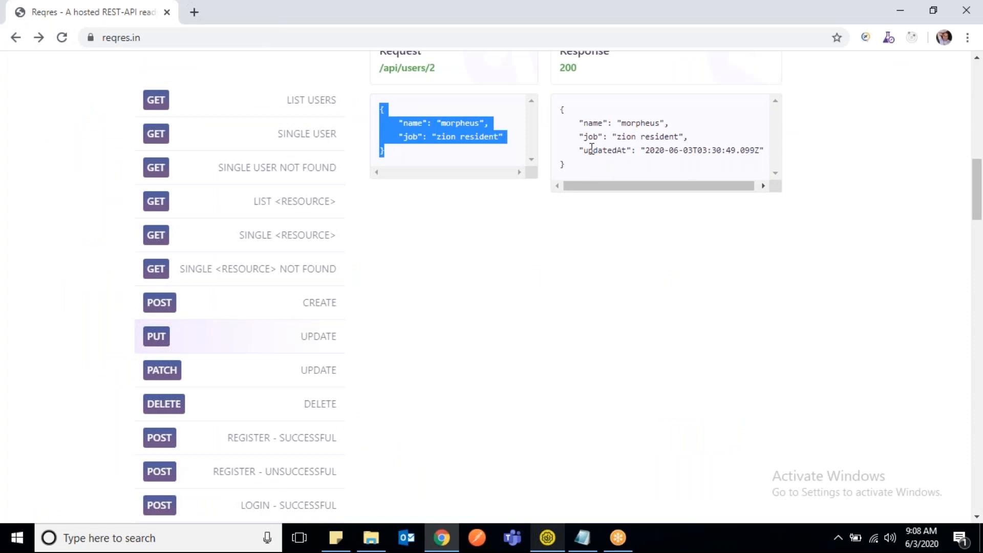
click(316, 304)
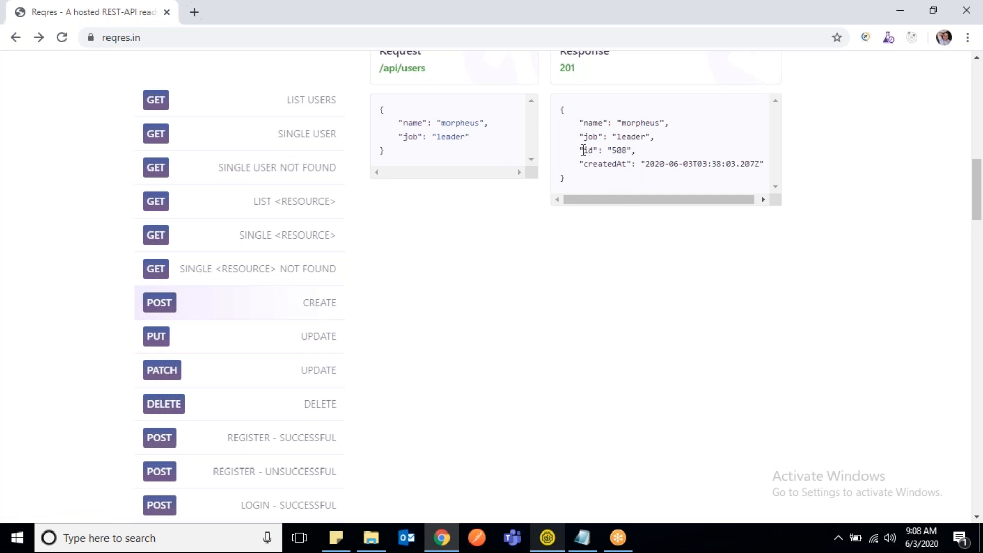
drag(587, 150, 633, 148)
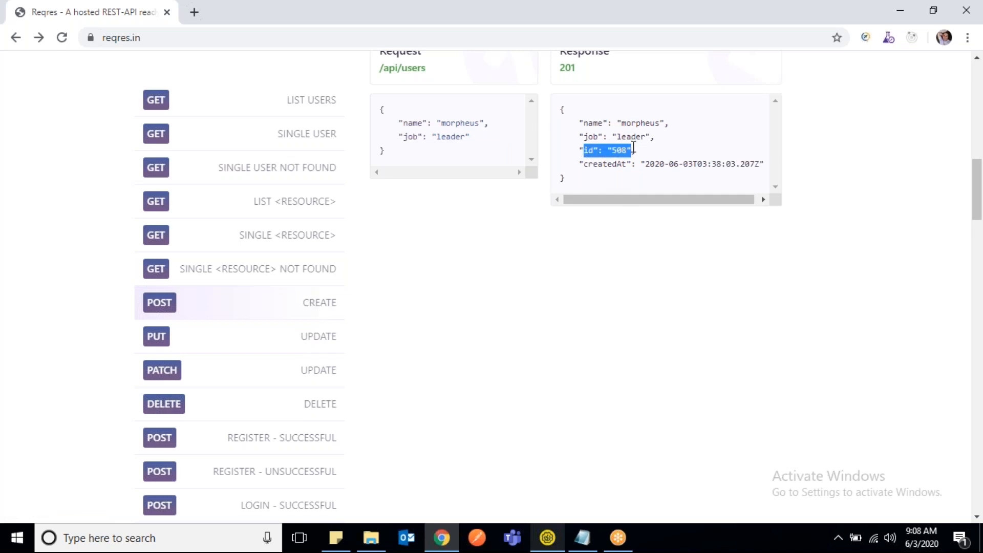
key(alt+Tab)
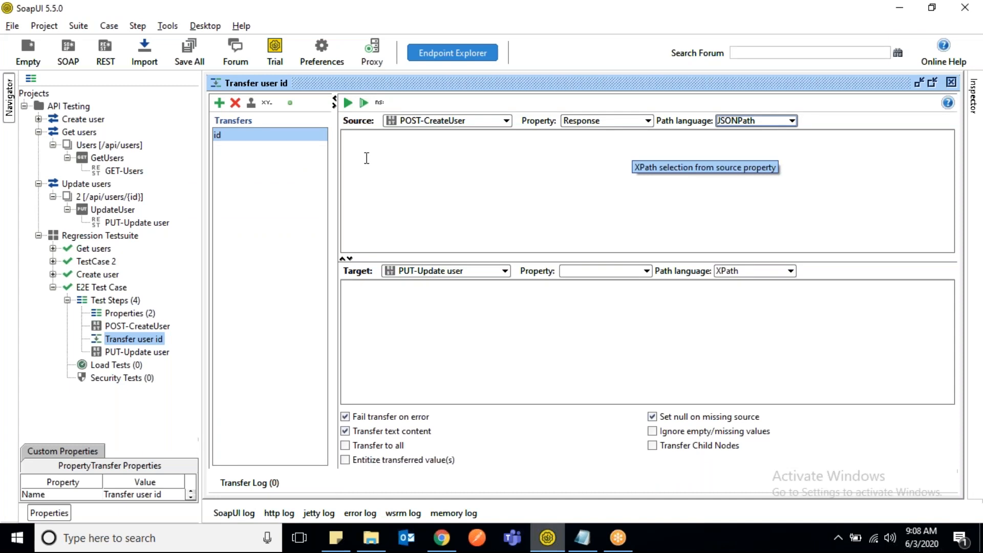
- Enter $.id as the id transfer's source JSONPath expression, consulting the POST CREATE sample response on the Reqres page in Chrome before completing it in SoapUI
click(451, 198)
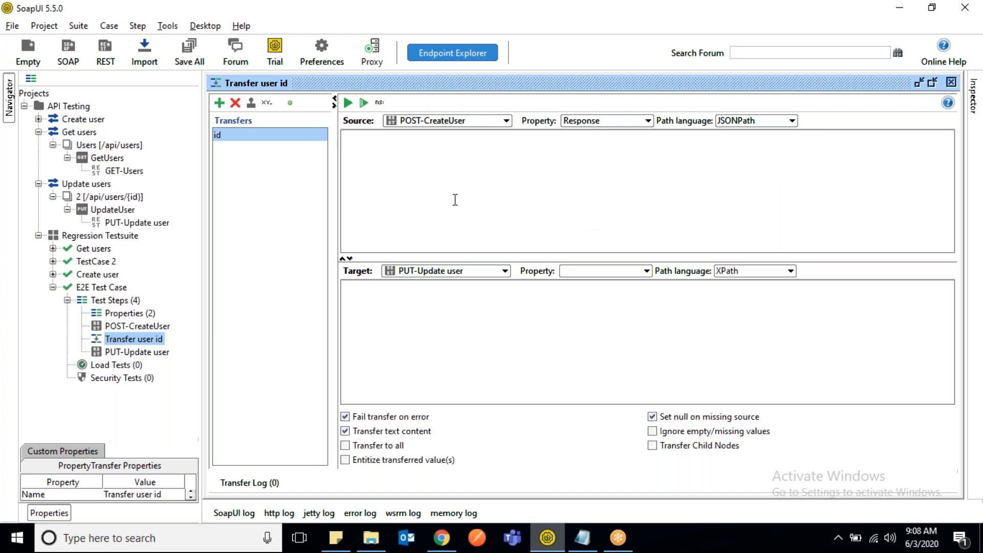
text($)
key(alt+Tab)
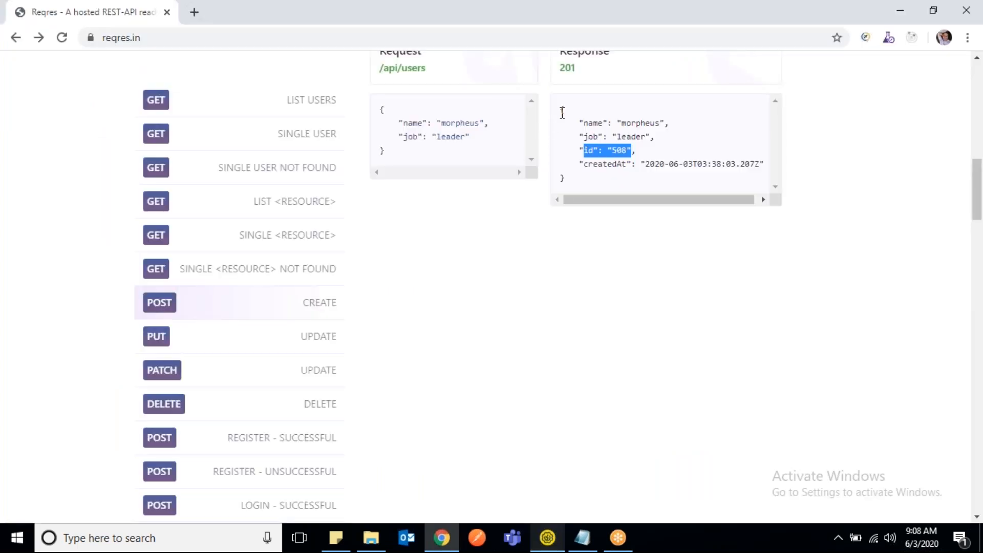
drag(562, 111, 577, 182)
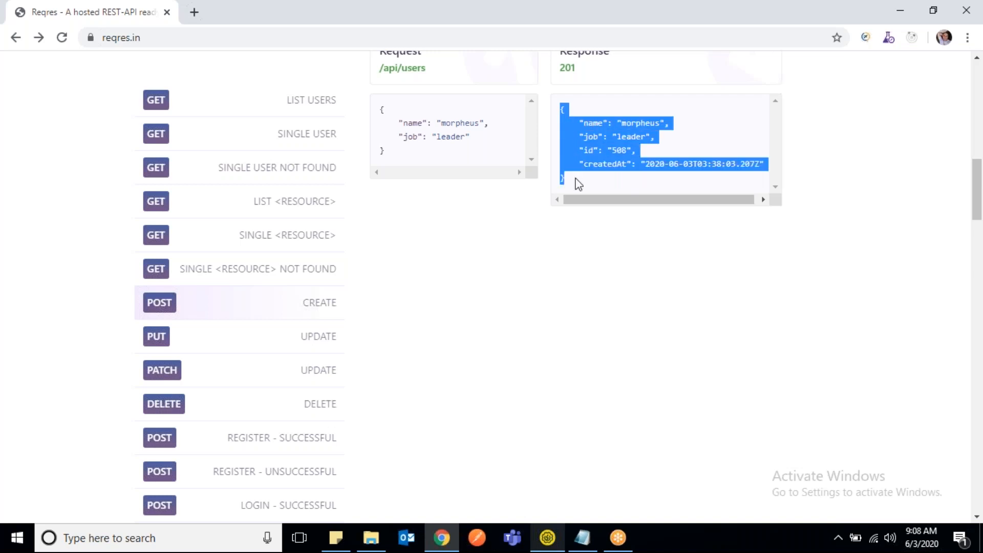
click(578, 183)
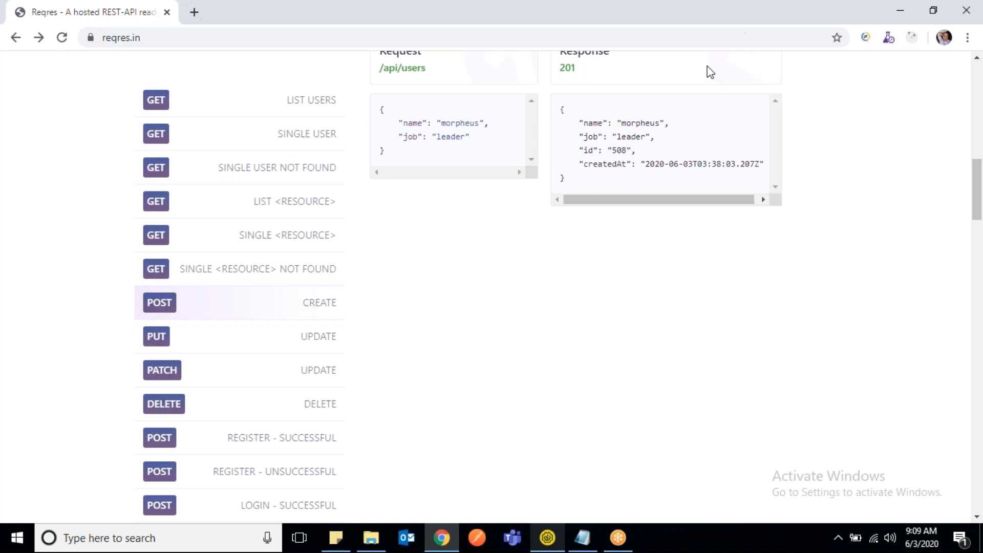
key(alt+Tab)
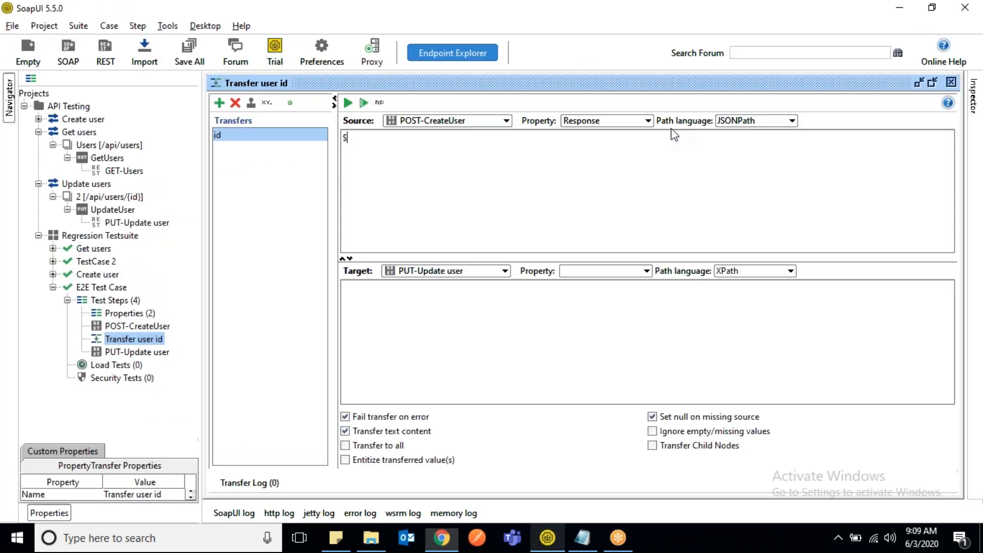
text(id)
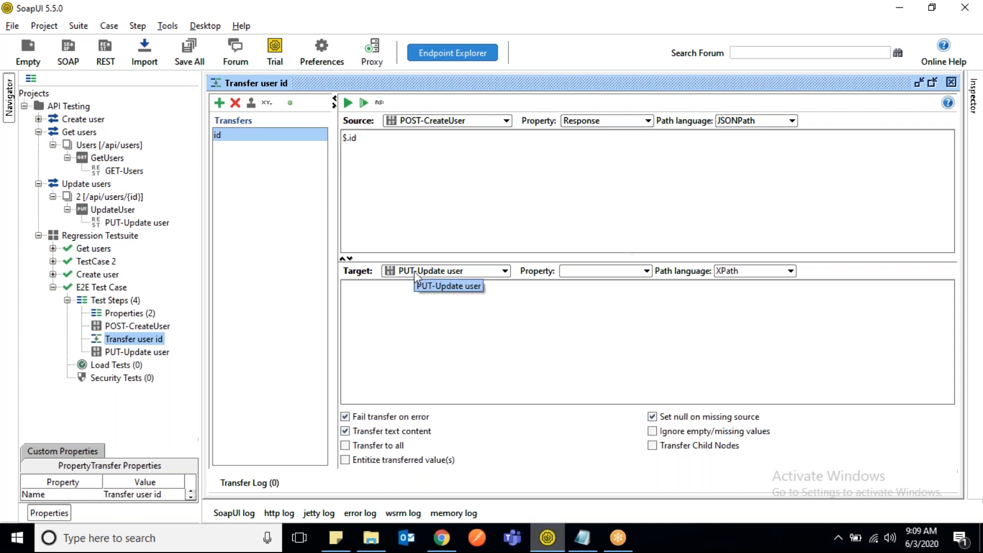
- Open the list of available target steps for the id transfer
click(506, 272)
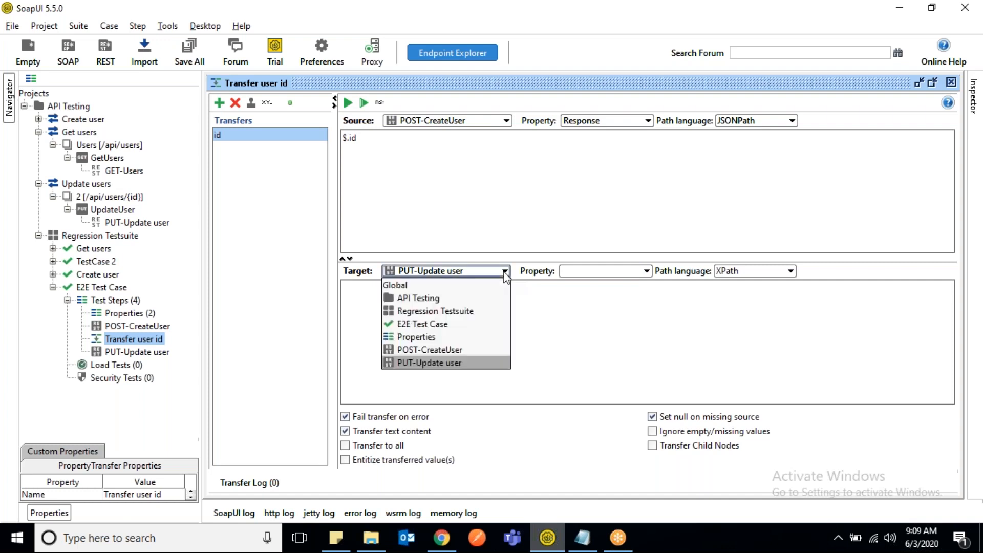
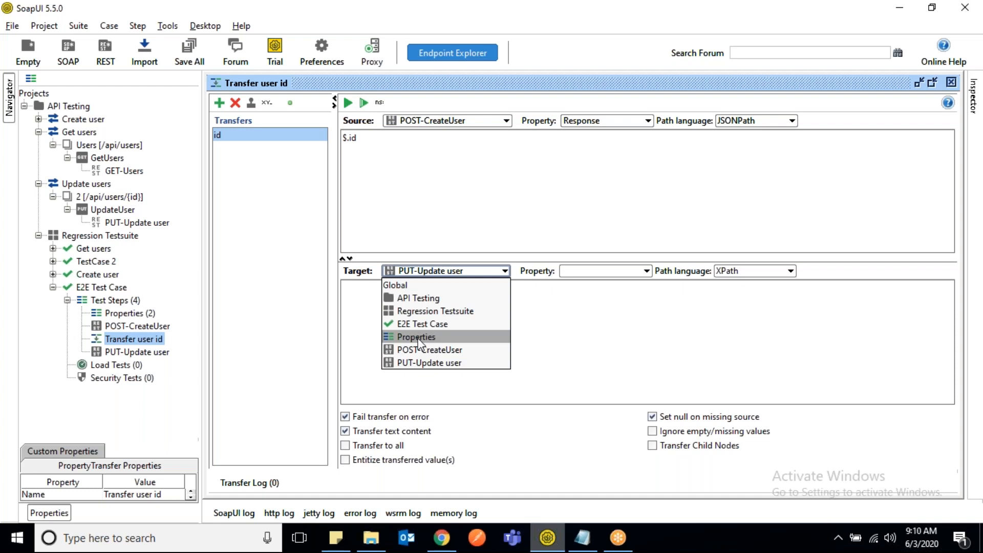
- Set the id transfer's target step to Properties and look through its available target properties
click(418, 339)
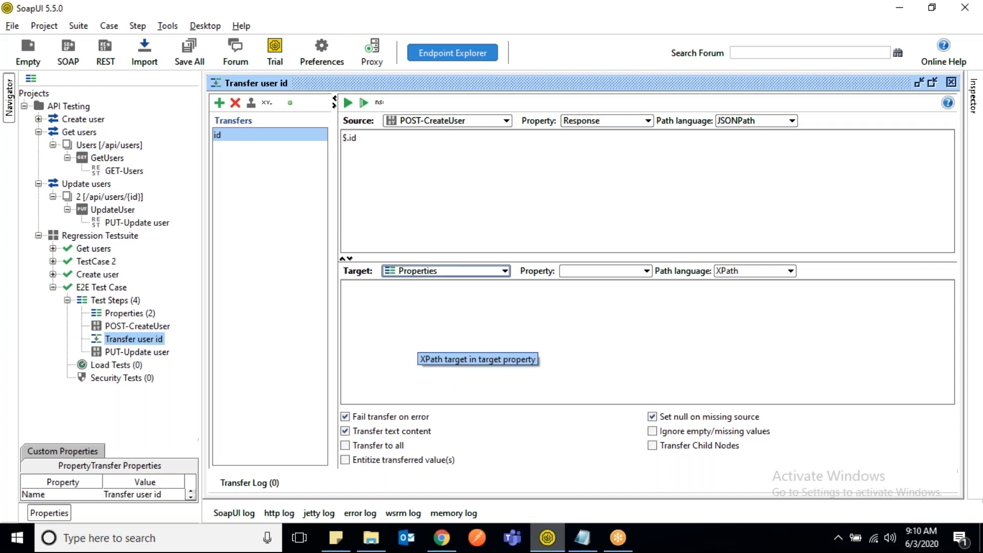
click(600, 273)
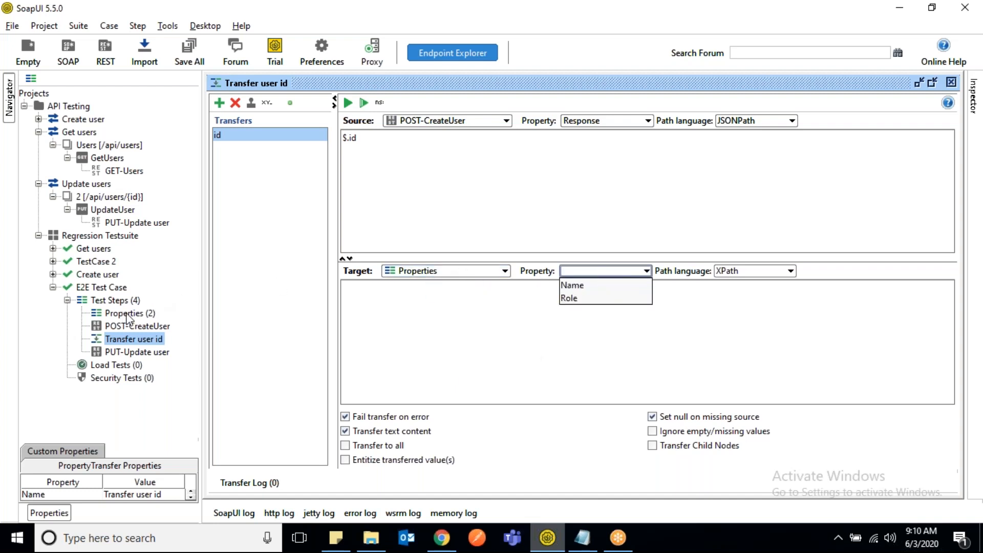
- Add a property named id with an empty value to the E2E Test Case's Properties step
click(126, 314)
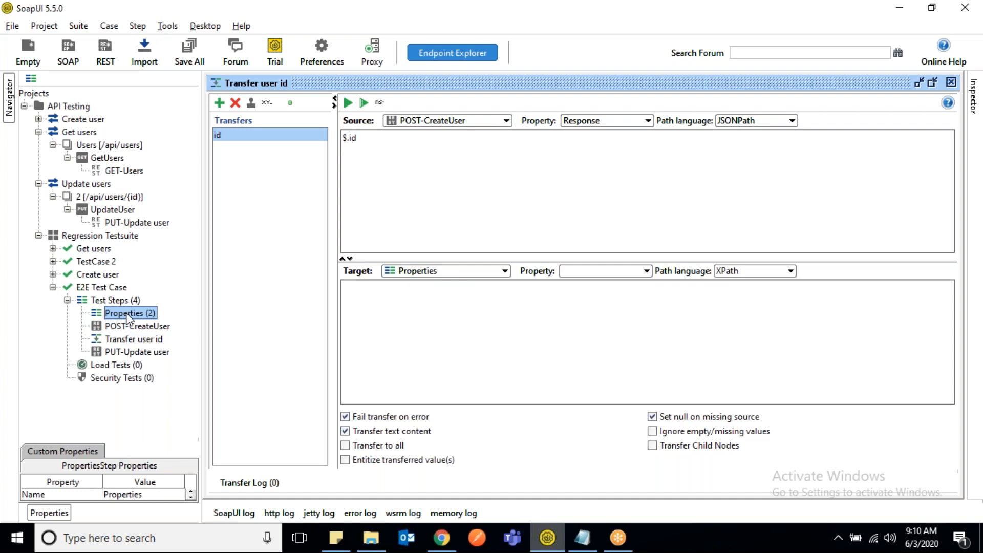
double_click(127, 316)
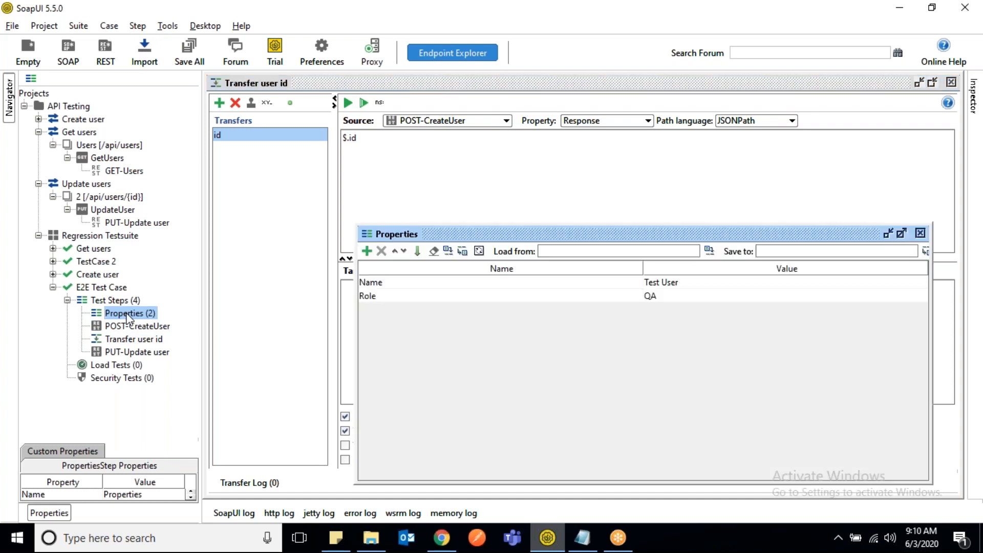
click(366, 251)
text(id)
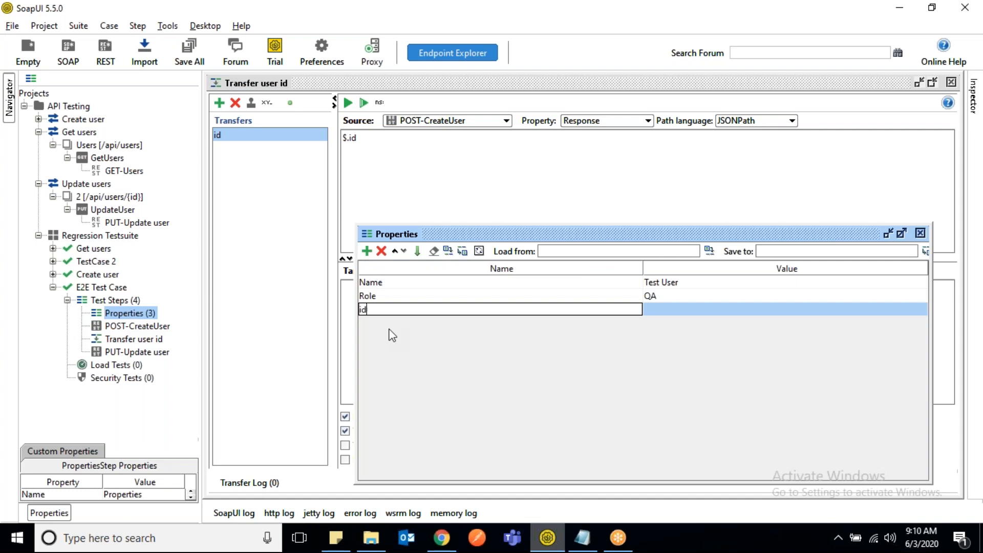
key(Tab)
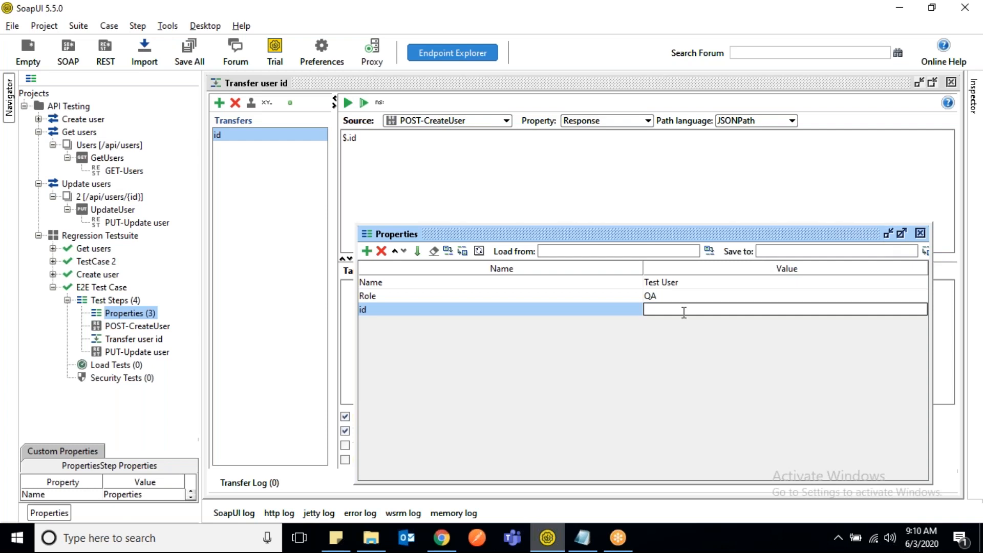
click(920, 233)
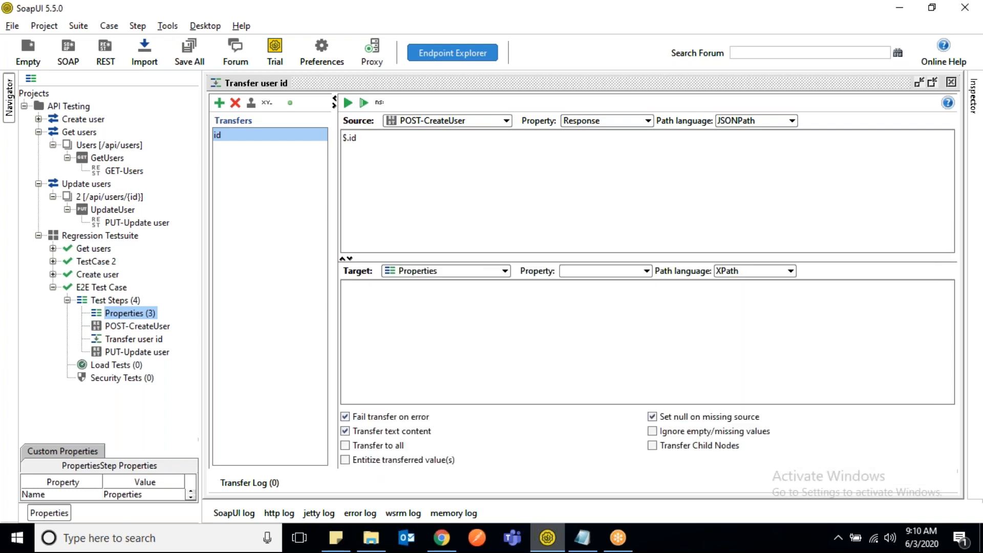
- Set the id transfer's target property to id and its target path language to JSONPath
click(453, 296)
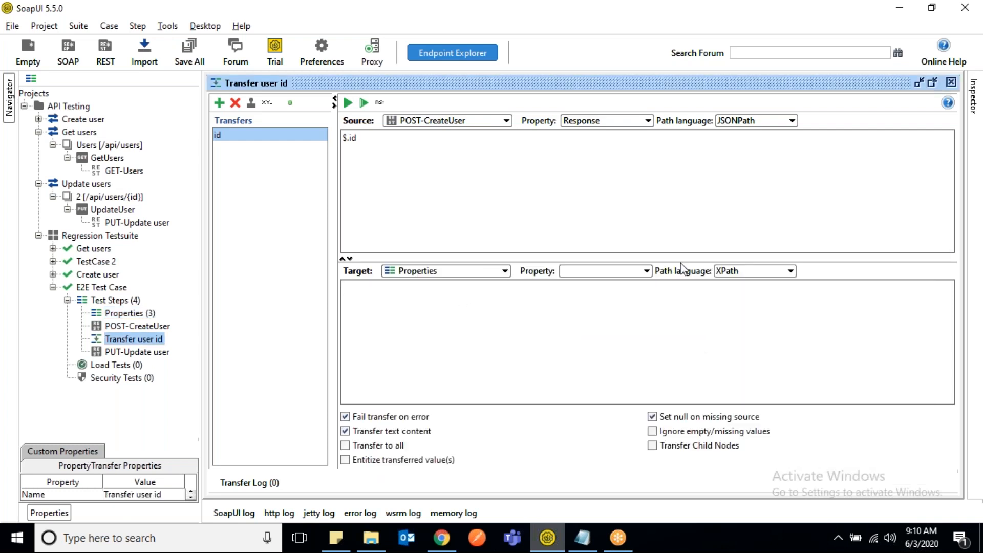
click(648, 272)
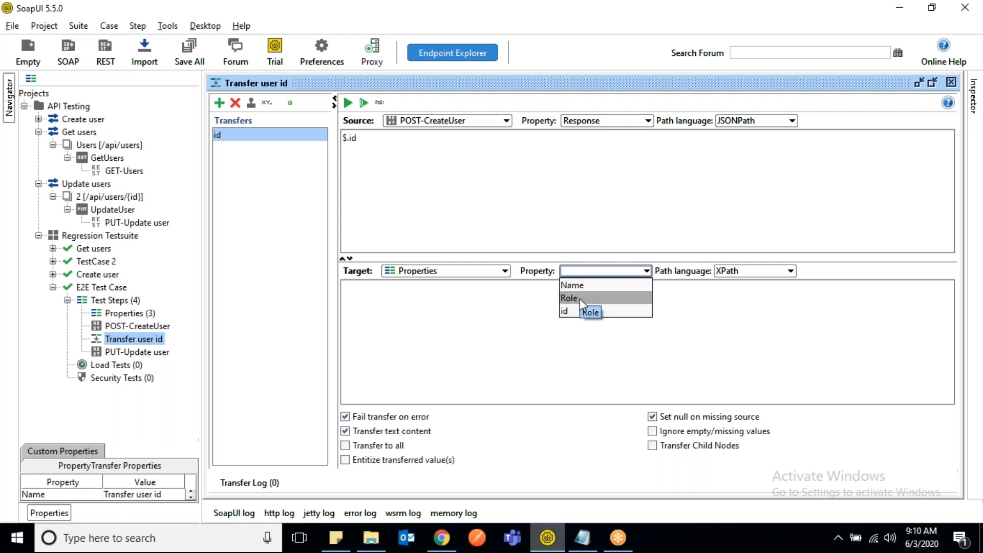
click(580, 311)
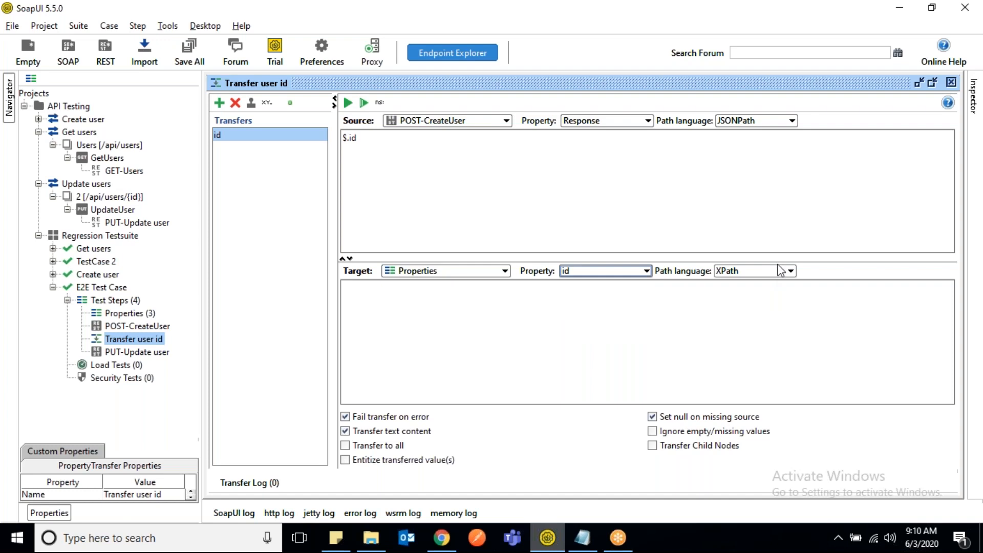
click(765, 273)
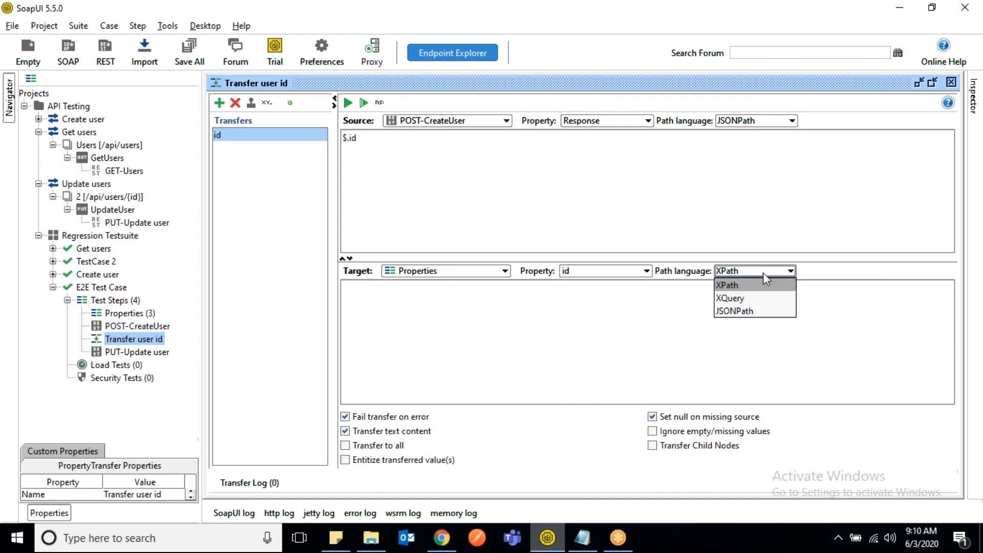
click(743, 311)
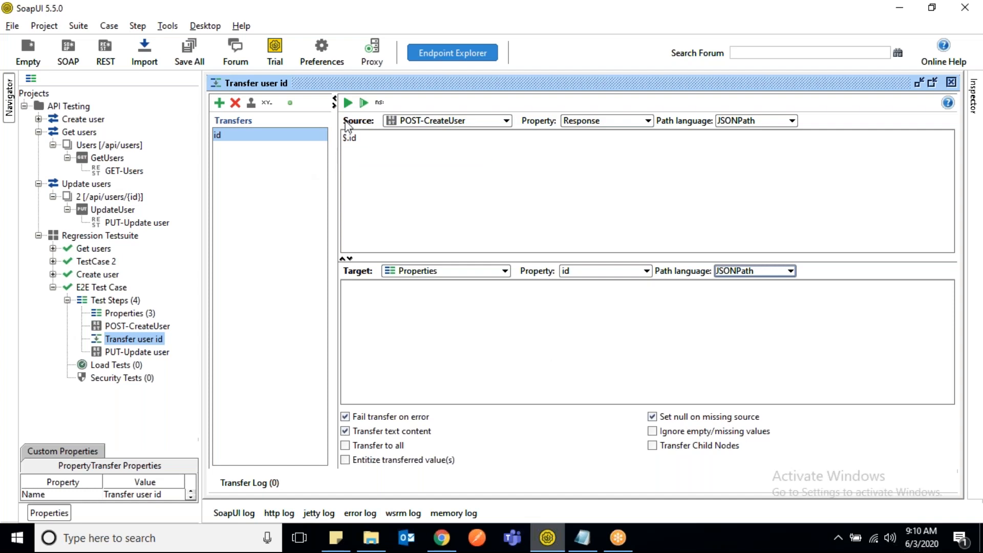
- Run the id transfer and compare its transferred value with the id in the POST-CreateUser response
click(348, 103)
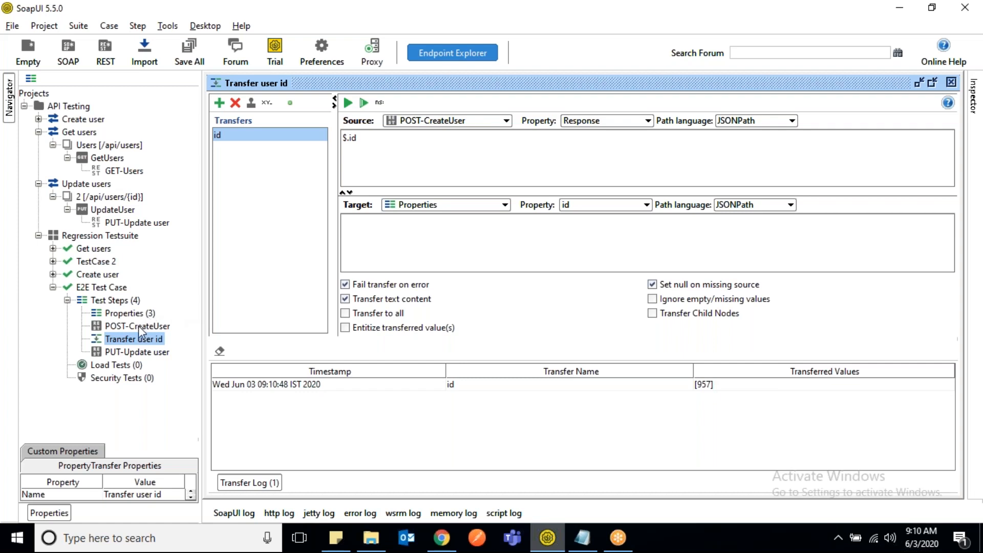
double_click(156, 326)
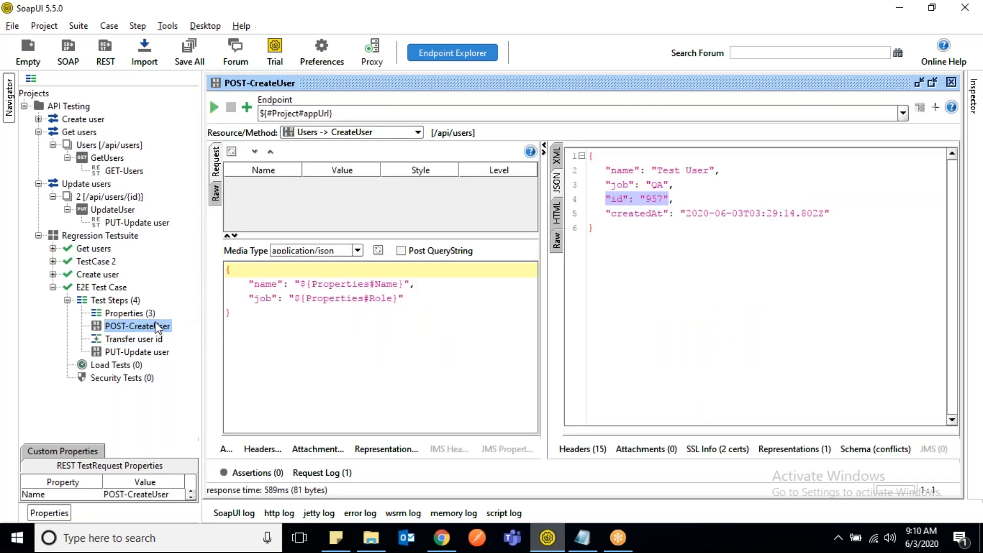
double_click(654, 198)
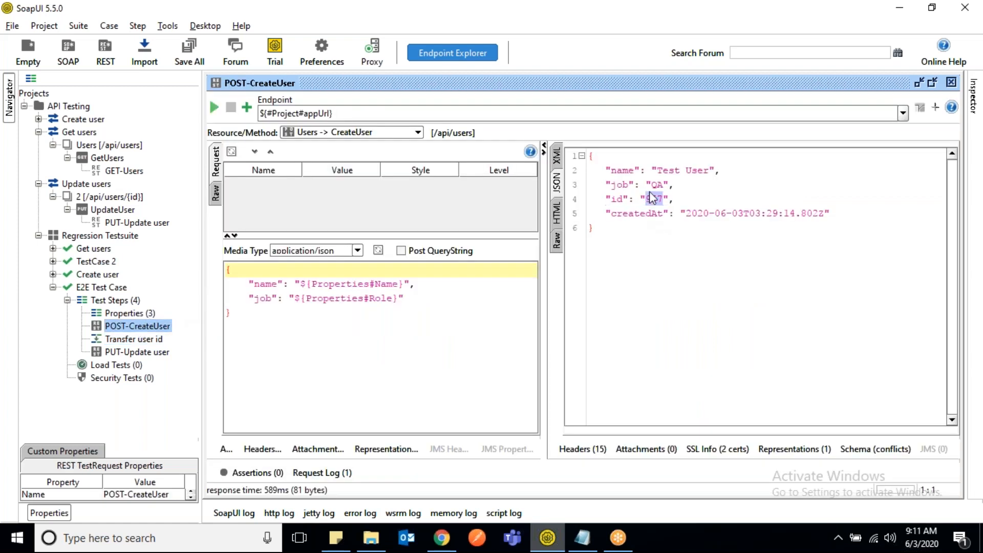
double_click(137, 340)
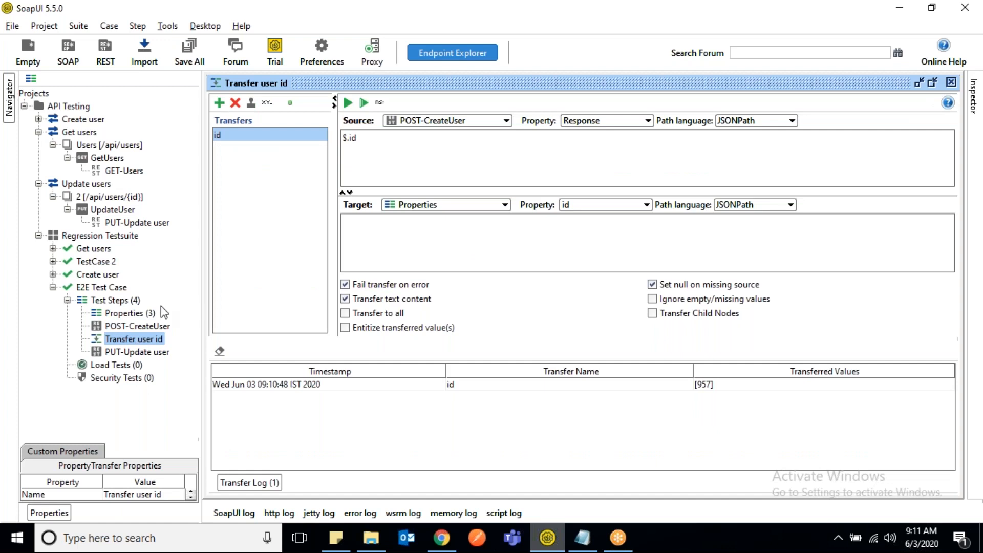
- Check the transferred id value in the Properties step, then close its window
click(149, 314)
double_click(149, 315)
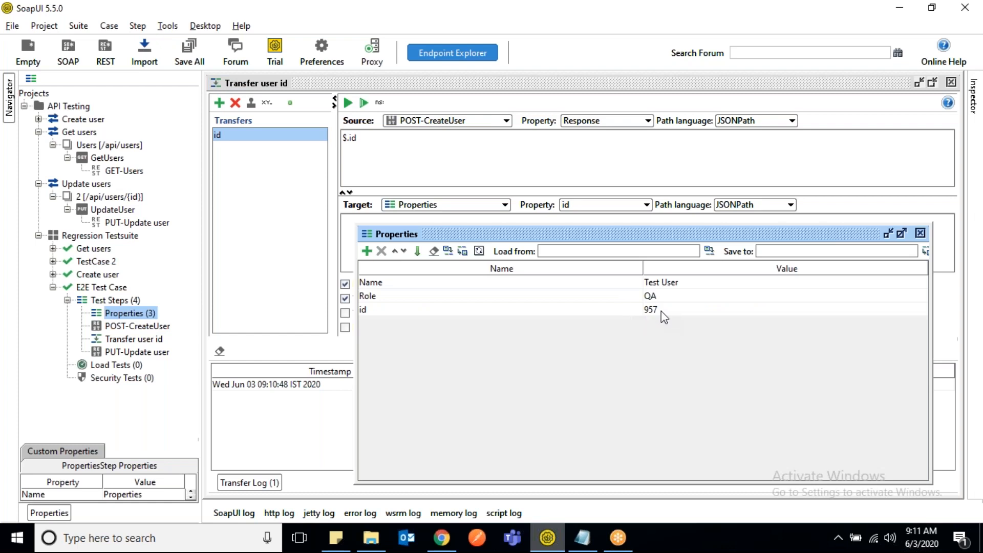
click(921, 231)
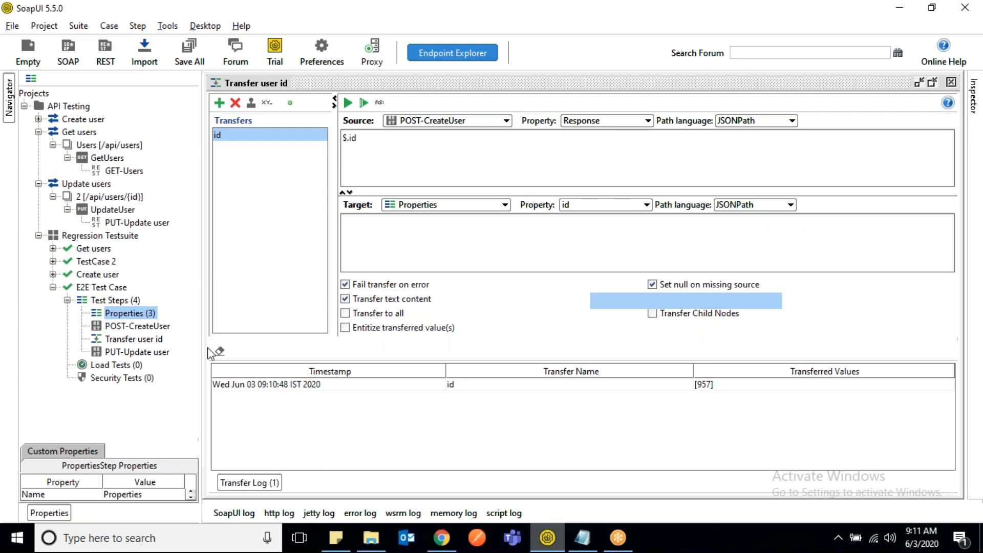
- Set the id parameter of the PUT-Update user test step to ${Properties#id}
double_click(148, 354)
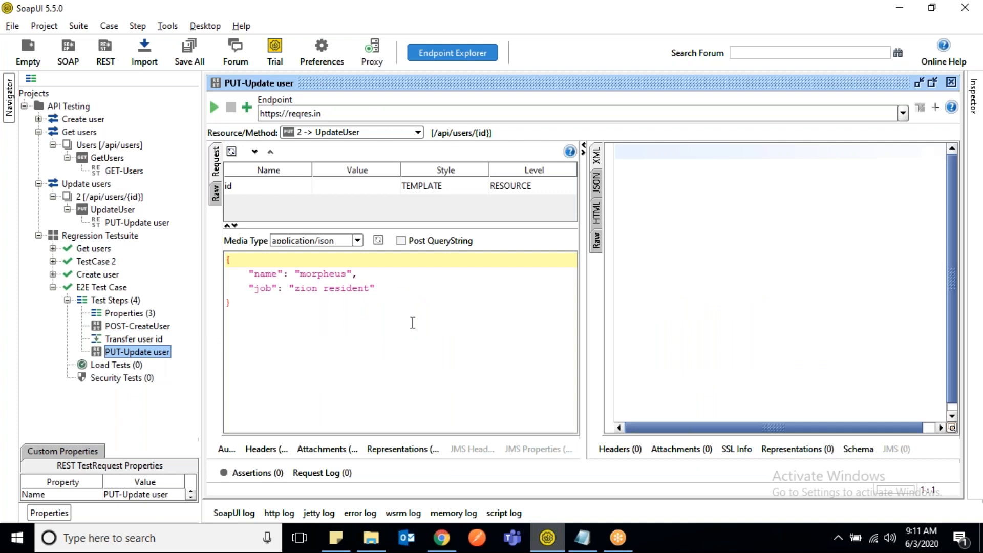
double_click(325, 182)
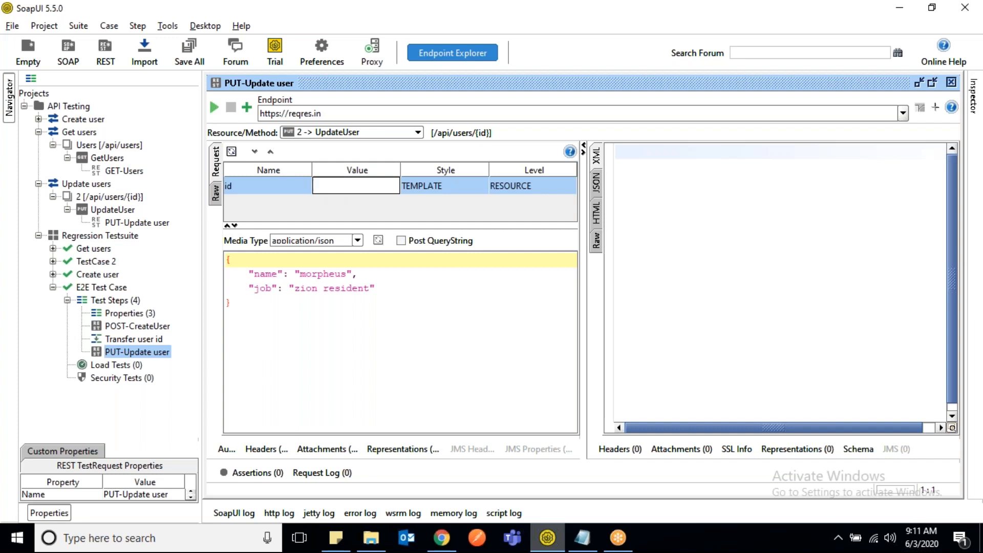
text(${})
text(Proper)
text(ties)
text(#id)
key(Return)
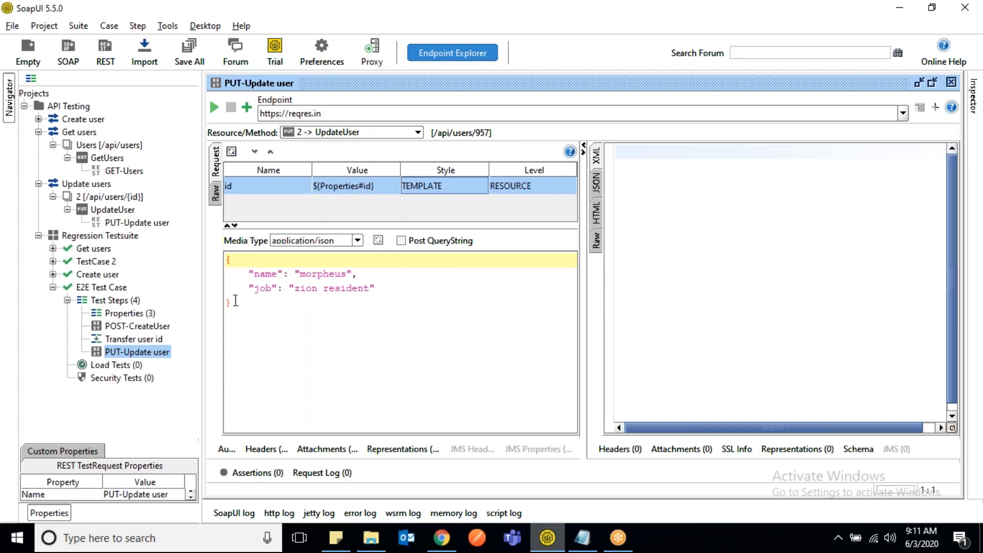
- Run the PUT-Update user request, view its response as JSON, and widen the request area to compare the name and job values
click(214, 106)
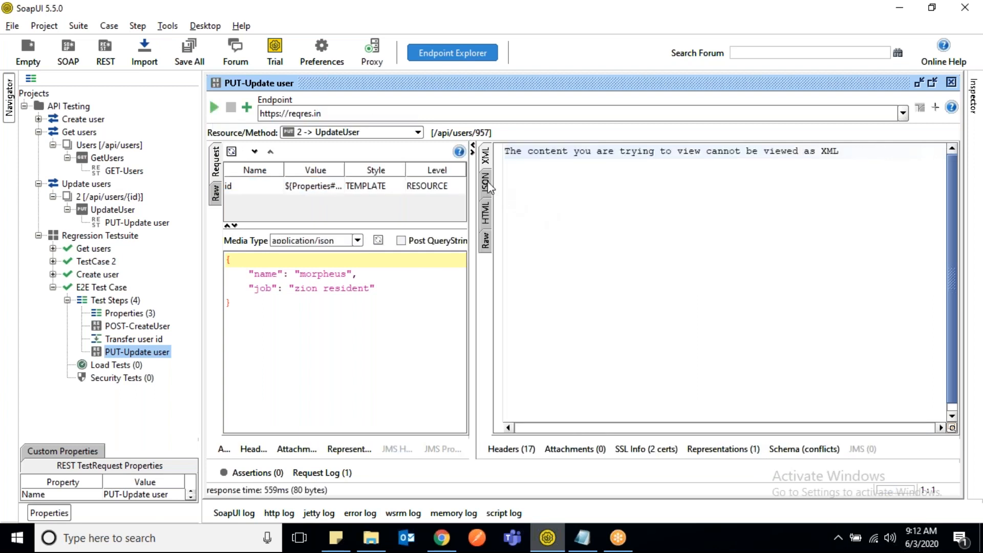
click(487, 184)
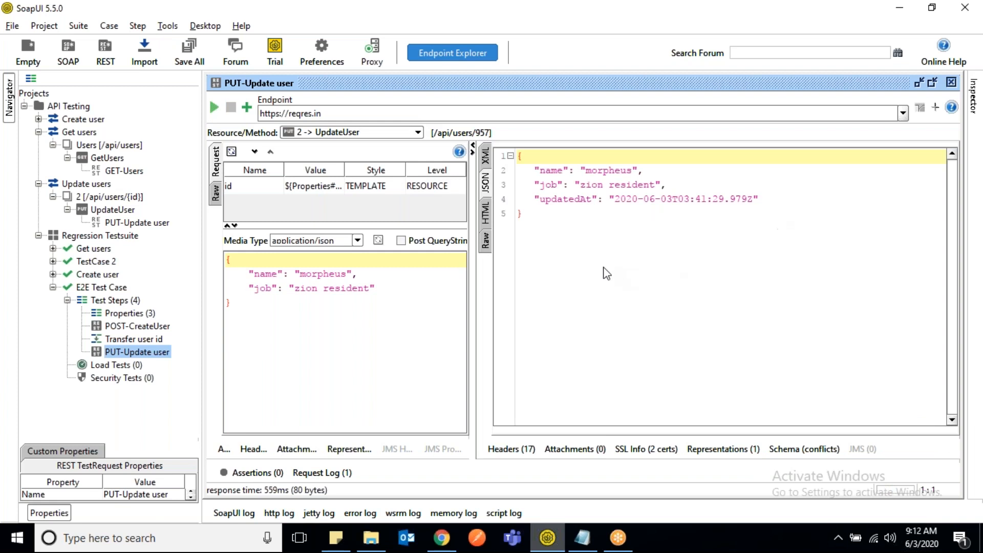
drag(475, 281, 552, 292)
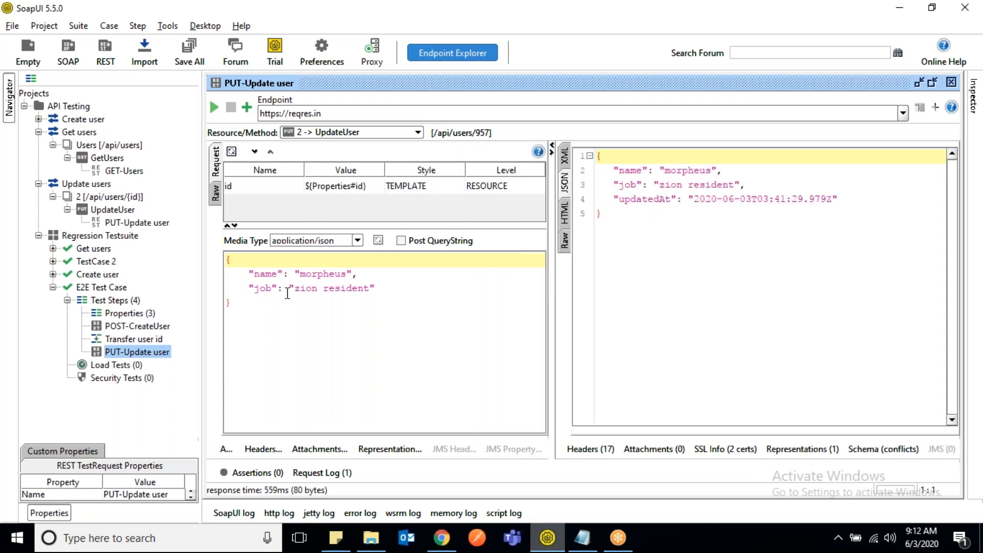
double_click(325, 275)
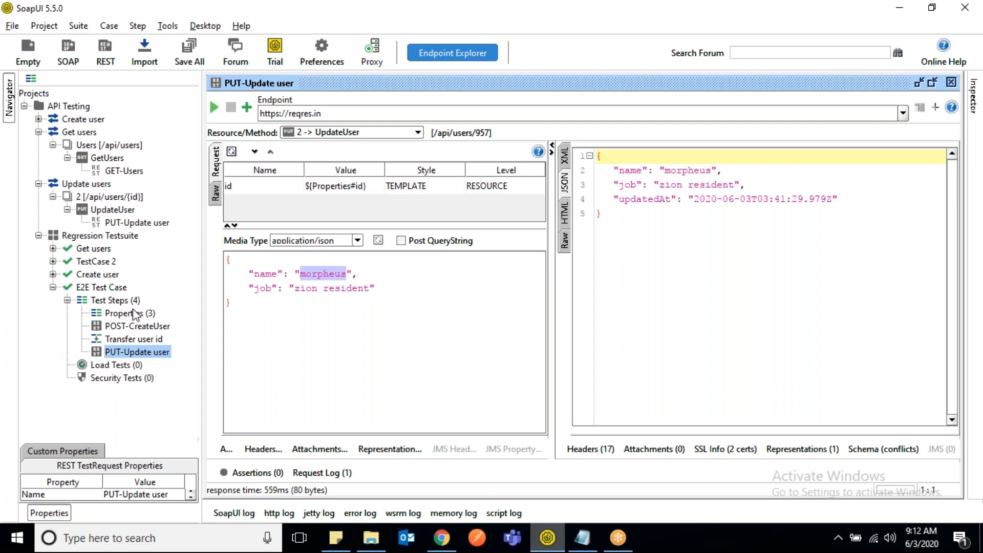
- Run the whole E2E Test Case and check the id value stored in its Properties step
double_click(107, 288)
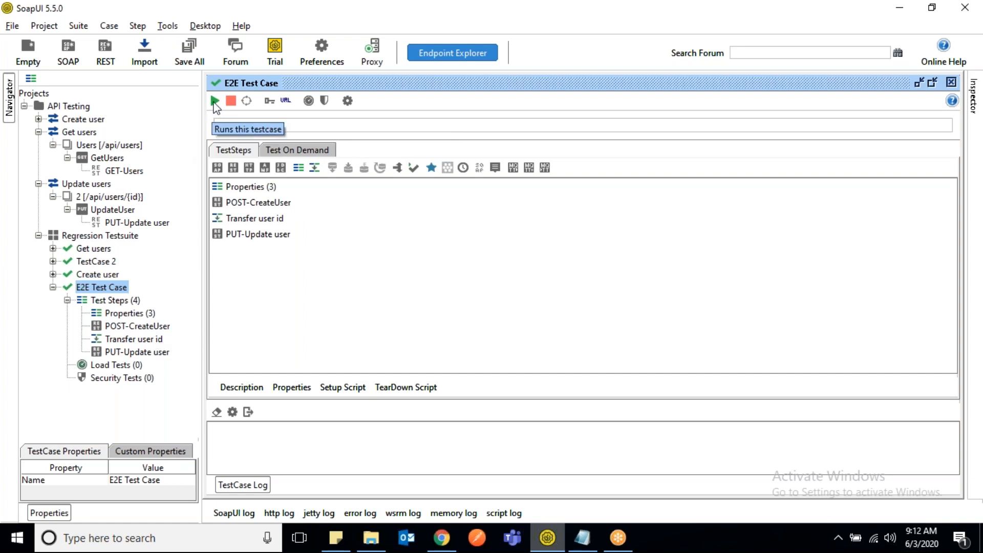
click(215, 102)
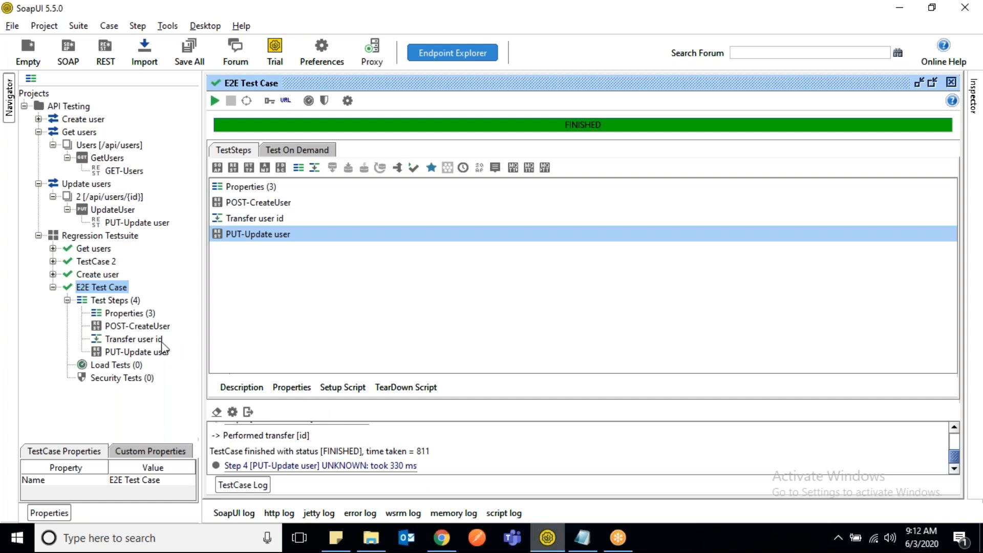
double_click(126, 313)
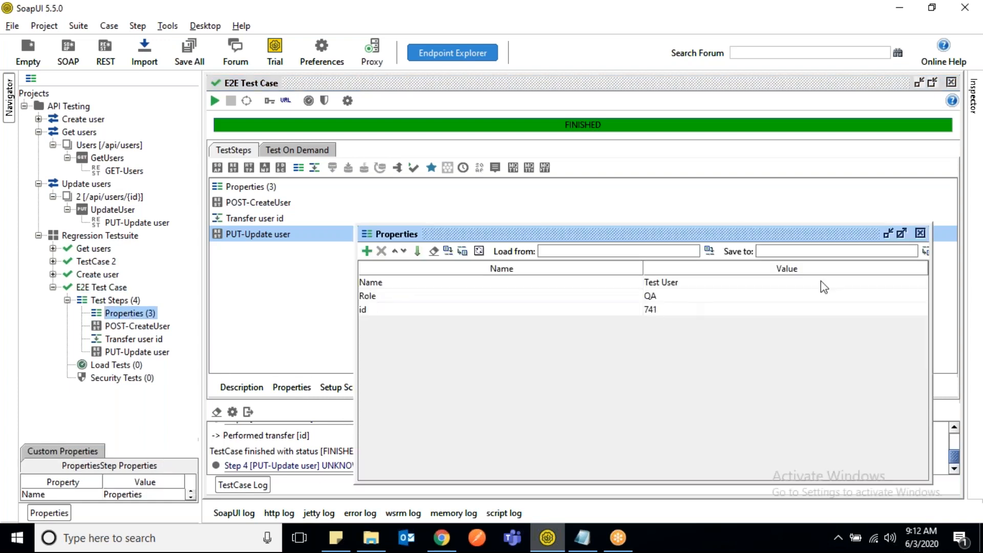
click(921, 233)
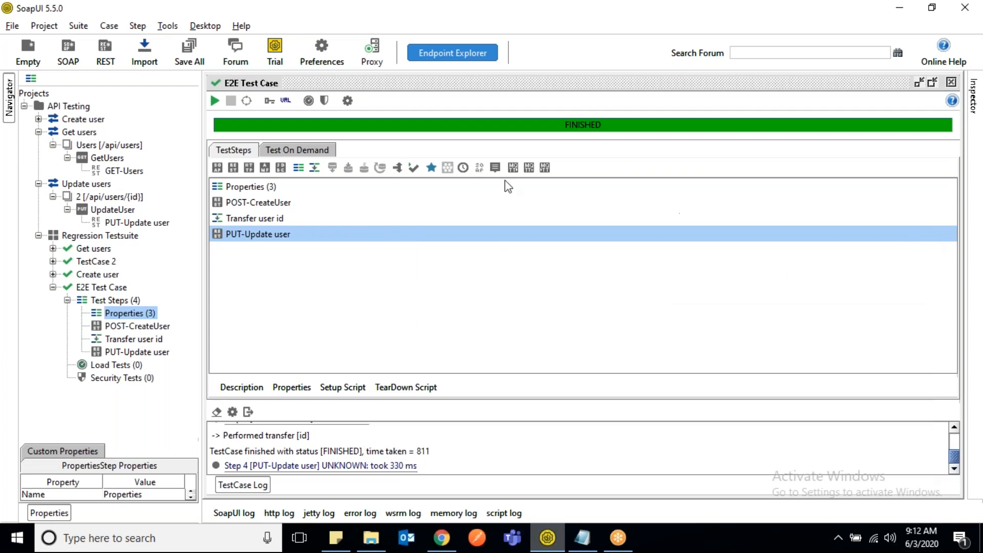
- Run the E2E Test Case again and check that a new id is stored in the Properties step
click(215, 101)
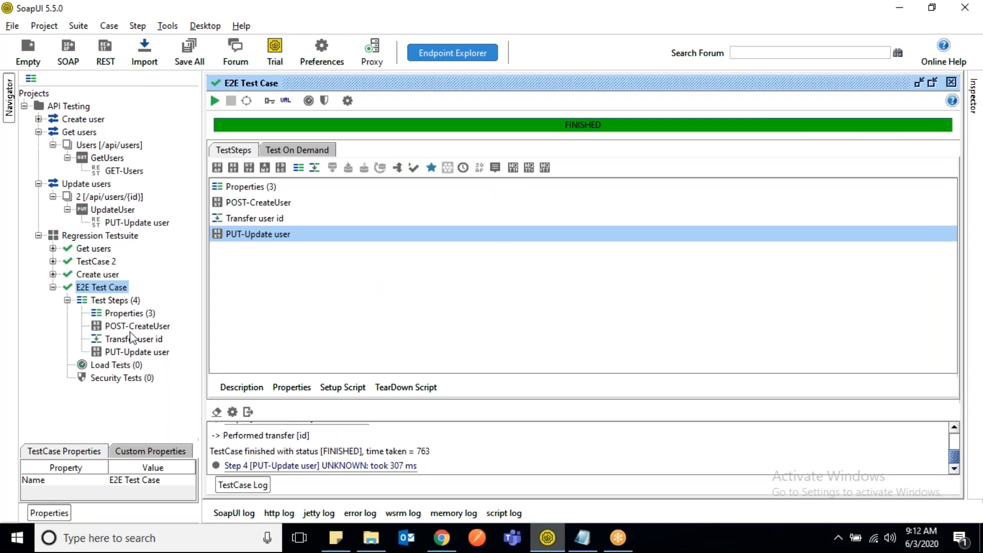
double_click(128, 313)
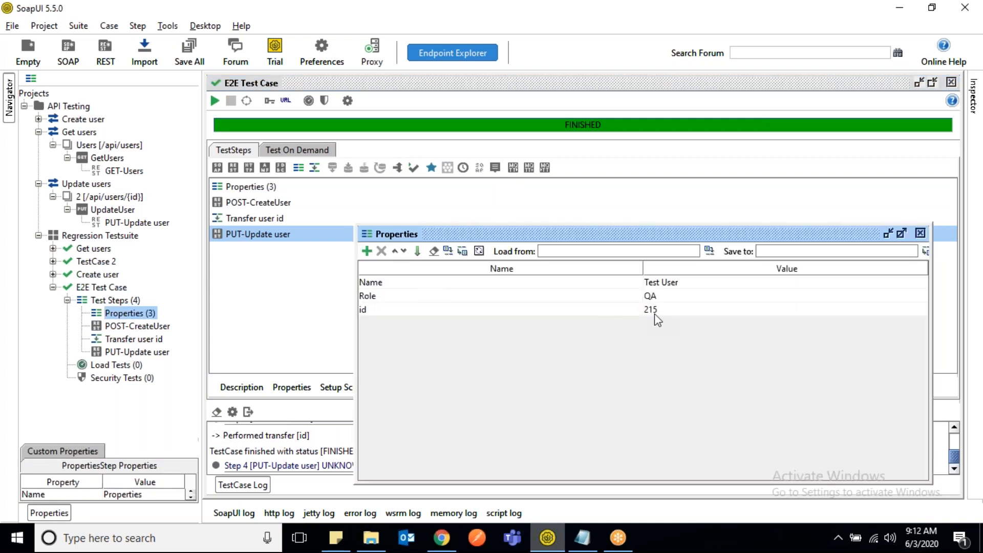
click(922, 234)
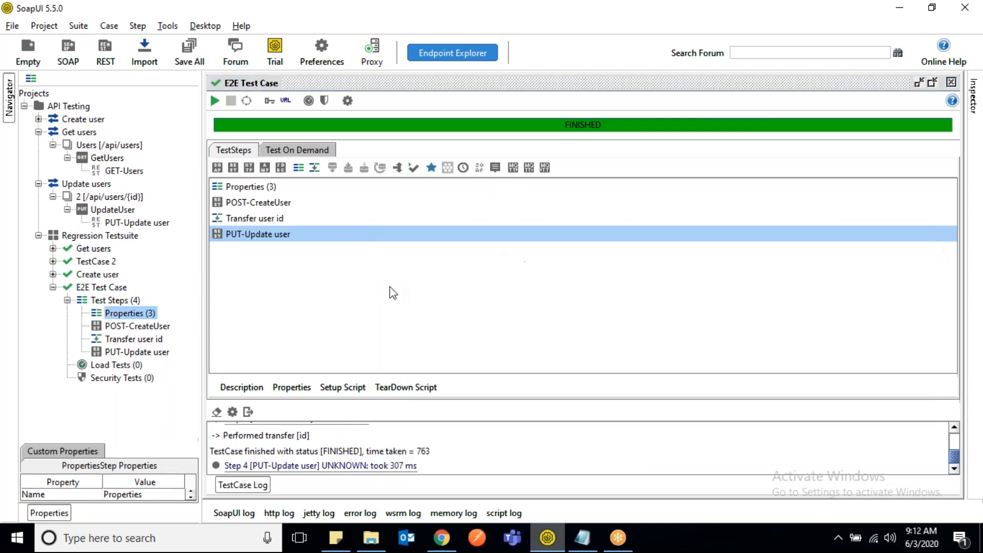
- Check the id in the PUT-Update user resource path, then review and collapse the Transfer Log of Transfer user id
click(146, 352)
double_click(146, 354)
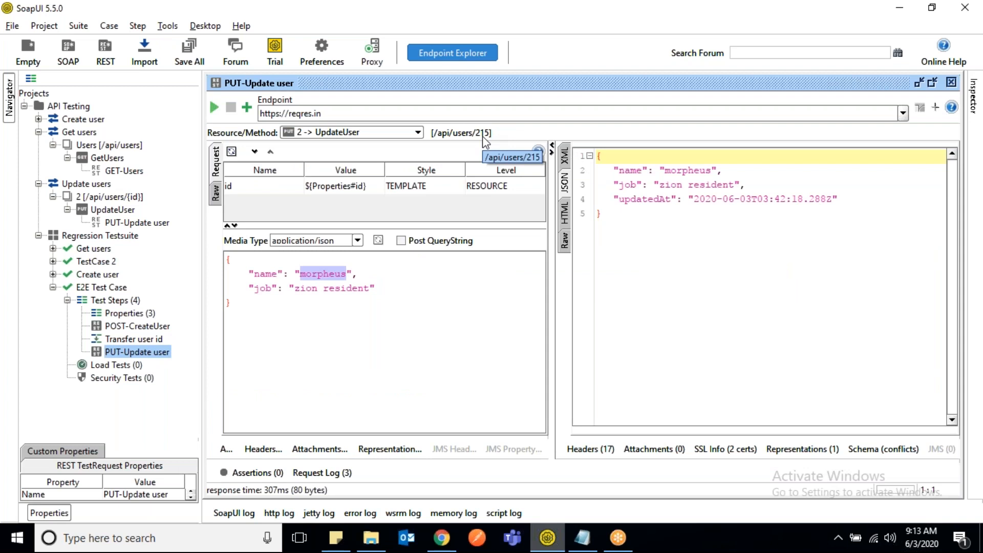
double_click(124, 340)
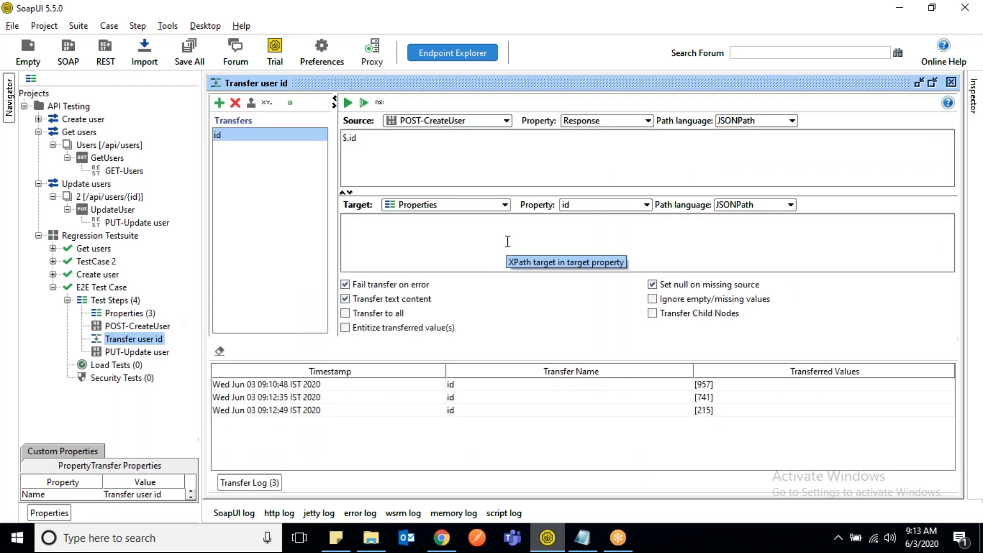
click(235, 483)
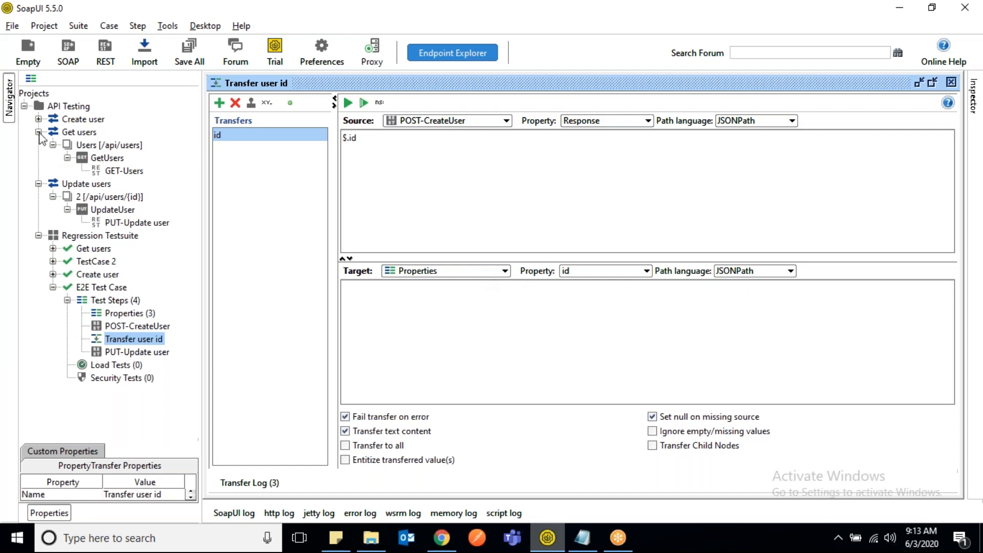
- Collapse the Get users and Update users services in the project tree
click(38, 132)
click(39, 144)
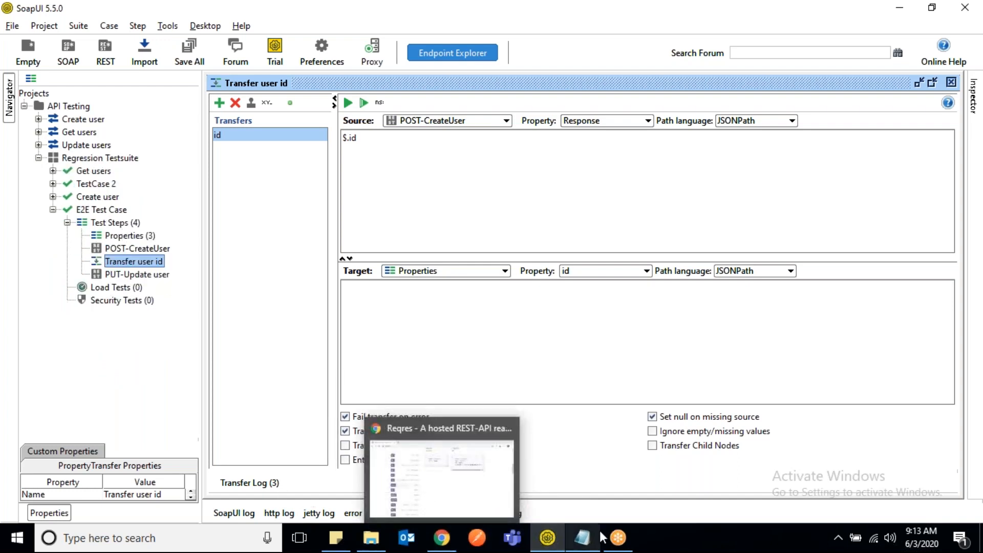
mouse_move(592, 539)
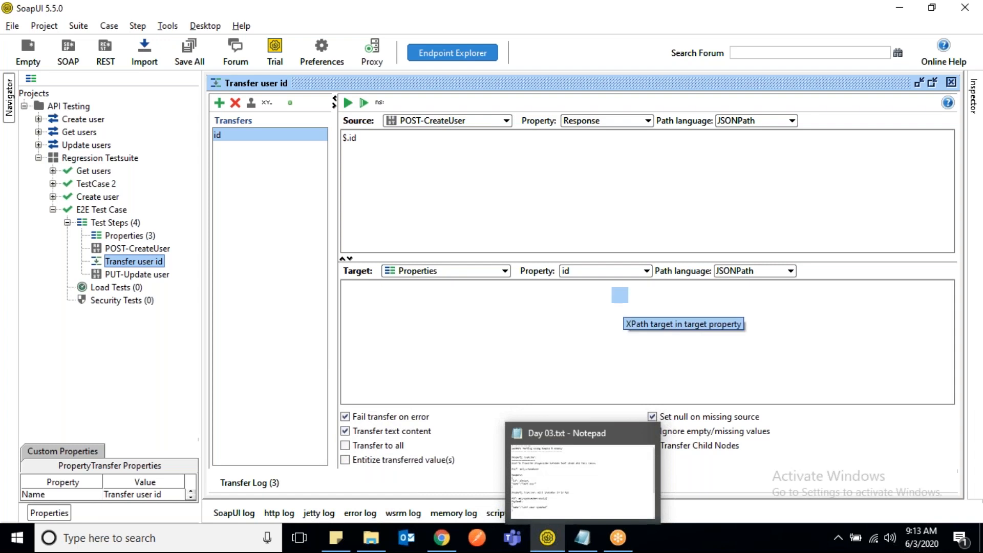
click(600, 190)
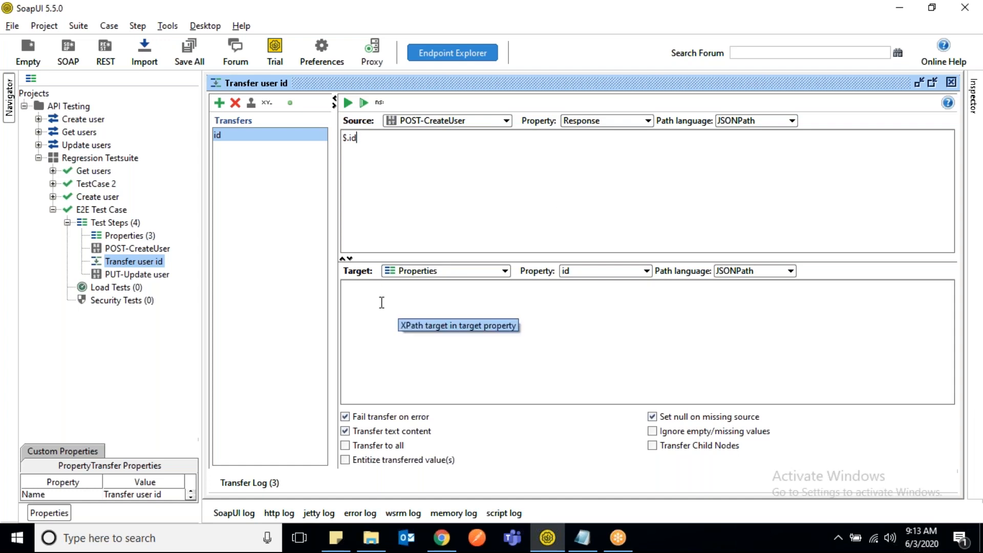
- Review the POST-CreateUser response and the available target steps of the Transfer user id property transfer
double_click(150, 251)
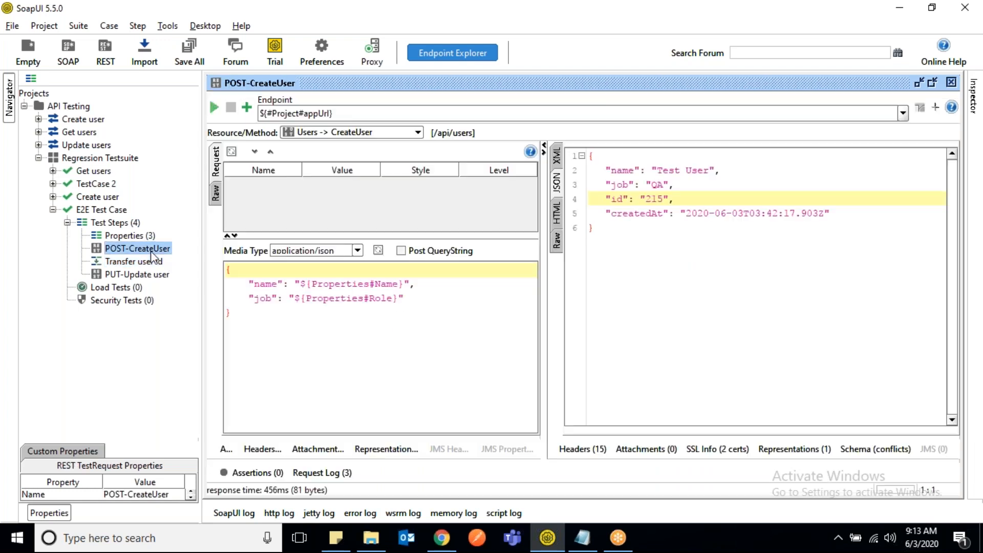
click(145, 277)
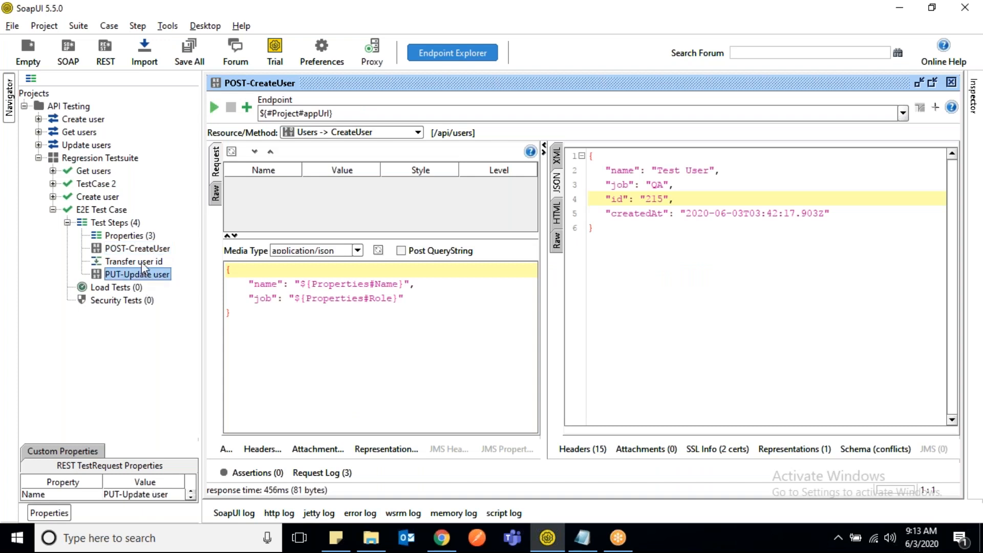
double_click(141, 261)
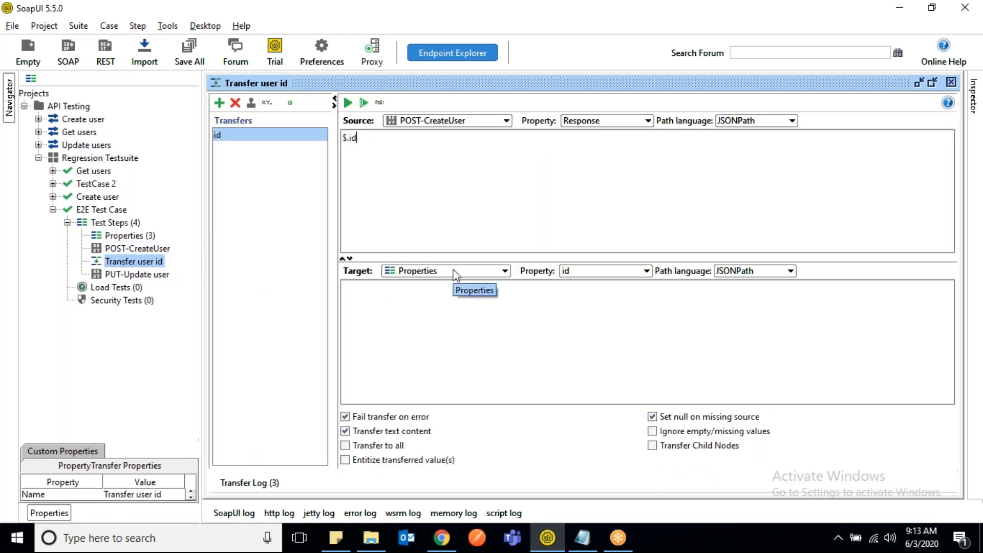
click(504, 275)
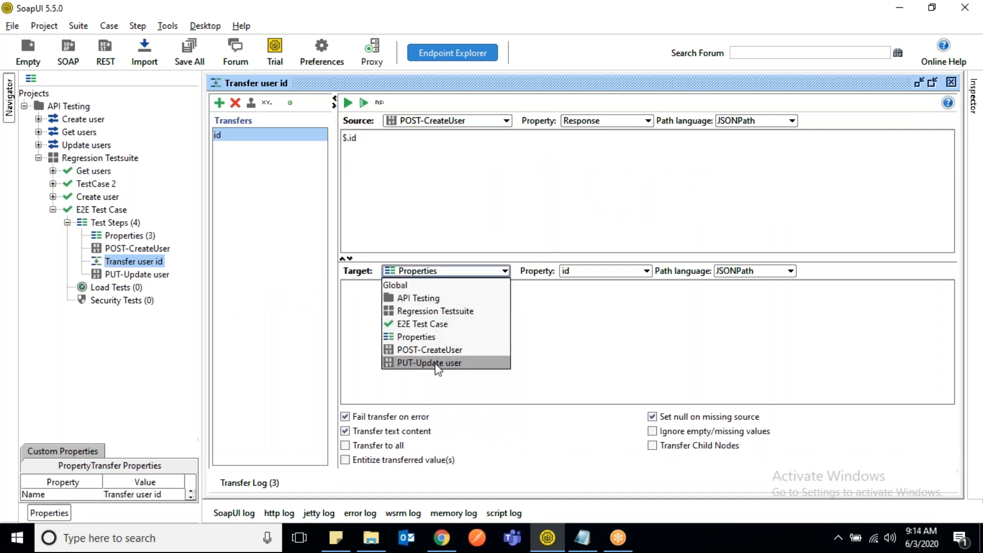
click(453, 190)
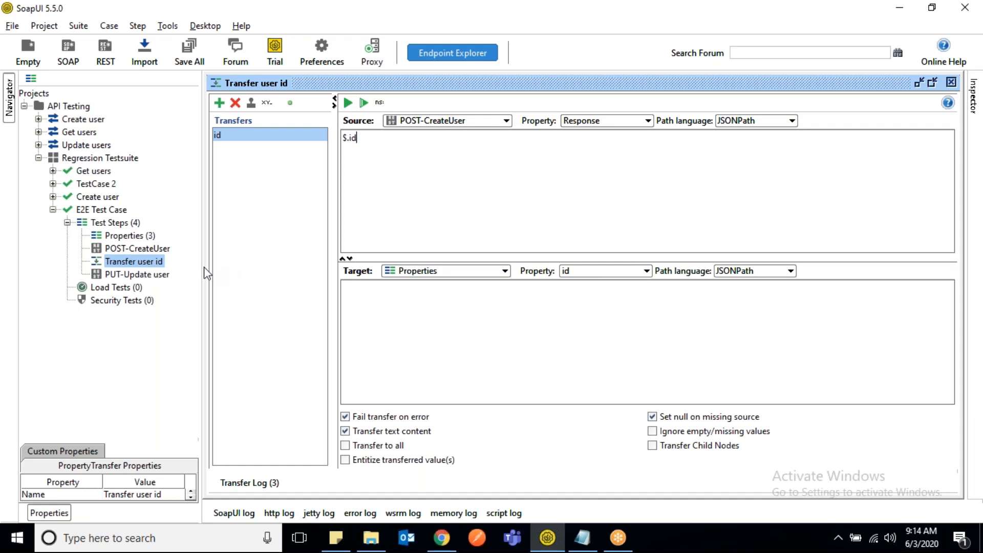
- Disable the Transfer user id step and add a Property Transfer step with the default name to the E2E Test Case
right_click(137, 261)
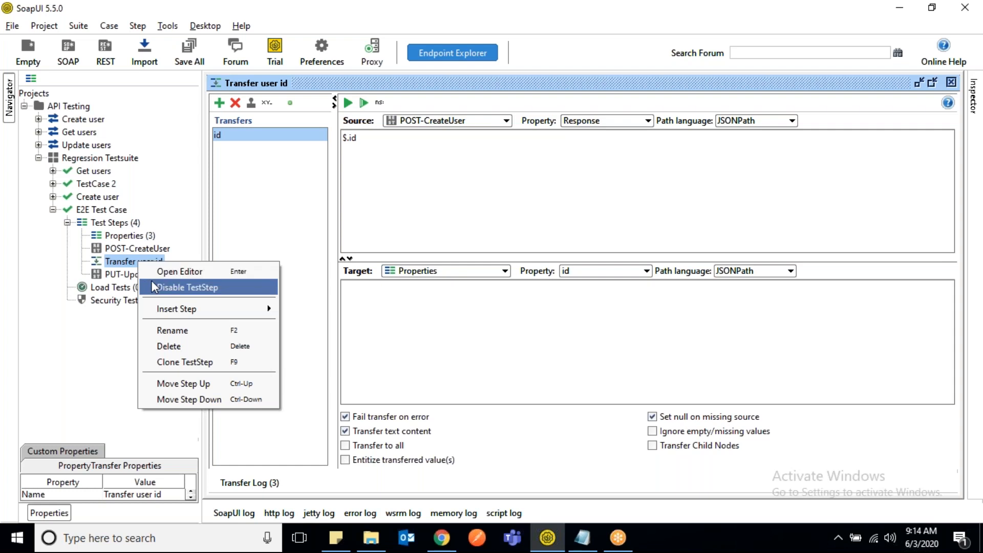
click(178, 290)
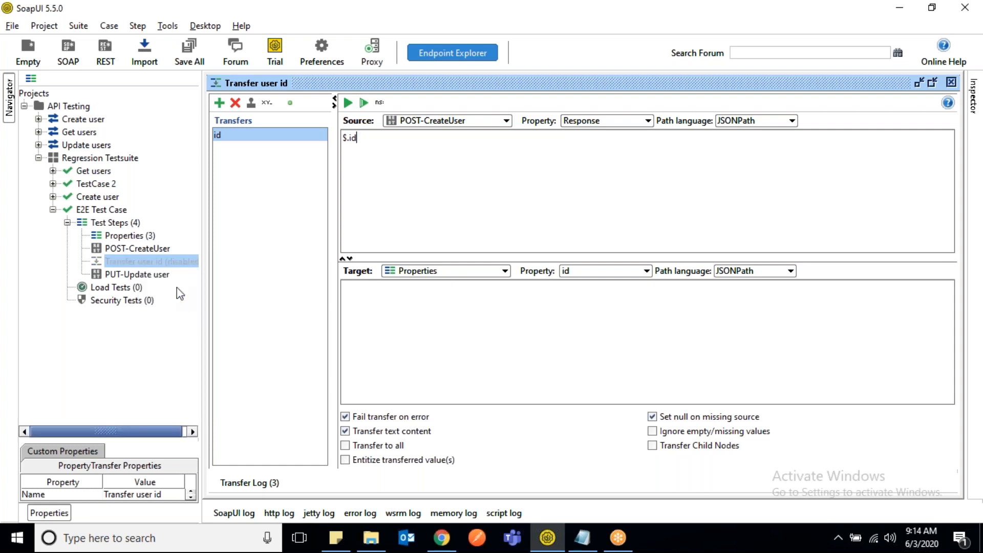
right_click(119, 225)
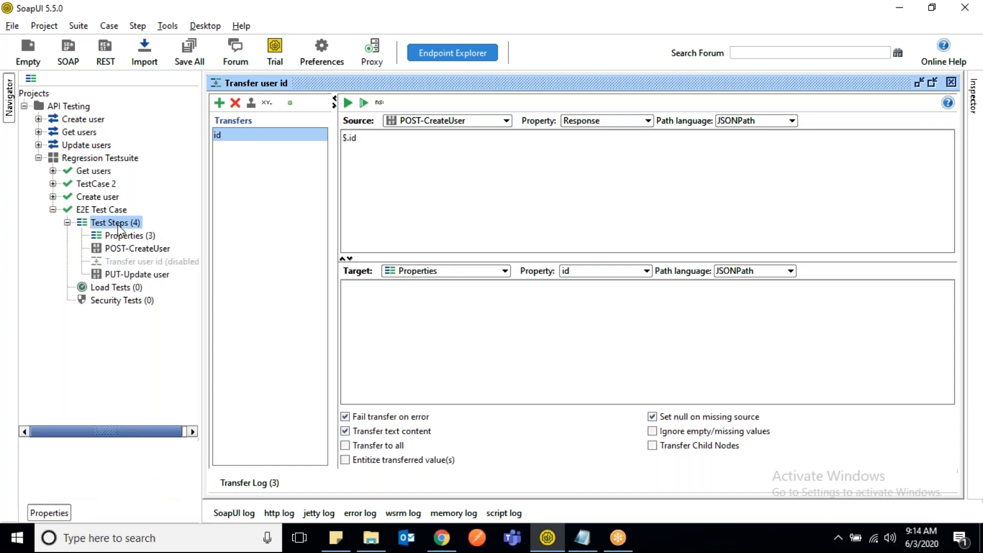
mouse_move(238, 251)
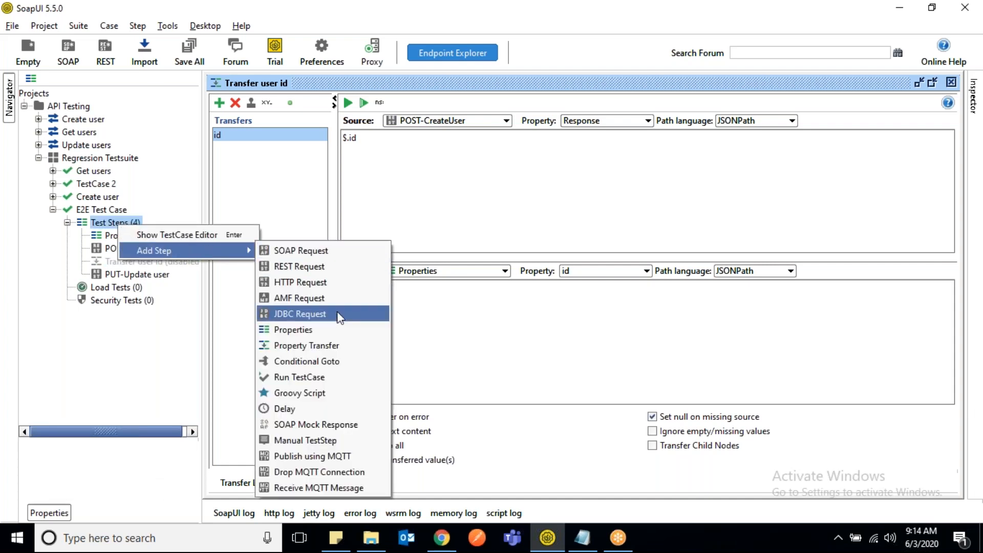
click(325, 348)
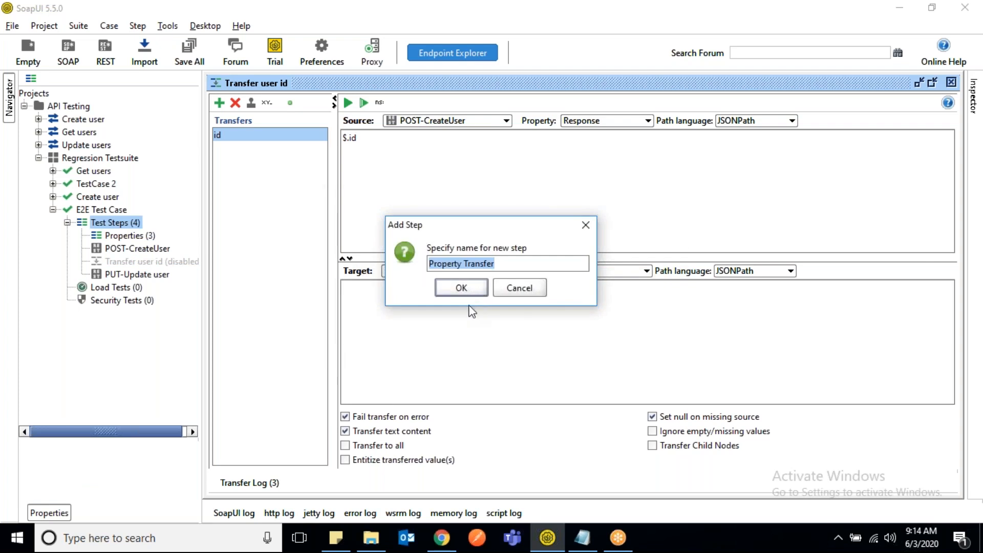
click(465, 283)
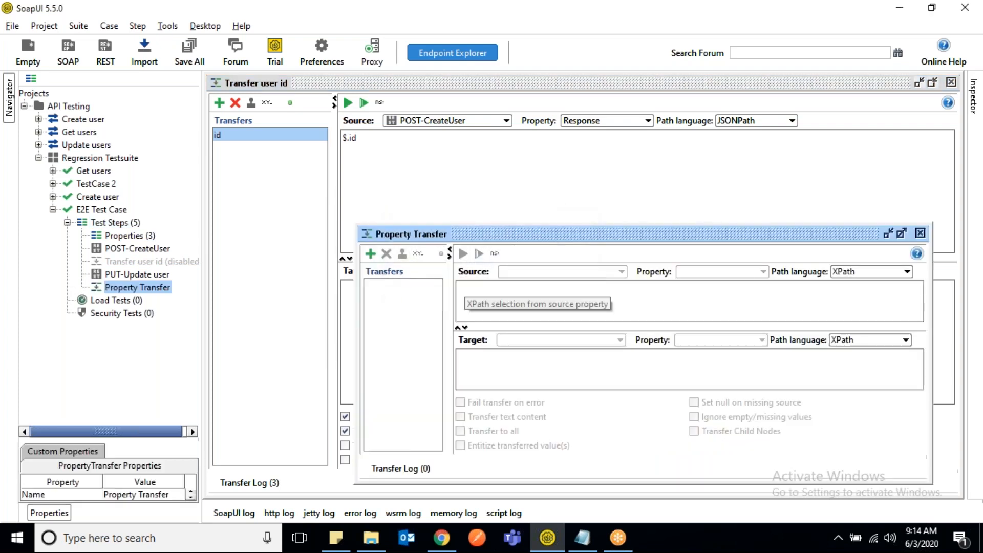
- Move the Property Transfer step above PUT-Update user and add a transfer named id in its maximized editor
click(146, 288)
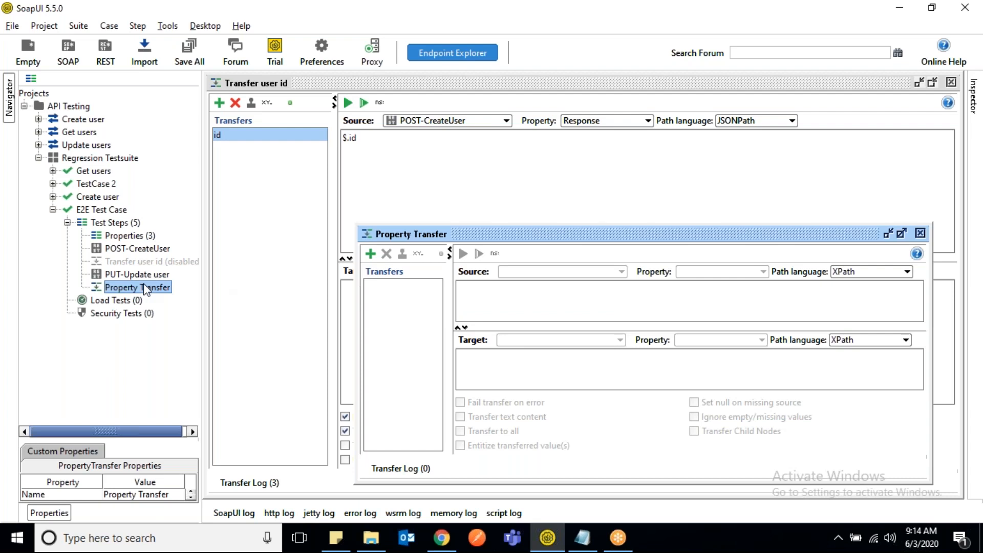
key(ctrl+Up)
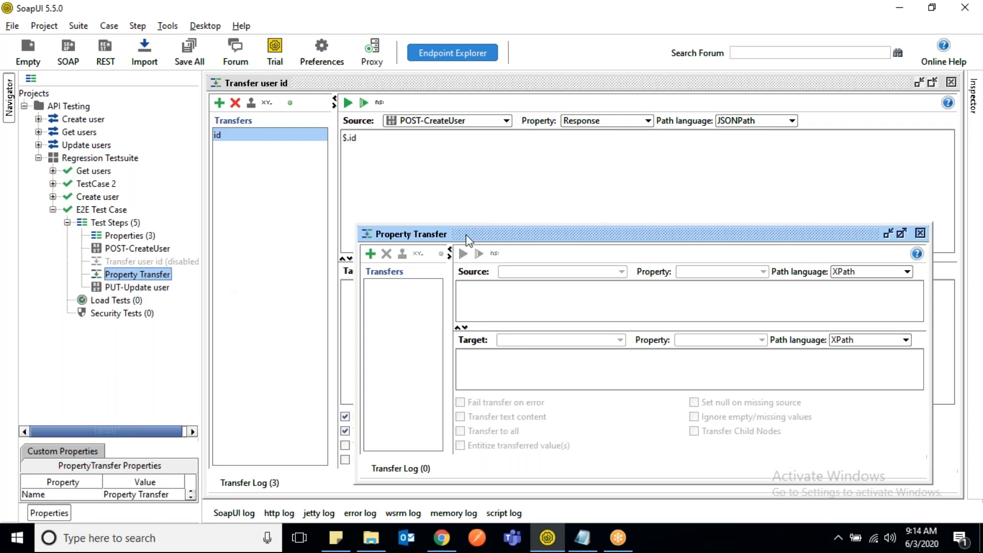
double_click(499, 237)
click(219, 103)
text(id)
key(Return)
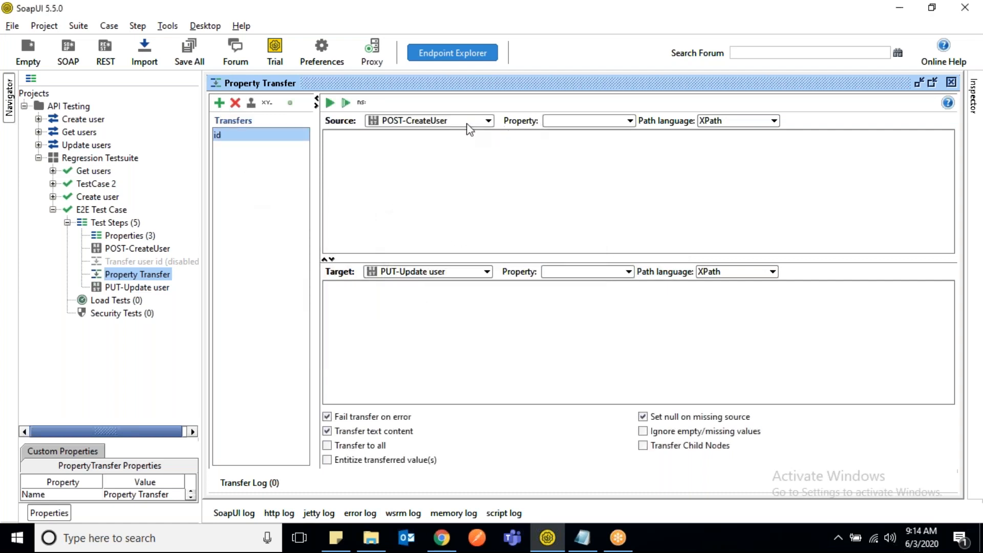
- Set the transfer's source to the Response property of POST-CreateUser with JSONPath and the expression $.id
click(629, 121)
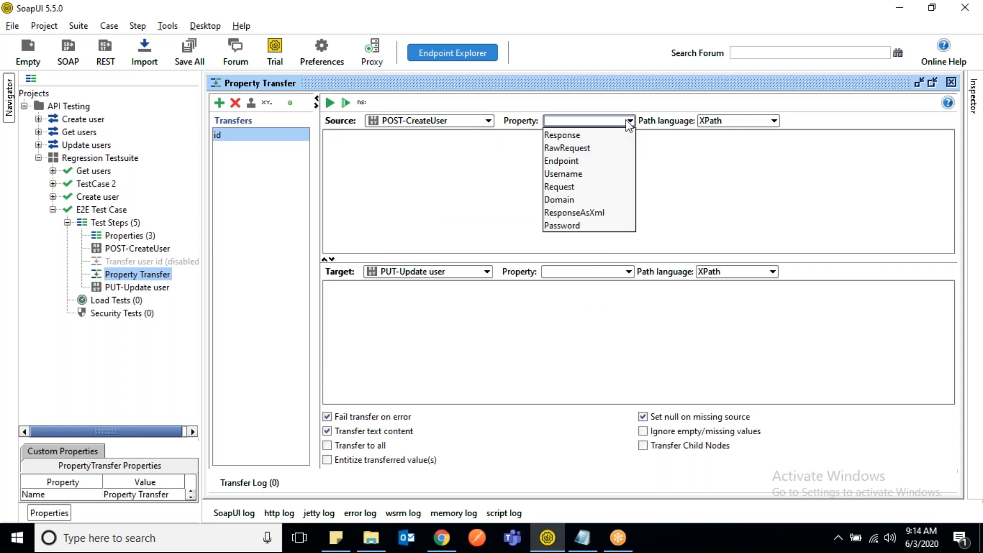
click(589, 135)
click(774, 121)
click(724, 160)
click(576, 172)
text($.id)
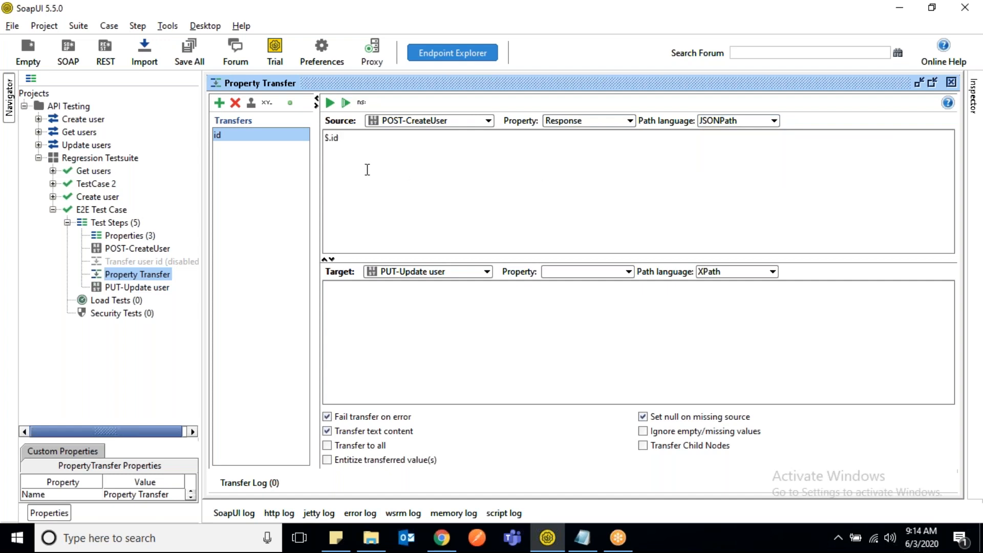
triple_click(355, 138)
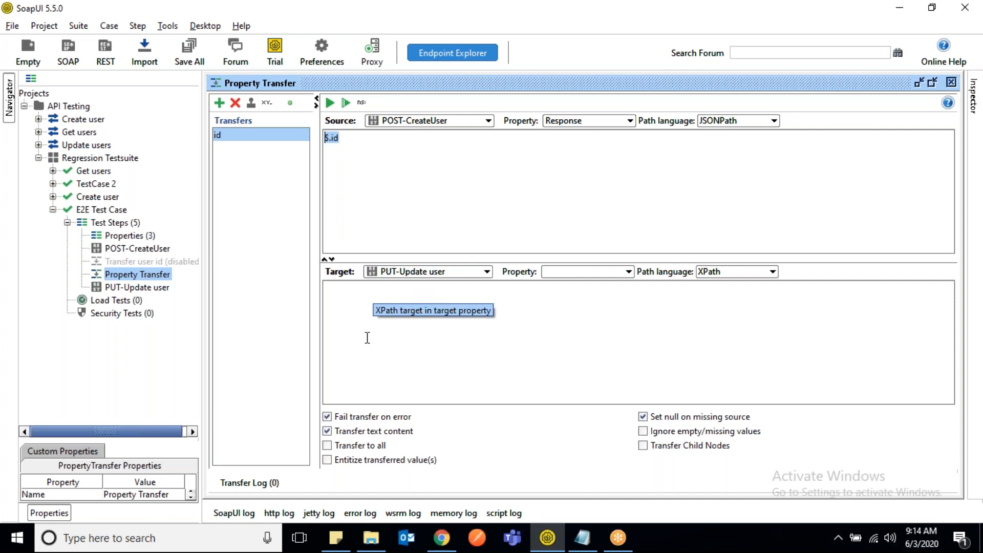
- Set the transfer's target to the id property of PUT-Update user with JSONPath as path language
click(461, 277)
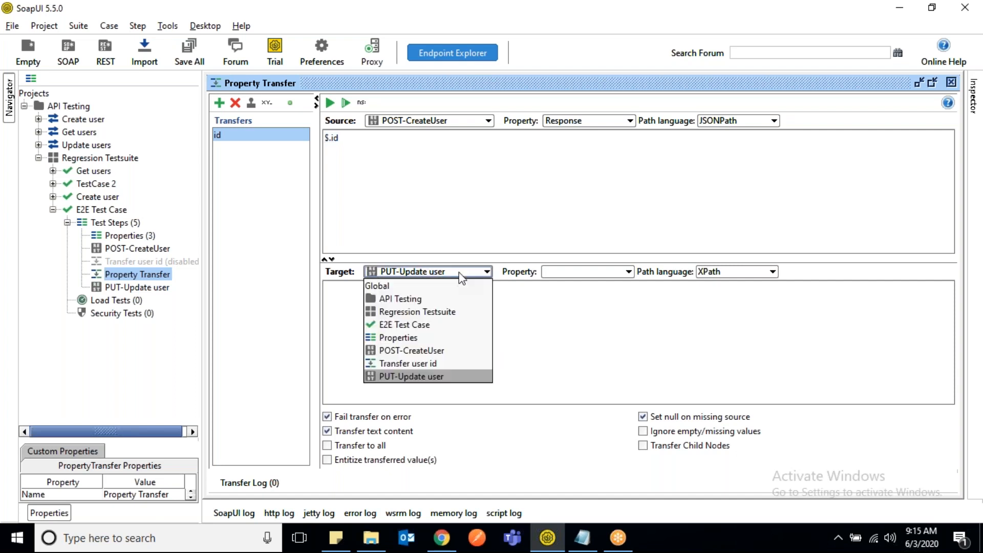
click(416, 378)
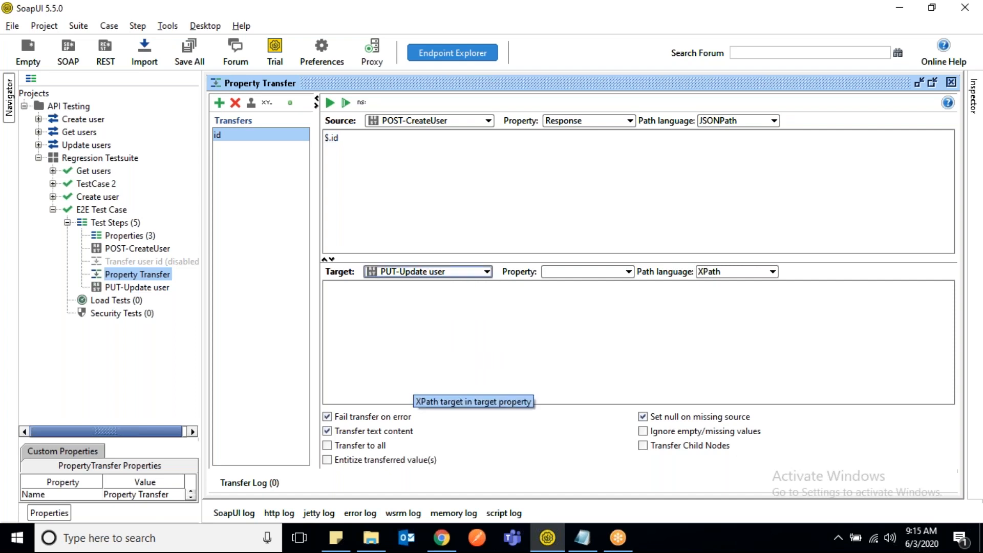
click(629, 271)
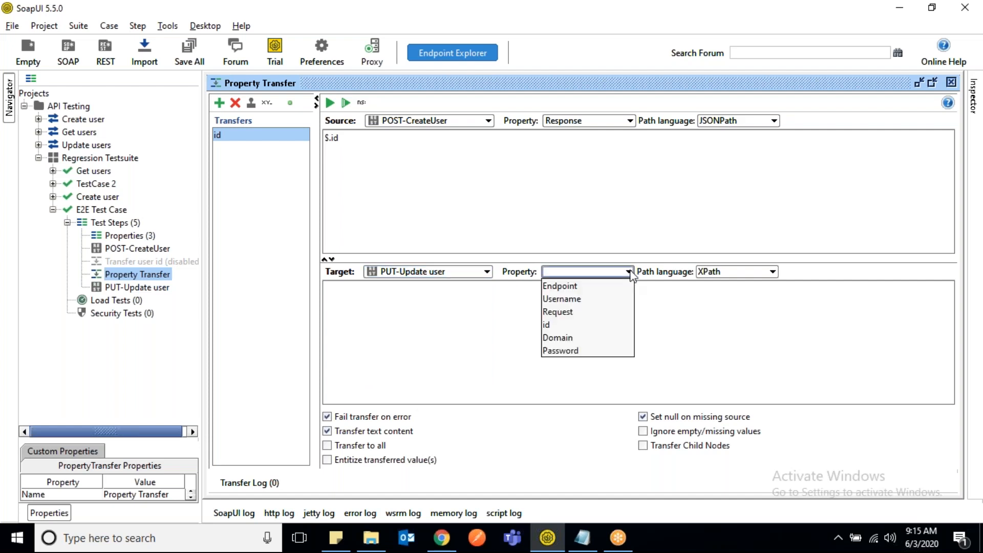
click(554, 325)
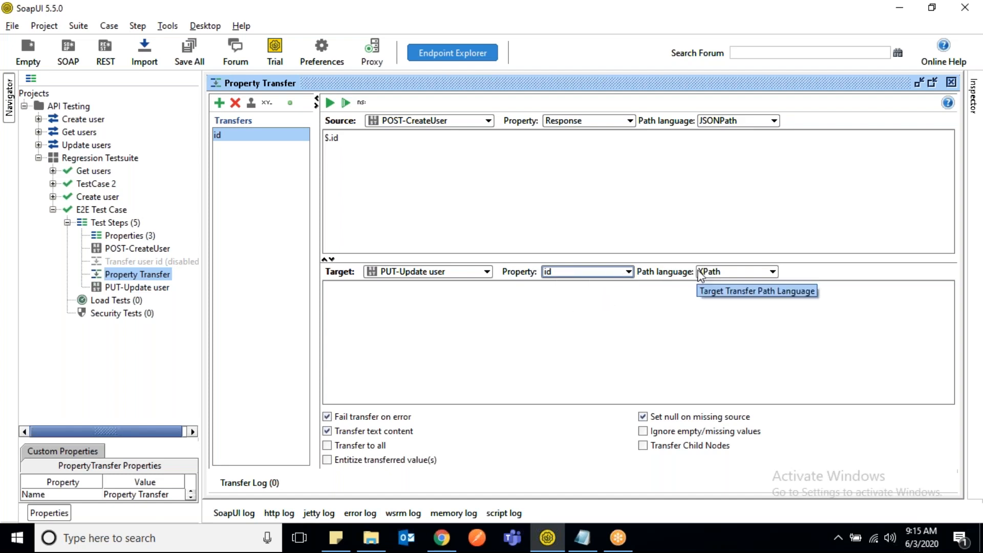
click(721, 270)
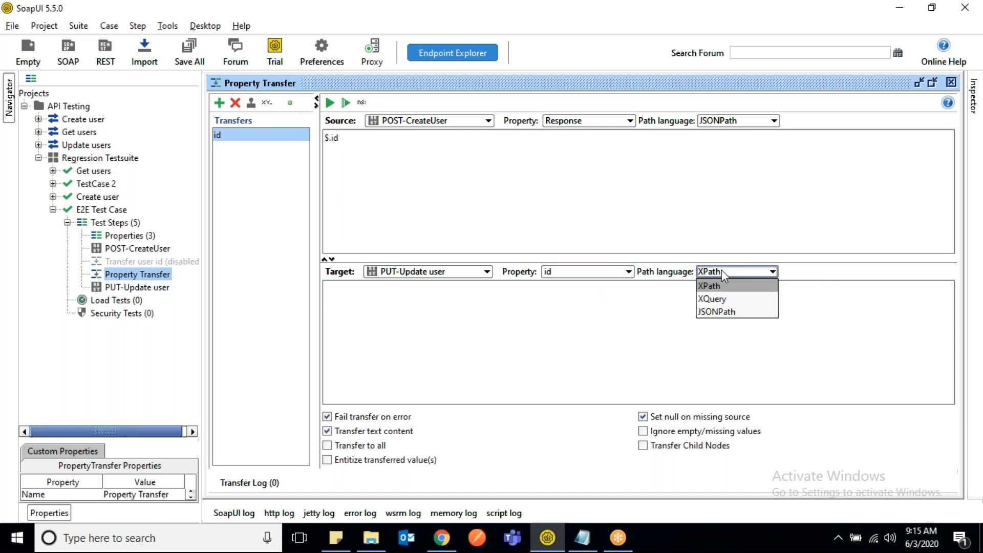
click(719, 312)
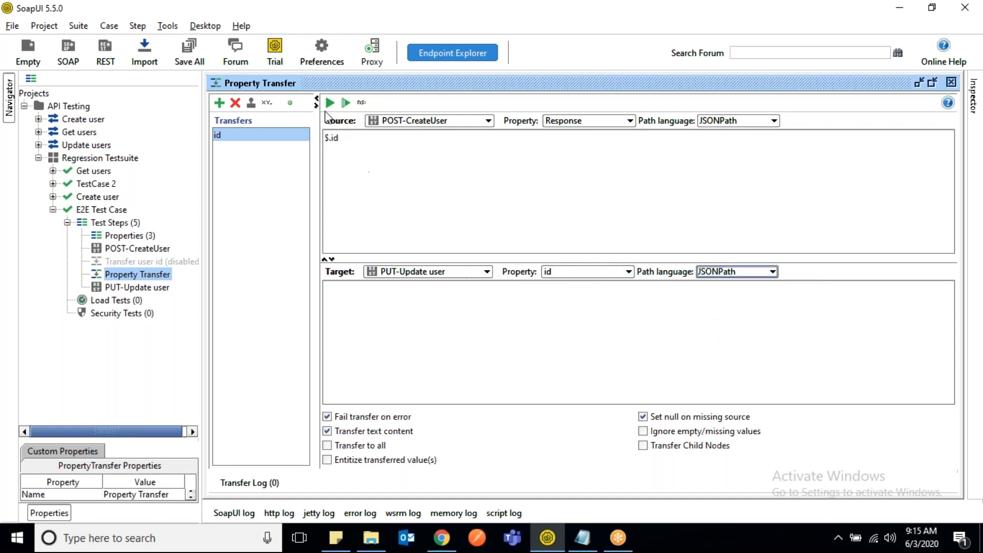
- Run the id transfer and check the id parameter value in the PUT-Update user request
click(329, 103)
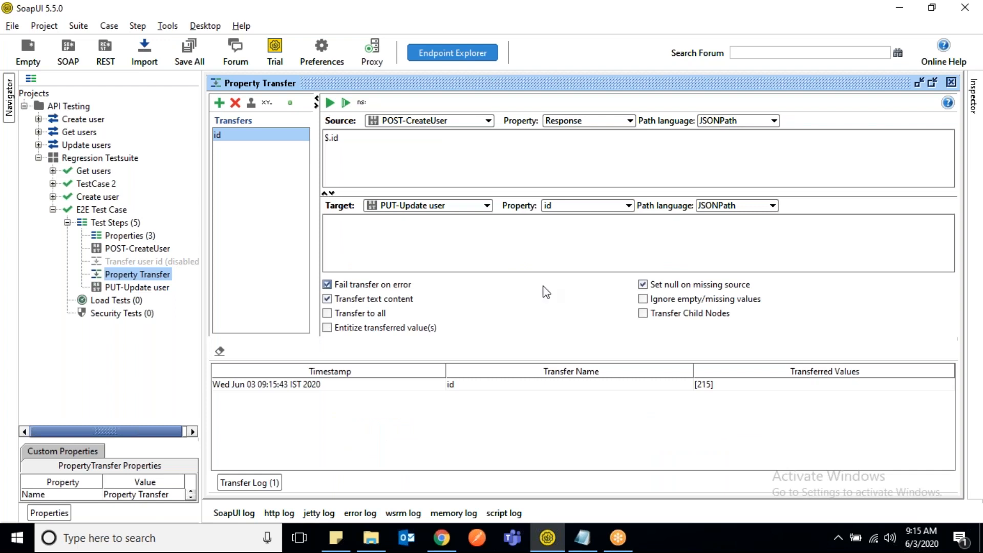
double_click(131, 288)
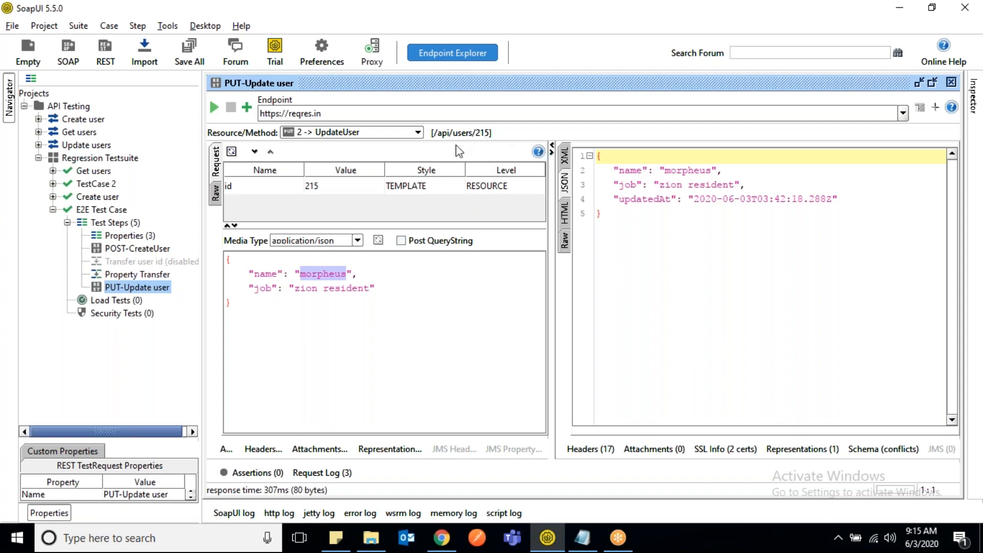
click(320, 192)
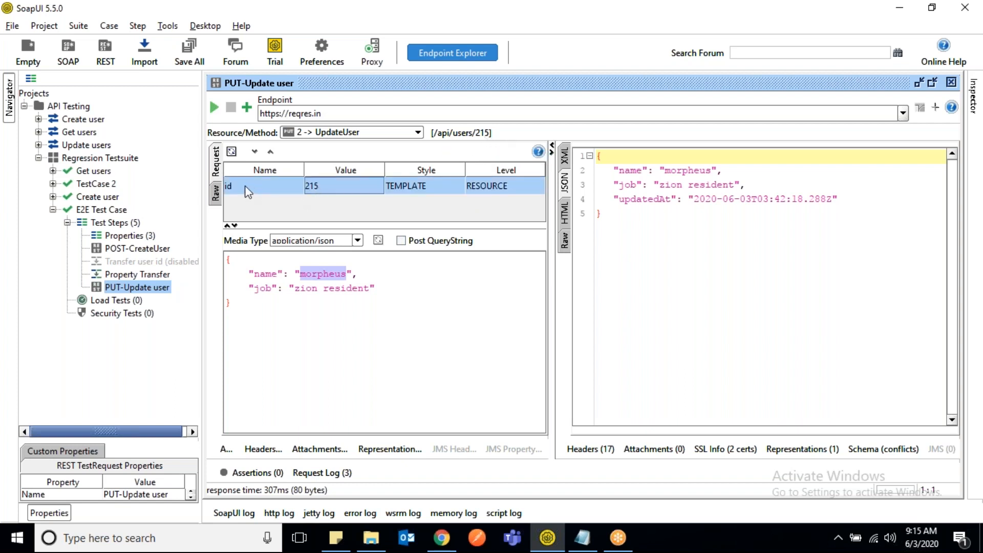
- Submit the POST-CreateUser request again to get a new user id in its response
click(147, 276)
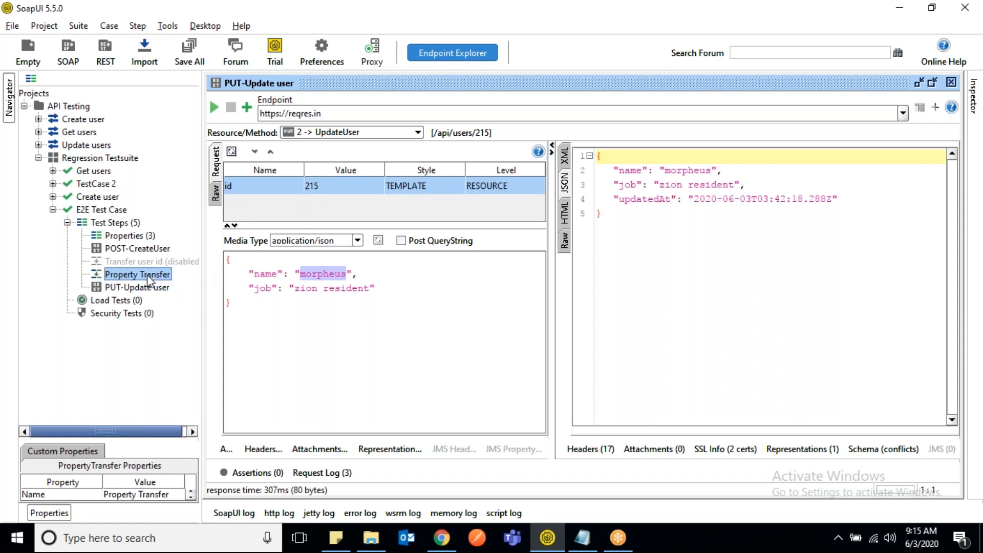
double_click(146, 249)
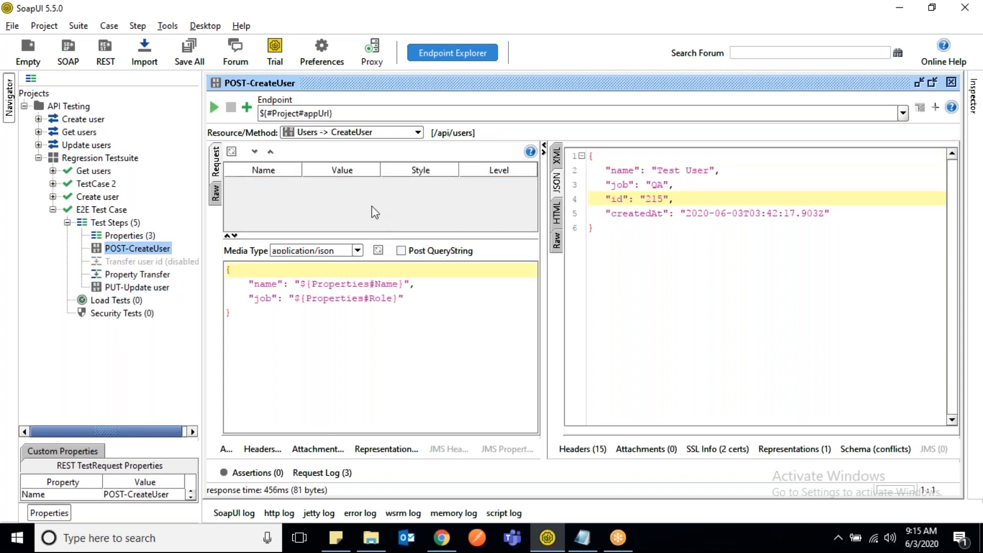
click(214, 108)
- Check the id parameter in PUT-Update user, then run the id transfer of Property Transfer again
double_click(136, 288)
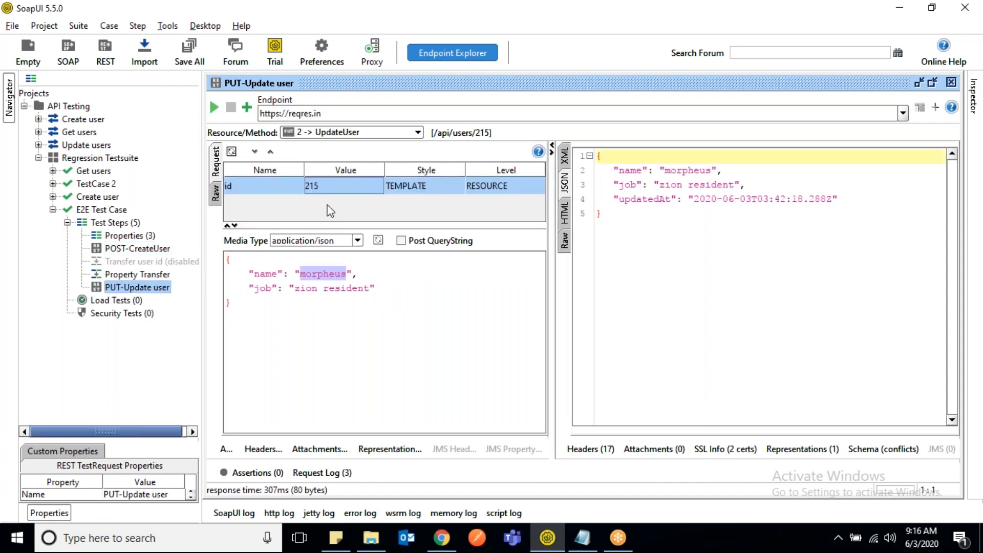
double_click(165, 275)
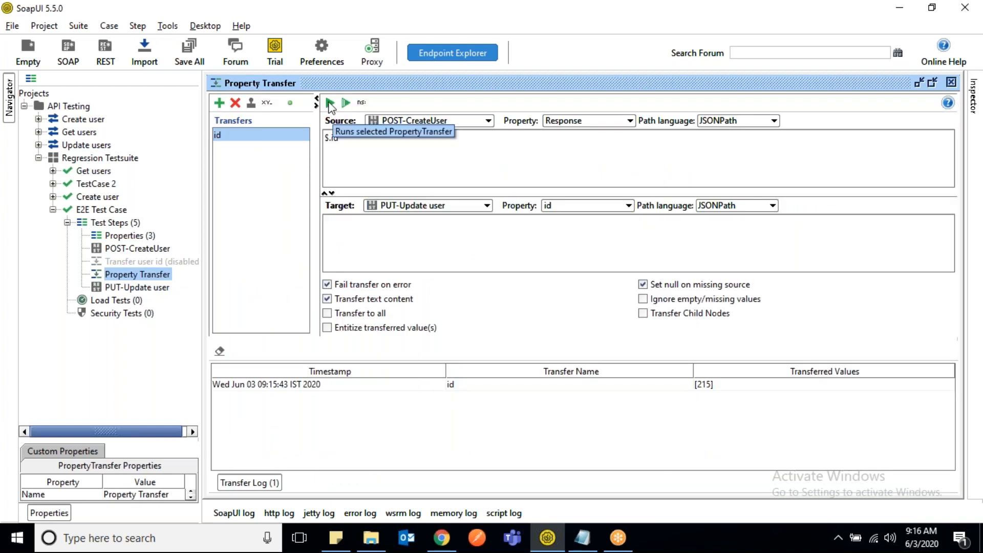
click(329, 103)
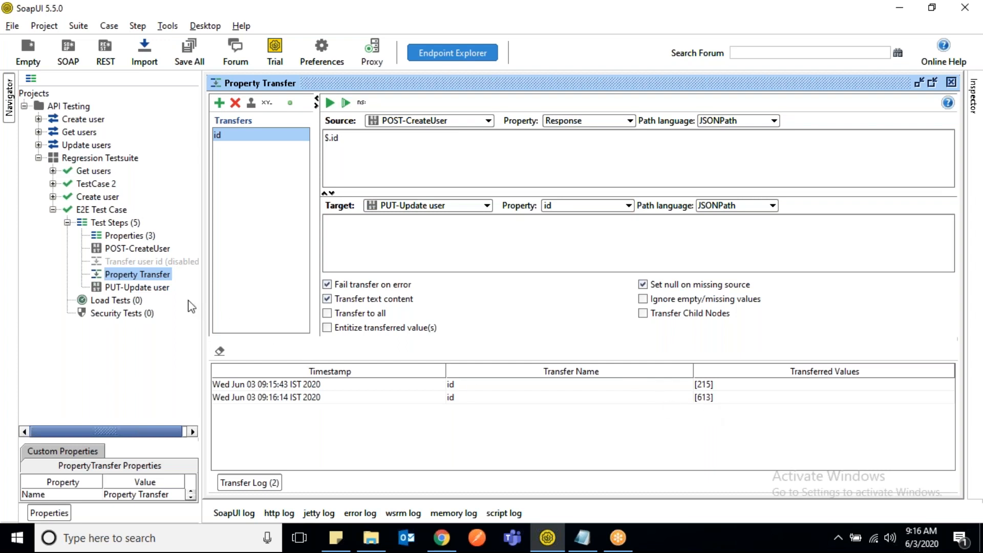
- Open PUT-Update user and check the id parameter value against the preceding test steps
double_click(159, 288)
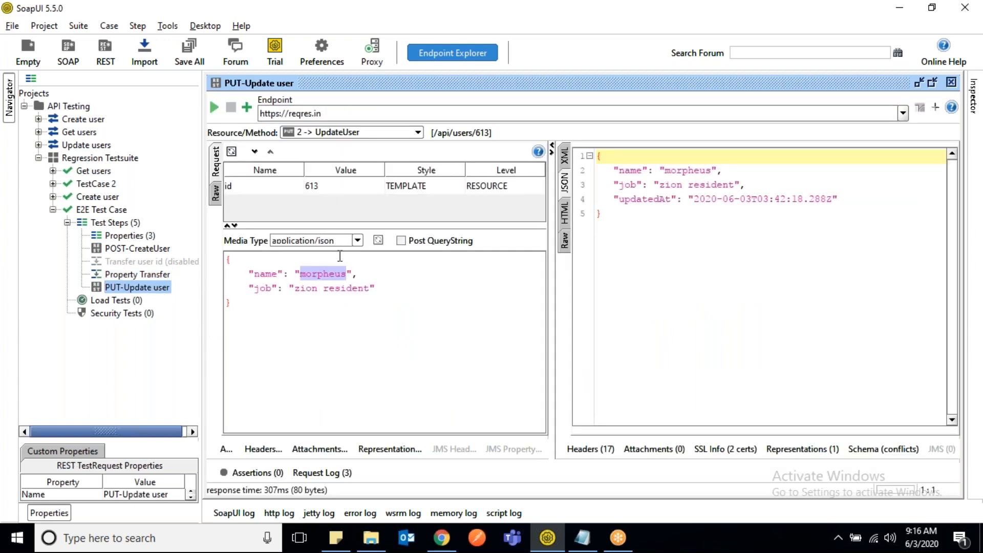
click(314, 190)
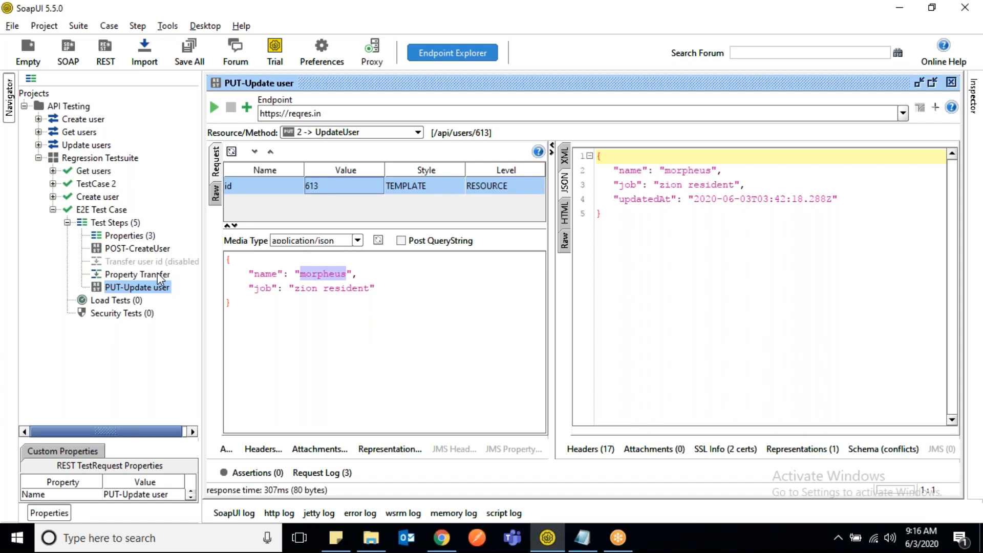
click(136, 289)
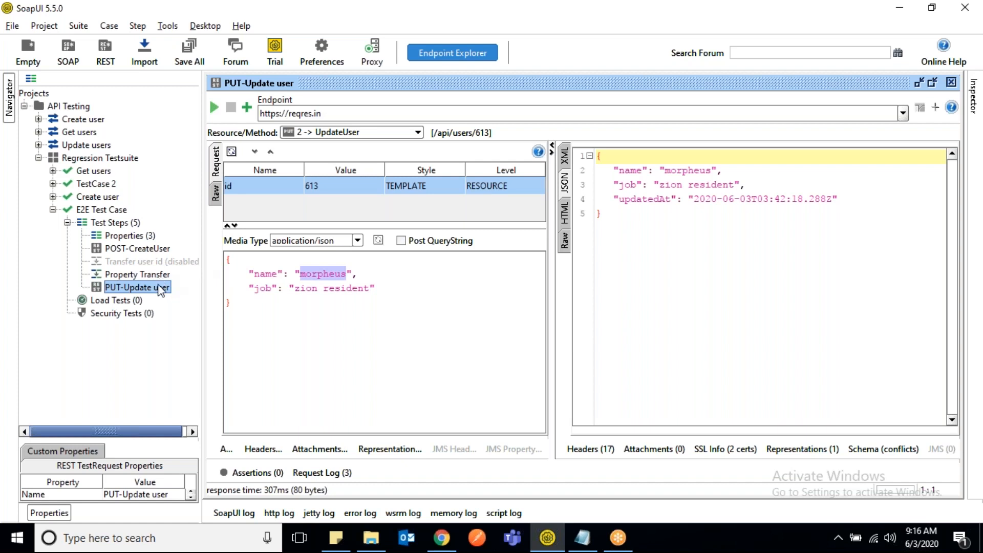
click(148, 236)
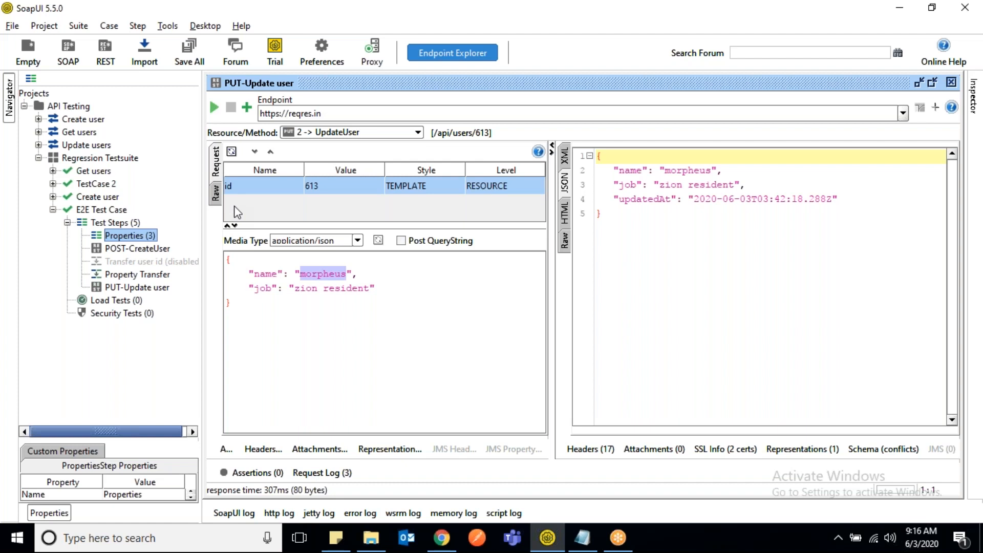
click(156, 253)
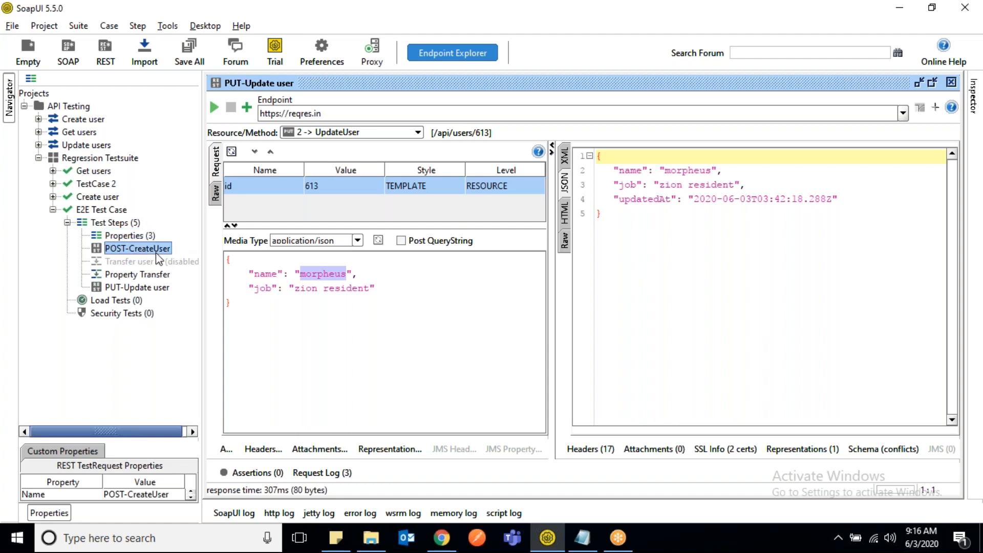
click(134, 236)
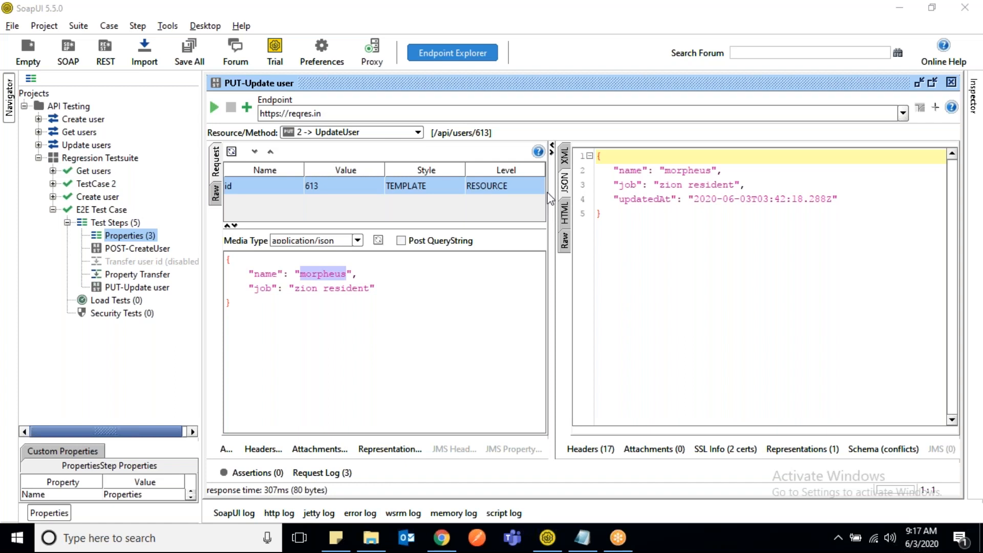
- Set the target property of the id transfer in Property Transfer to Request of PUT-Update user
double_click(140, 277)
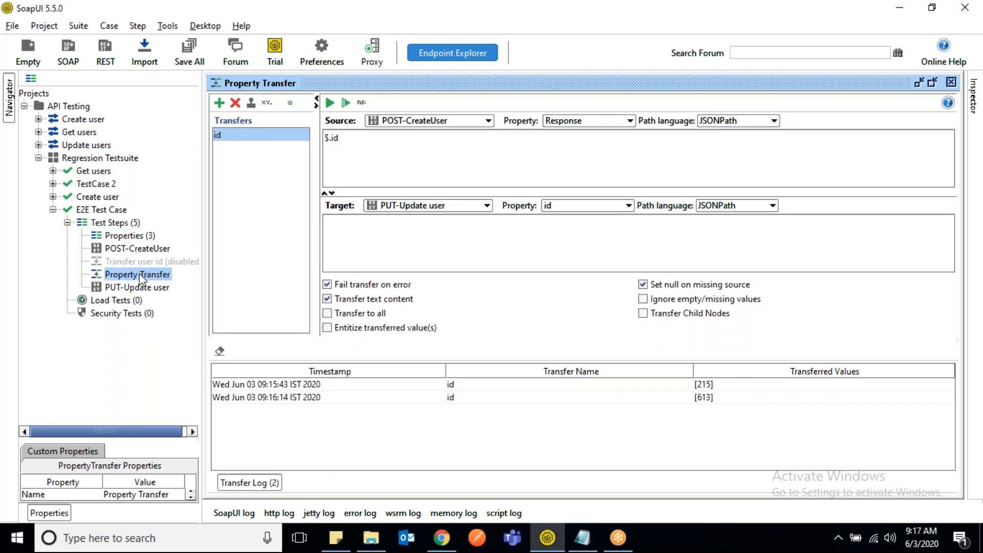
click(607, 207)
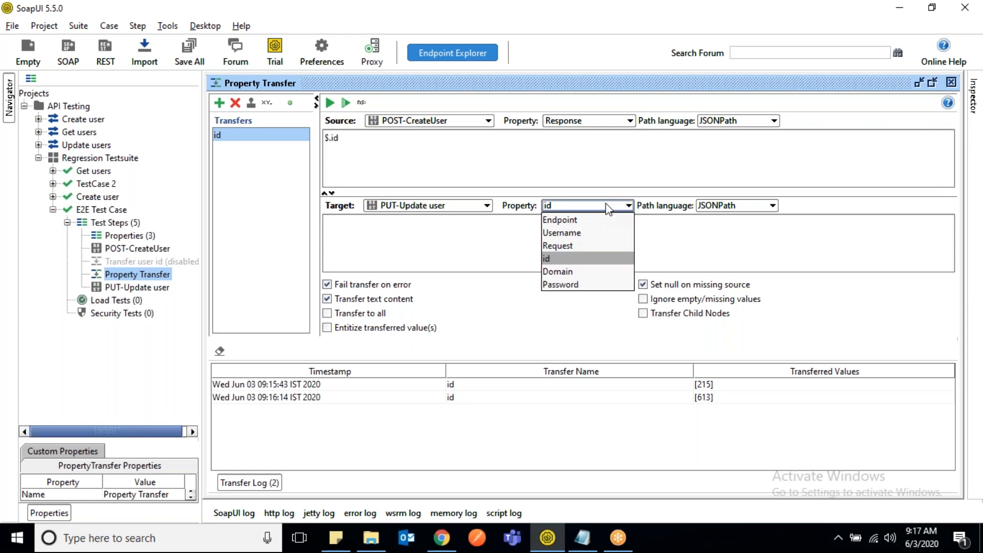
click(564, 245)
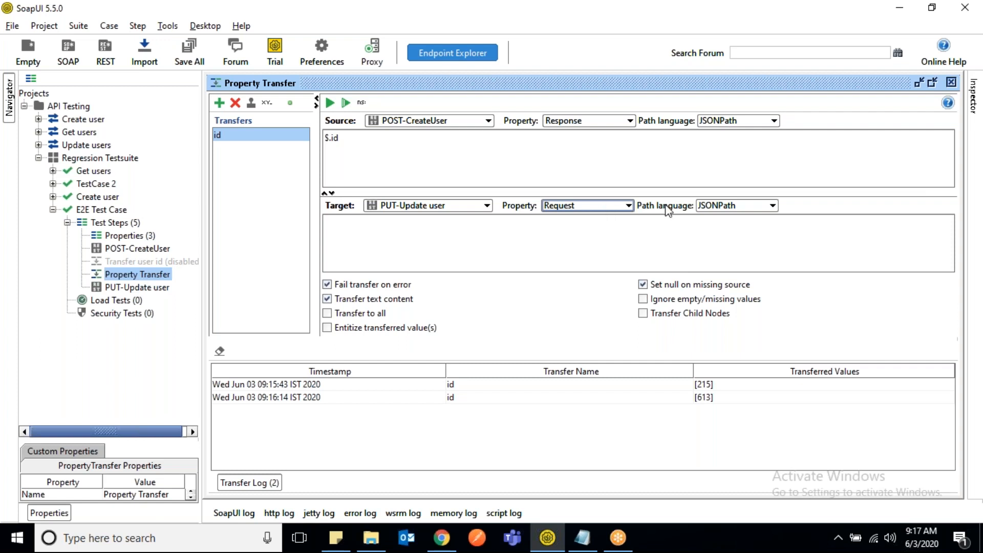
click(626, 207)
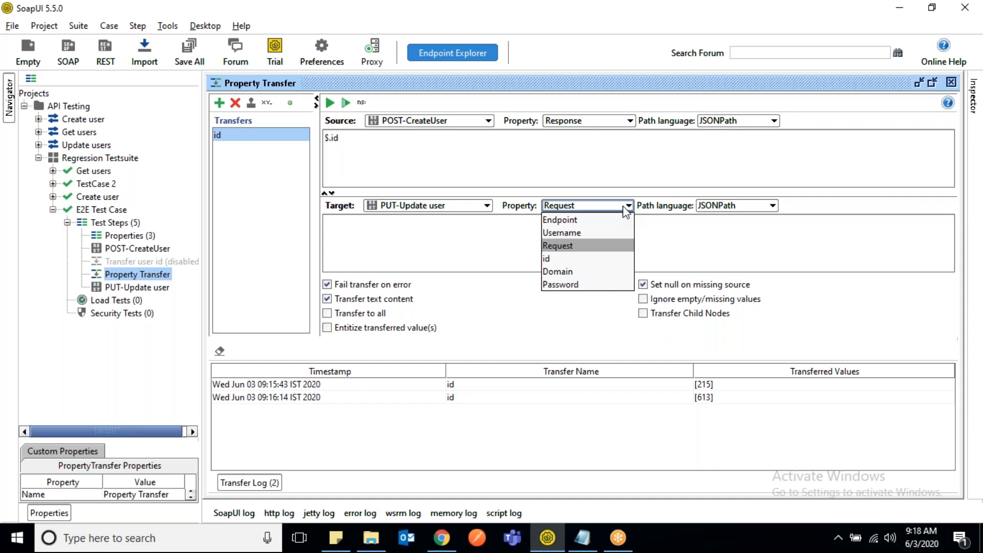
click(251, 218)
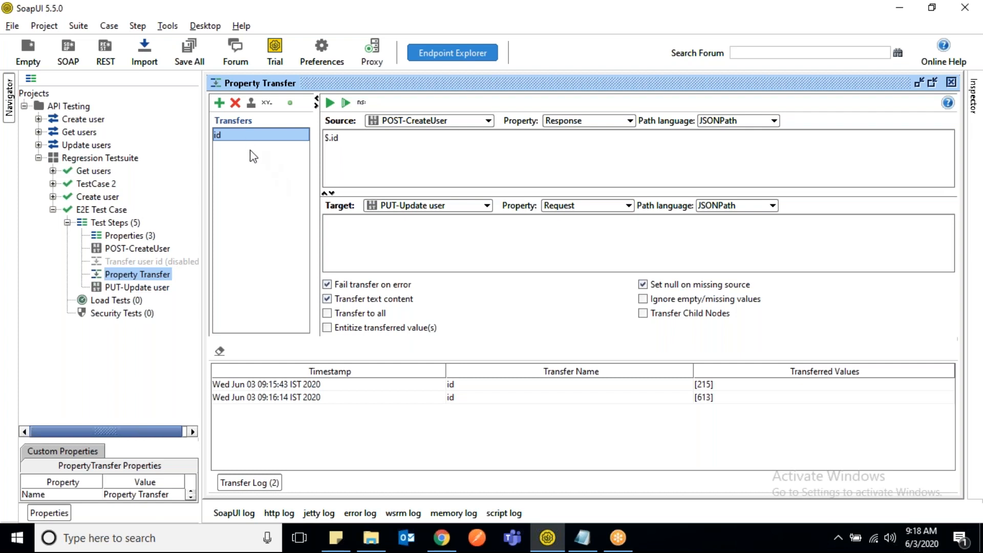
click(221, 104)
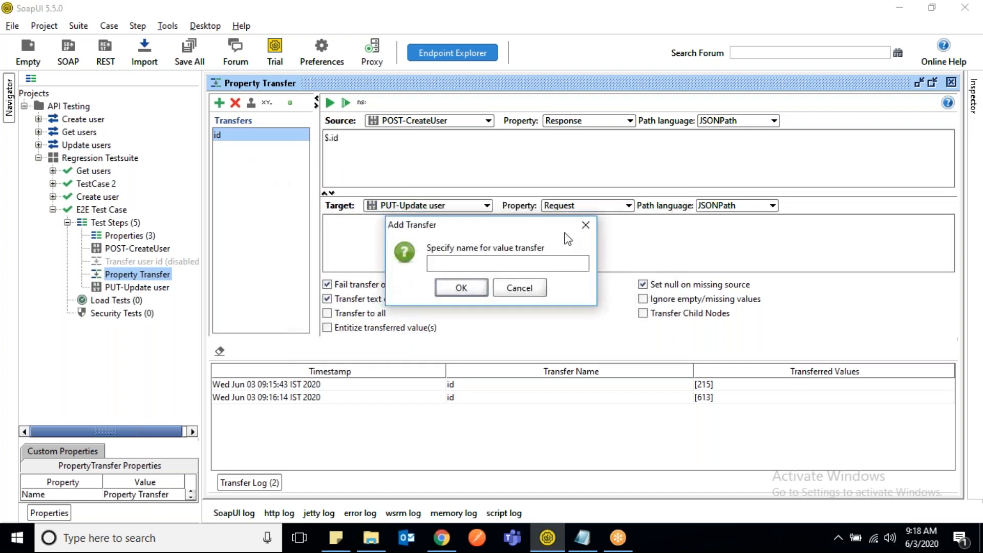
click(588, 227)
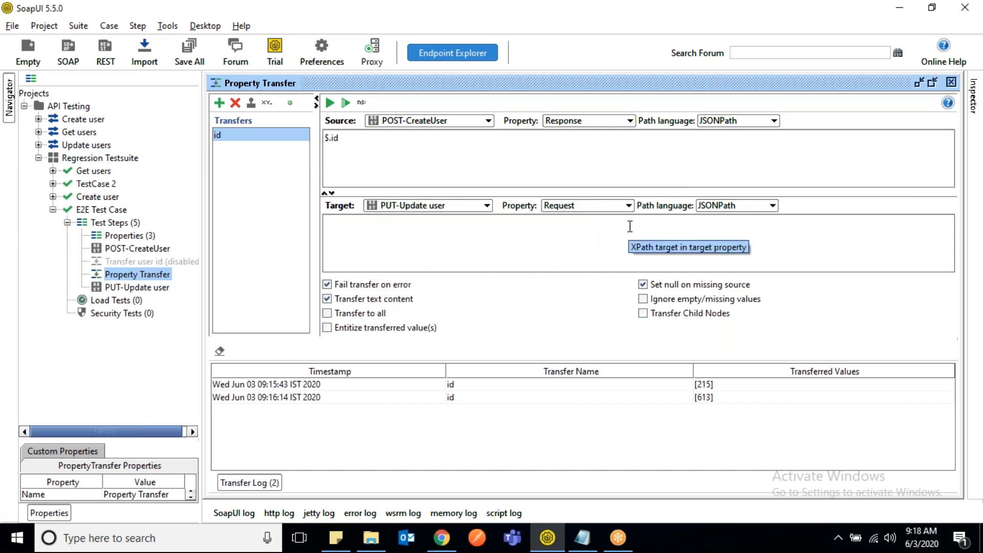
click(223, 140)
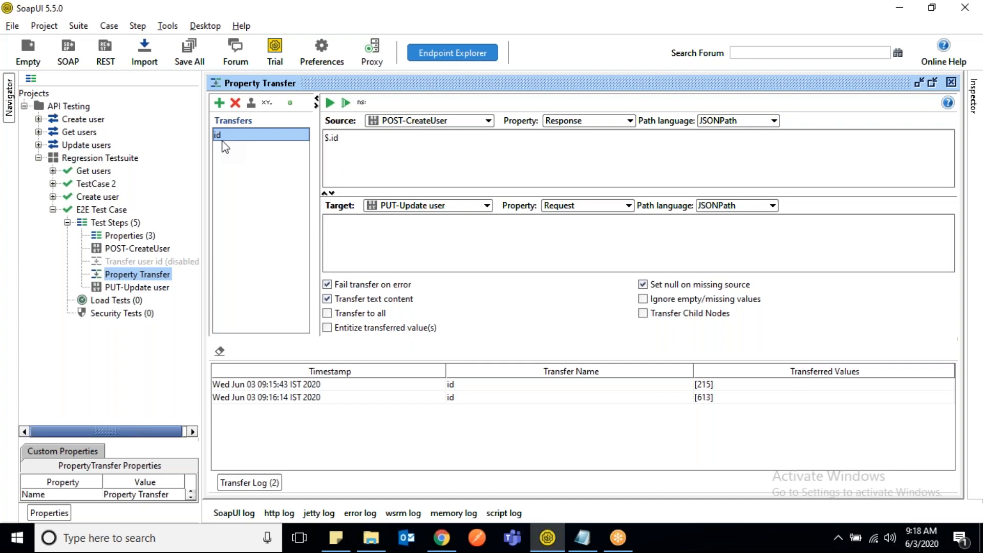
click(131, 236)
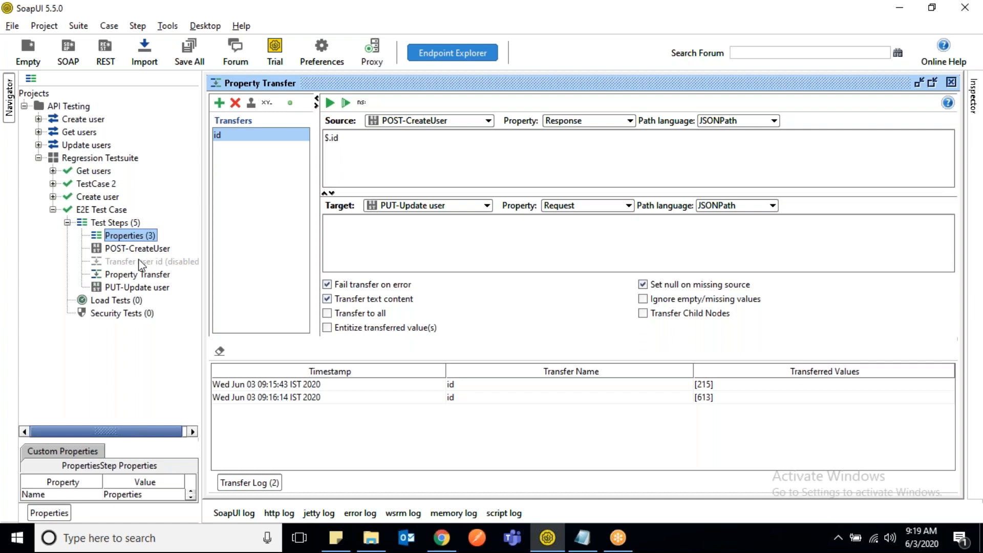
click(159, 250)
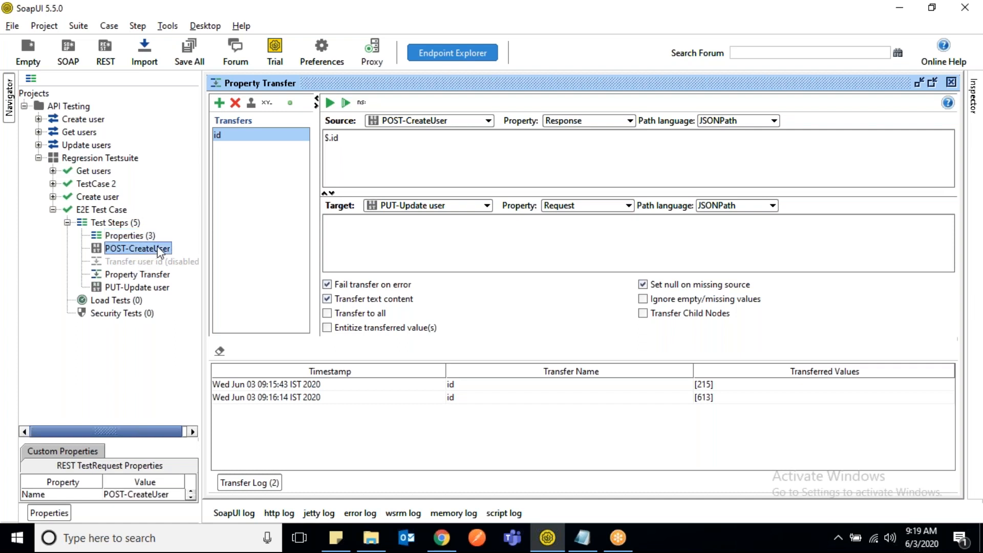
click(147, 288)
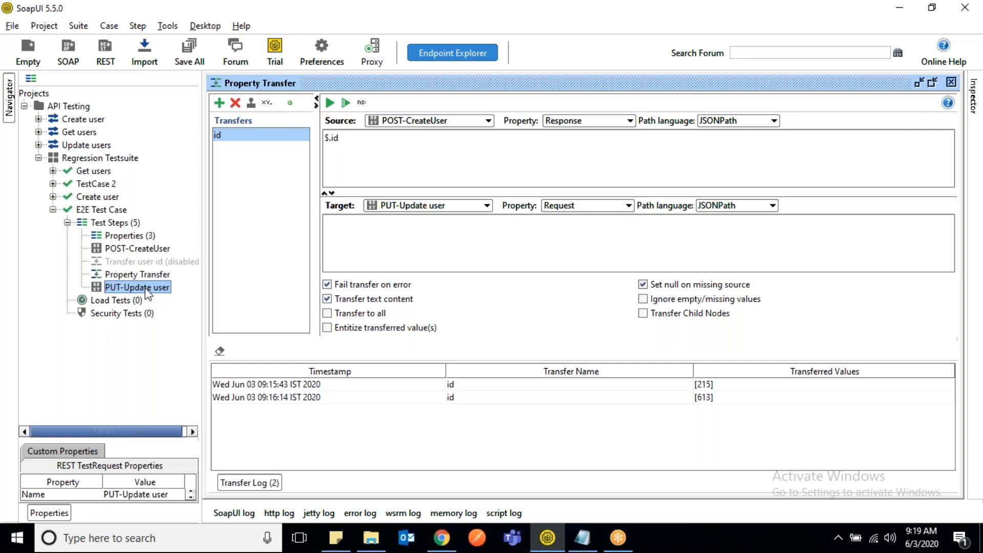
click(719, 25)
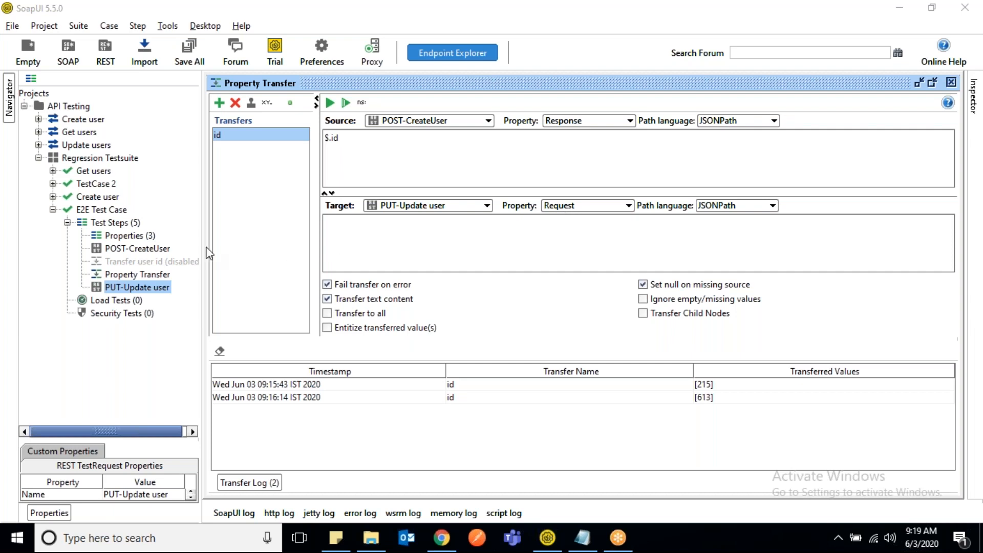
click(132, 239)
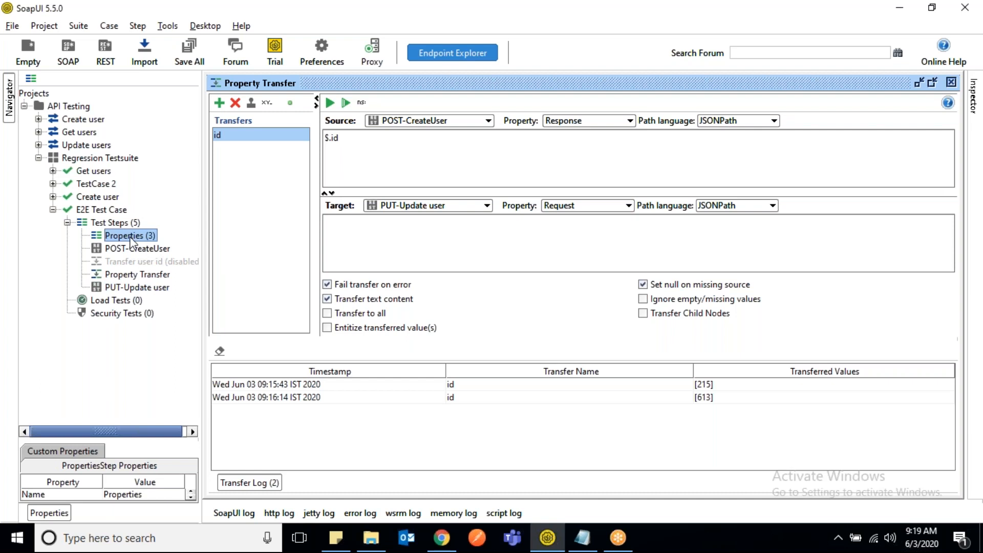
- Insert the Name property from the Properties step into the name value of the PUT-Update user request body
double_click(133, 287)
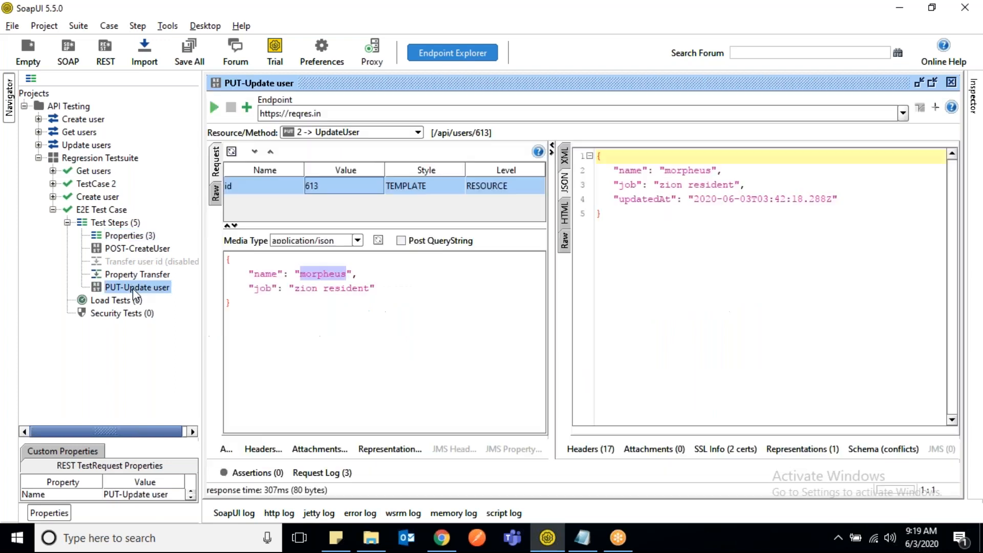
click(132, 237)
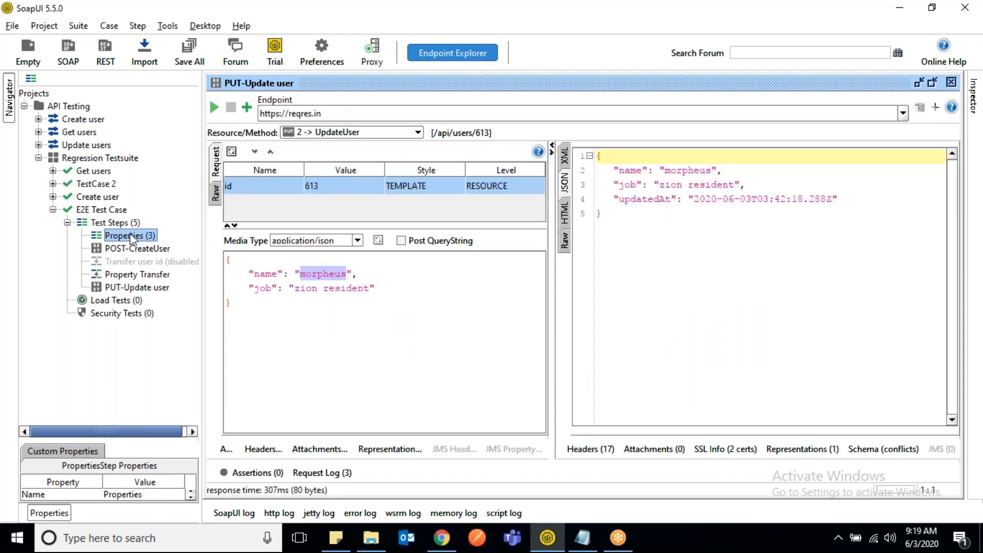
right_click(331, 273)
mouse_move(376, 423)
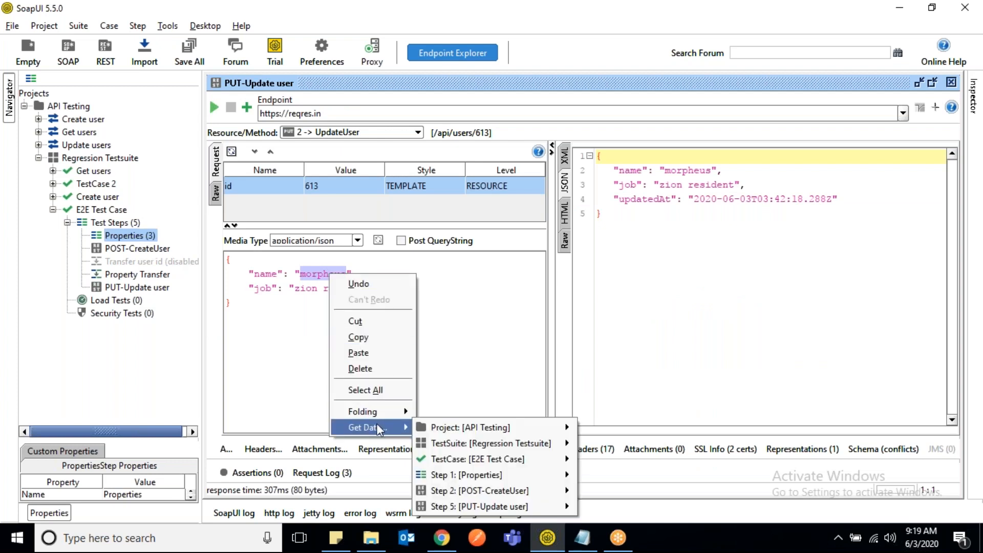
mouse_move(489, 476)
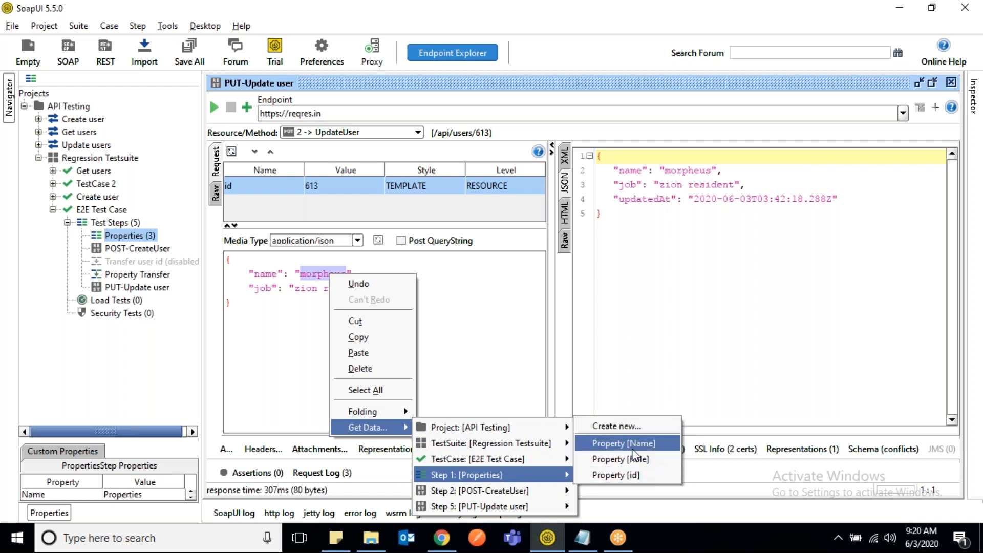
click(632, 448)
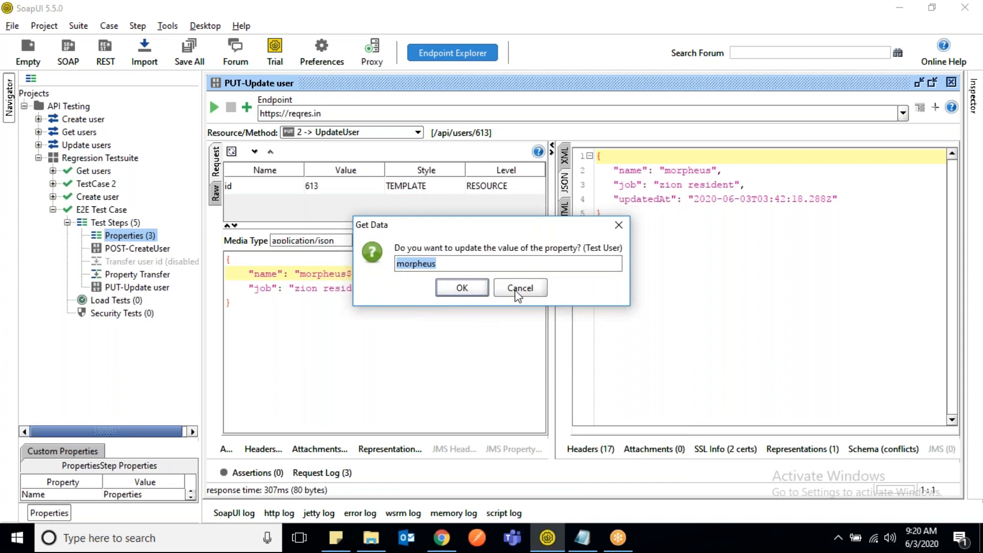
click(462, 288)
- Remove the literal morpheus from the name value, leaving only ${Properties#Name}
click(353, 277)
key(BackSpace)
key(BackSpace)
key(BackSpace)
key(BackSpace)
key(BackSpace)
key(BackSpace)
key(BackSpace)
key(BackSpace)
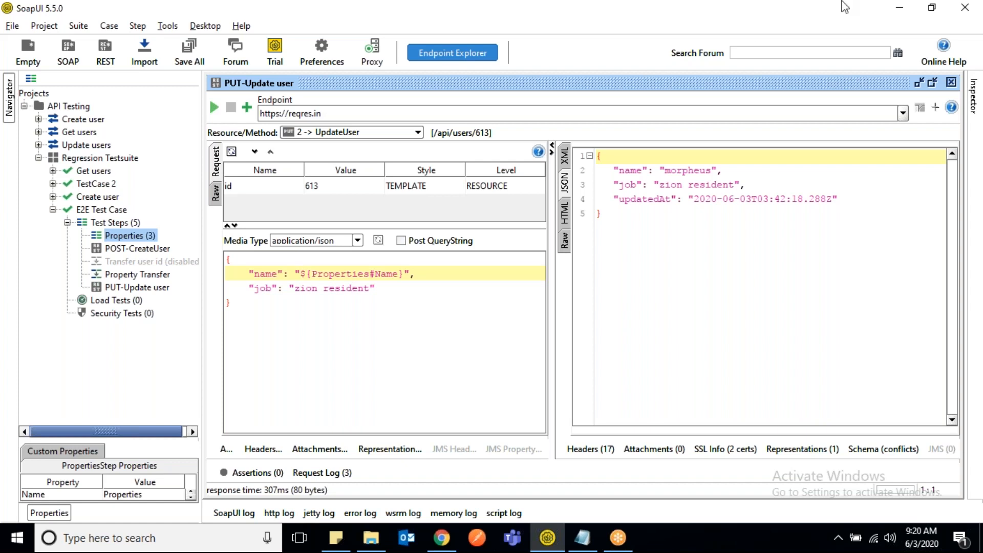
- Switch to Day 03.txt in Notepad and add an "Assertions:" heading with a dashed underline below the PUT payload
click(722, 21)
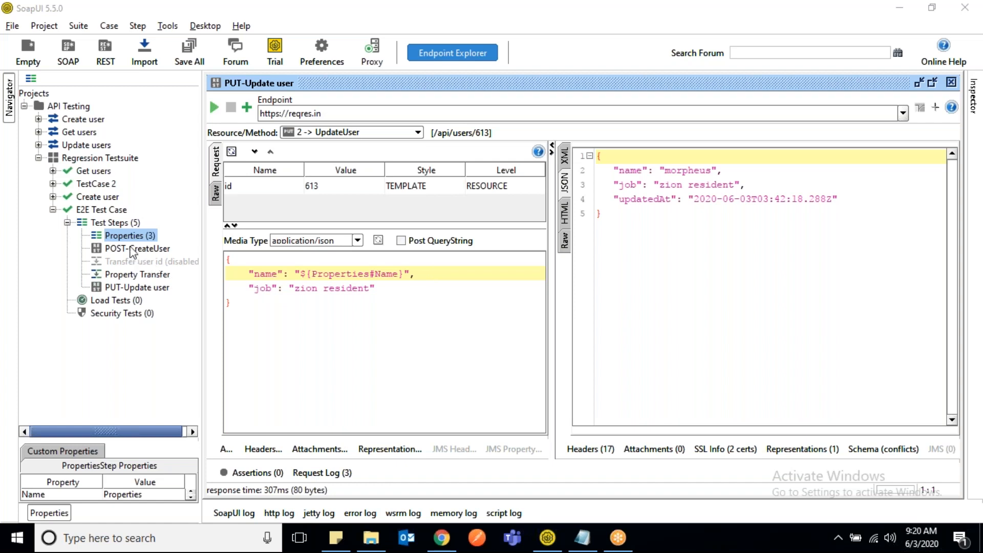
click(583, 538)
click(42, 465)
key(Return)
key(Return)
key(Return)
key(Return)
key(Return)
key(Return)
key(Return)
key(Return)
key(Return)
key(Return)
key(Return)
key(Return)
key(Return)
key(Return)
key(Return)
key(Return)
key(Return)
key(Return)
key(Return)
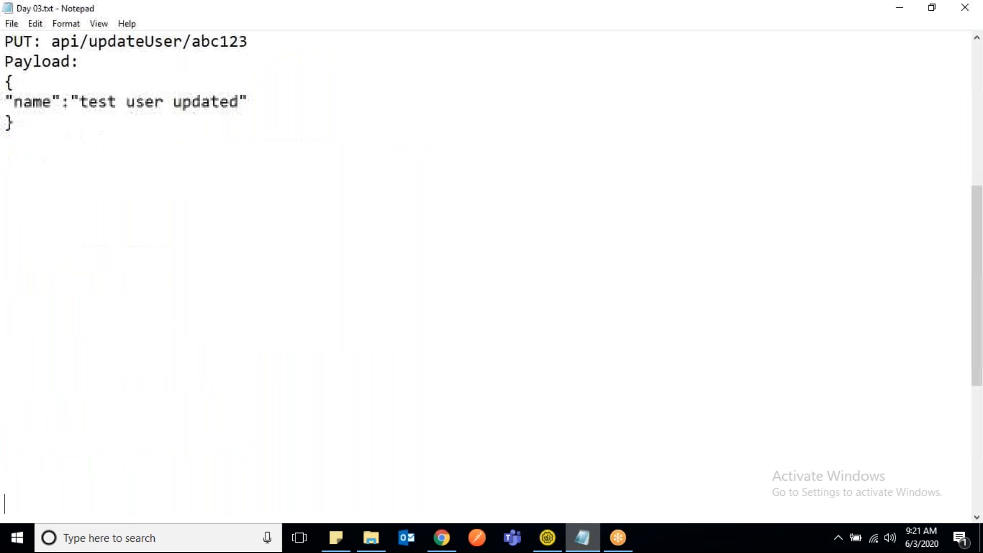
key(Up)
key(Up)
key(Up)
key(Up)
key(Up)
key(Up)
key(Up)
key(Up)
key(Up)
key(Up)
key(Up)
key(Up)
key(Up)
key(Up)
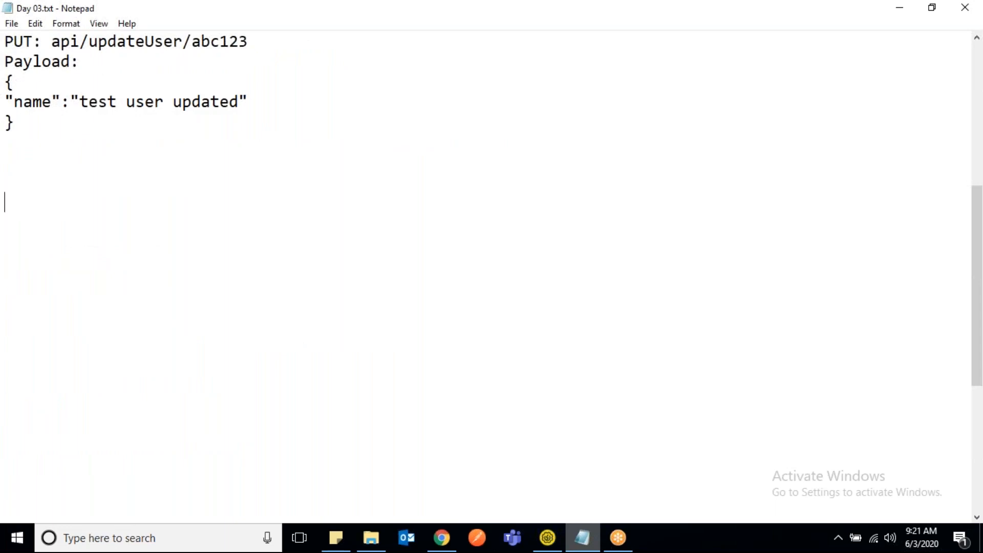
text(Assertions:)
key(Return)
text(-----------)
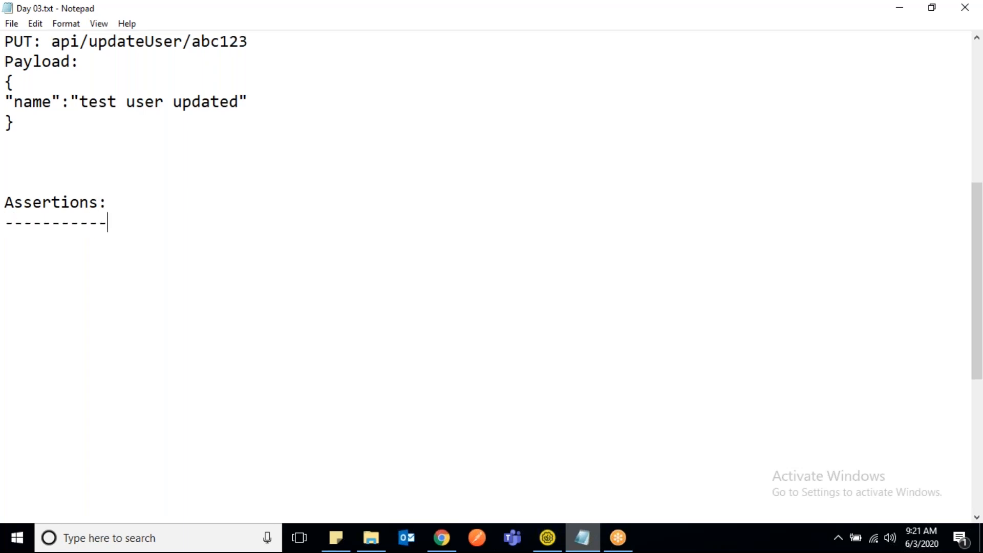
- Write "To validate response" beneath the Assertions heading
key(Return)
text(To )
text(b)
key(BackSpace)
text(av)
key(BackSpace)
key(BackSpace)
text(validate)
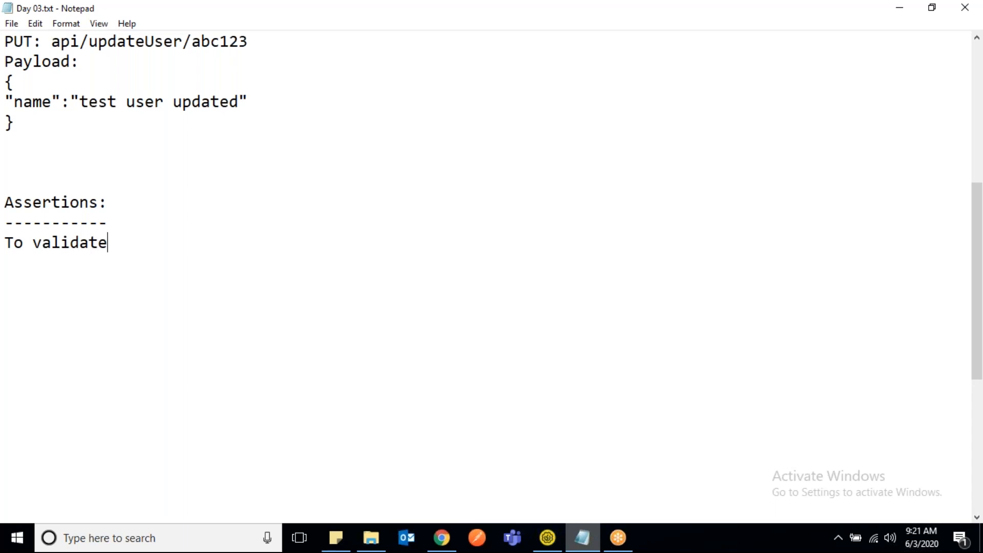
text( response)
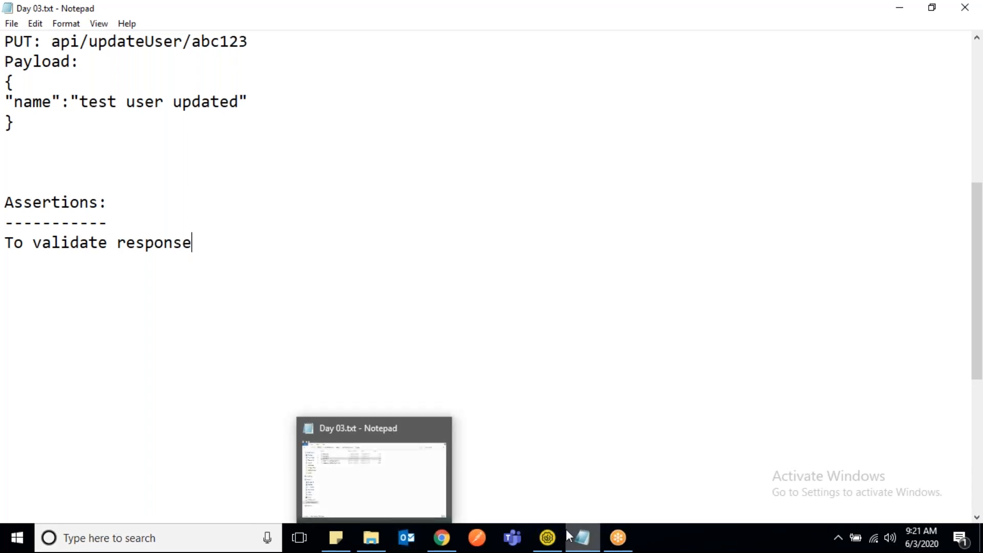
- Switch back to SoapUI and examine the PUT-Update user response body, particularly its name value
click(548, 538)
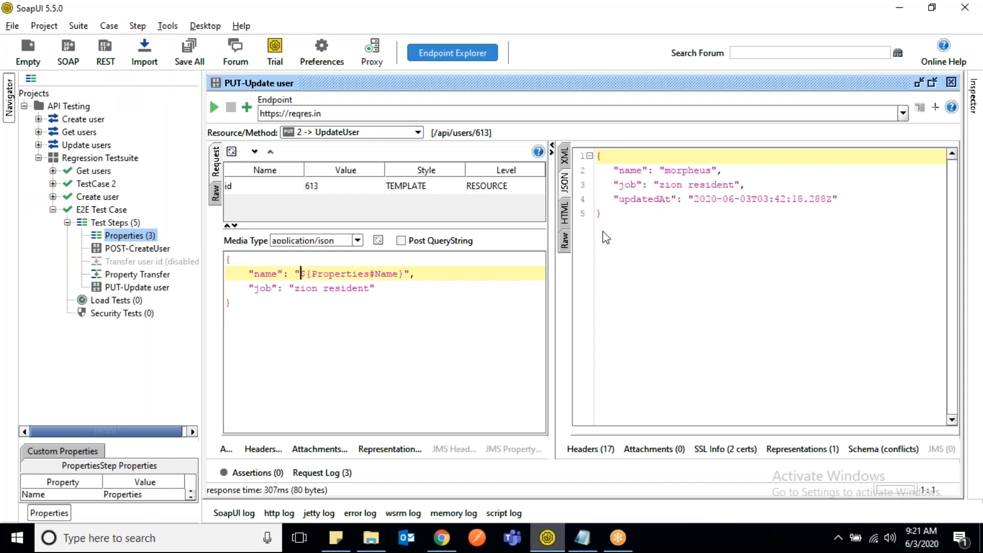
drag(612, 223, 602, 156)
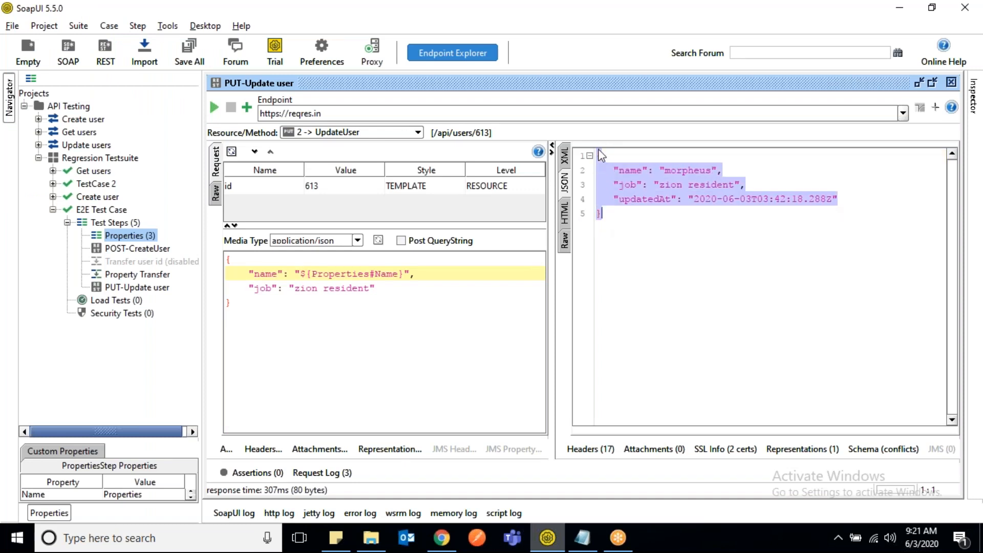
click(644, 233)
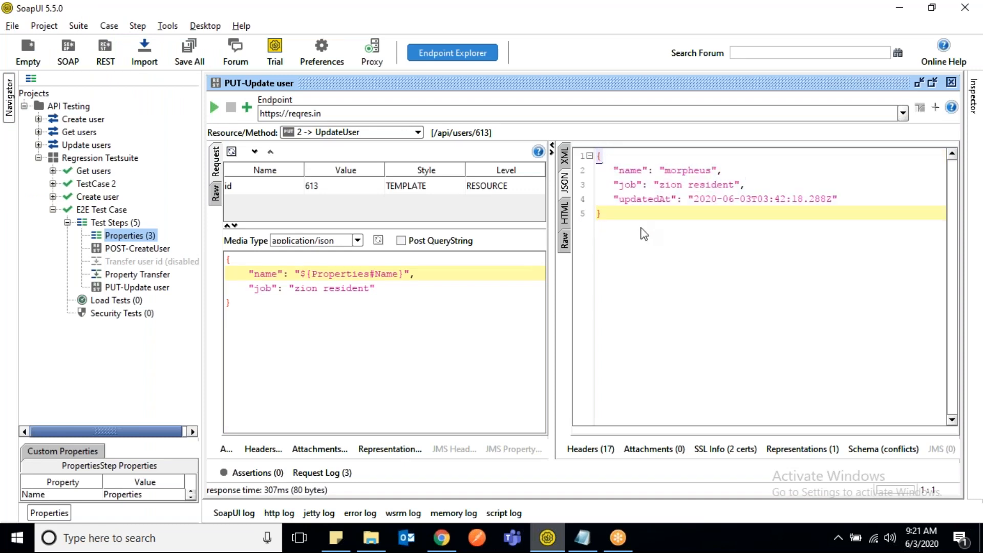
double_click(688, 171)
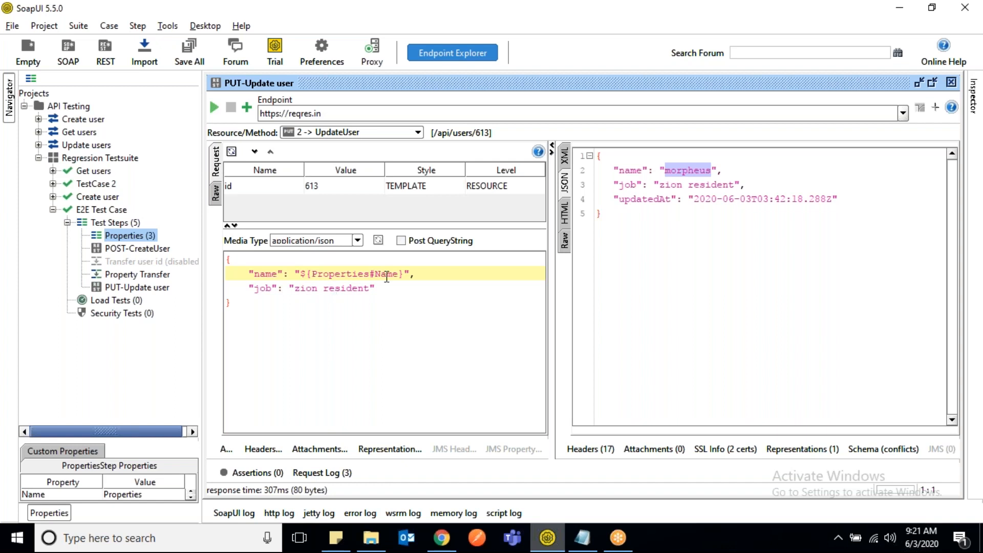
- Inspect the job value in the PUT-Update user response
double_click(671, 185)
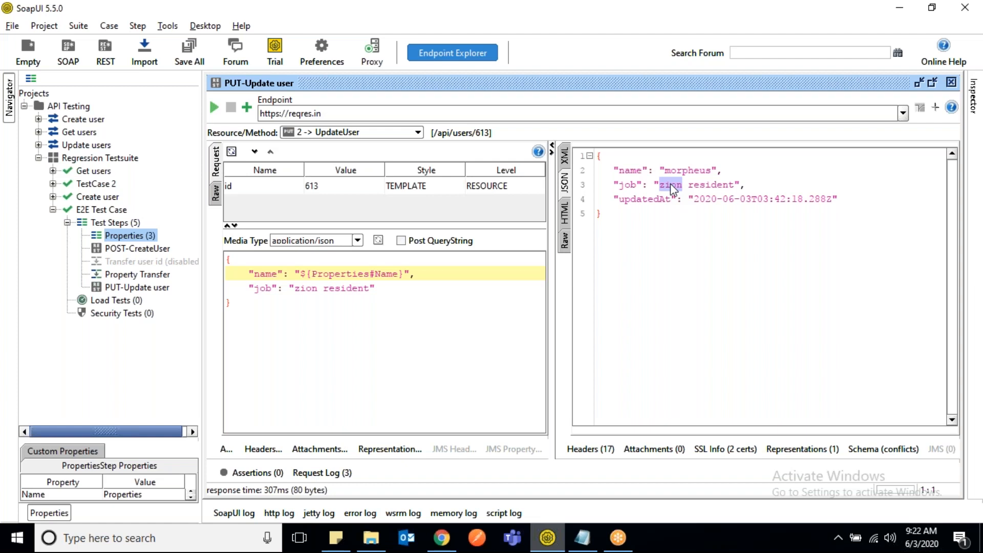
click(745, 172)
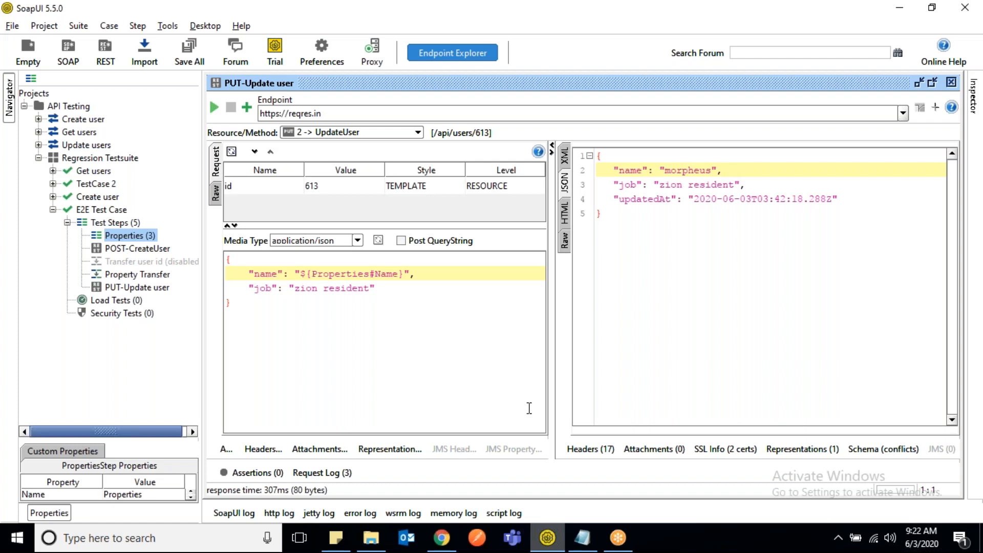
- Switch to Day 03.txt in Notepad and add "Status code" below "To validate response", separated by a blank line
click(589, 543)
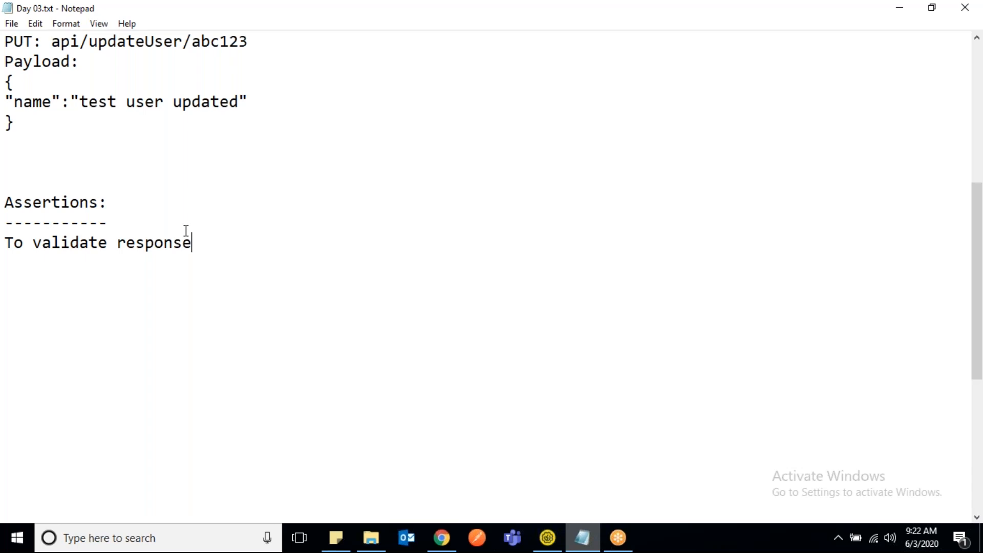
key(Return)
key(Return)
text(Status code)
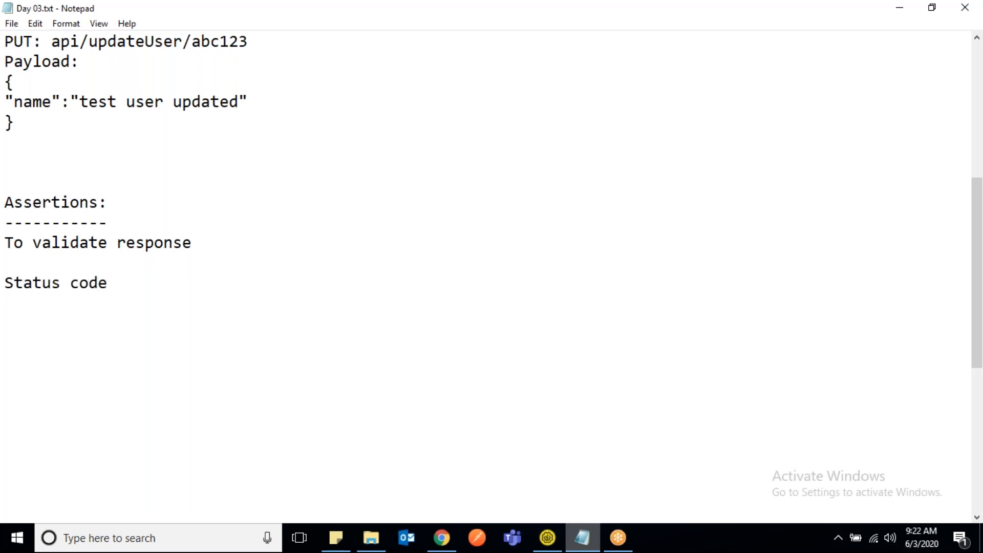
- Add "response property" on a new line beneath "Status code"
key(Return)
text(response)
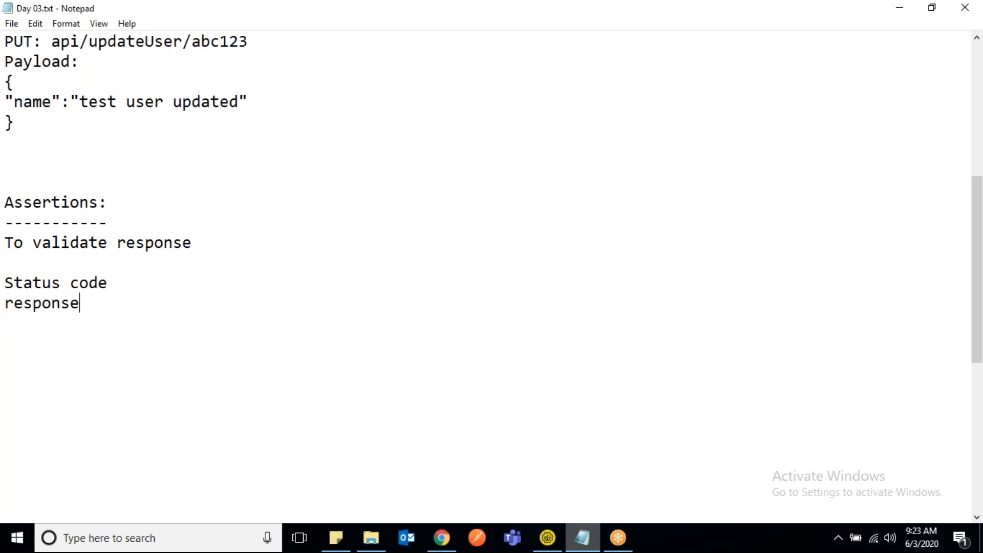
text( property)
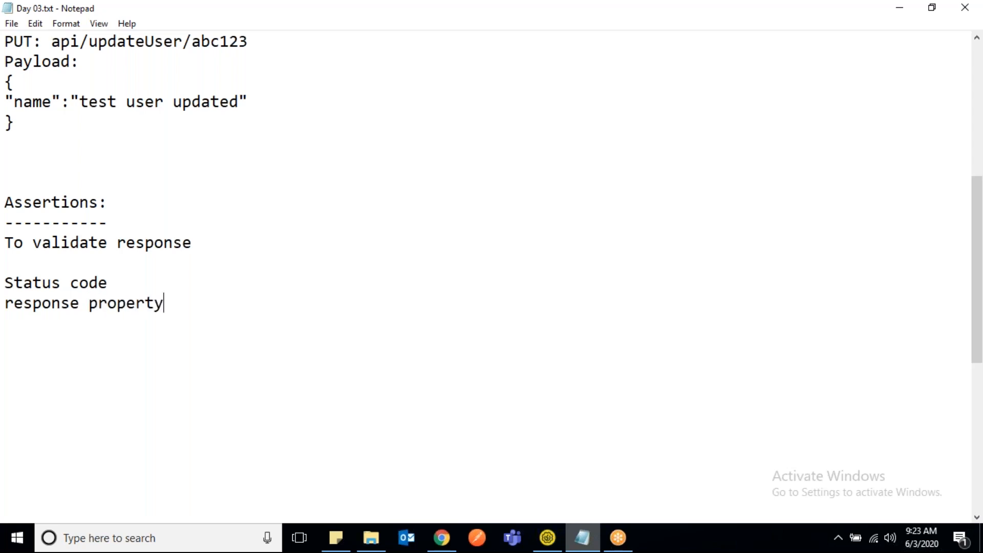
- Add "SLA (2 s)" as the next item in the list of response validations
key(Return)
text(SLA (2 s)
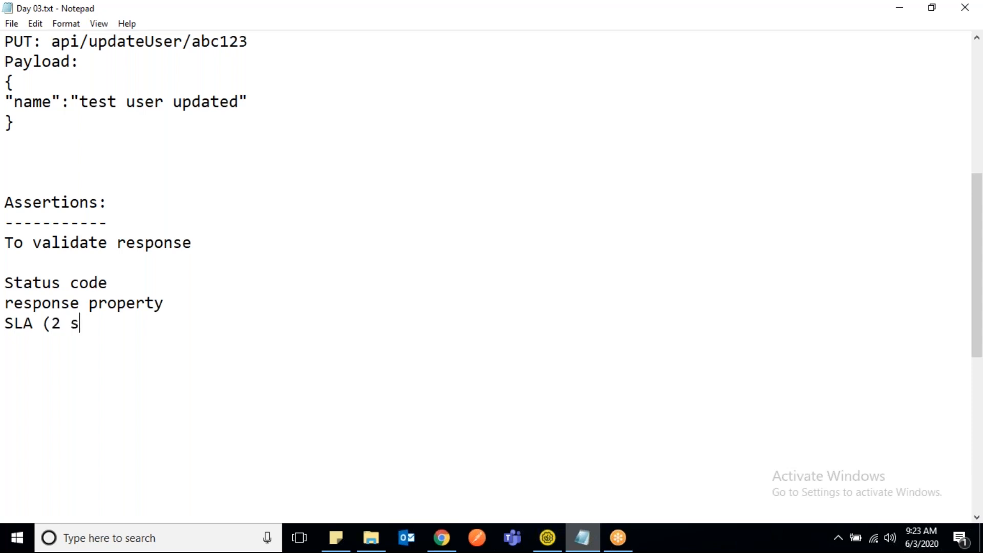
text())
drag(95, 322, 4, 323)
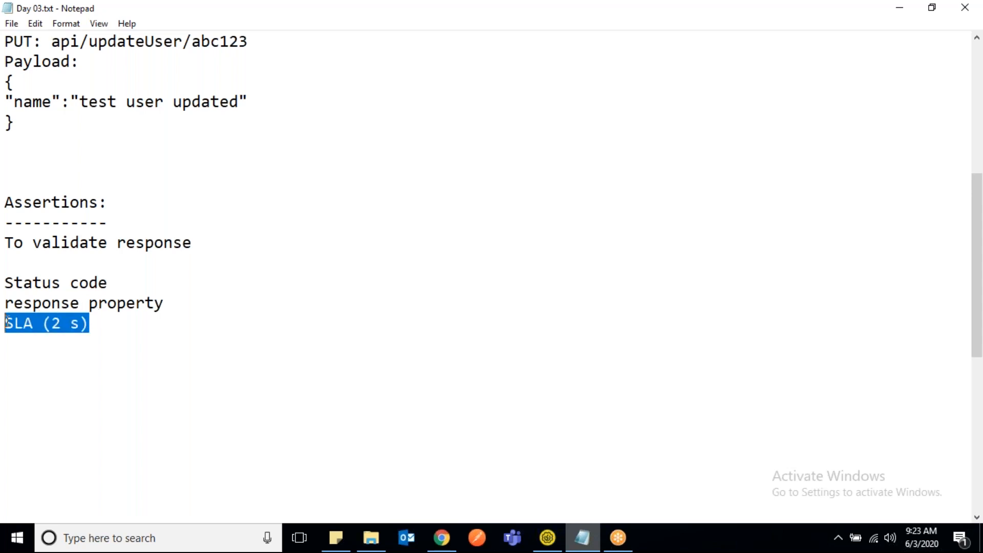
click(142, 198)
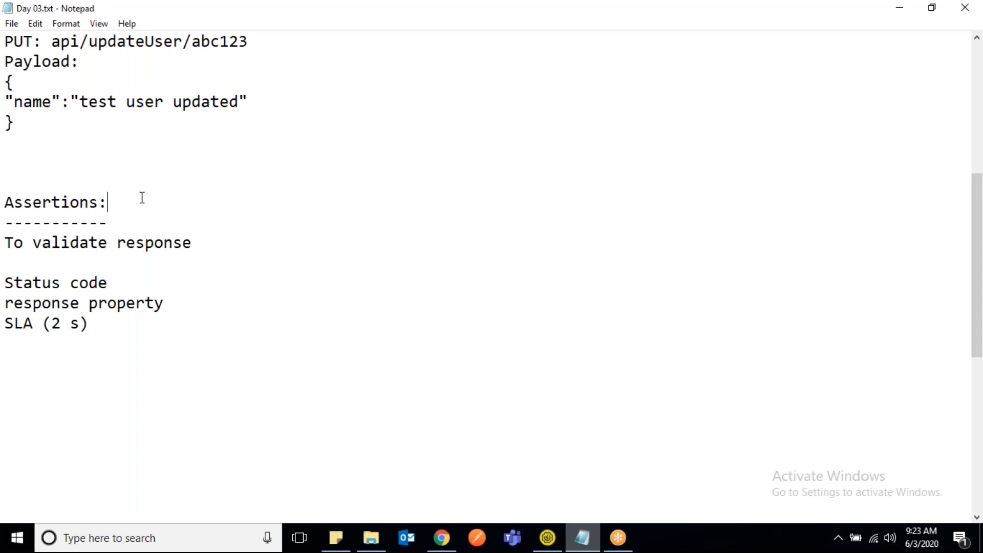
- Append "path match" and "existence property" on separate lines after the SLA item
click(101, 317)
key(Return)
text(path match)
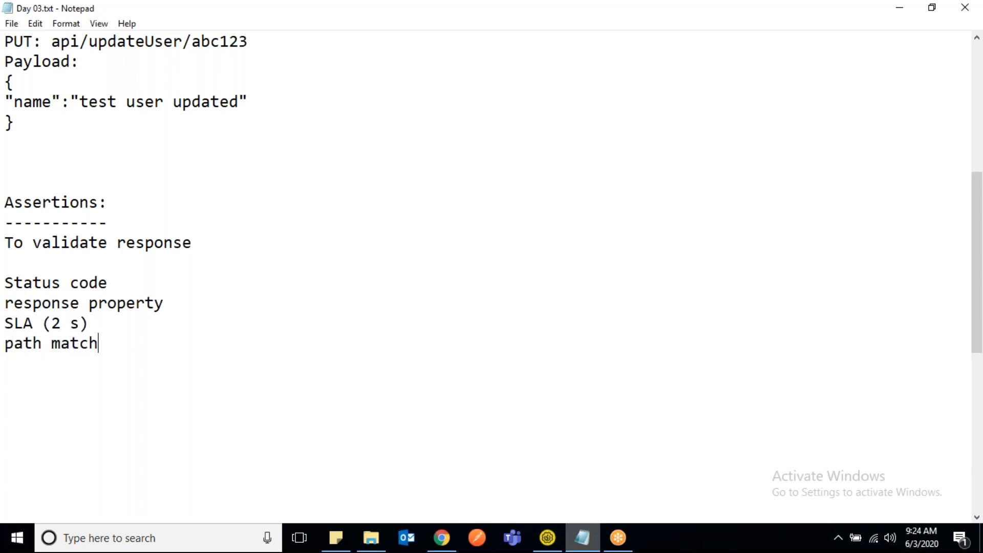
key(Return)
text(exist)
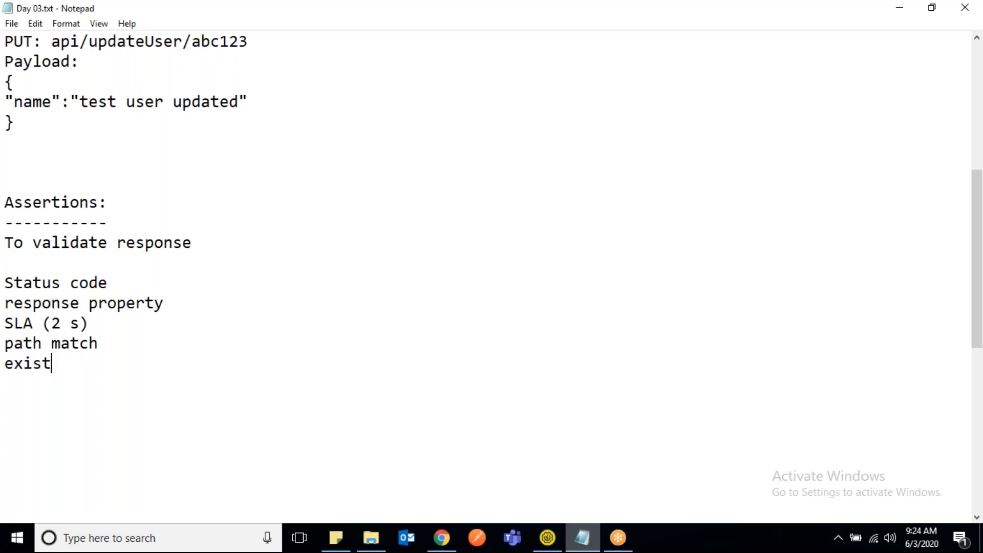
text(ence property)
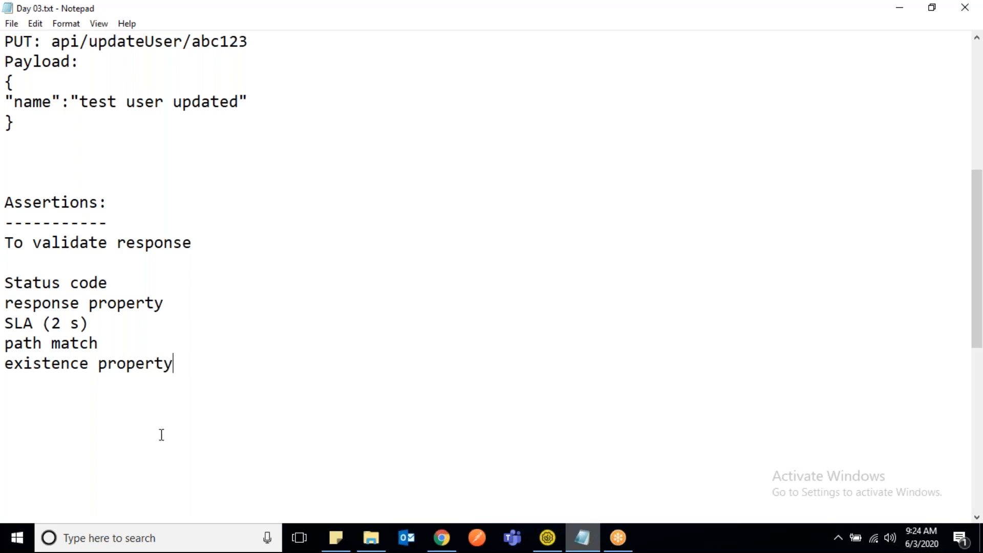
- Switch to SoapUI and open the POST-CreateUser test step with its list of assertions expanded
click(538, 548)
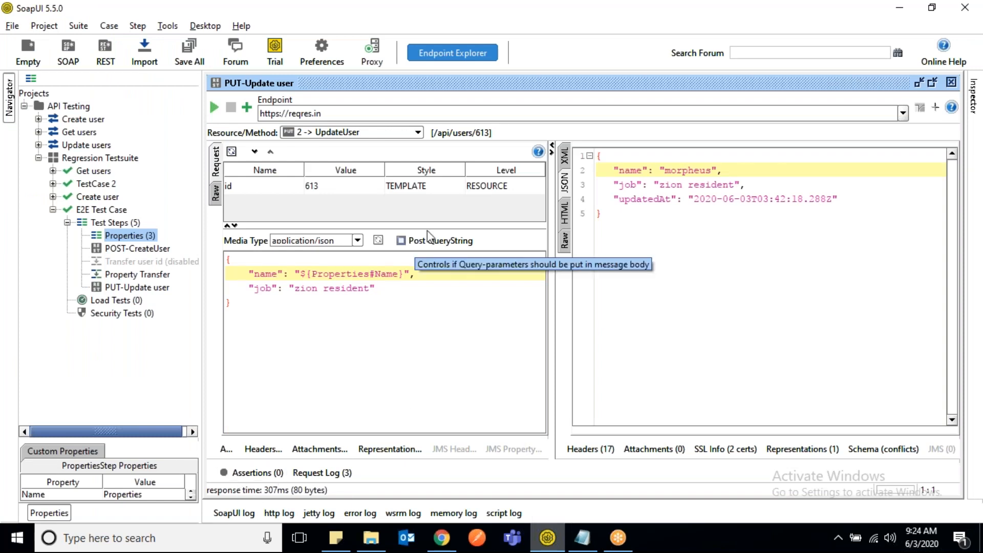
double_click(434, 85)
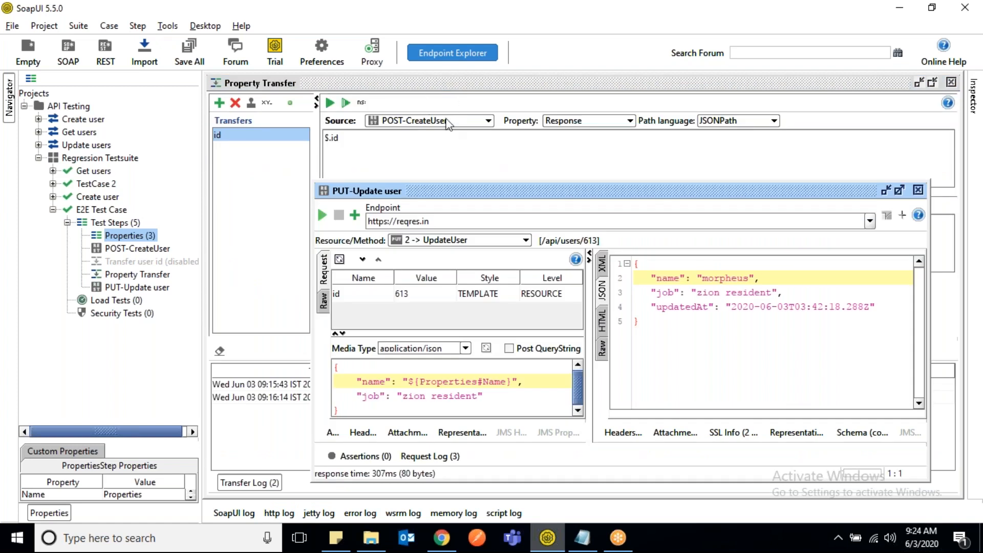
double_click(455, 195)
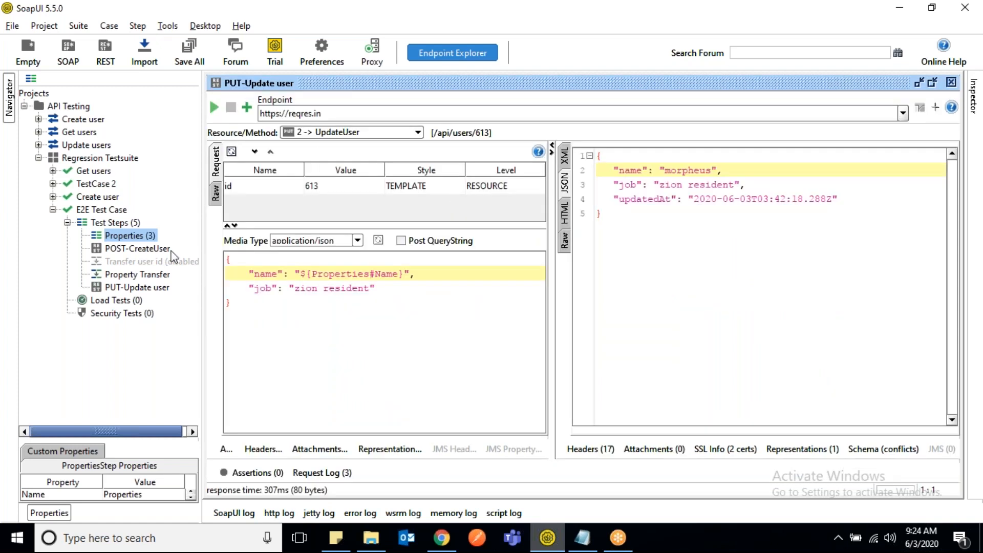
click(148, 250)
double_click(148, 250)
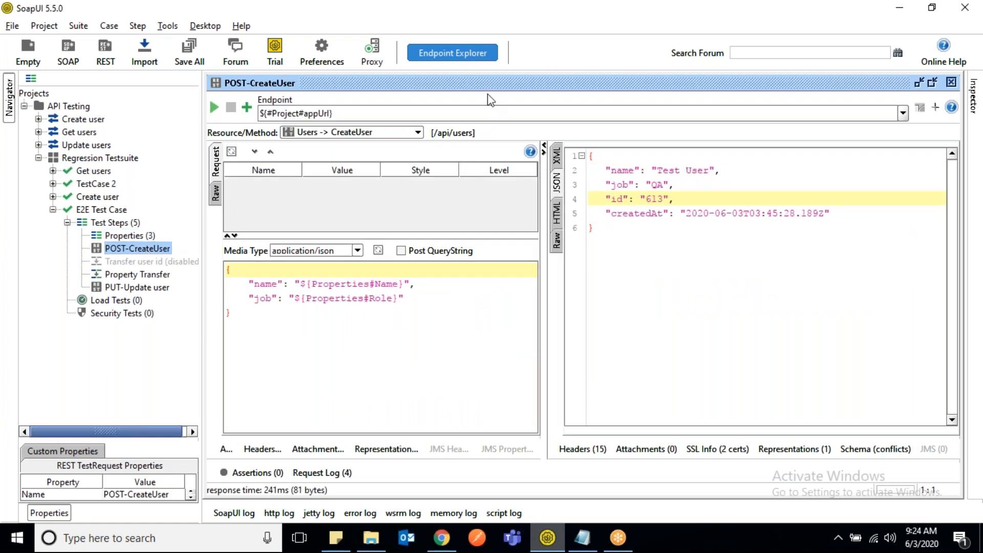
click(227, 475)
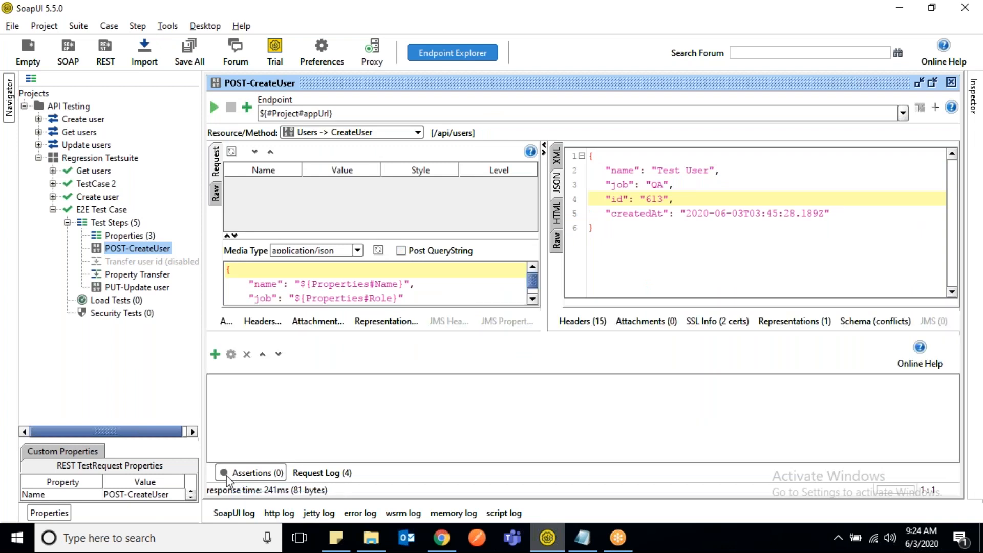
- Start adding an assertion to POST-CreateUser and review the Property Content, Compliance, Status and Standards, SLA, Script and Security categories
click(215, 354)
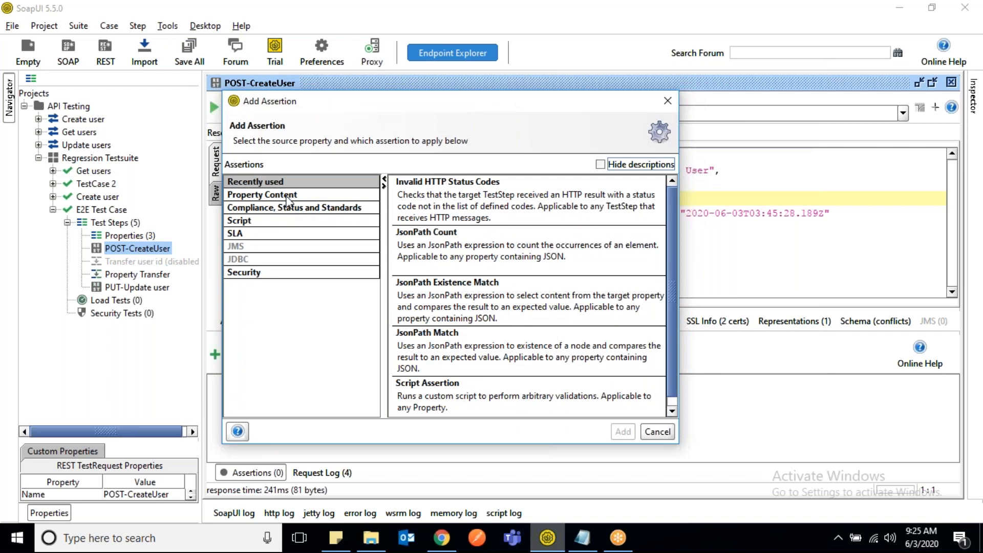
click(290, 200)
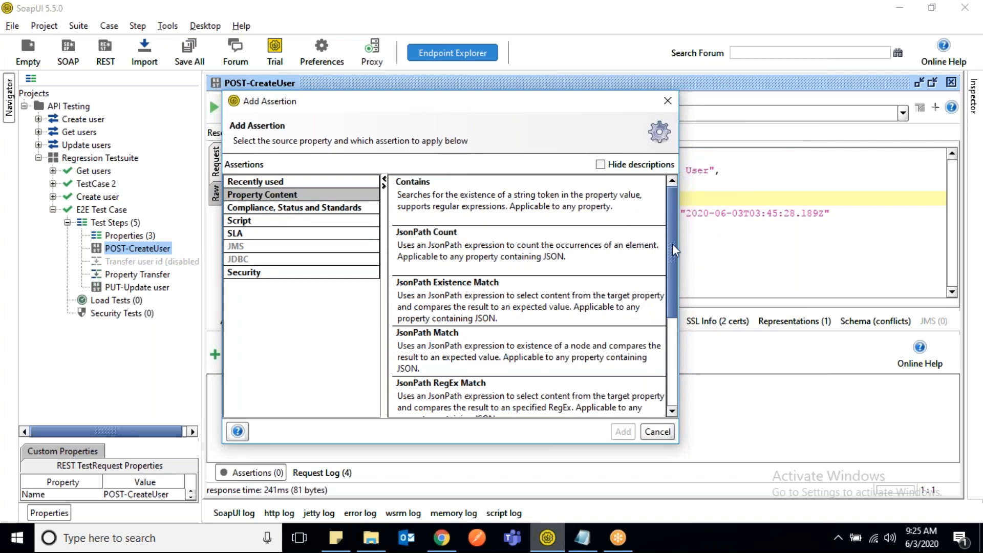
scroll(681, 291, down, 3)
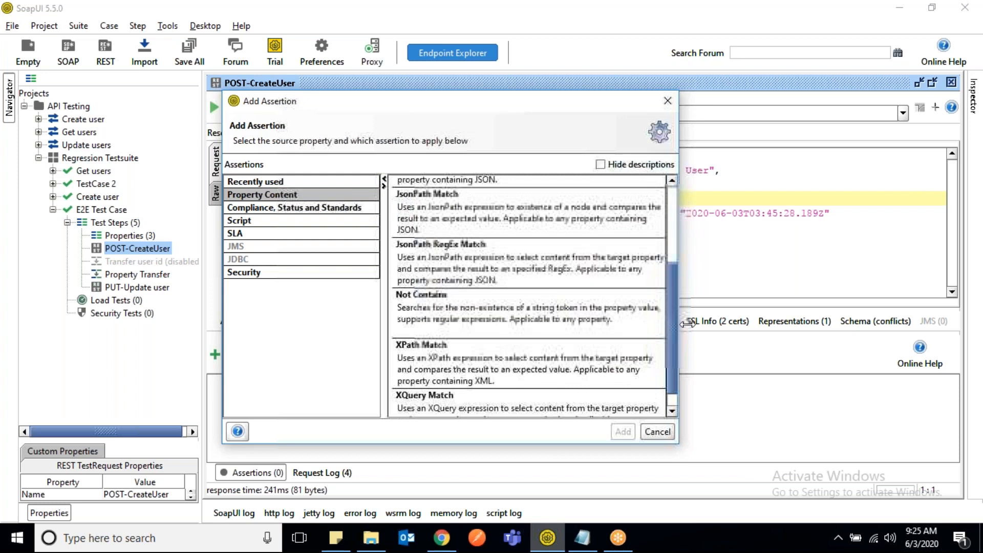
scroll(632, 231, up, 5)
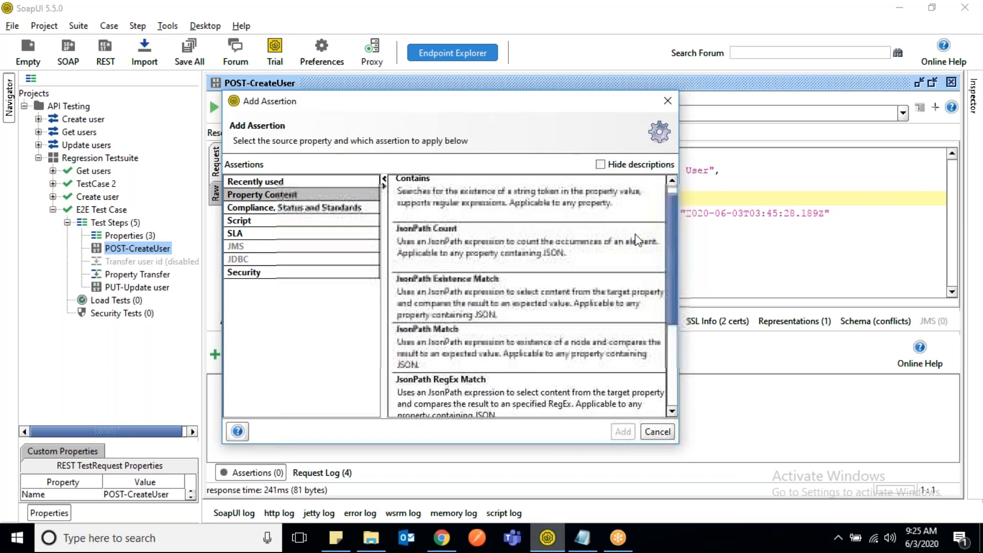
click(248, 208)
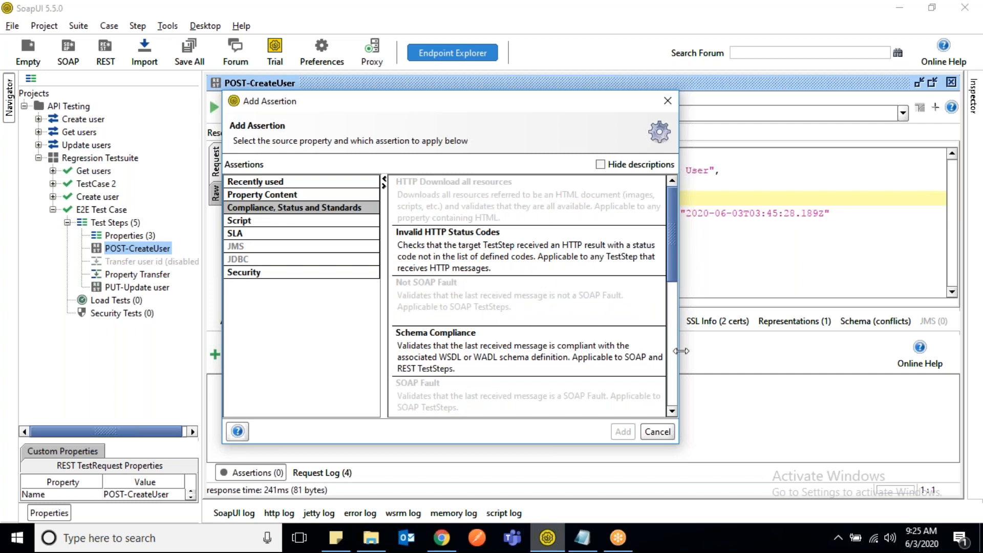
mouse_move(671, 263)
mouse_down()
mouse_move(671, 348)
mouse_move(683, 382)
mouse_move(679, 253)
mouse_up()
click(253, 233)
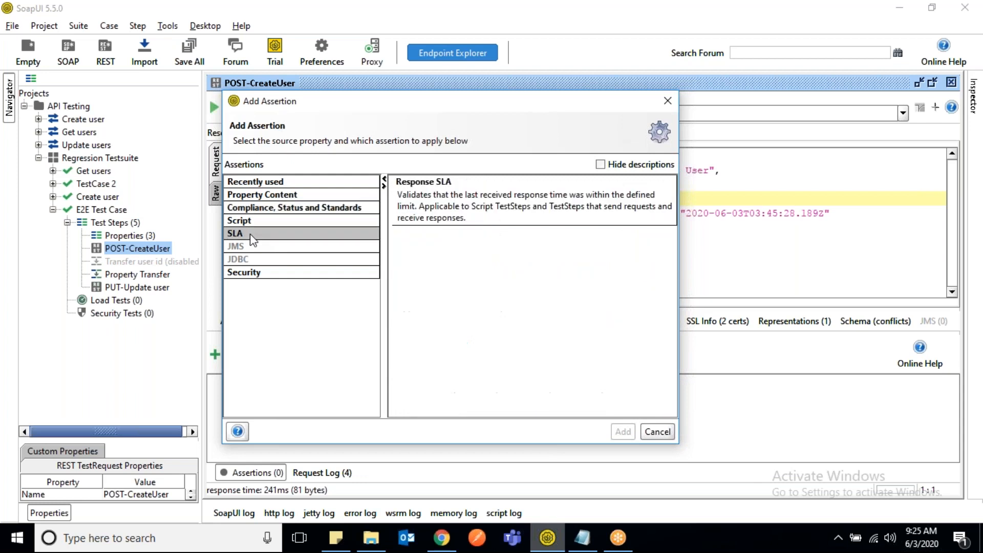
click(286, 220)
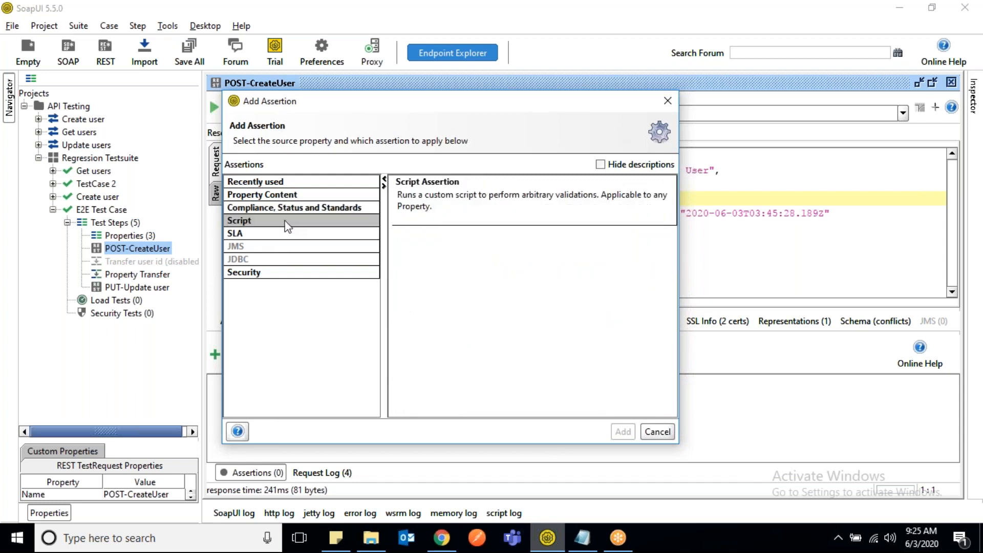
click(266, 273)
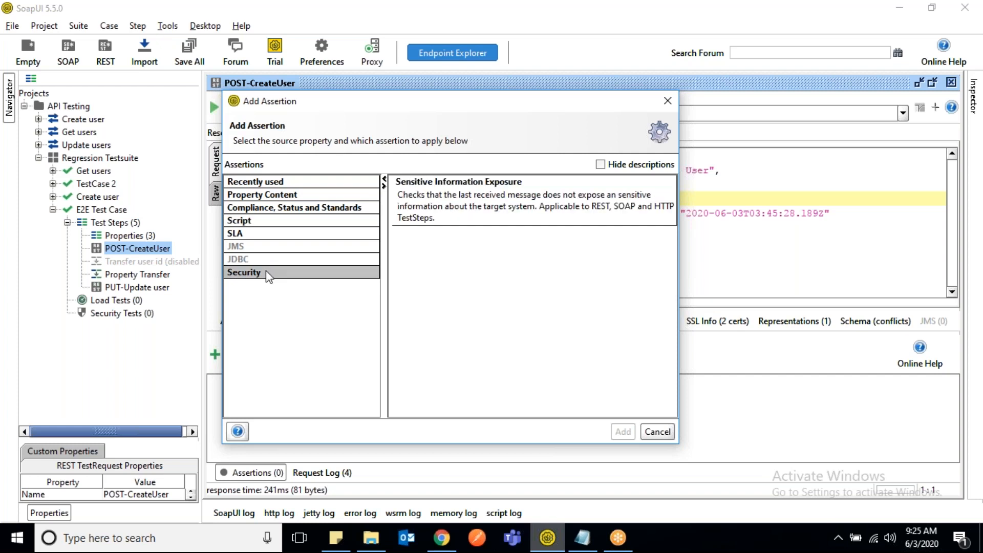
click(292, 195)
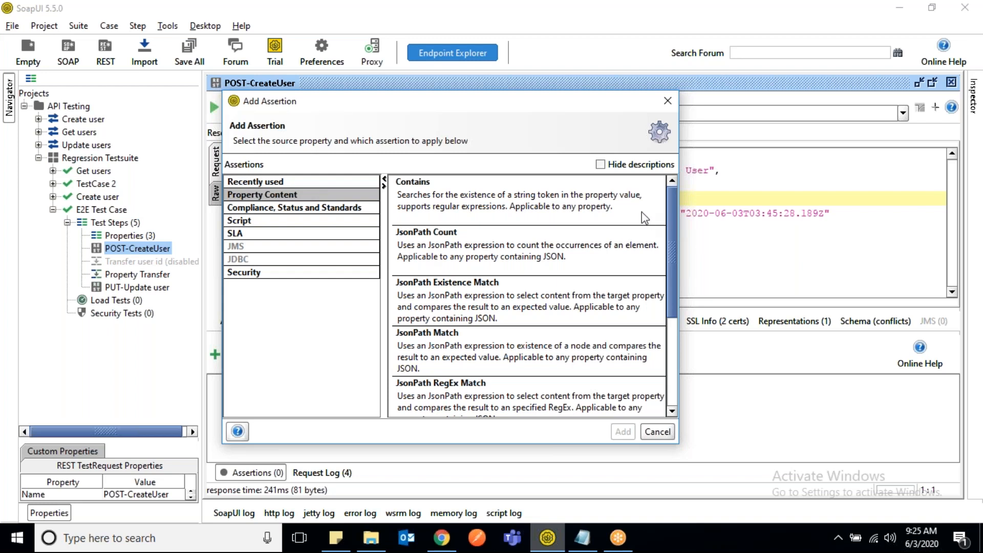
- Add a Valid HTTP Status Codes assertion to POST-CreateUser and enter 201 as the acceptable code
click(337, 214)
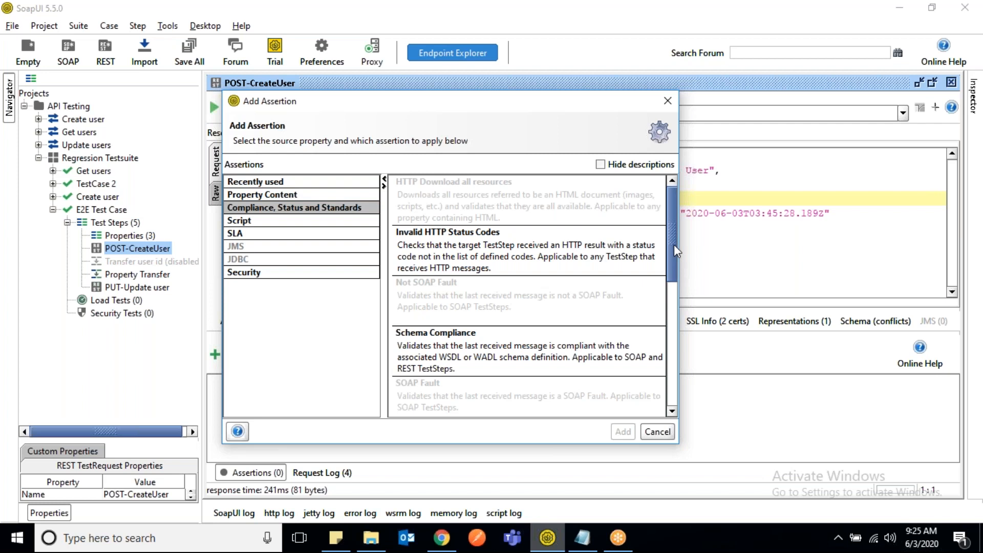
drag(672, 260, 674, 361)
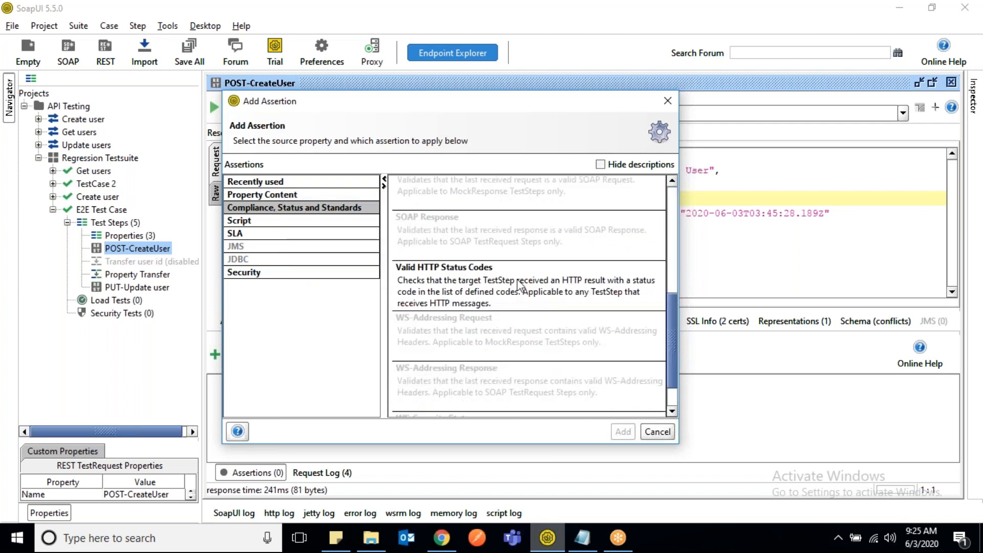
double_click(520, 285)
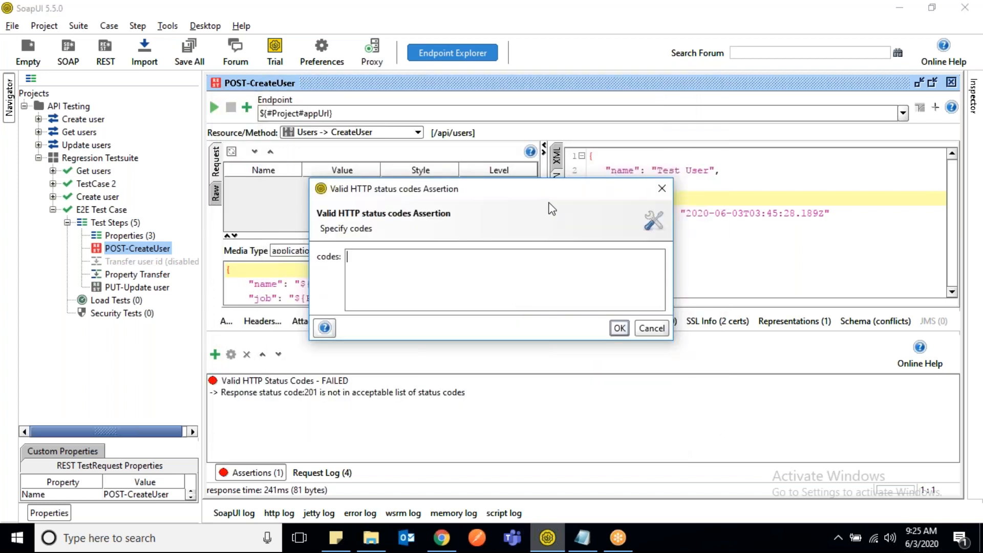
drag(553, 194, 601, 309)
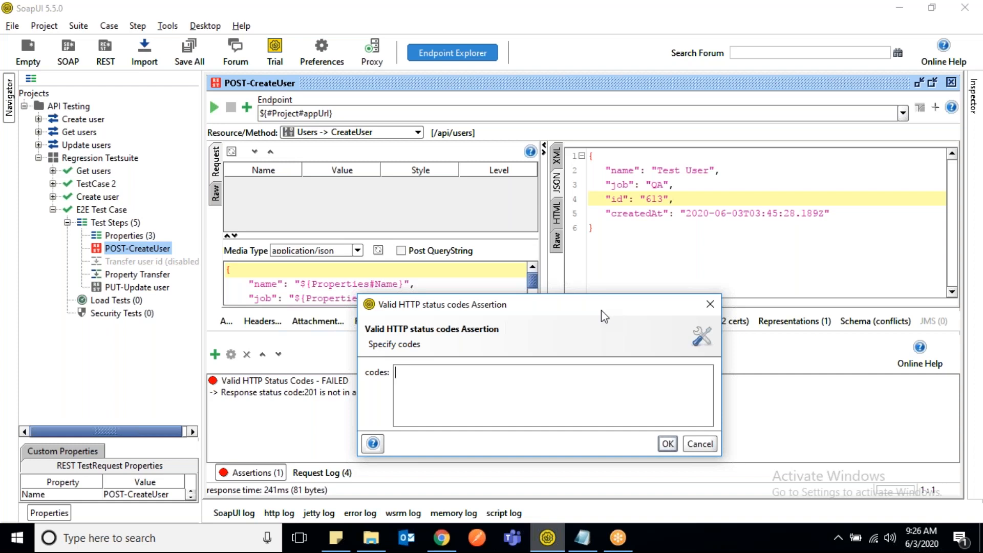
text(201)
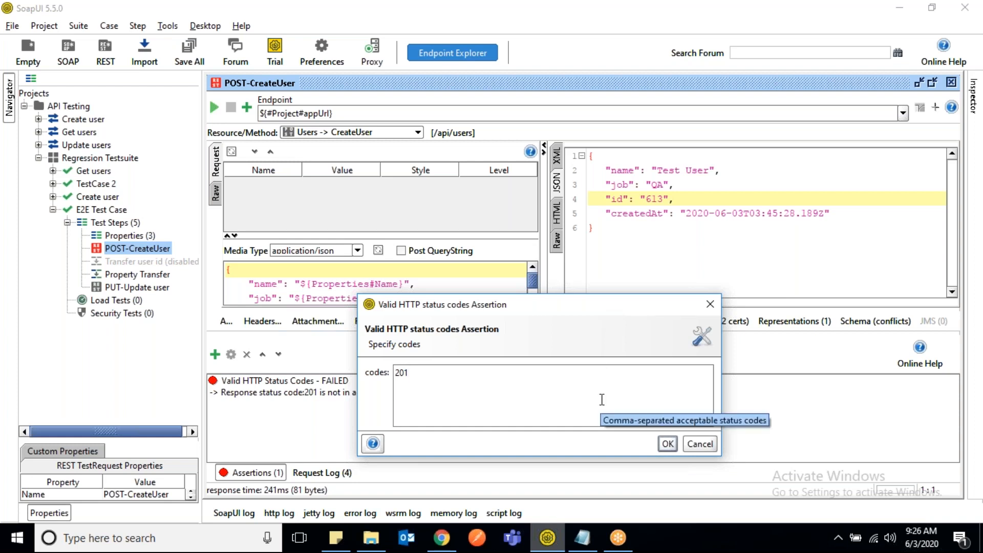
- Switch to Day 03.txt in Notepad and add an "HTTP Status code:" heading after the validation list, followed by blank lines
click(589, 537)
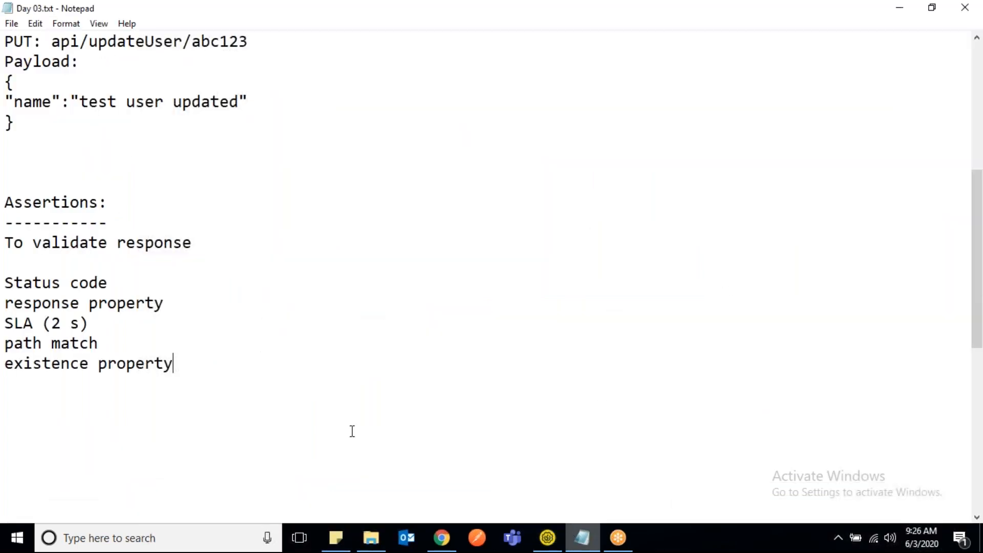
key(Return)
key(Return)
text(HTTP Stat)
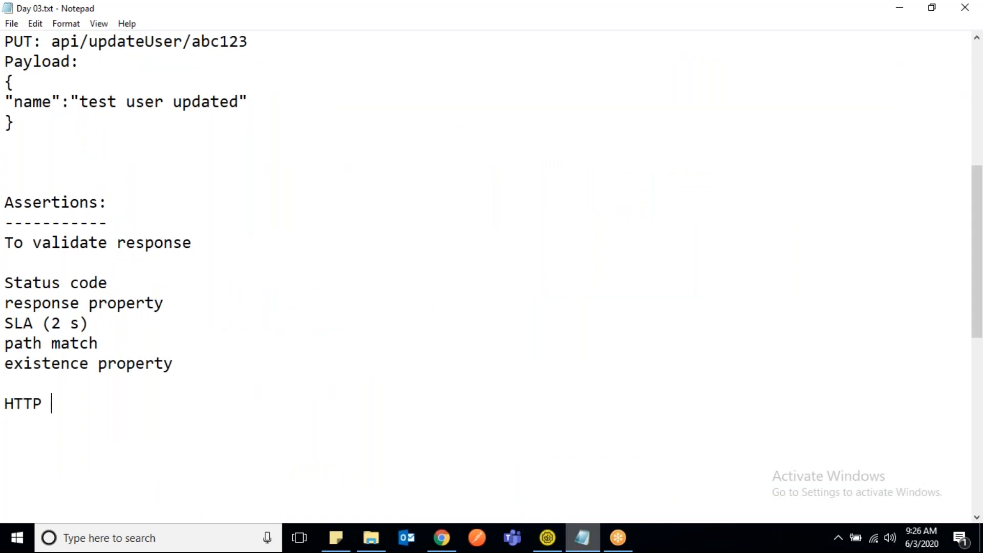
text(us )
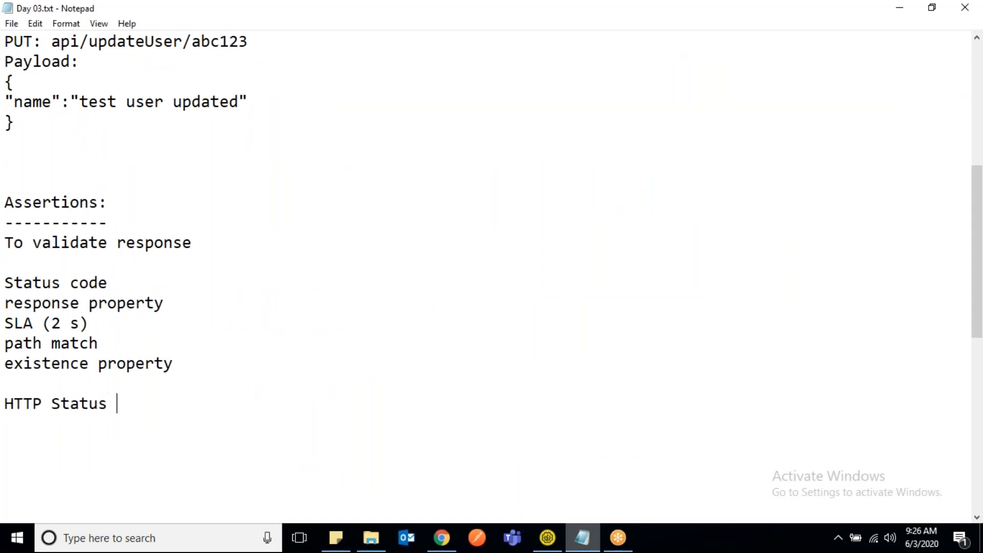
text(code:)
key(Return)
key(Return)
key(Return)
key(Return)
key(Return)
key(Return)
key(Return)
key(Return)
key(Return)
key(Return)
key(Return)
key(Return)
key(Return)
key(Return)
key(Return)
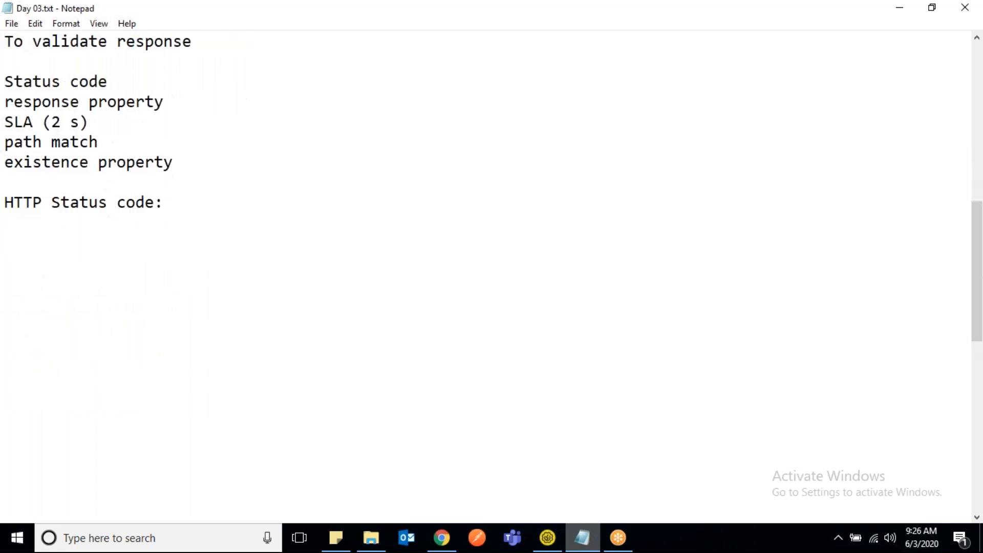
- List the codes 200, 201, 204 on the line below the "HTTP Status code:" heading
key(Up)
key(Up)
key(Up)
key(Up)
key(Up)
key(Up)
key(Up)
key(Up)
key(Up)
key(Up)
key(Up)
key(Up)
key(Up)
text(200, 201,)
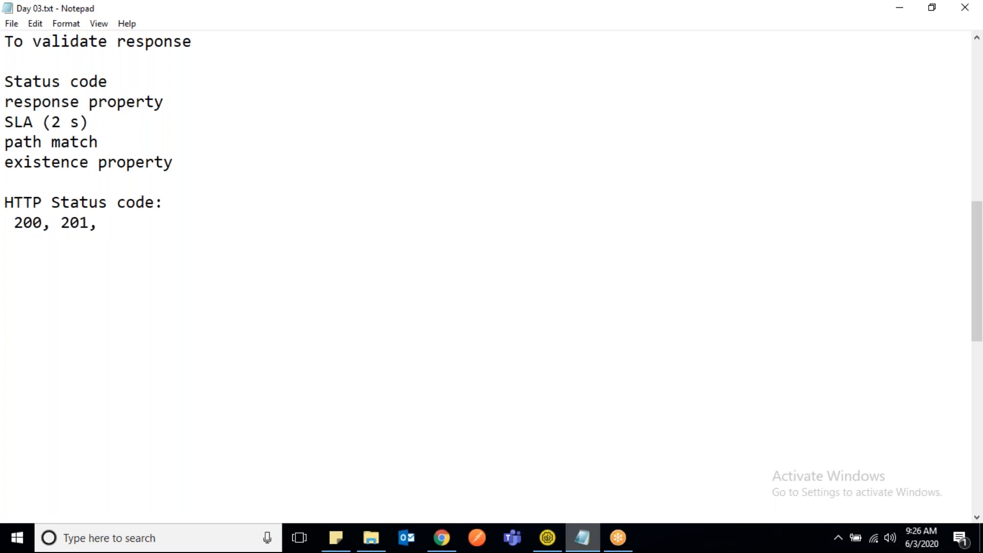
text( 204)
- Label the line of 200, 201, 204 codes as "Success"
key(Left)
key(Left)
key(Left)
key(Left)
key(Left)
key(Left)
key(Left)
key(Left)
key(Left)
key(Left)
key(Left)
key(Left)
key(Left)
key(Left)
text(C)
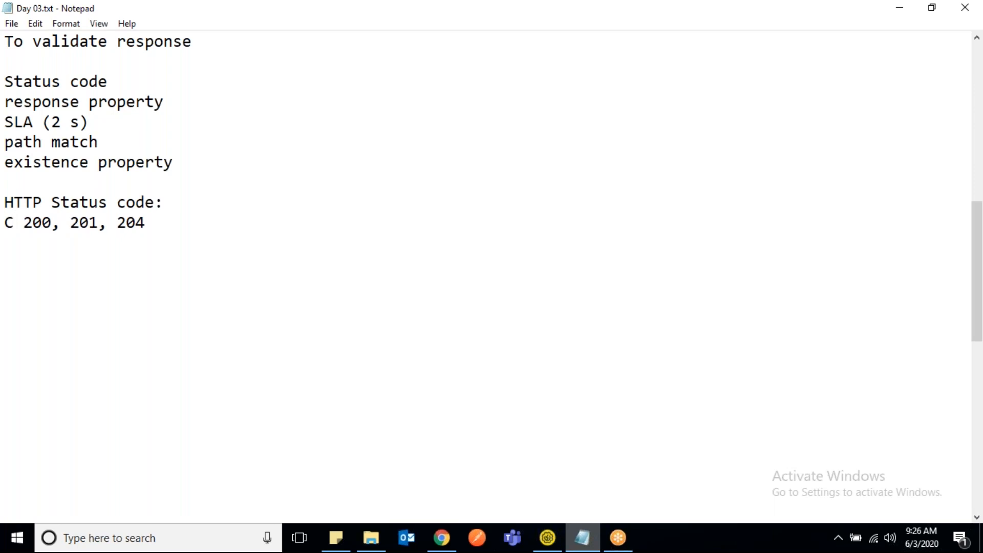
key(BackSpace)
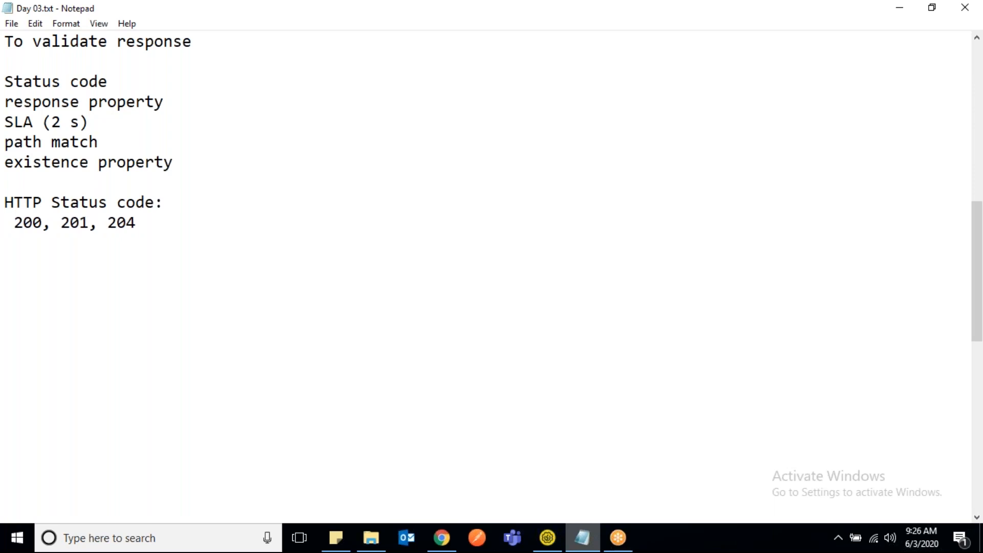
text(O)
key(BackSpace)
text(Success)
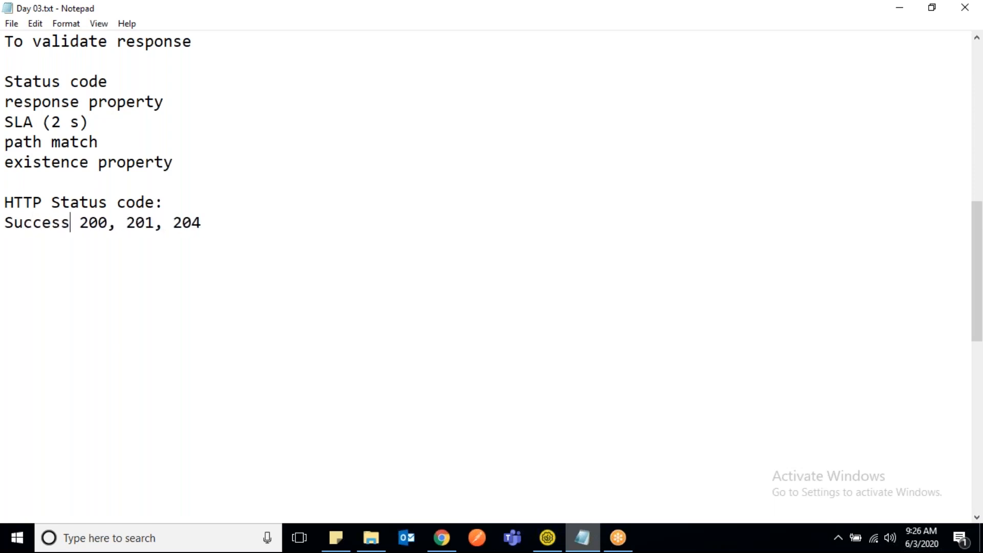
text( OK)
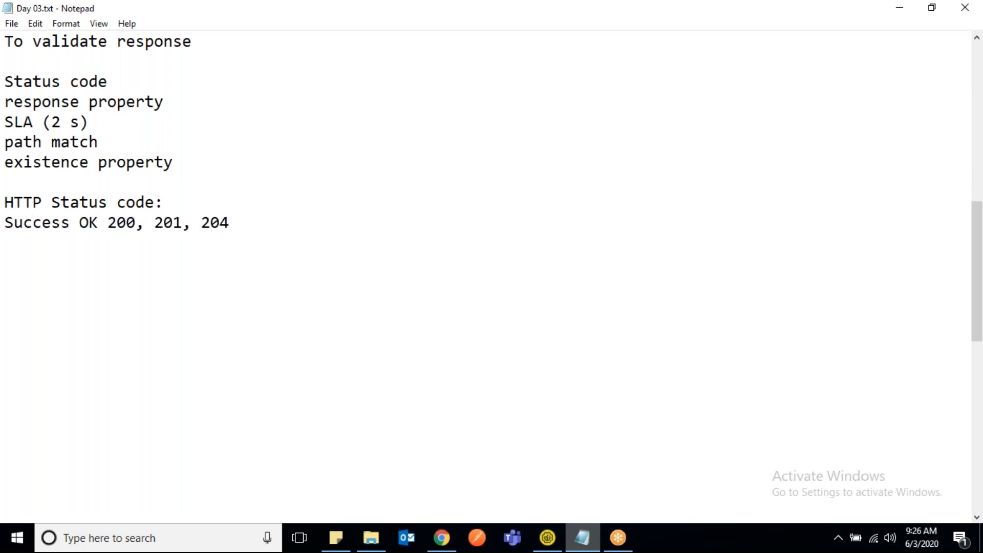
key(BackSpace)
key(BackSpace)
key(BackSpace)
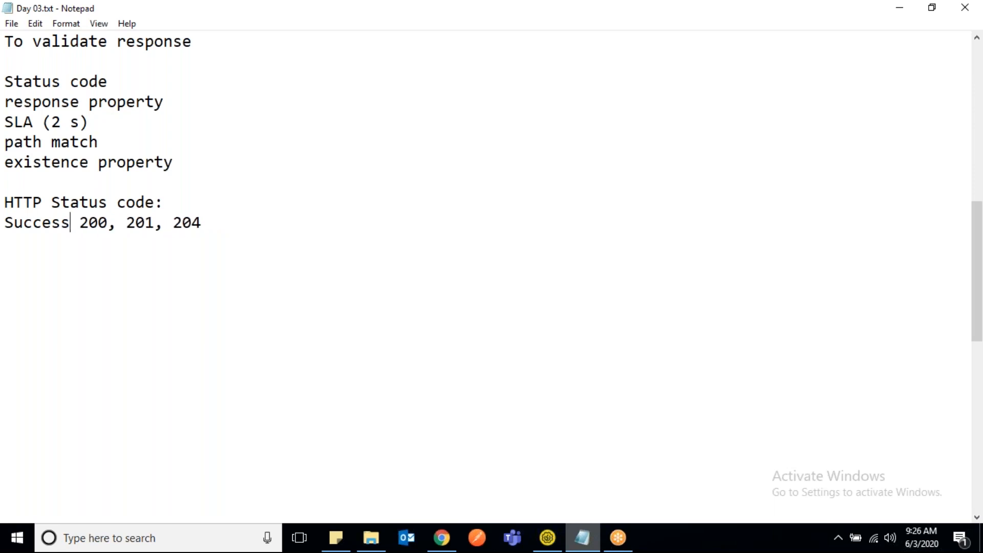
- Add a line with the codes "300, 301," below the Success line, aligned under its codes
click(227, 221)
key(Return)
text(300, 301,)
key(Return)
key(BackSpace)
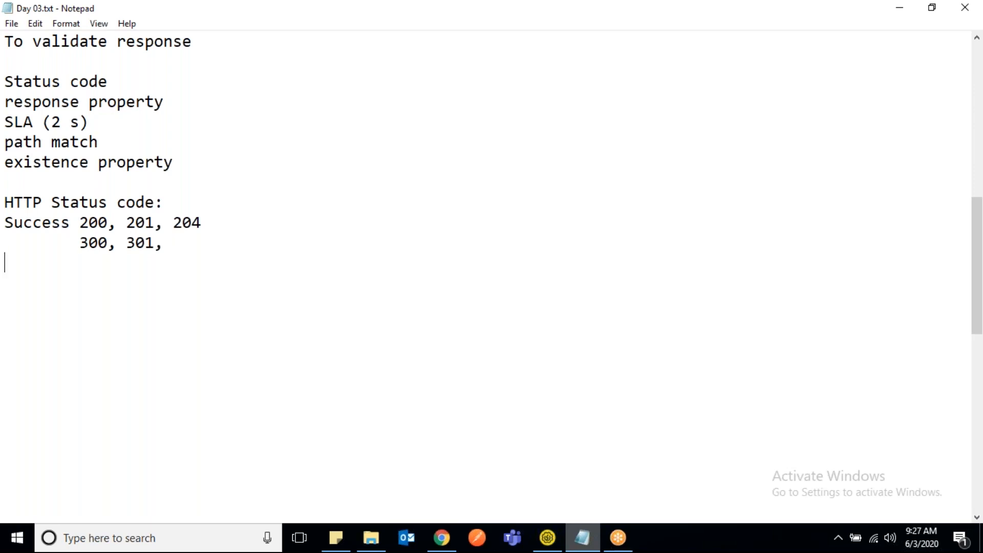
- Add the line "Request error: 401, 404" below the 300, 301 codes
key(Up)
key(Down)
key(BackSpace)
key(BackSpace)
key(BackSpace)
key(BackSpace)
key(BackSpace)
key(BackSpace)
text(Bad)
key(BackSpace)
key(BackSpace)
key(BackSpace)
text(Not found)
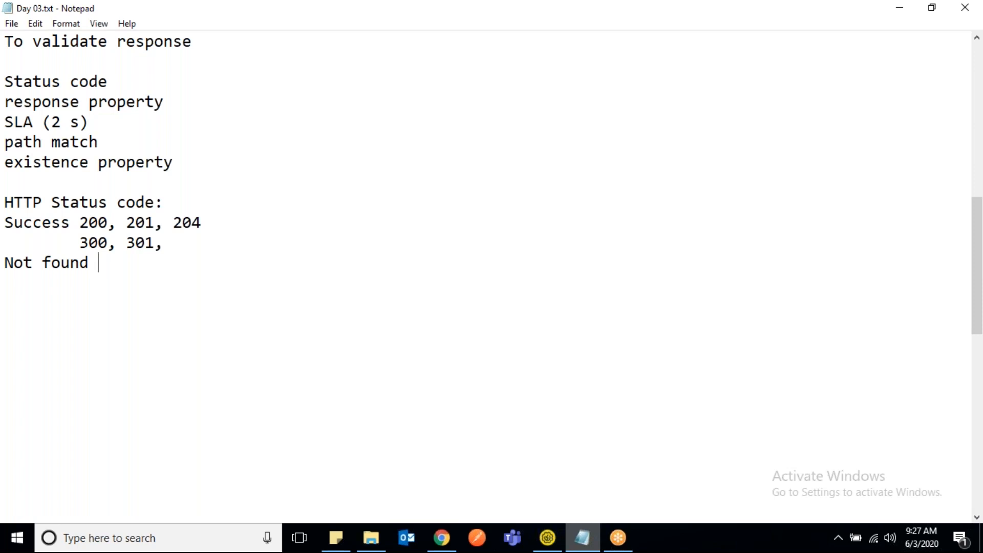
key(BackSpace)
key(BackSpace)
key(BackSpace)
key(BackSpace)
key(BackSpace)
key(BackSpace)
key(BackSpace)
key(BackSpace)
key(BackSpace)
key(BackSpace)
text(Re)
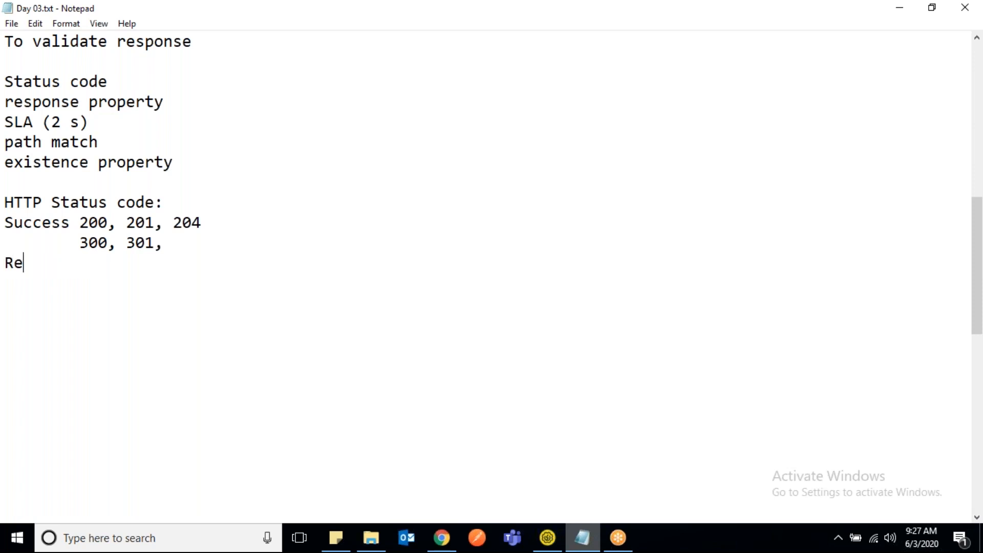
text(quest error)
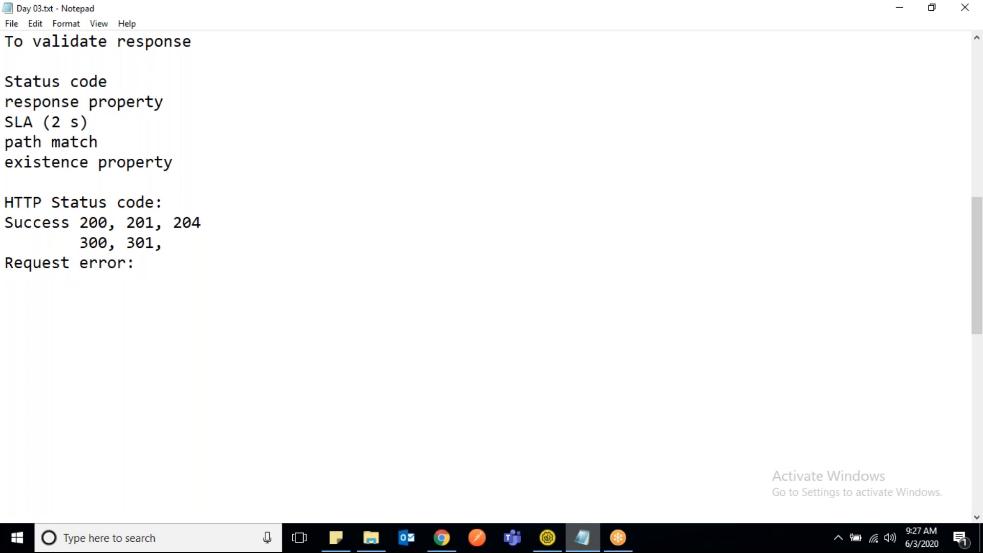
text(: 401, 404)
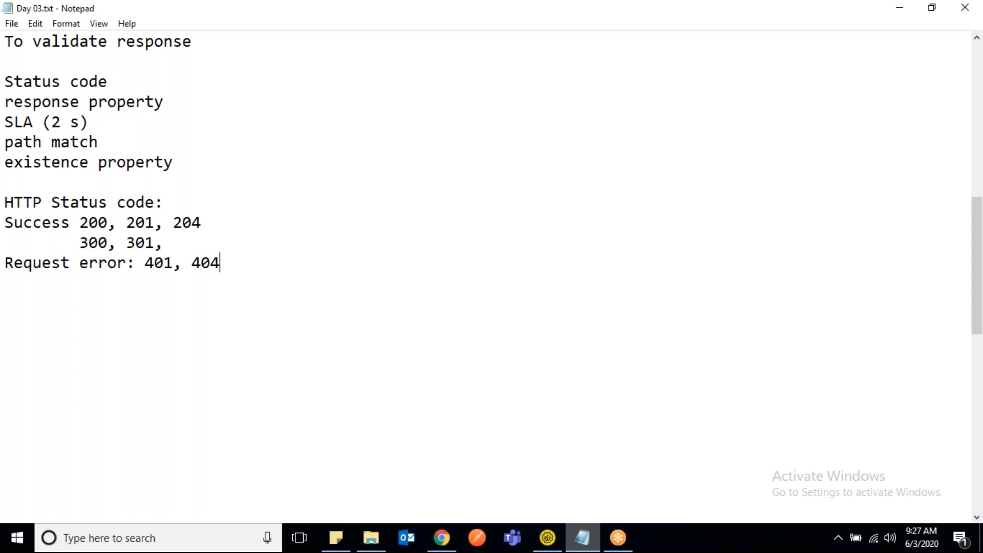
- Add the line "Server error: 500" below the Request error line
key(Return)
key(BackSpace)
text(Server error)
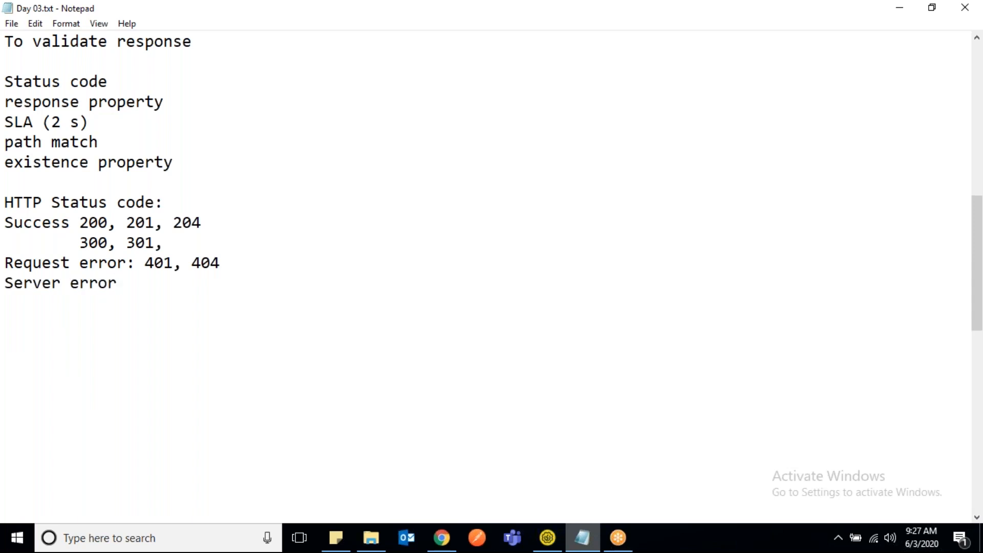
text(: 500)
- Label the line of 300, 301 codes as "Redirection" and shorten the gap before the codes
click(17, 243)
key(Home)
drag(79, 242, 165, 242)
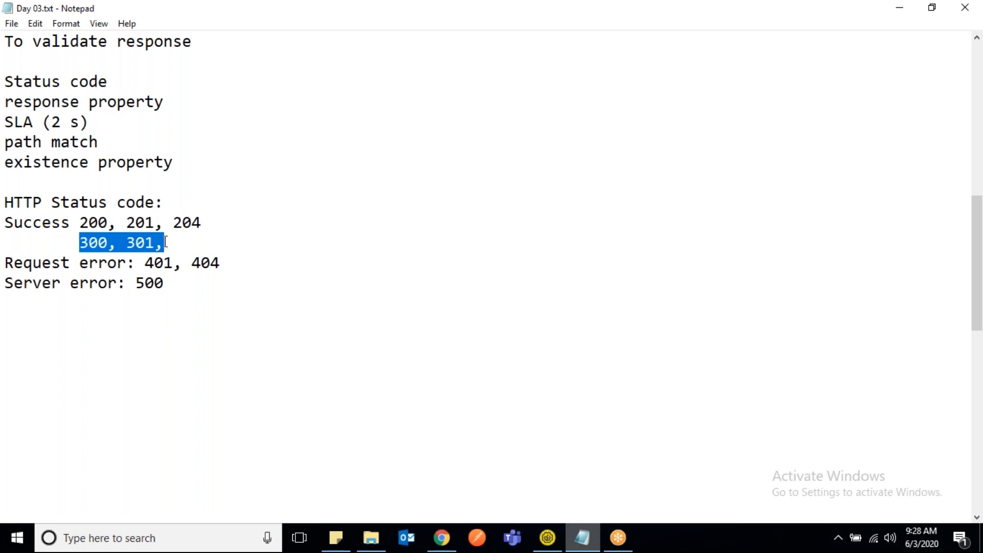
click(36, 241)
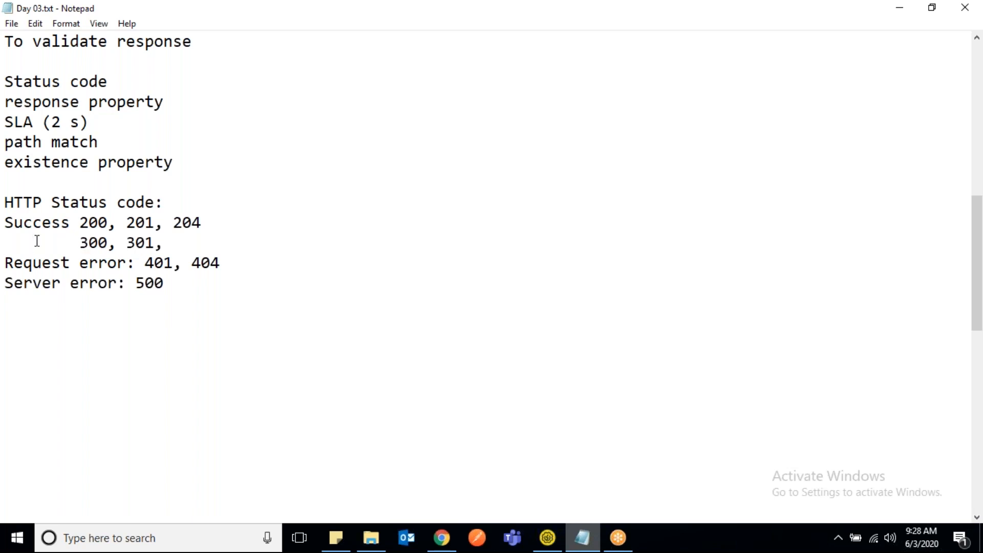
click(17, 239)
key(Left)
text(Ridi)
key(BackSpace)
key(BackSpace)
key(BackSpace)
text(edire)
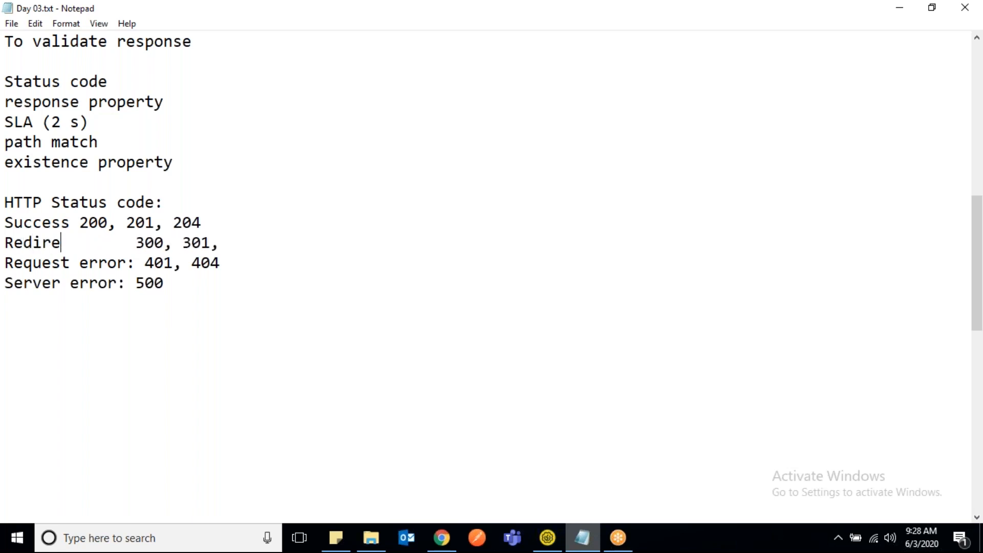
text(cti)
key(BackSpace)
text(ion)
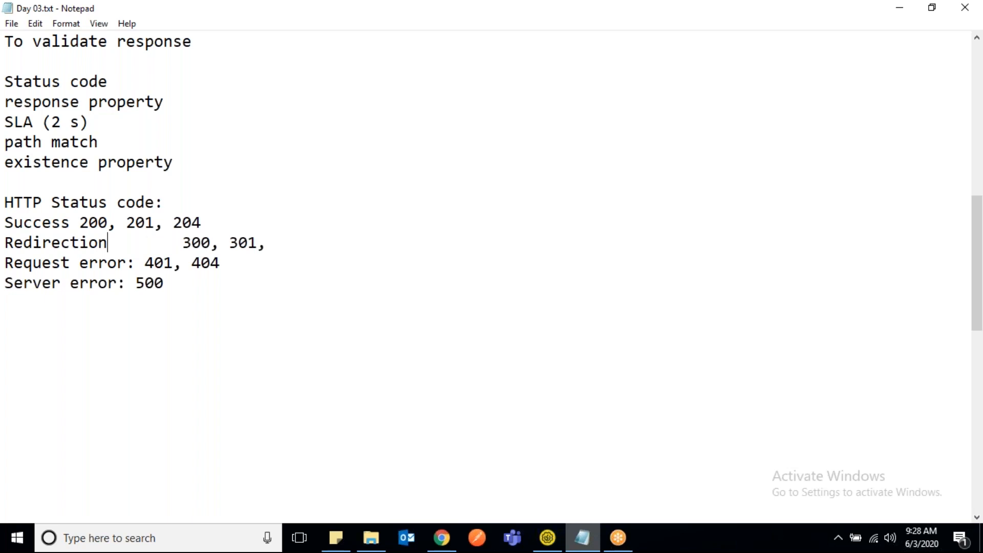
key(Delete)
key(Delete)
key(Delete)
key(Delete)
key(Delete)
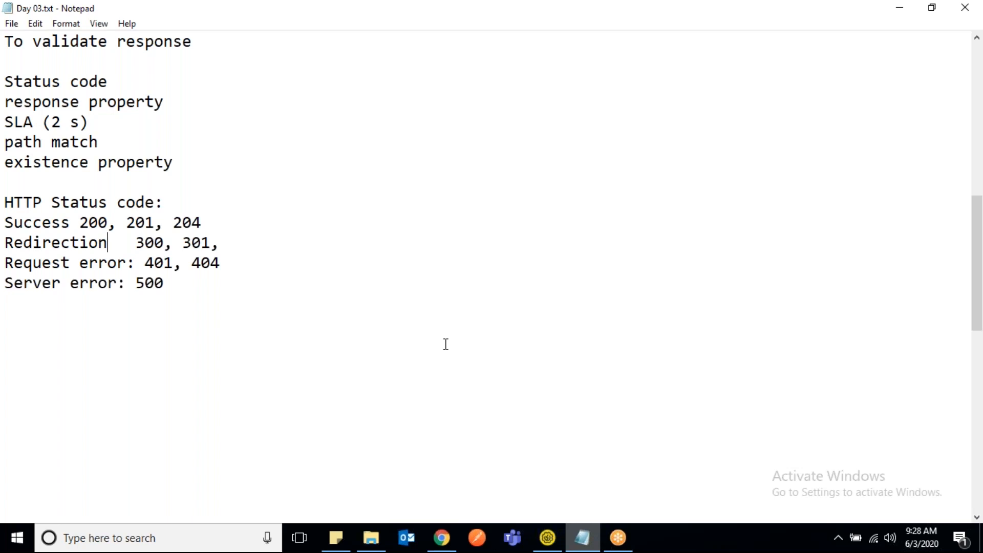
- Switch to SoapUI, accept 201 in the Valid HTTP Status Codes assertion and expand the POST-CreateUser assertion list
click(547, 535)
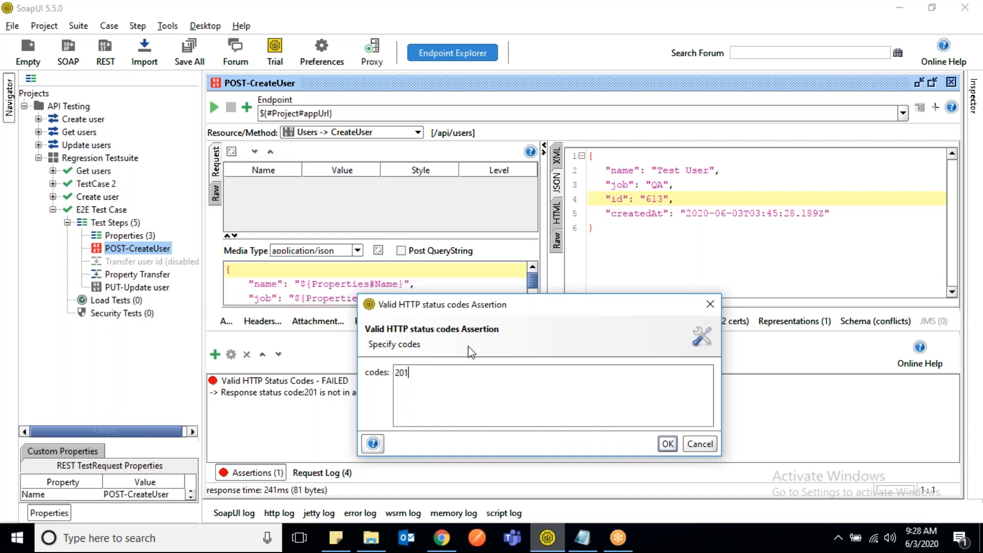
click(668, 445)
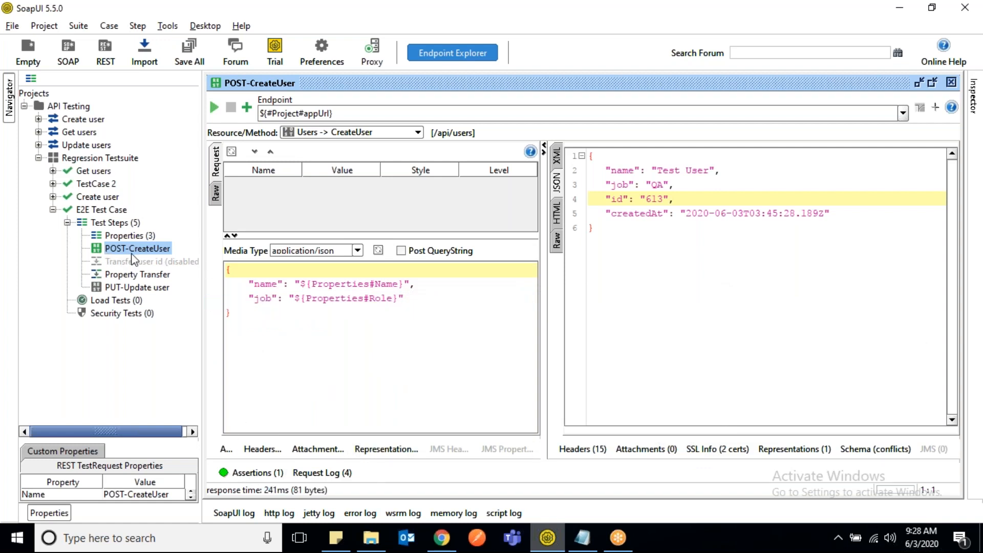
click(251, 472)
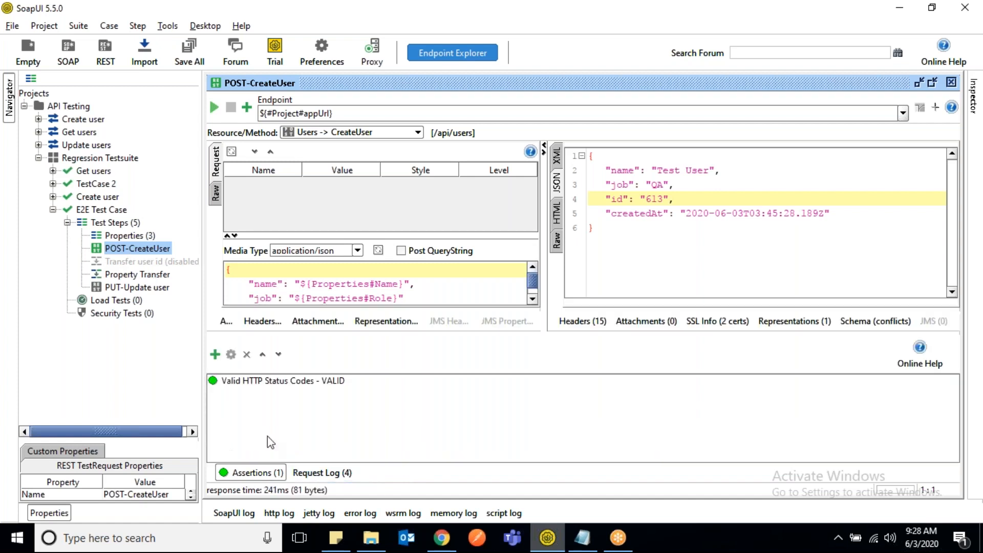
- Change the acceptable code in the Valid HTTP Status Codes assertion to 200
double_click(264, 382)
key(BackSpace)
text(00)
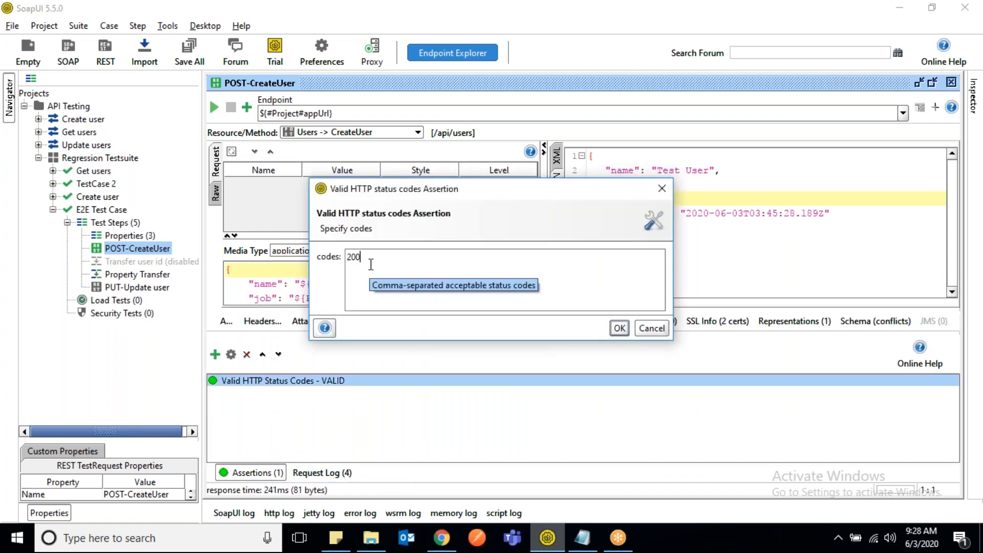
click(618, 327)
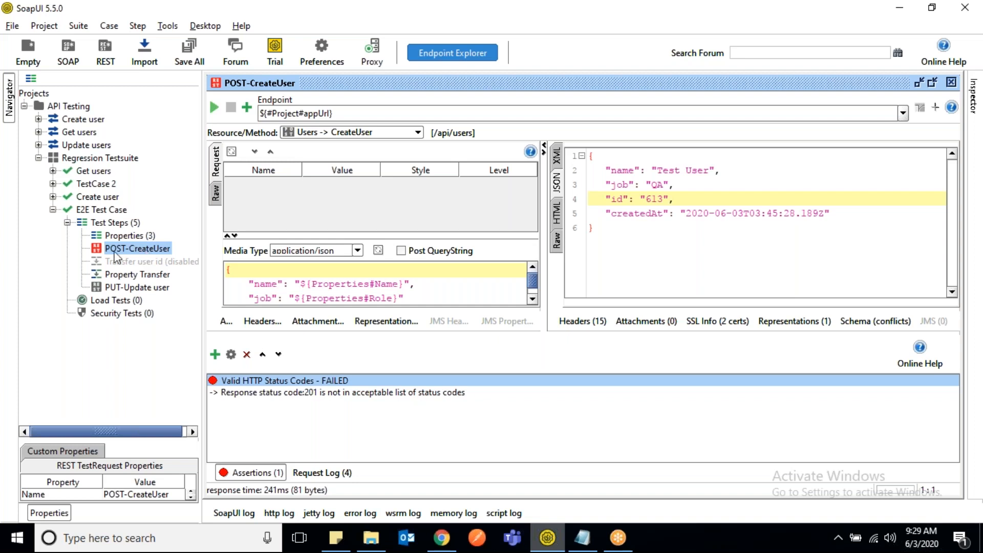
- Set the acceptable code in the Valid HTTP Status Codes assertion to 201
double_click(257, 381)
key(BackSpace)
text(1)
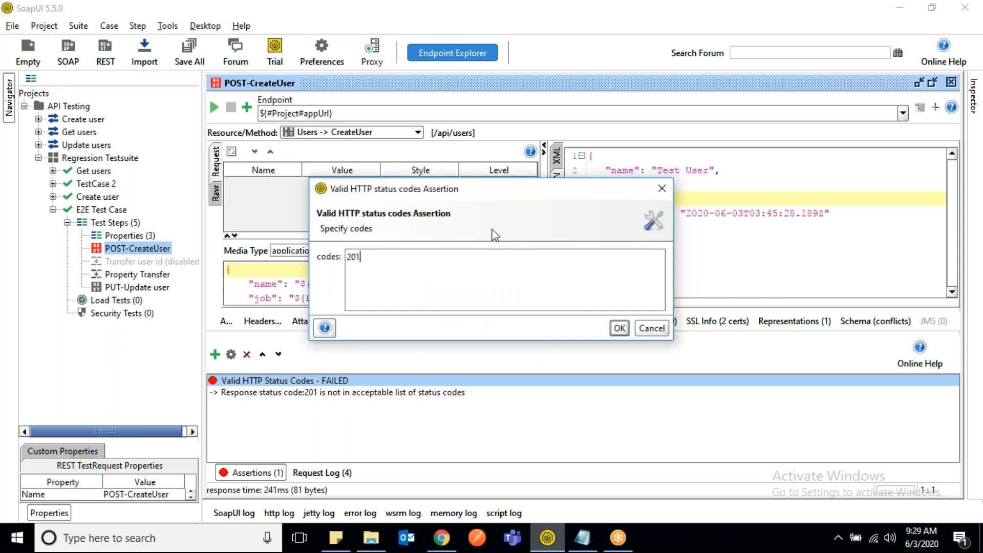
click(617, 329)
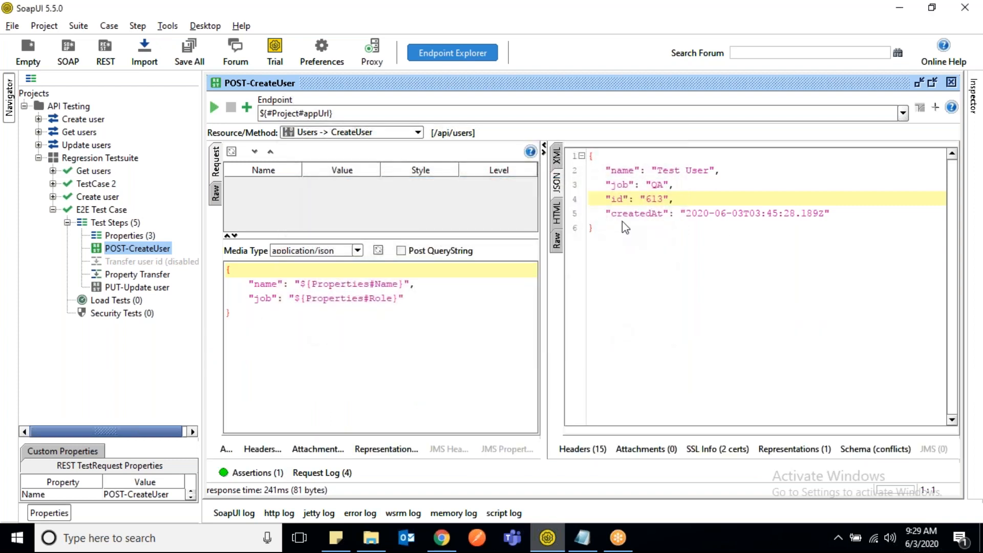
- Check the HTTP status code in the raw POST-CreateUser response, and return to the JSON view
click(558, 241)
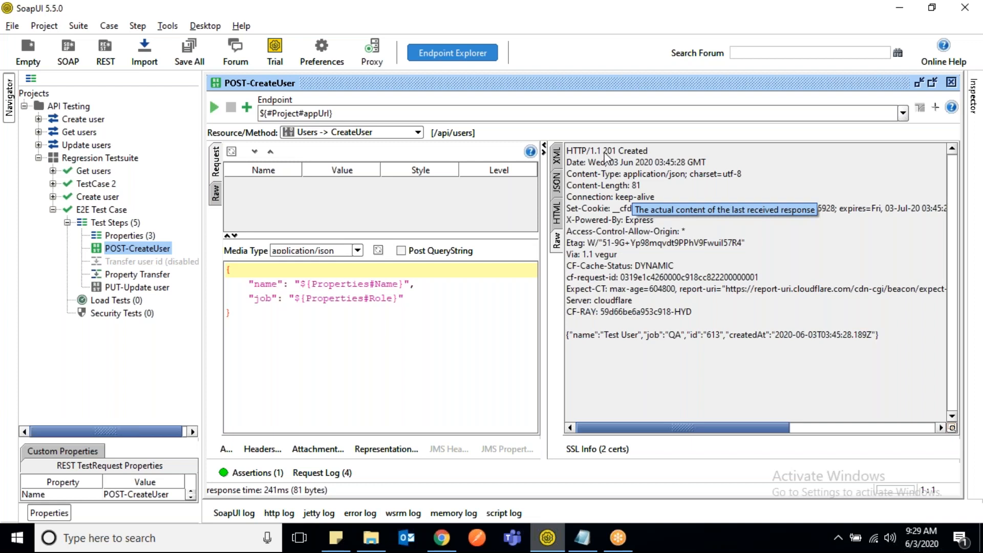
drag(603, 151, 618, 152)
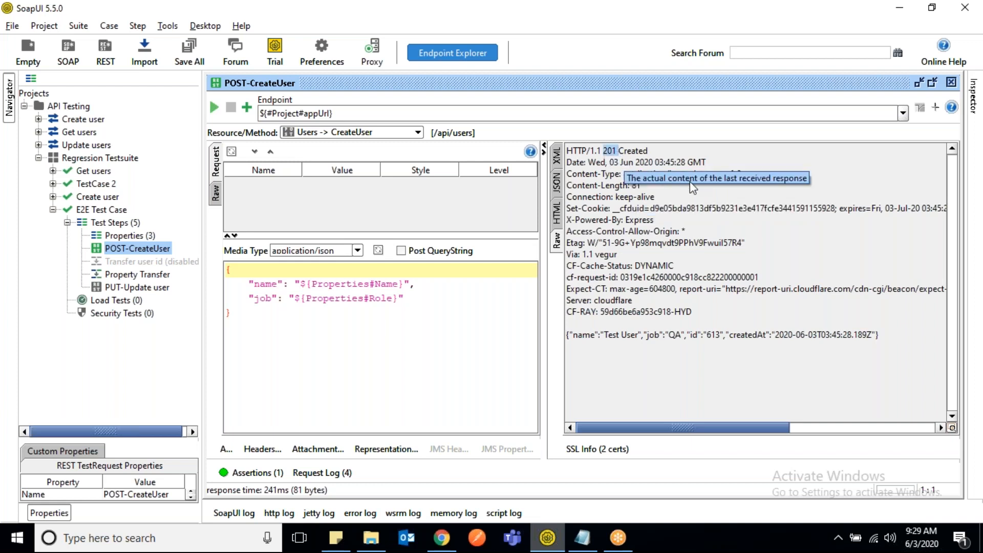
click(557, 192)
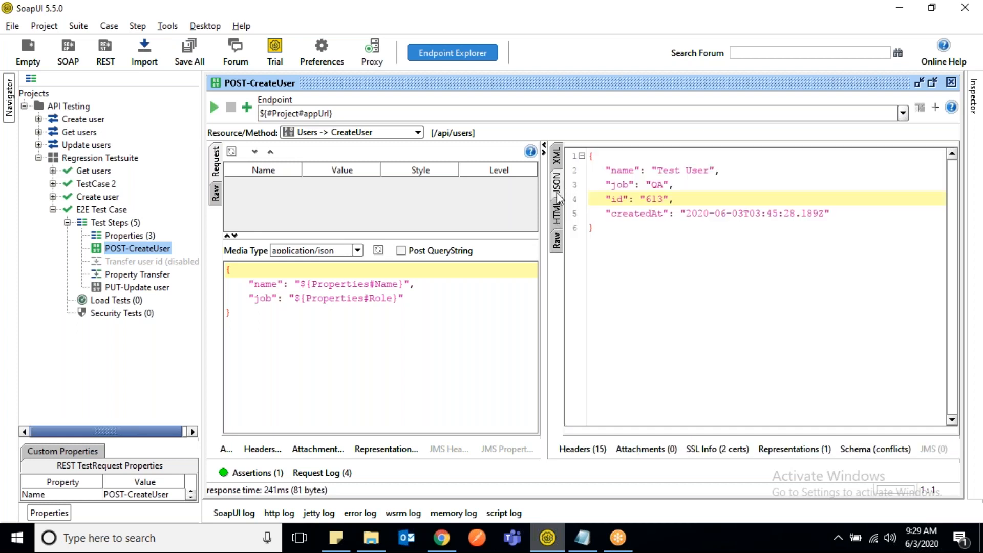
- Add an Invalid HTTP Status Codes assertion to POST-CreateUser with the codes 401, 404, 500
click(251, 471)
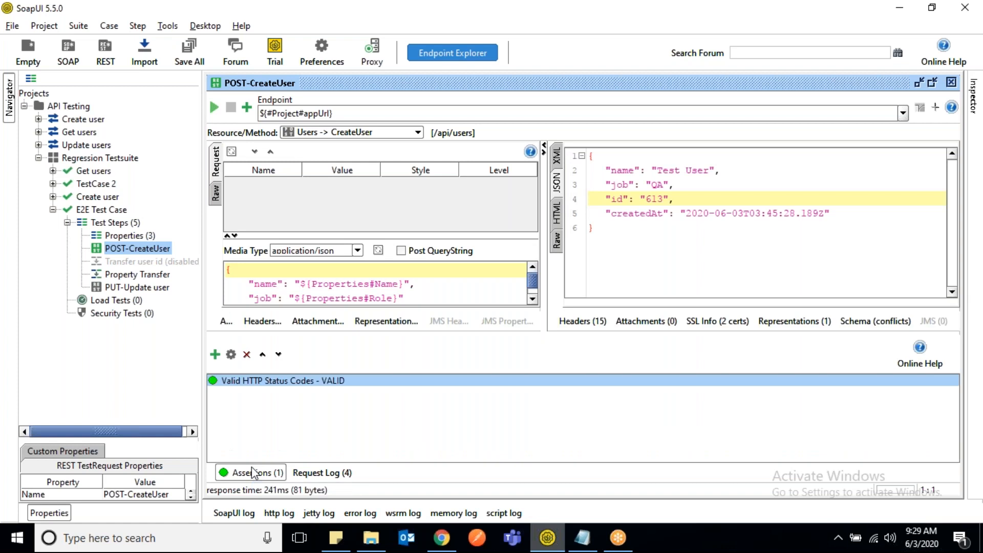
click(215, 355)
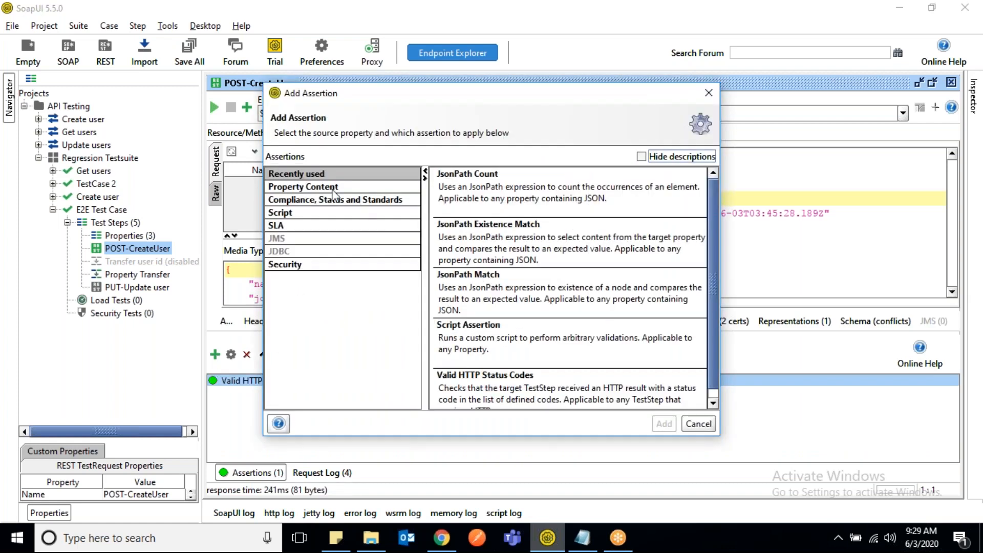
click(332, 192)
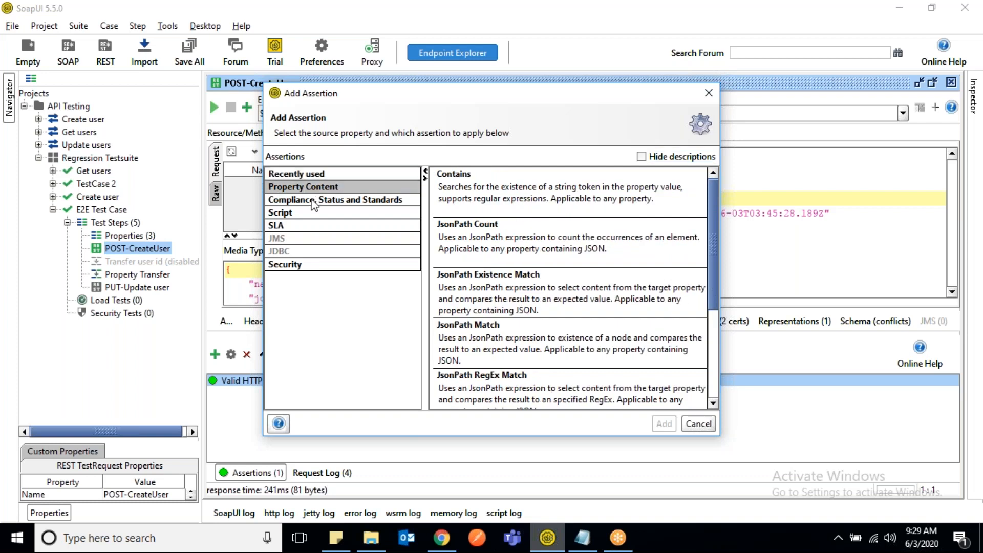
click(314, 201)
double_click(517, 238)
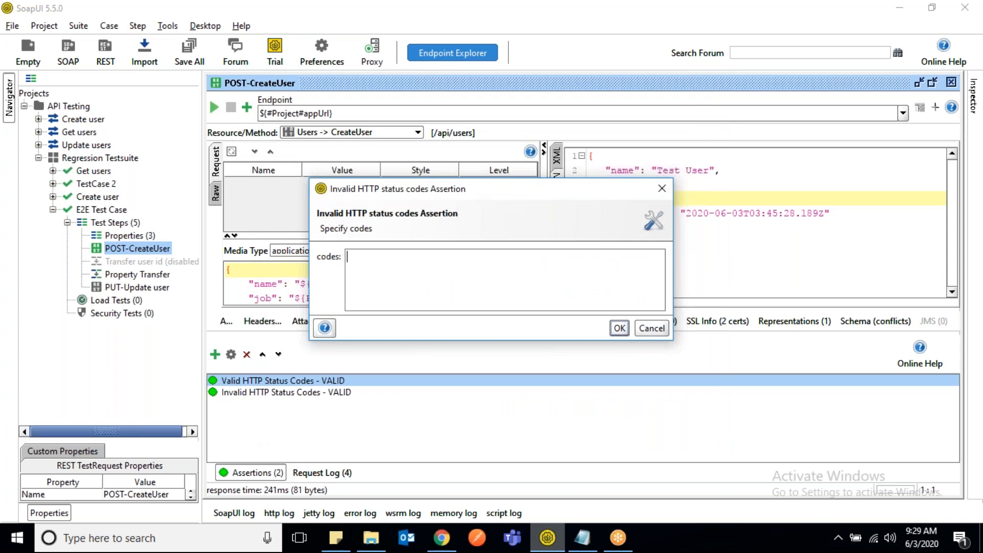
text(401, 404, 500)
click(620, 328)
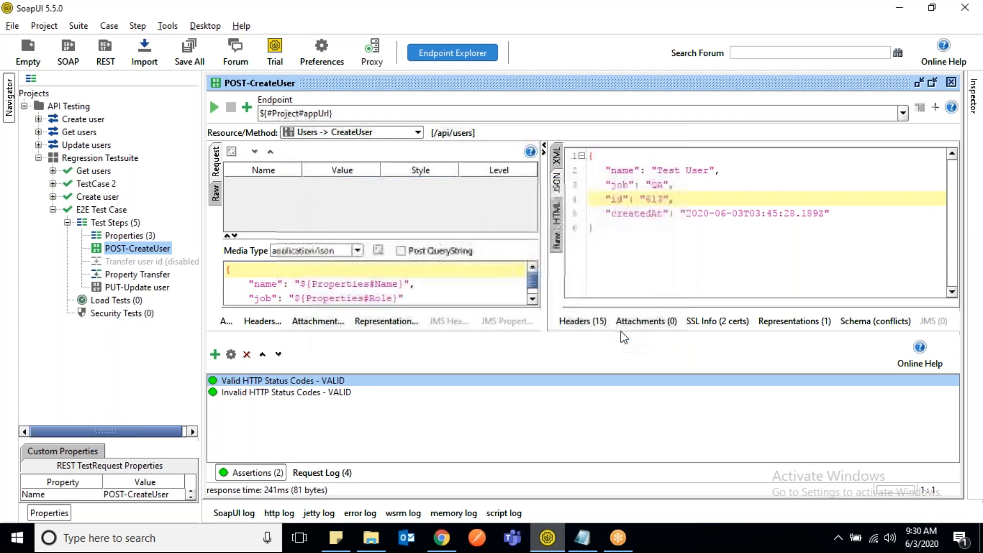
- Replace the codes in the Invalid HTTP Status Codes assertion with 201
double_click(279, 393)
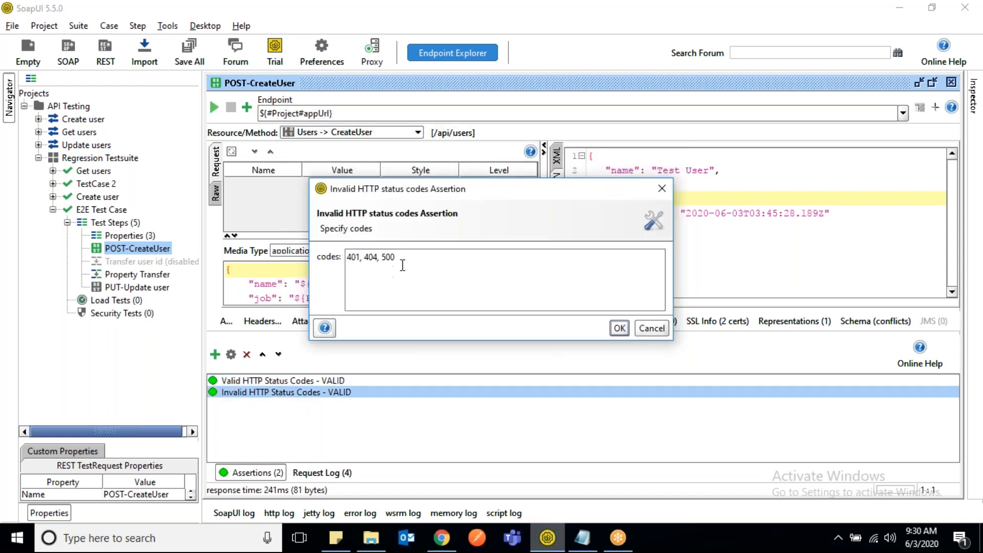
key(ctrl+a)
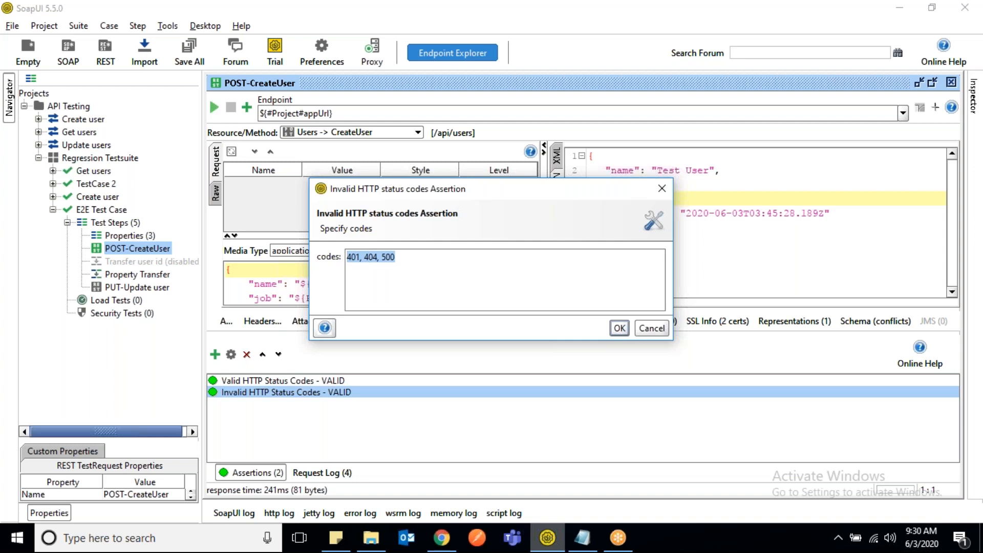
text(201)
click(620, 328)
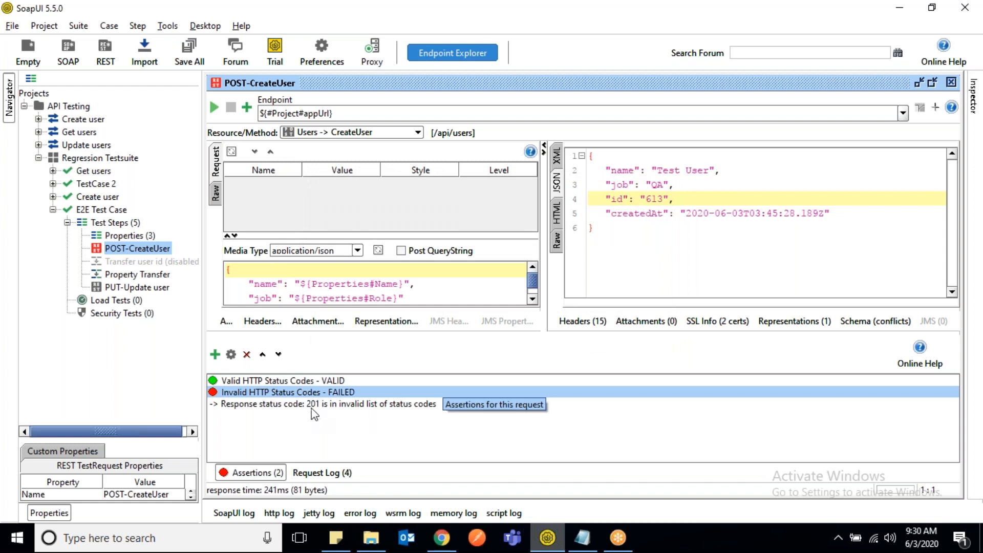
- Replace the code in POST-CreateUser's Invalid HTTP Status Codes assertion with 401, 404, 500
double_click(287, 392)
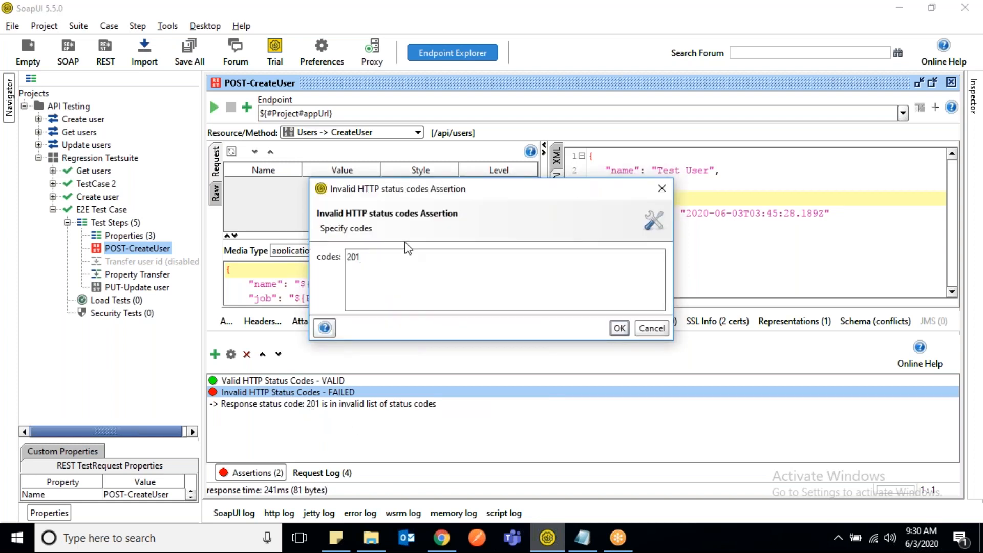
key(BackSpace)
key(BackSpace)
key(BackSpace)
text(401, 404, 500)
click(620, 328)
click(247, 473)
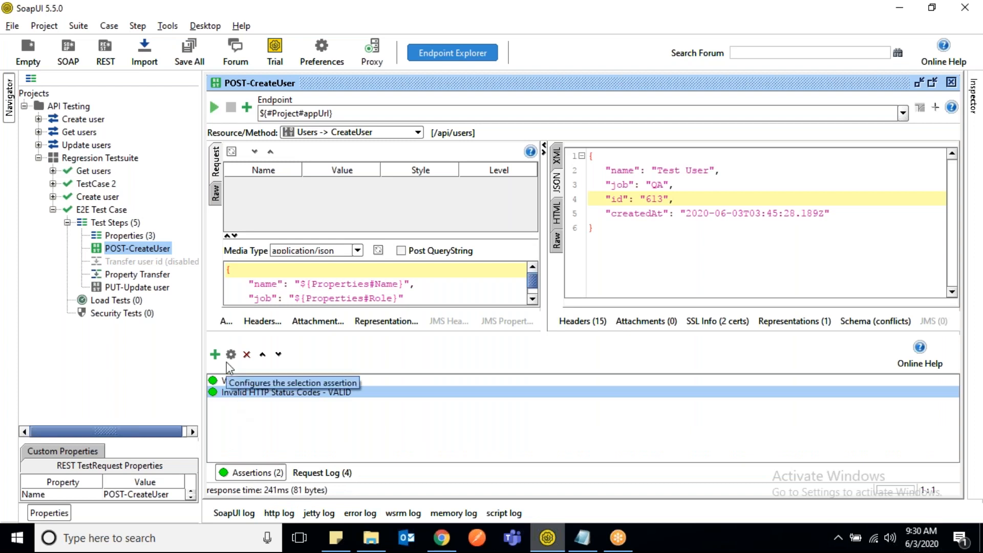
- Add a Contains assertion to POST-CreateUser with the content QA, ignoring case in the comparison
click(216, 354)
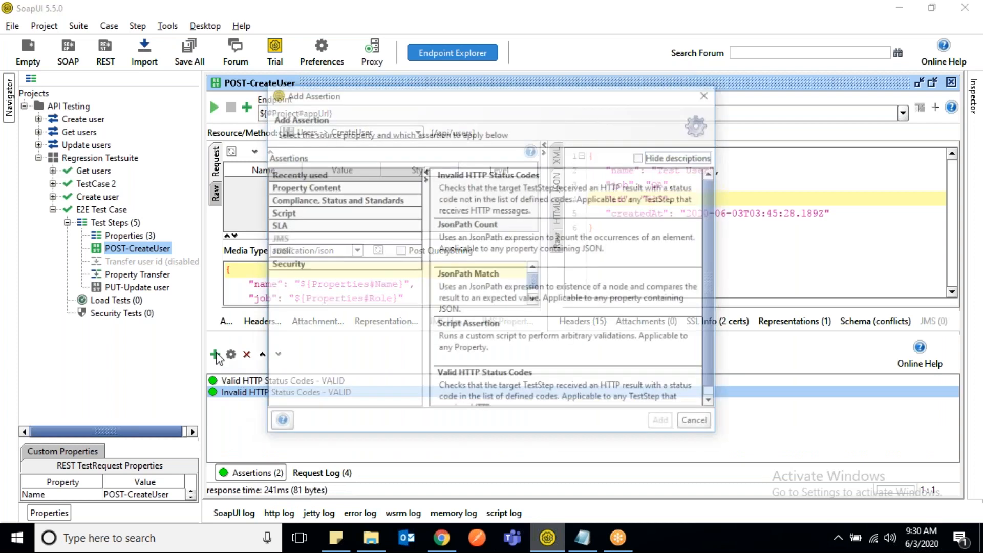
click(362, 188)
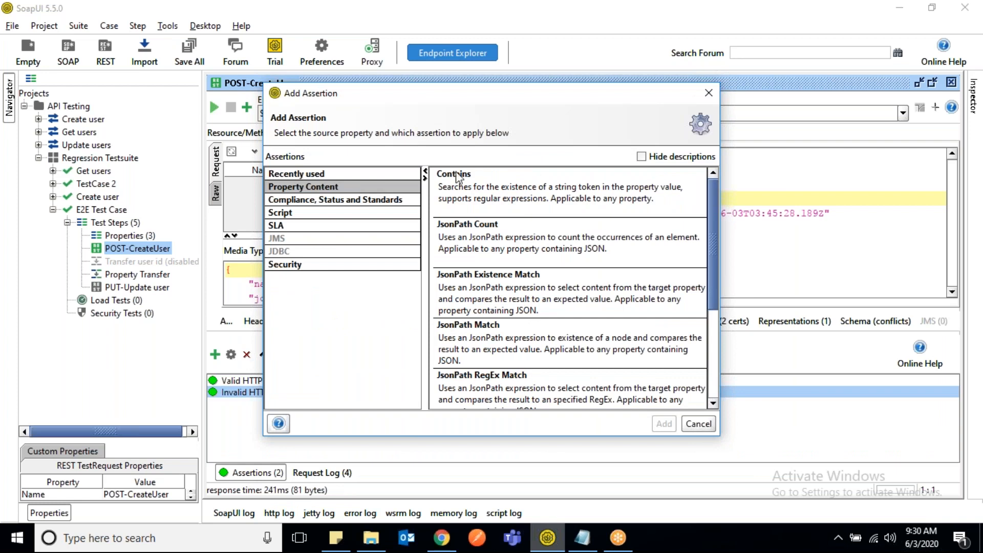
double_click(539, 183)
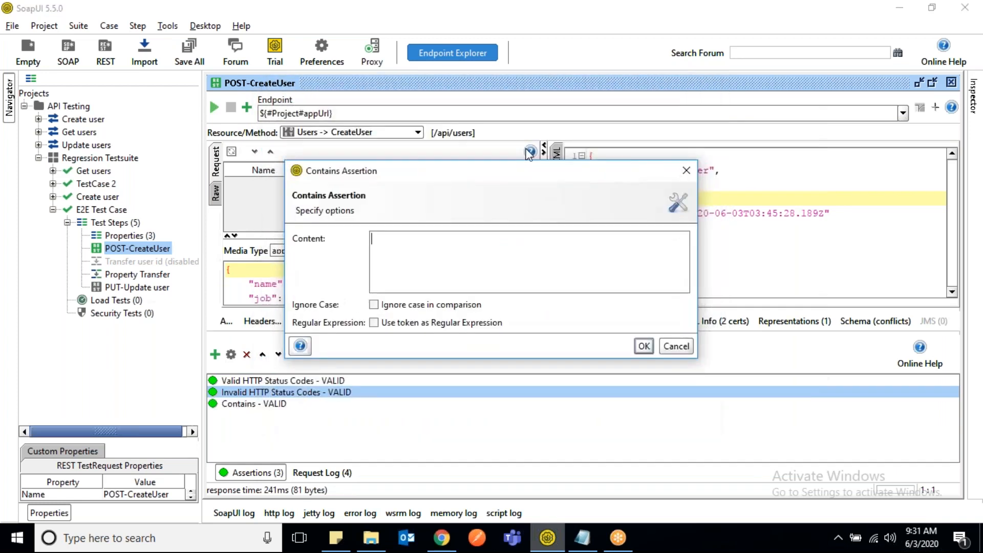
drag(535, 177, 620, 285)
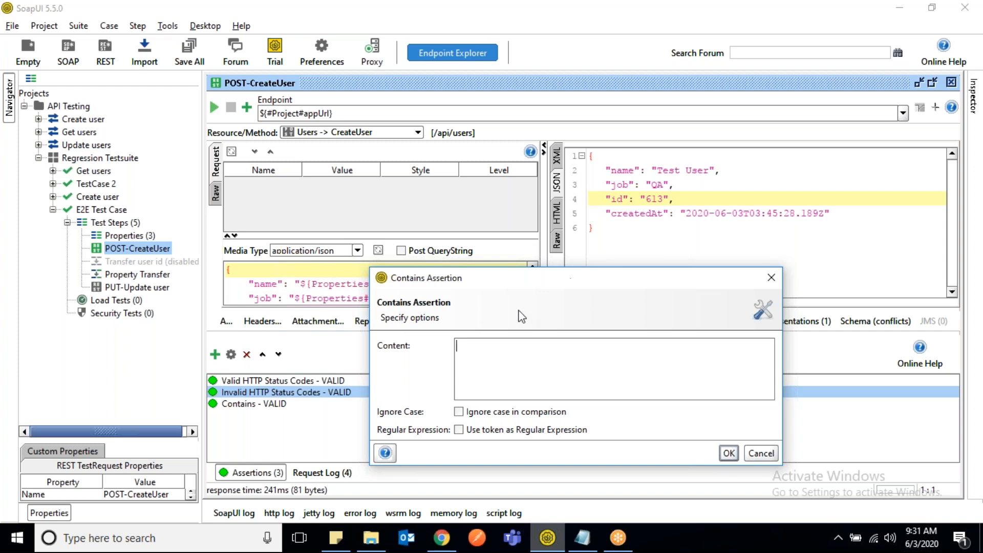
text(QA)
click(459, 412)
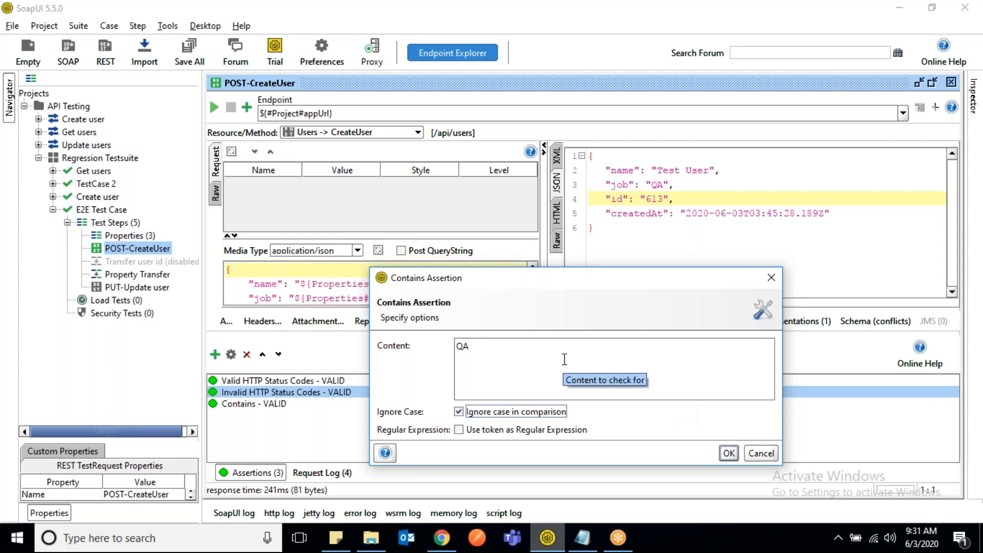
click(729, 453)
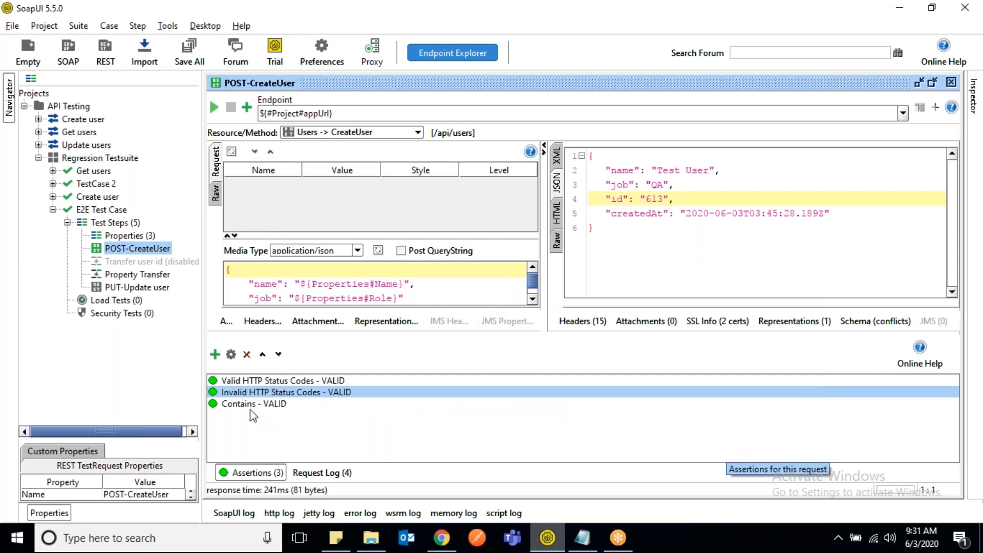
- Start adding another assertion to POST-CreateUser and look through the Property Content assertion types
click(215, 354)
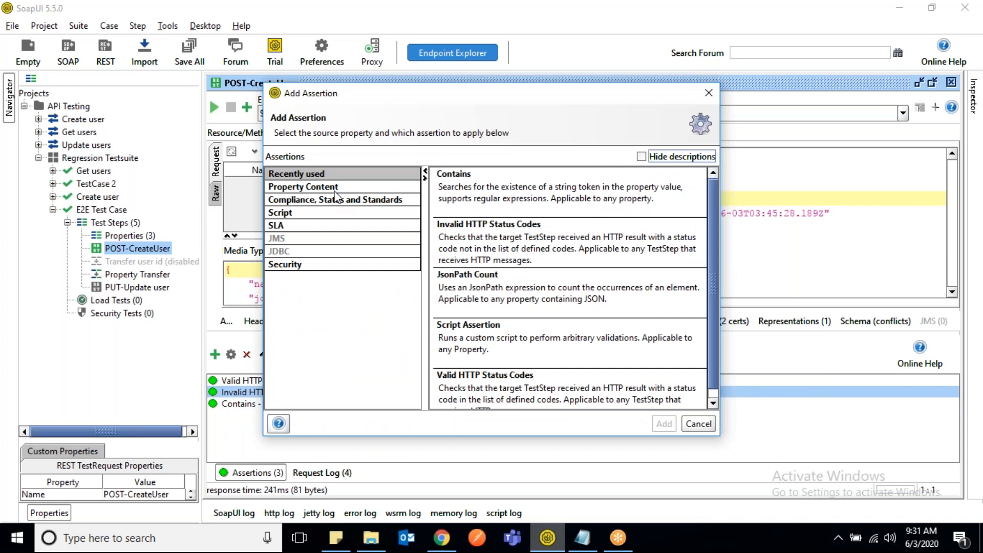
click(336, 188)
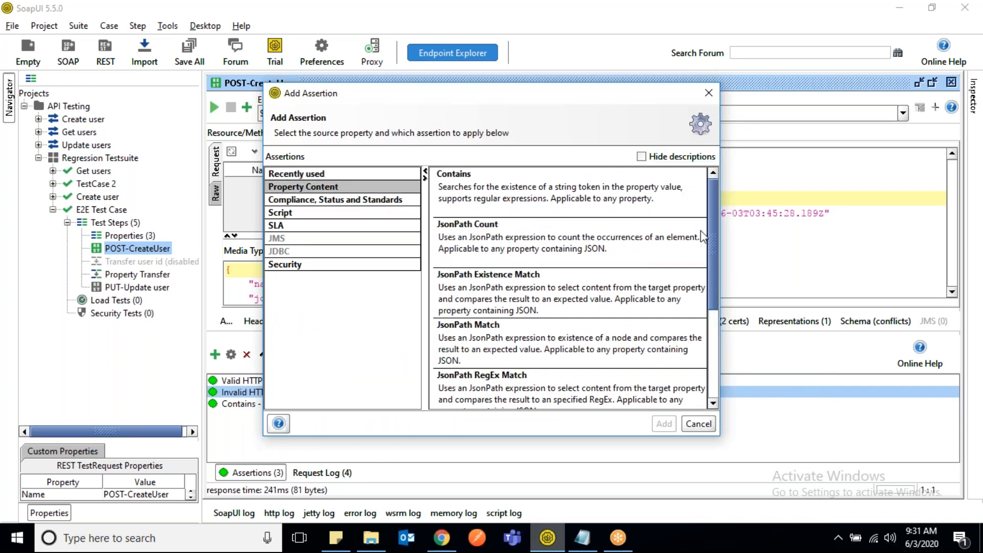
scroll(715, 229, down, 5)
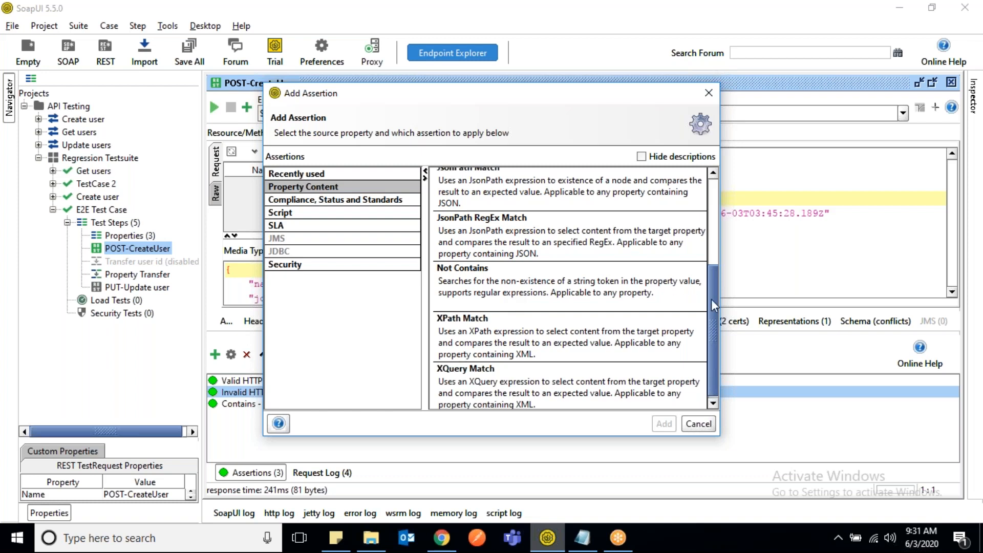
drag(711, 298, 707, 210)
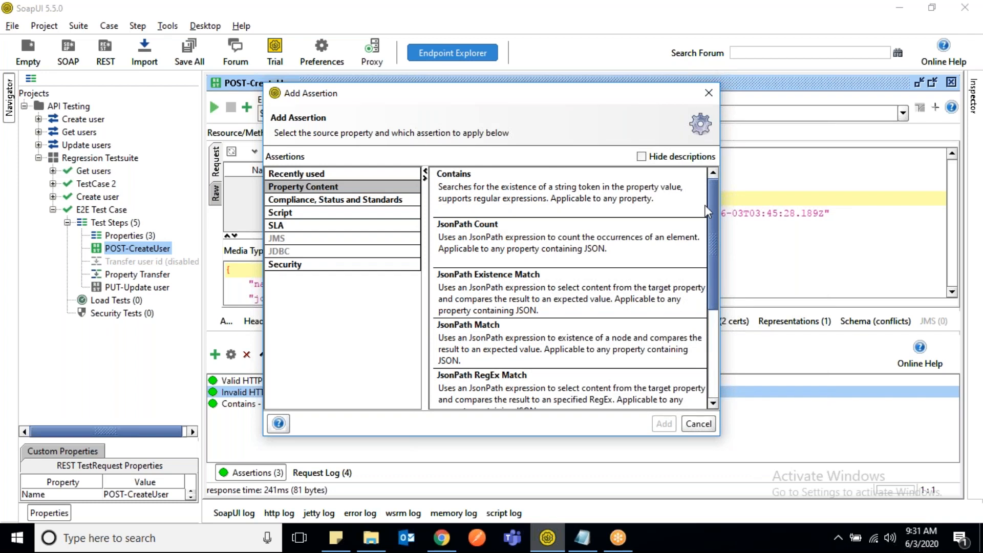
drag(712, 207, 713, 230)
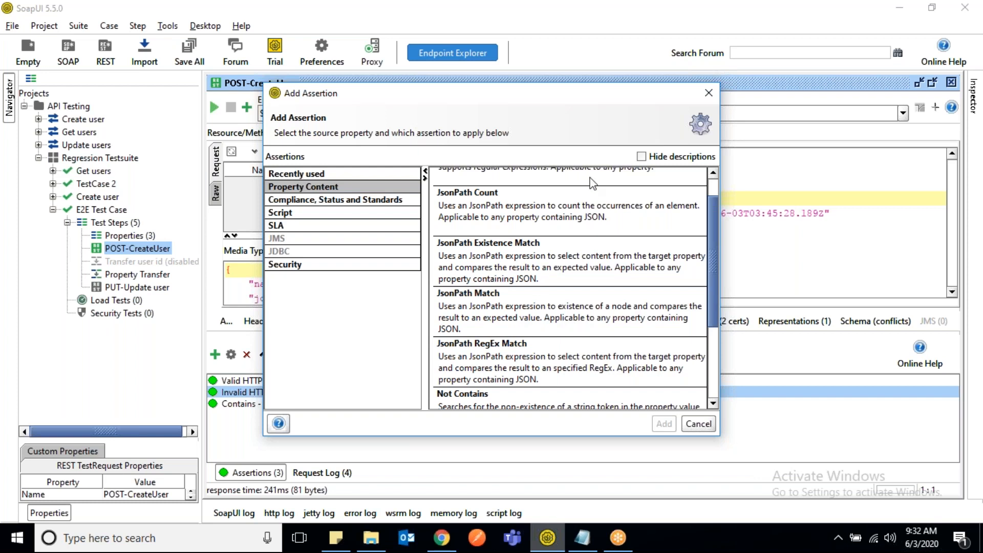
- Cancel the new POST-CreateUser assertion, and run the GET-Get users request with its response displayed as JSON
drag(574, 98, 434, 125)
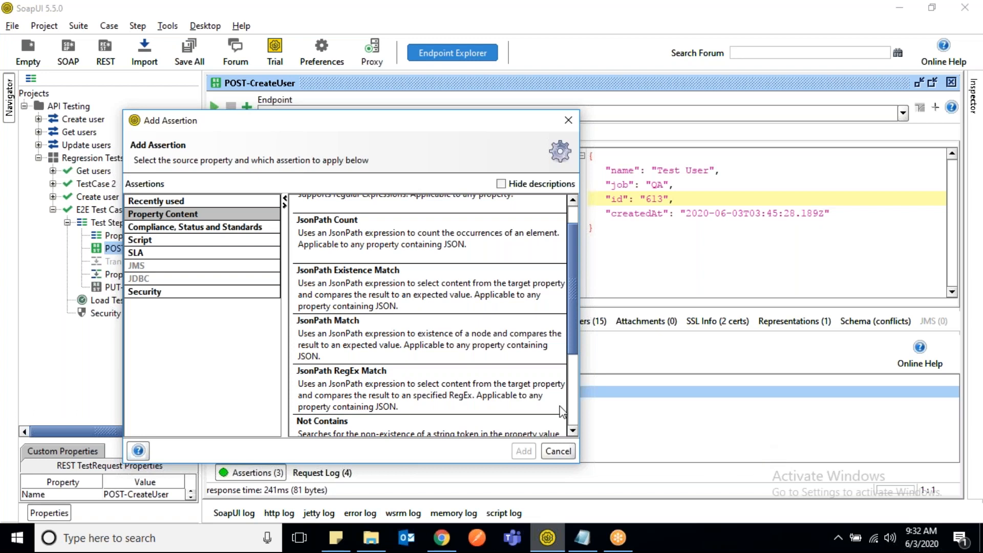
click(558, 452)
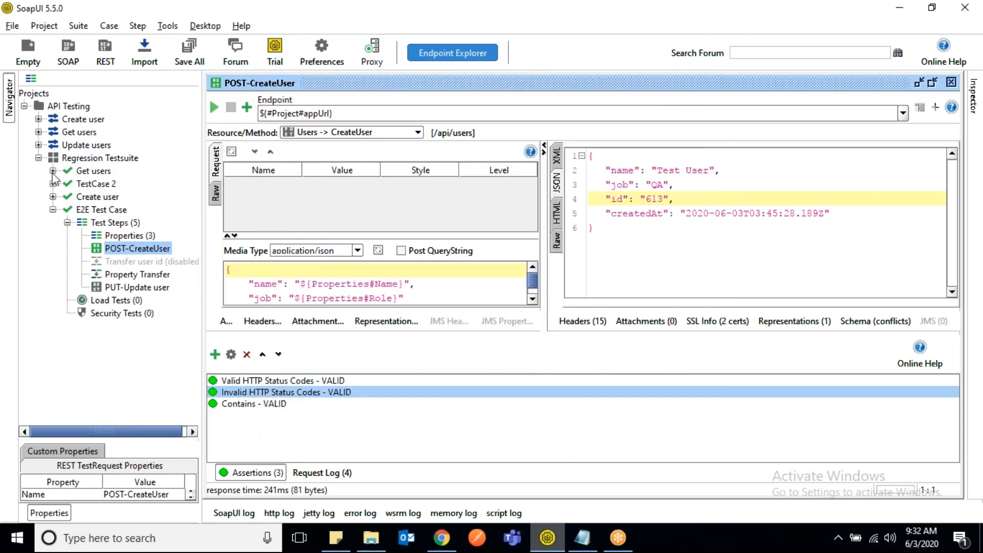
click(52, 171)
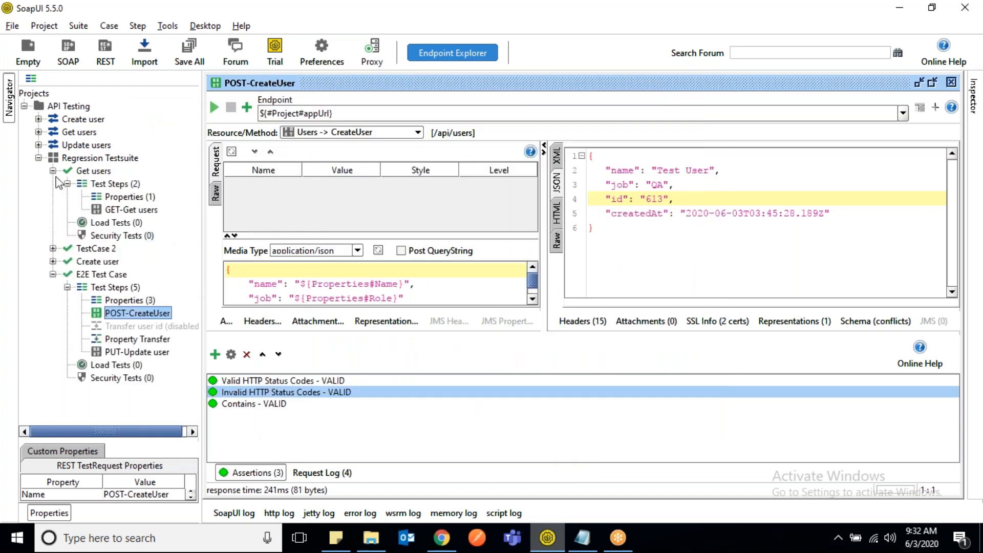
double_click(134, 210)
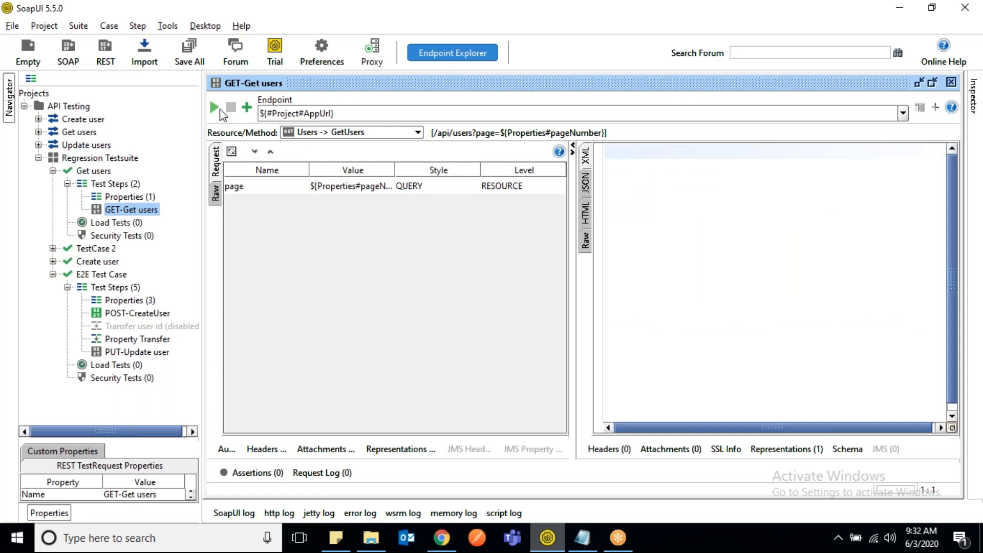
click(214, 108)
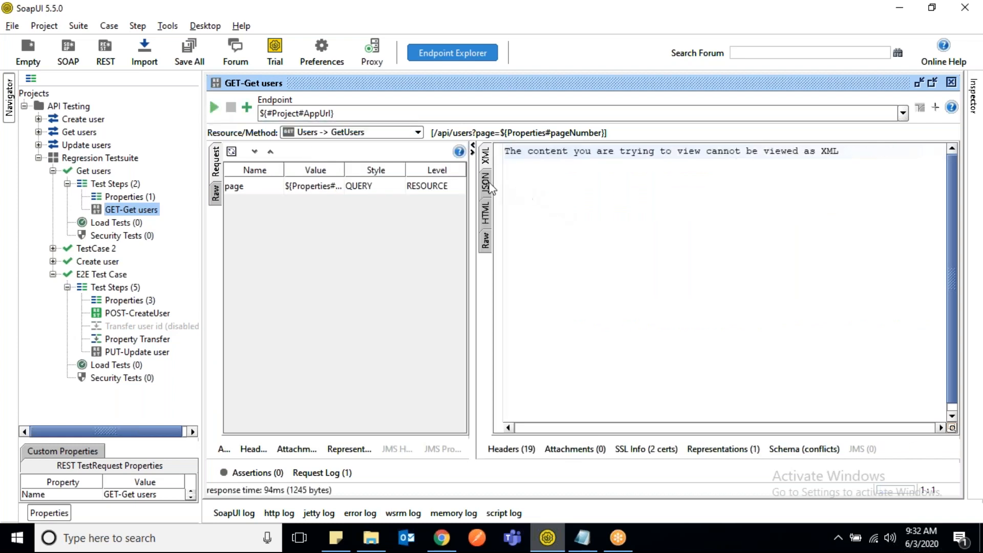
click(487, 185)
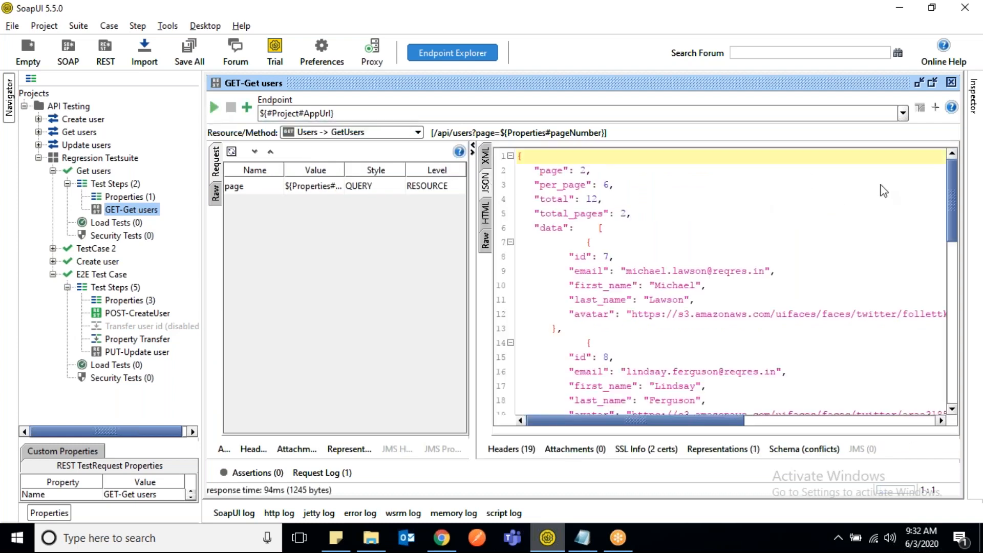
- Examine the JSON response's paging properties and the structure of the user objects in the data array
drag(535, 171, 633, 218)
drag(534, 228, 621, 237)
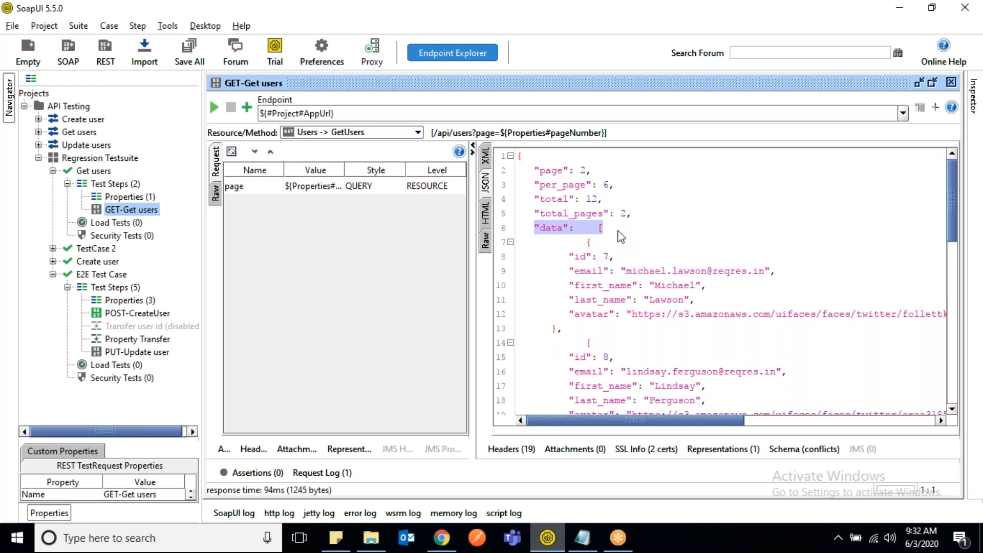
click(613, 233)
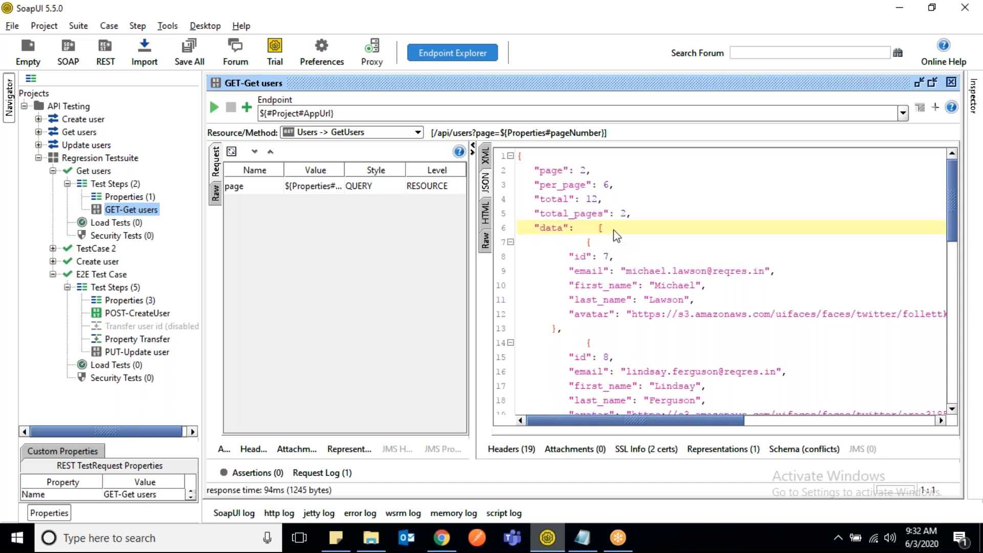
drag(598, 229, 607, 228)
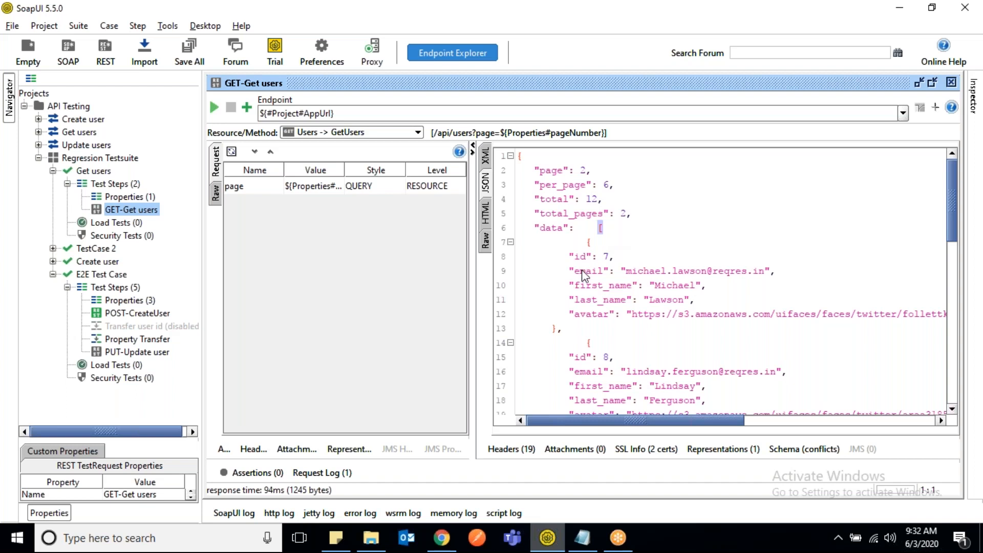
click(587, 243)
drag(588, 242, 563, 330)
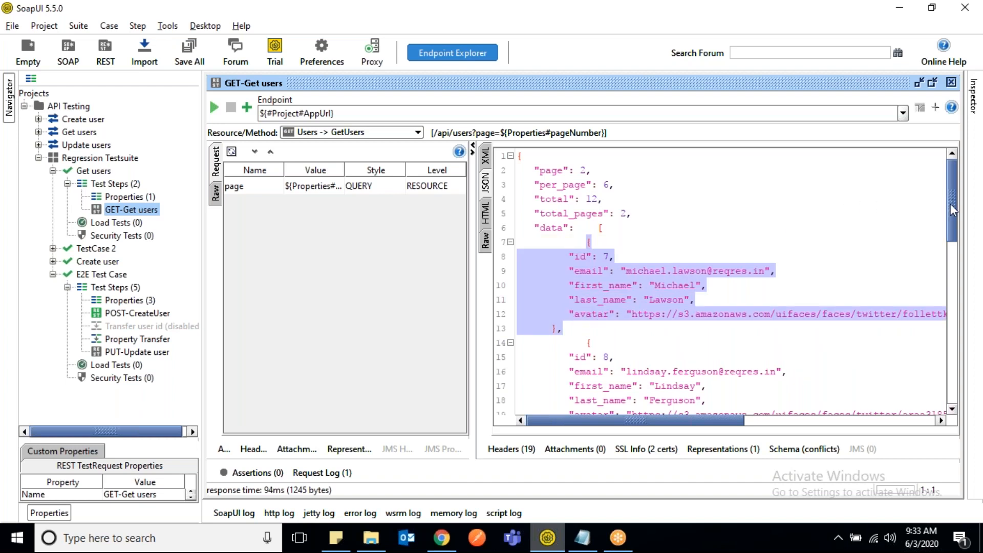
drag(954, 209, 953, 230)
click(587, 281)
drag(587, 280, 564, 364)
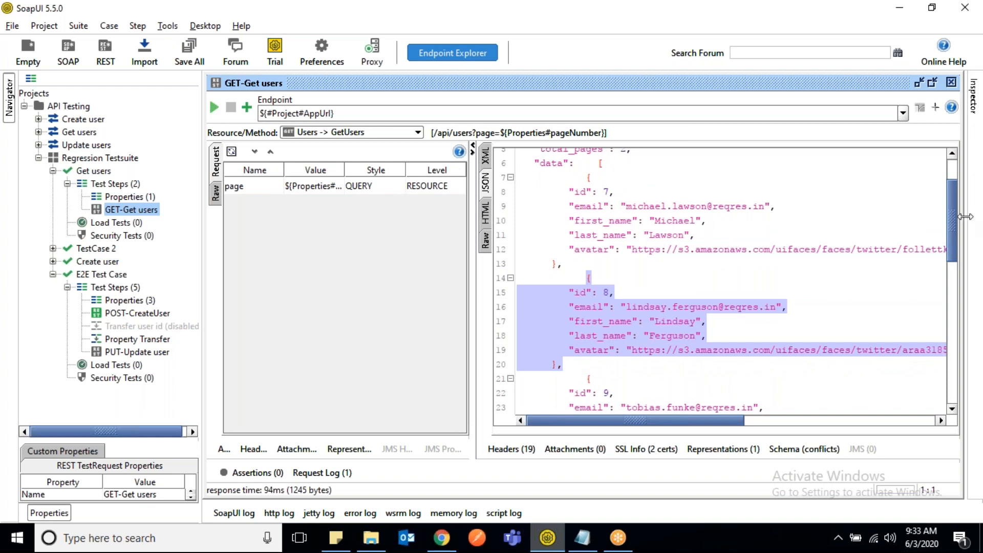
drag(951, 216, 949, 171)
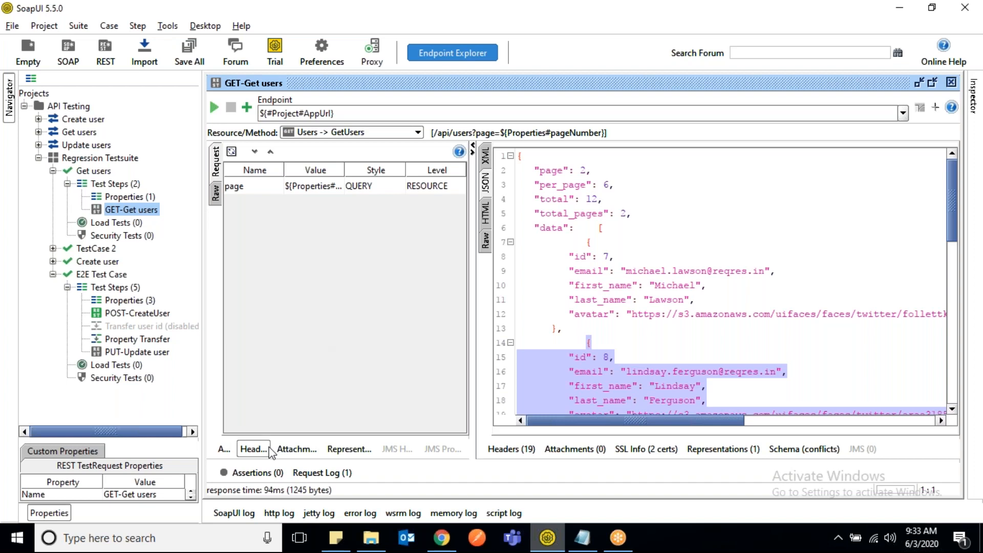
- Add a JsonPath Match assertion from the Property Content types to the GET-Get users step
click(251, 472)
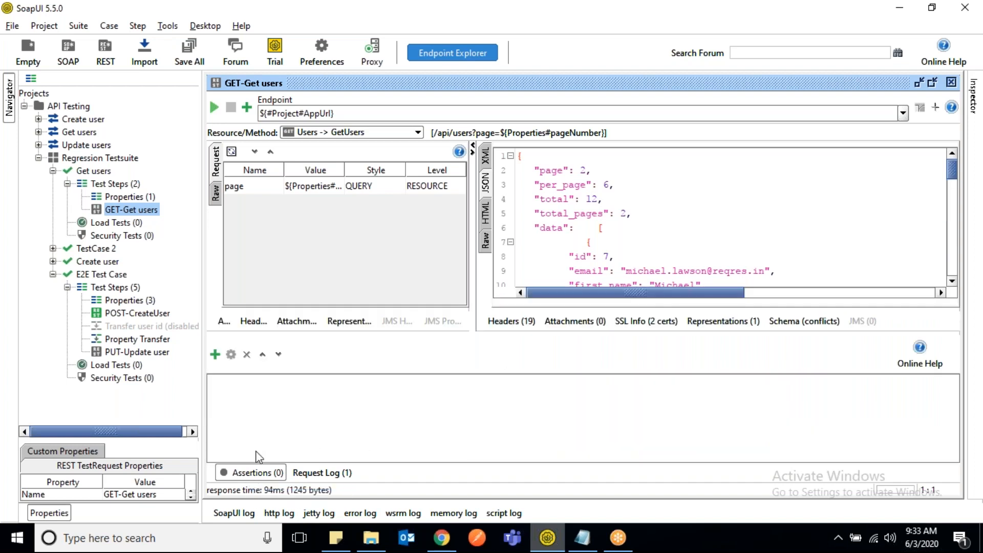
click(215, 357)
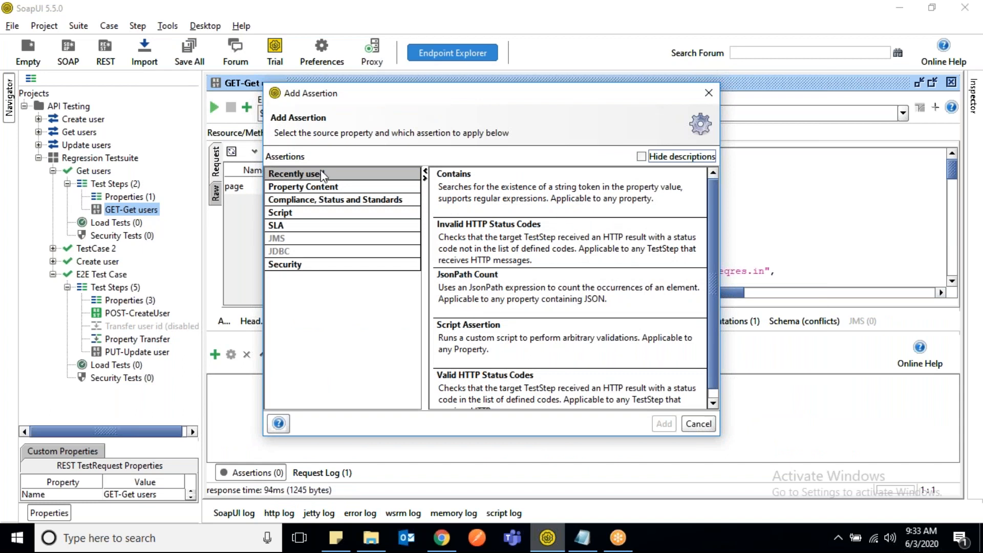
click(313, 190)
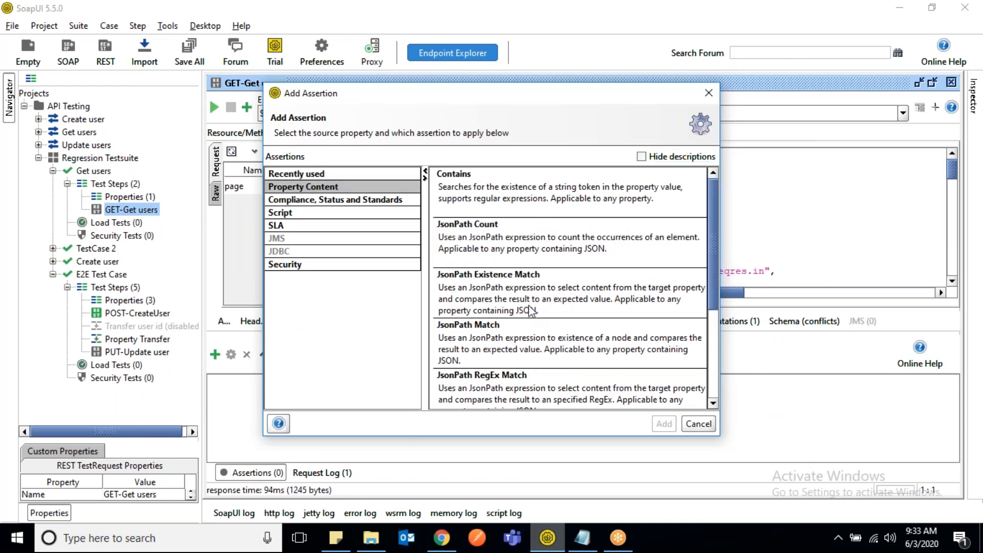
double_click(491, 342)
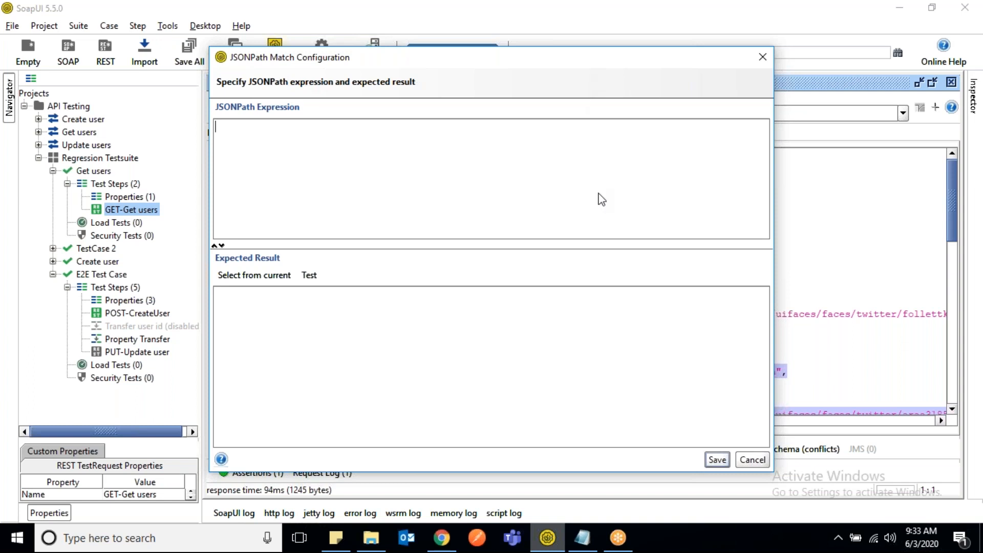
- Set the assertion's JSONPath expression to $.page with expected result 2, and test it against the response
drag(603, 203, 738, 248)
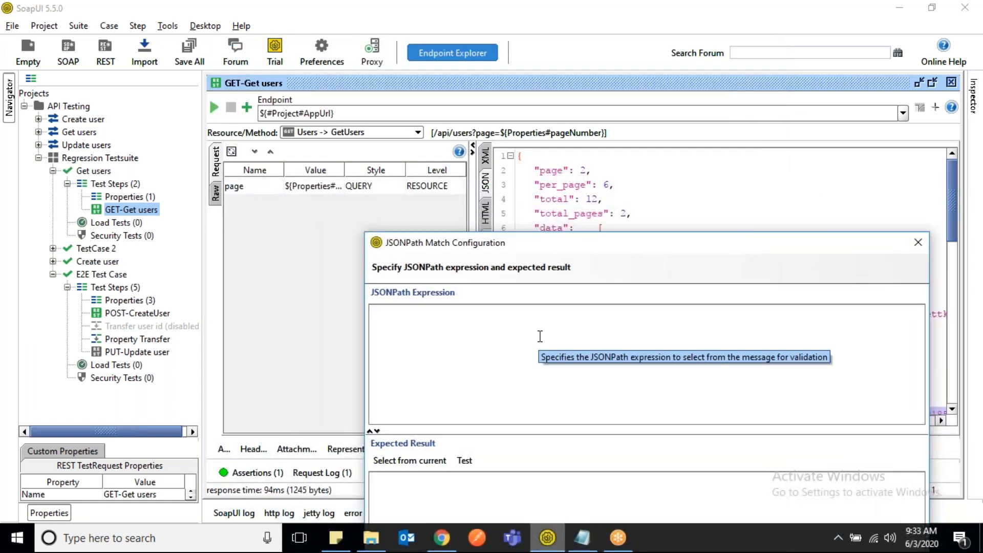
text($.page)
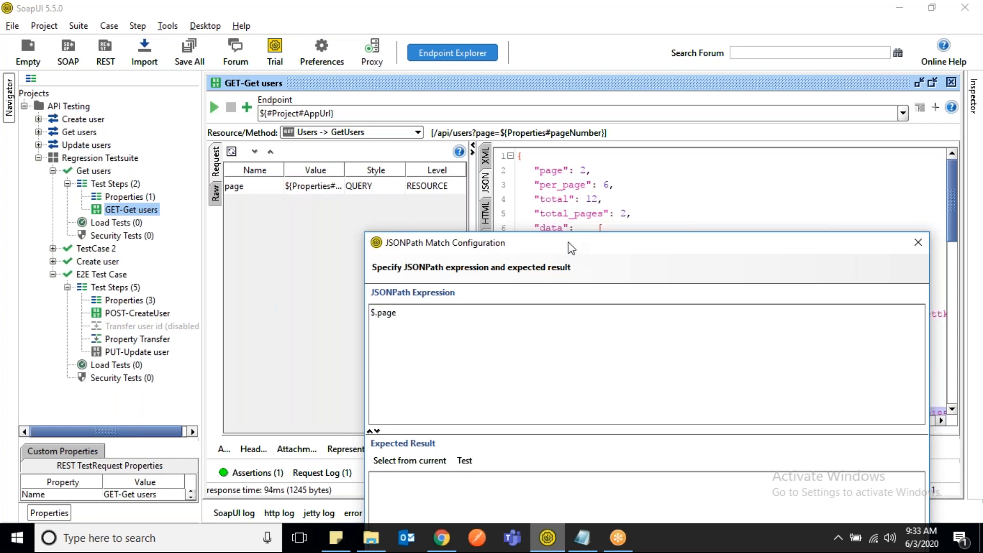
drag(571, 248, 431, 201)
click(293, 452)
text(2)
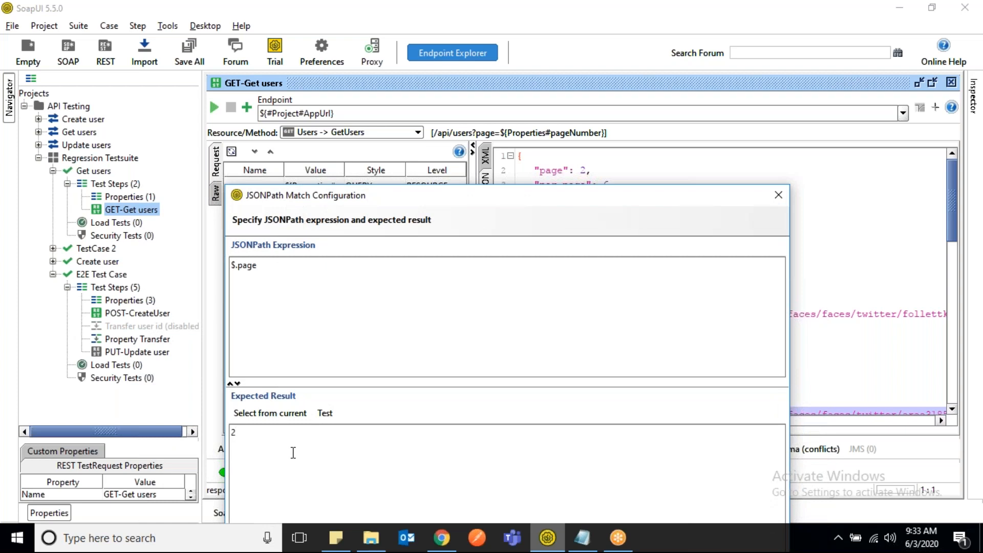
click(325, 413)
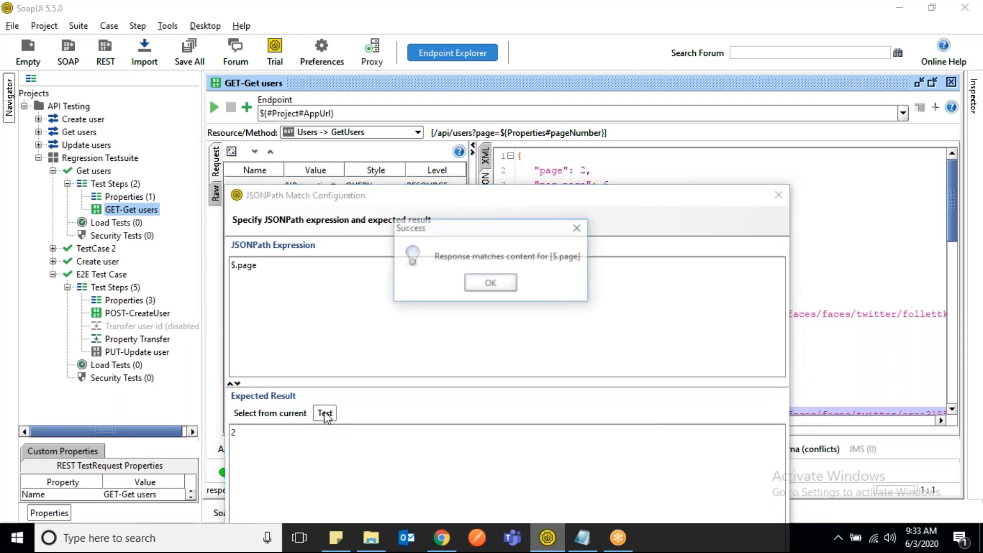
click(491, 283)
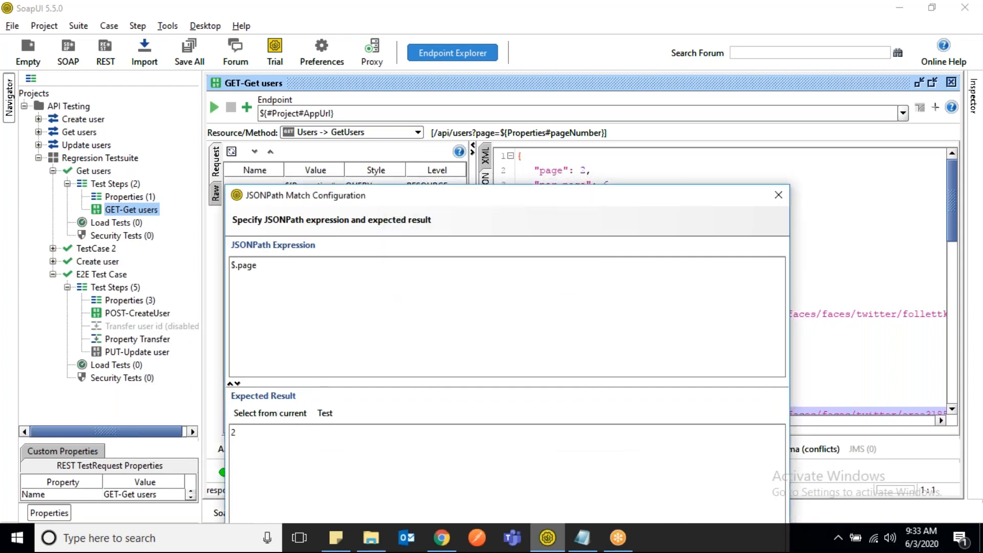
- Clear the expected result, refill it from the current response, and close the JSONPath Match configuration without saving
click(271, 441)
key(BackSpace)
click(271, 413)
drag(455, 192, 489, 135)
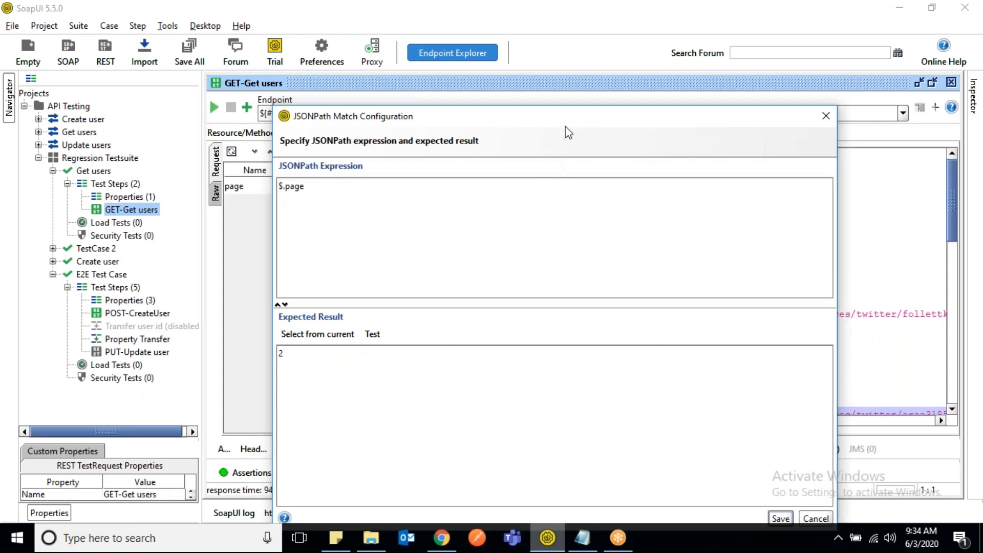
drag(569, 126, 535, 224)
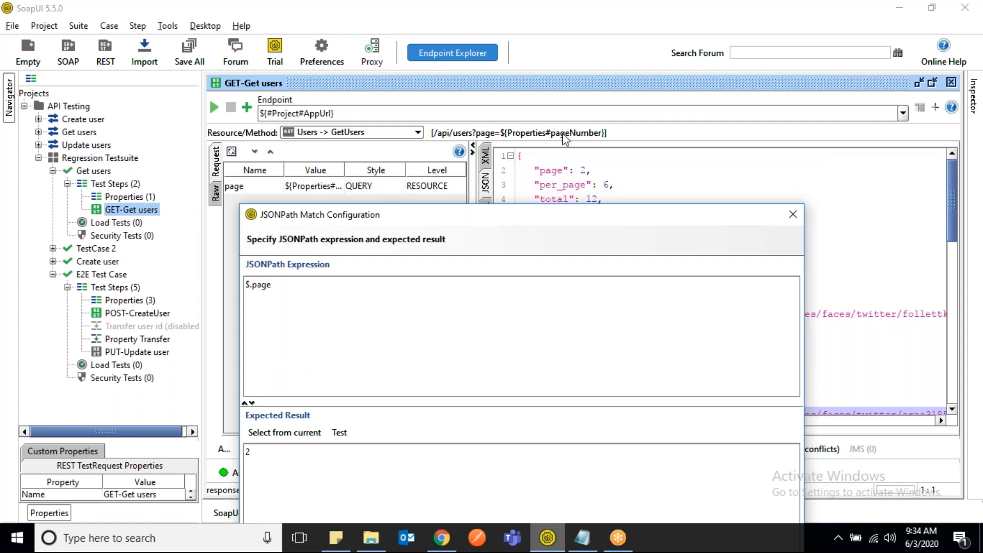
click(791, 215)
- Inspect the page request parameter's full property reference and the matching page property in the JSON response
double_click(305, 186)
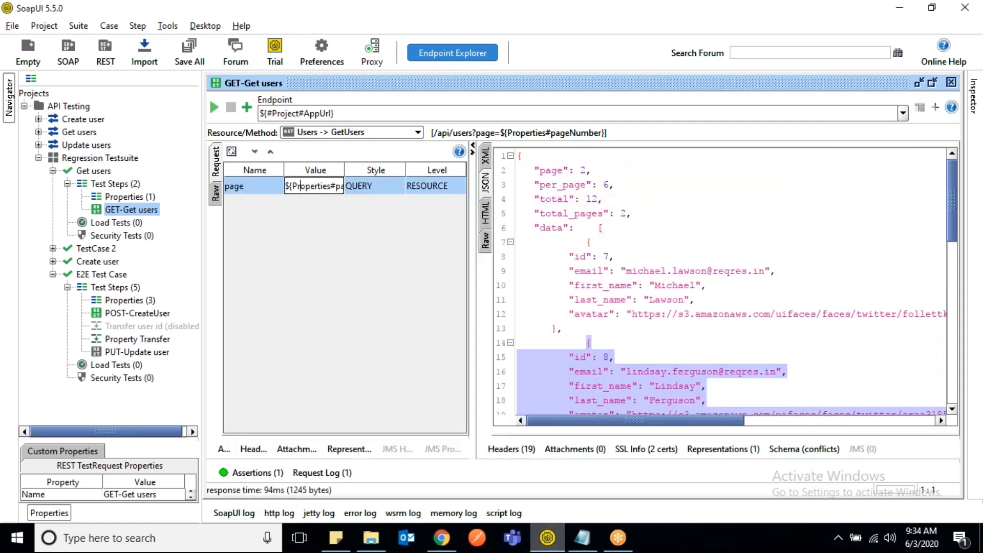
key(Right)
key(Right)
key(Right)
key(Right)
key(Right)
key(Right)
key(Right)
key(Right)
key(Right)
key(Right)
key(Right)
key(Right)
key(Right)
key(Right)
key(Right)
key(Right)
key(Right)
key(Right)
key(Right)
key(Right)
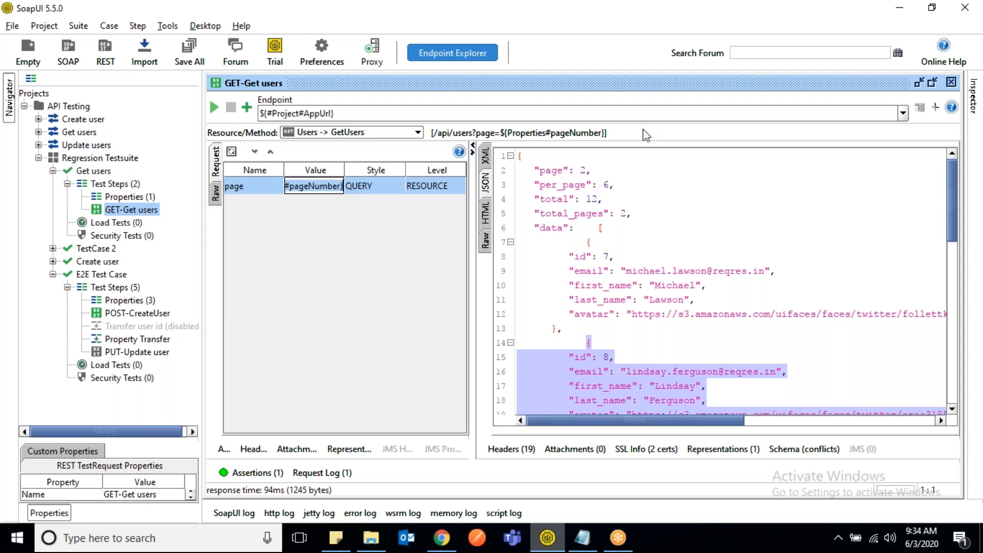
click(555, 171)
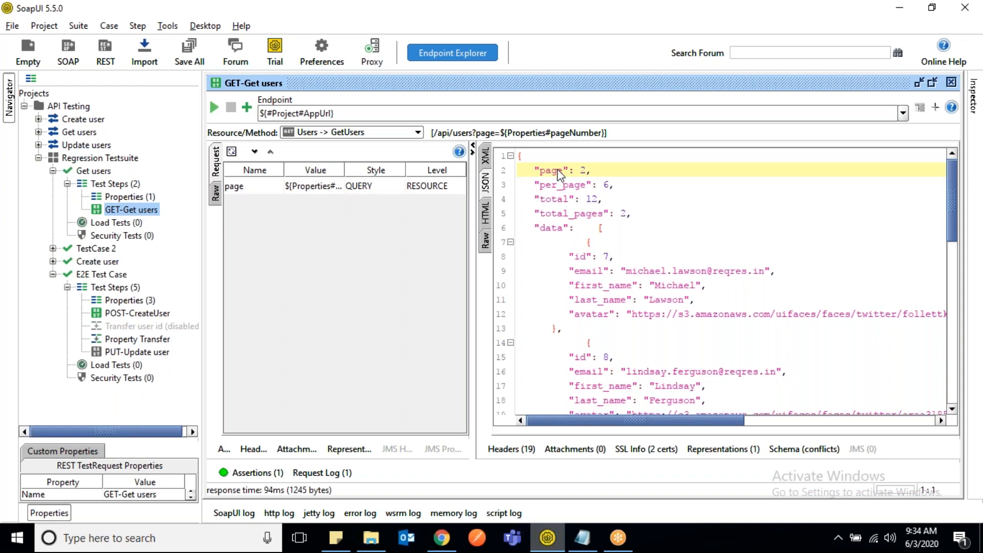
- Reopen the JsonPath Match assertion of GET-Get users and set its JSONPath expression to $.page
click(254, 472)
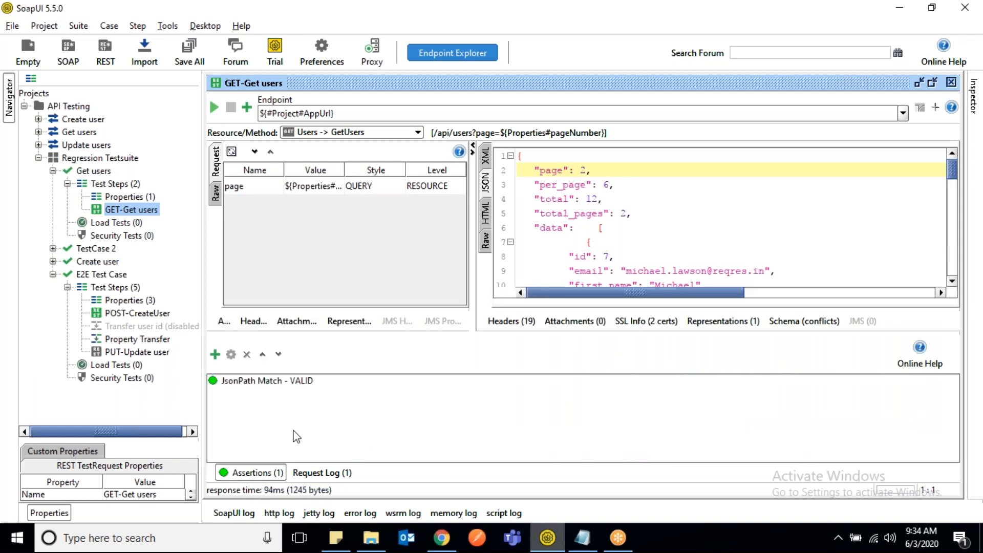
double_click(272, 383)
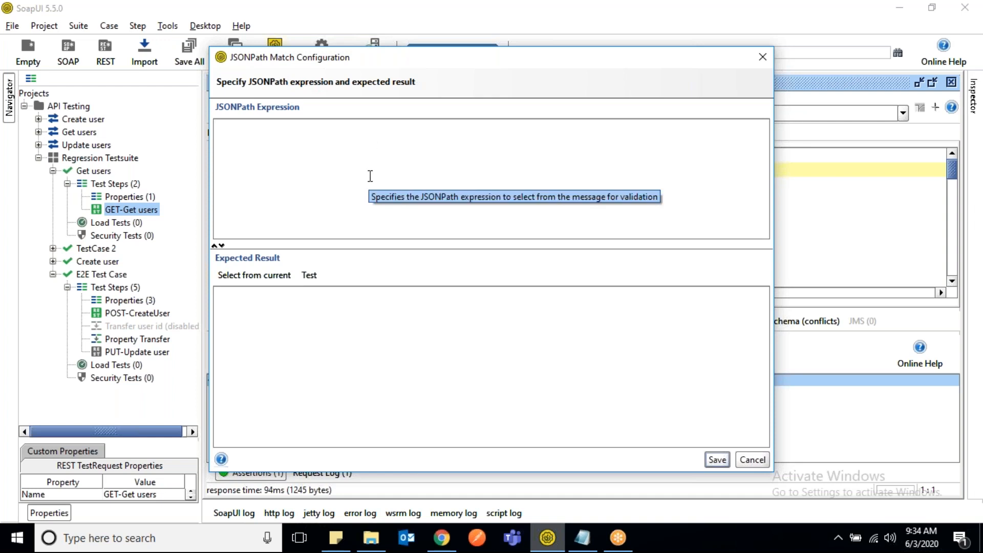
text($.)
drag(623, 61, 629, 80)
text(pafe)
key(BackSpace)
key(BackSpace)
text(ge)
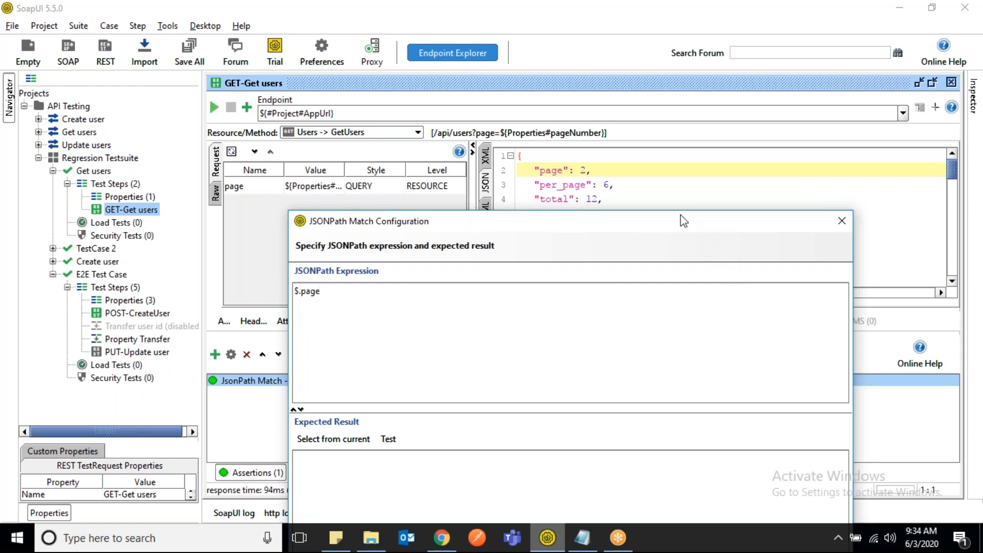
- Test the $.page expression against the response with the expected result left empty, and repeat the test
drag(680, 220, 544, 212)
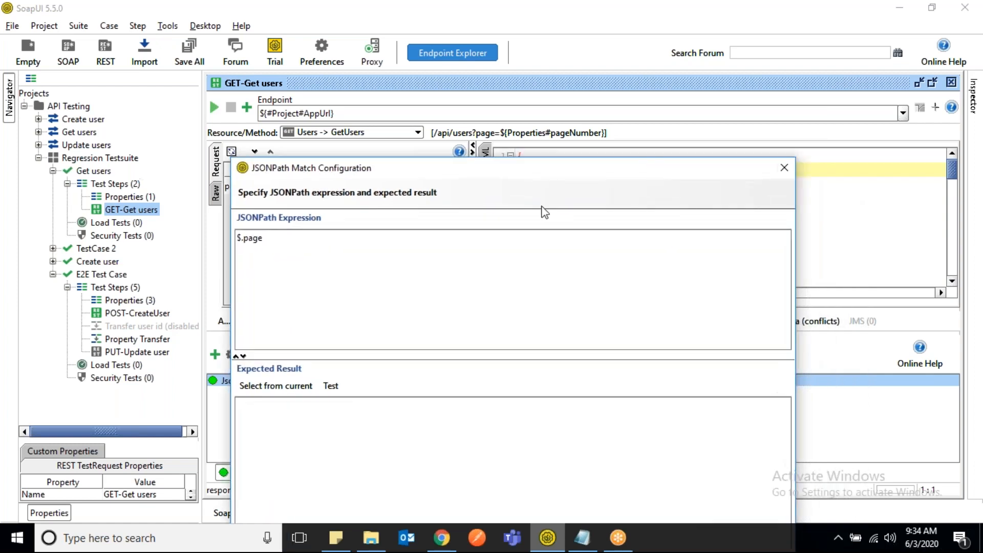
click(337, 390)
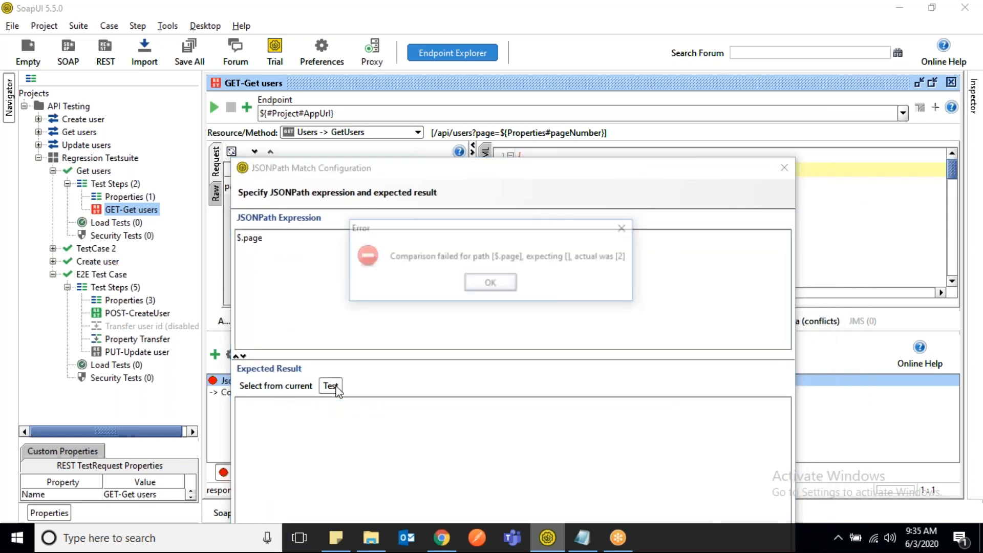
click(491, 284)
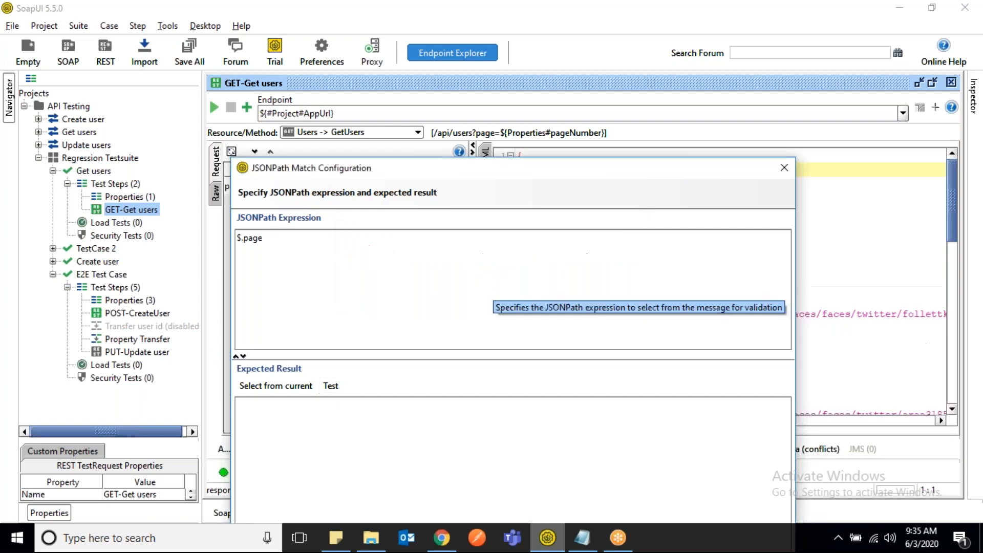
click(331, 386)
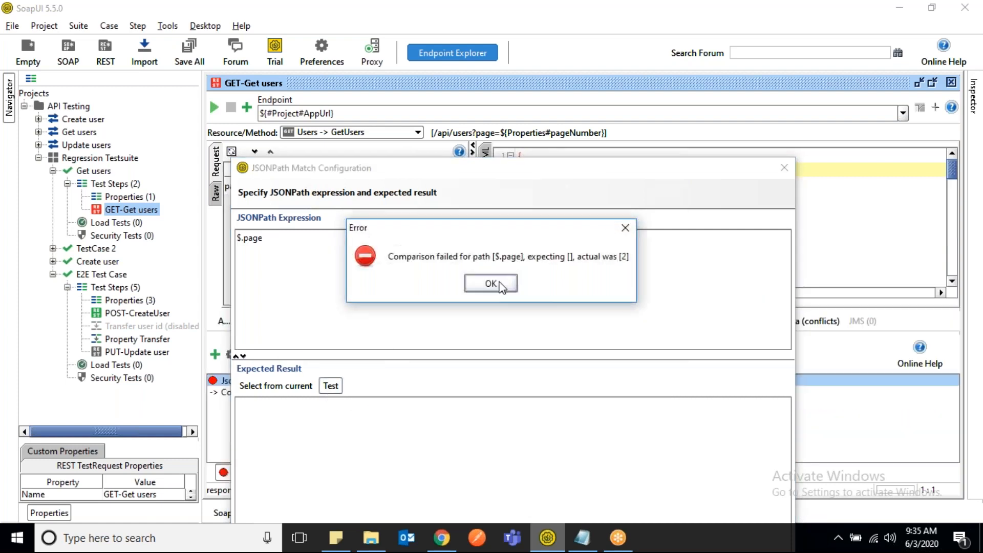
click(492, 281)
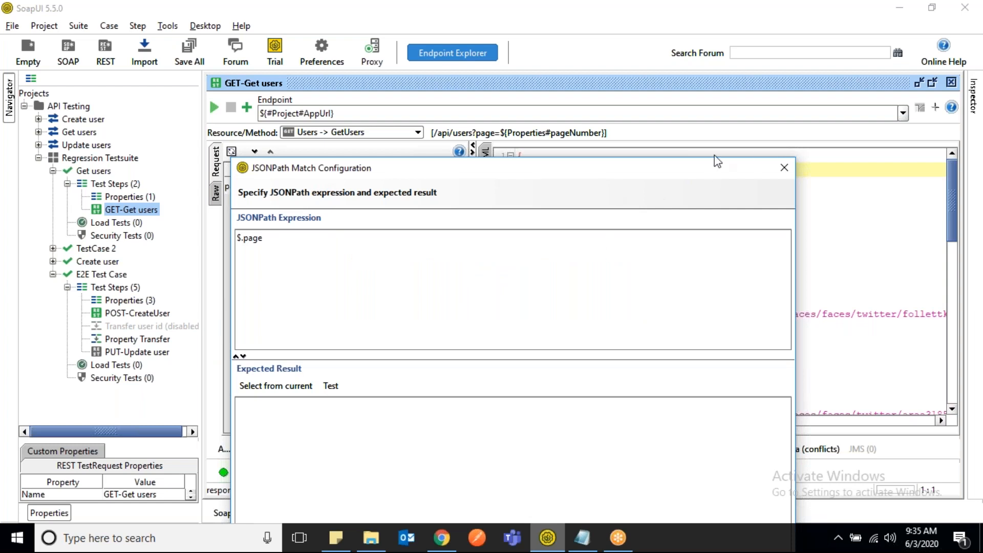
- Set the JSONPath match's expected result to ${Properties#pageNumber} and test it against the current response
drag(707, 174, 764, 79)
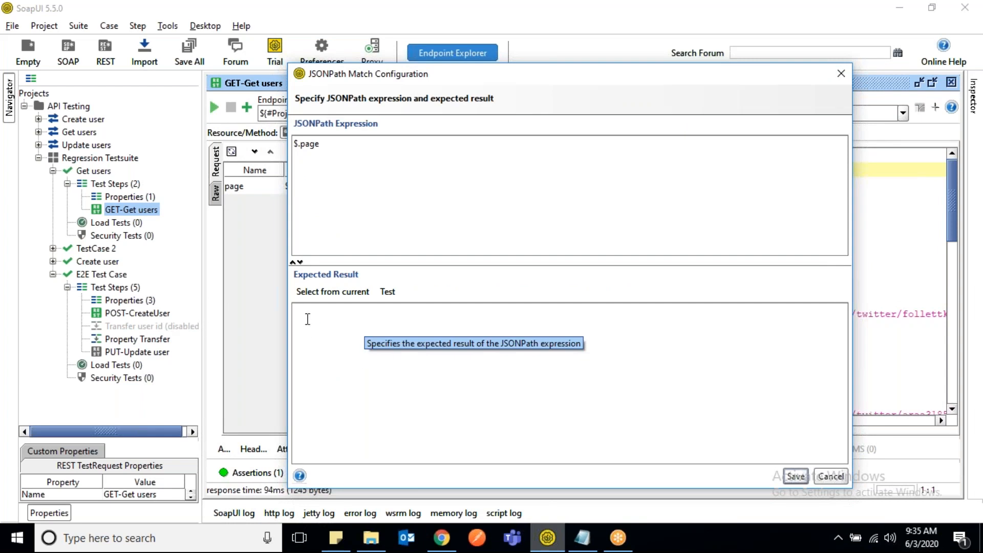
text(${Properties#pageNumber})
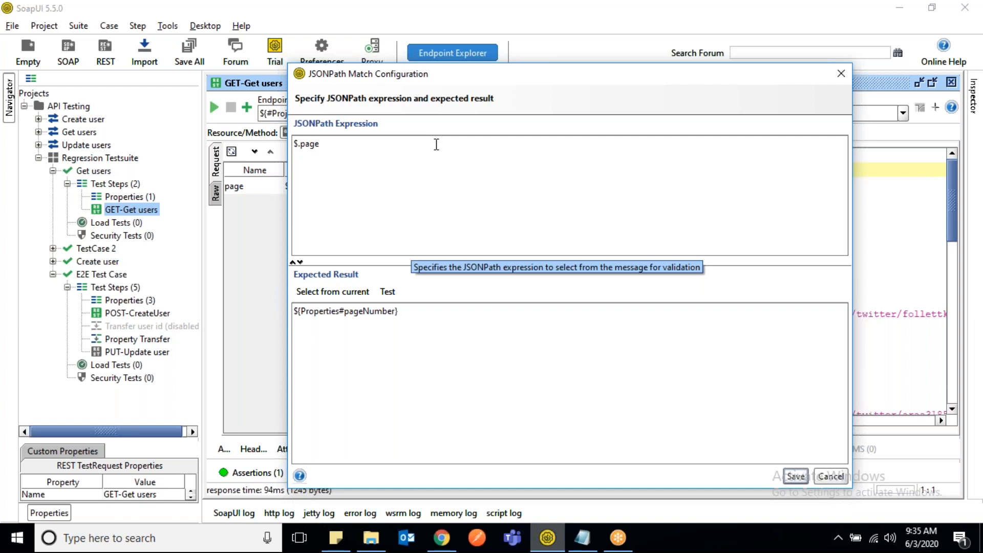
click(388, 292)
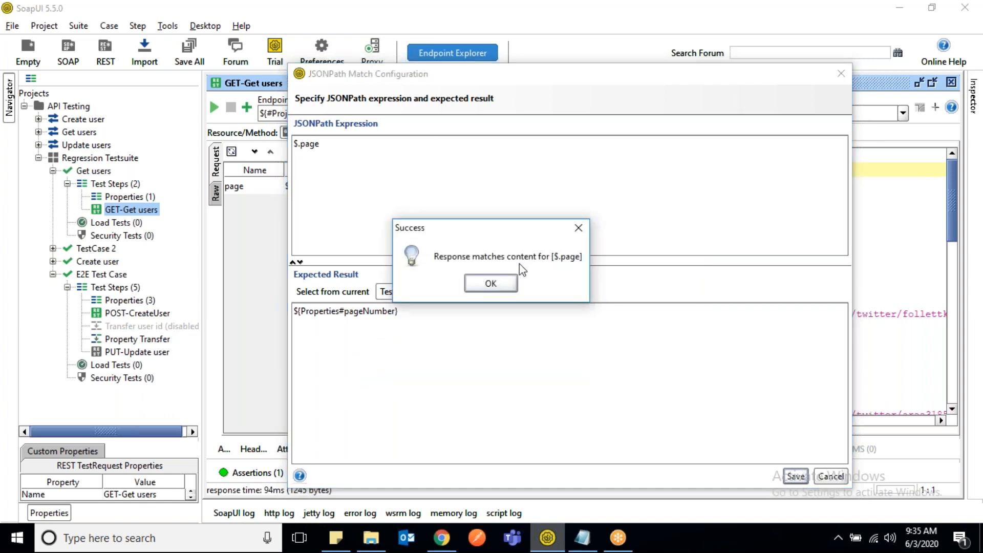
click(499, 284)
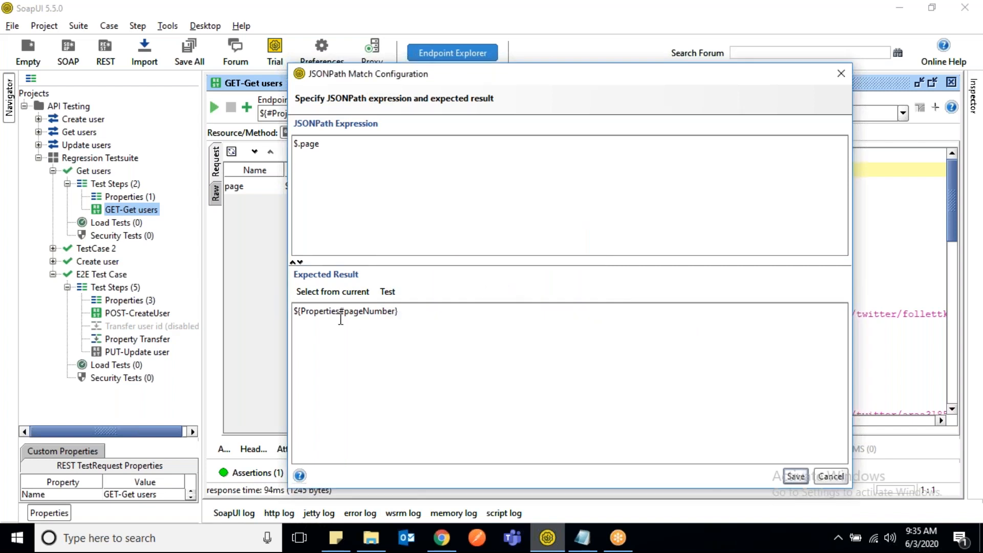
- Review the property reference against the $.page expression and save the JSONPath Match configuration
drag(294, 311, 407, 311)
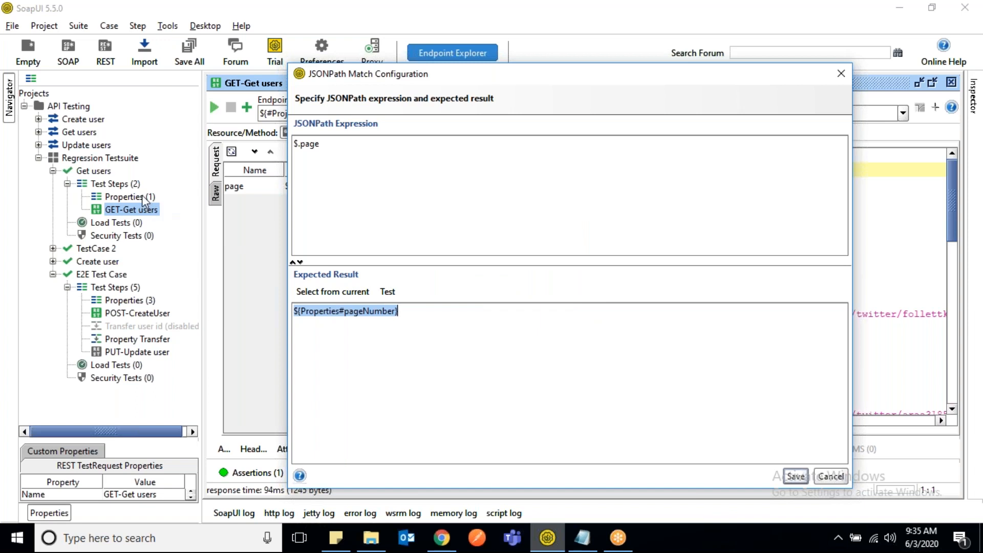
drag(333, 147, 293, 144)
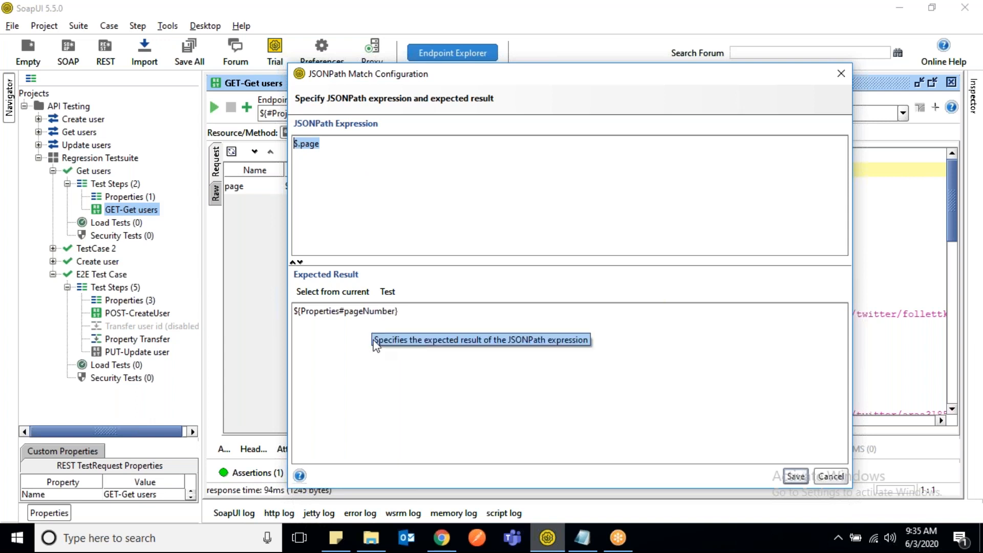
click(418, 311)
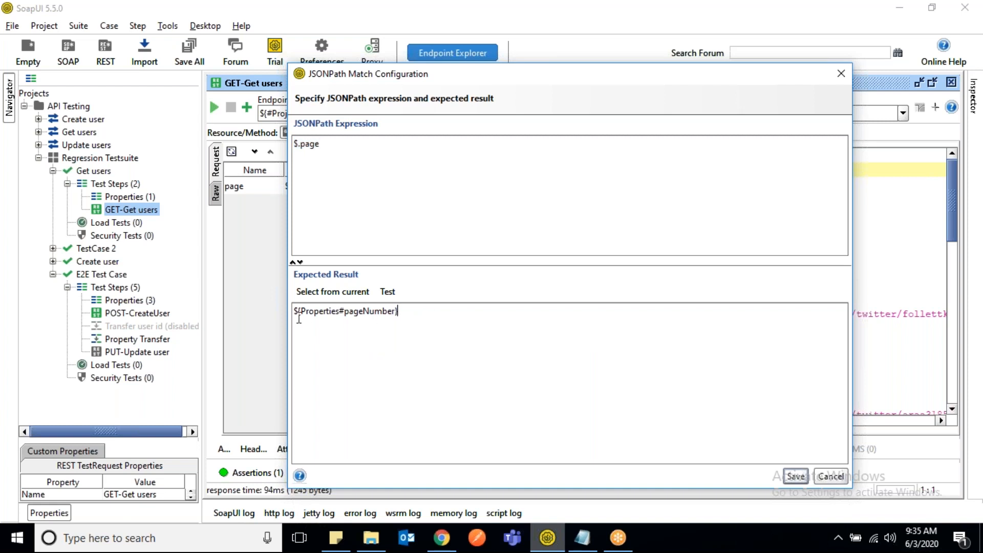
drag(299, 319, 291, 311)
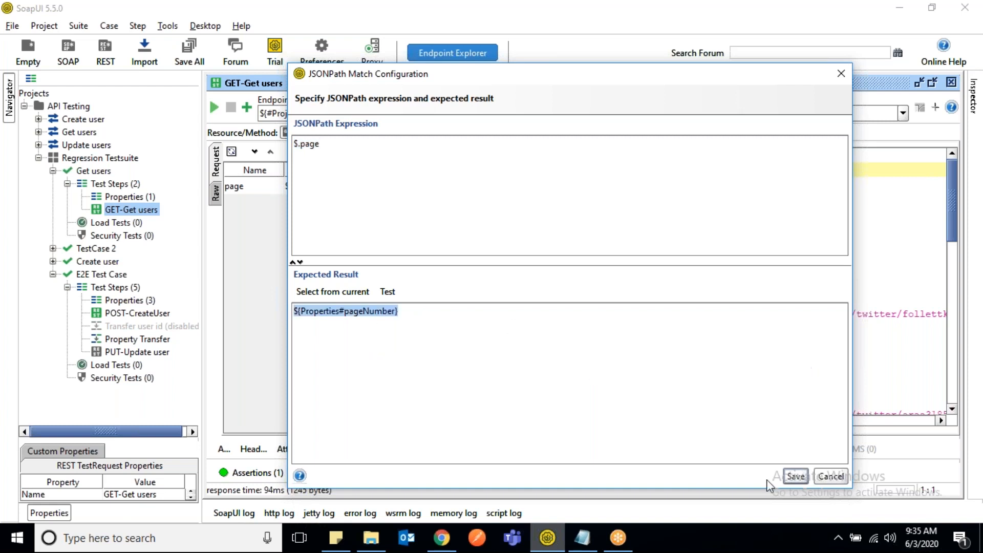
click(796, 477)
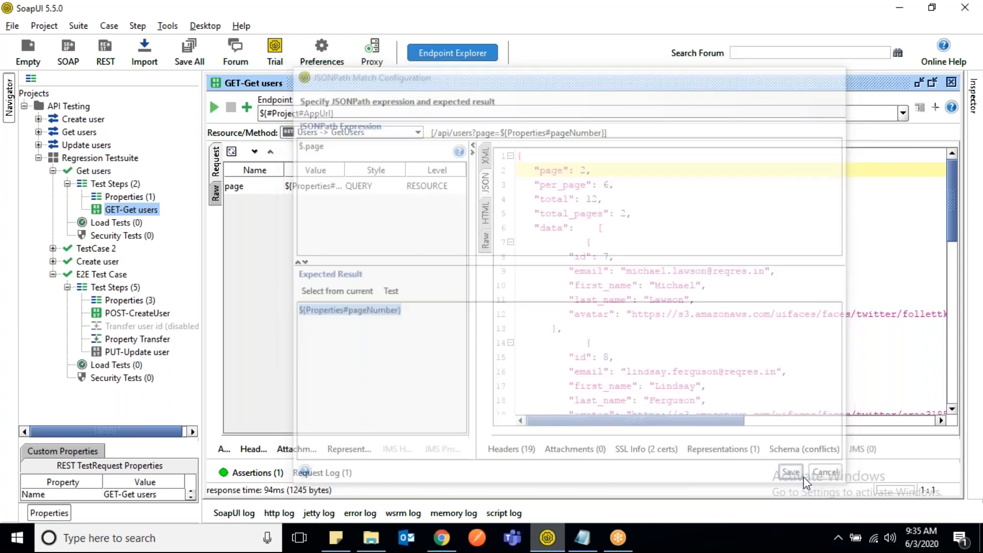
- Set pageNumber to 3 in the Properties step of the Get users test case and close the properties window
double_click(128, 199)
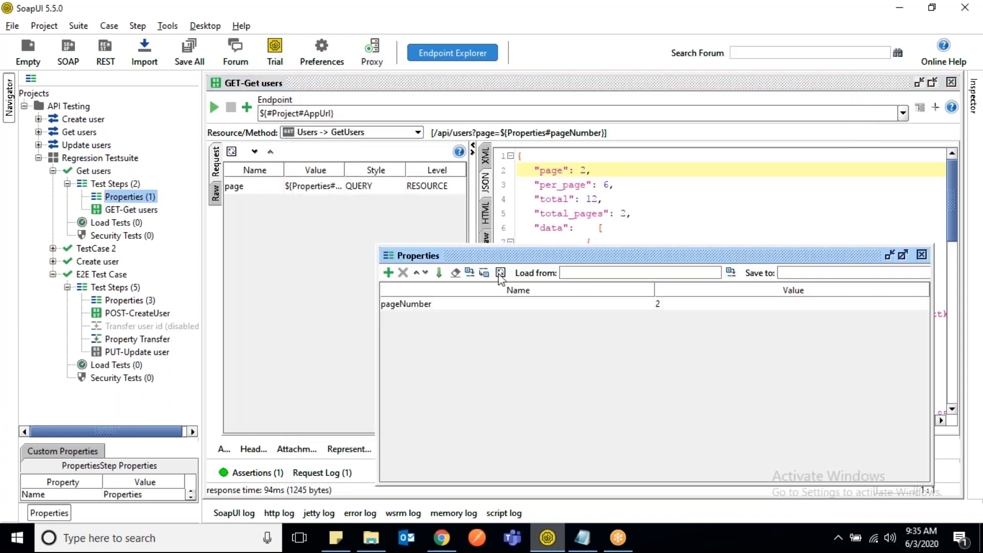
double_click(673, 306)
key(BackSpace)
text(3)
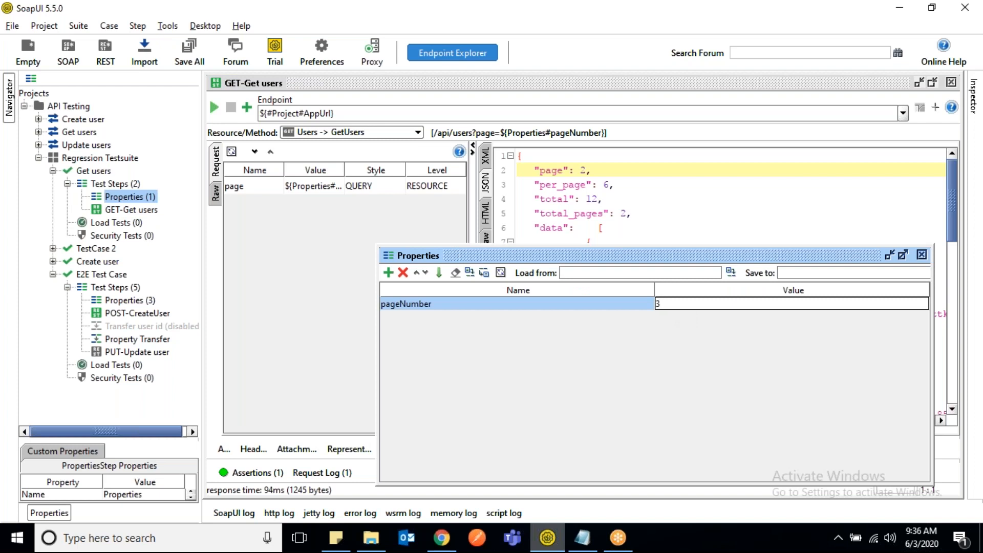
key(Return)
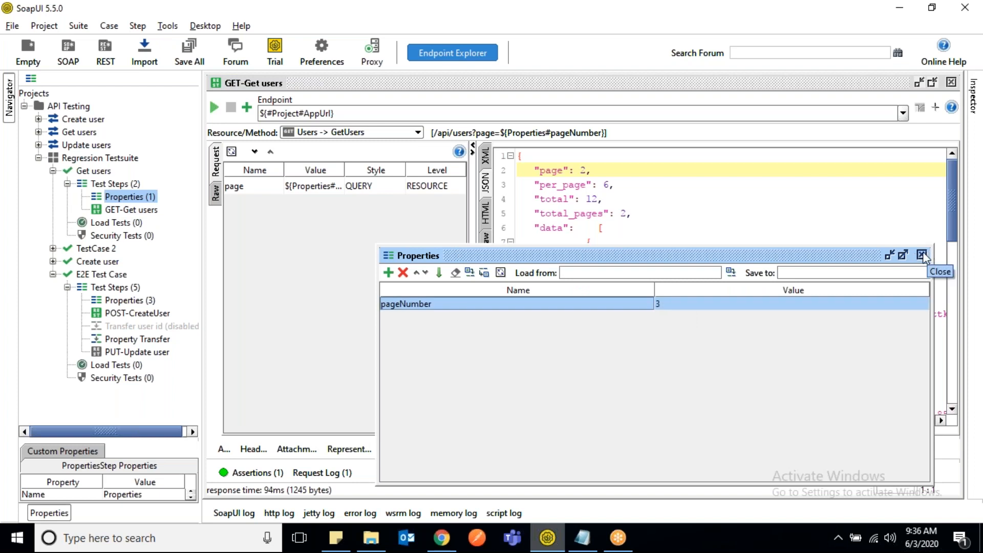
click(922, 255)
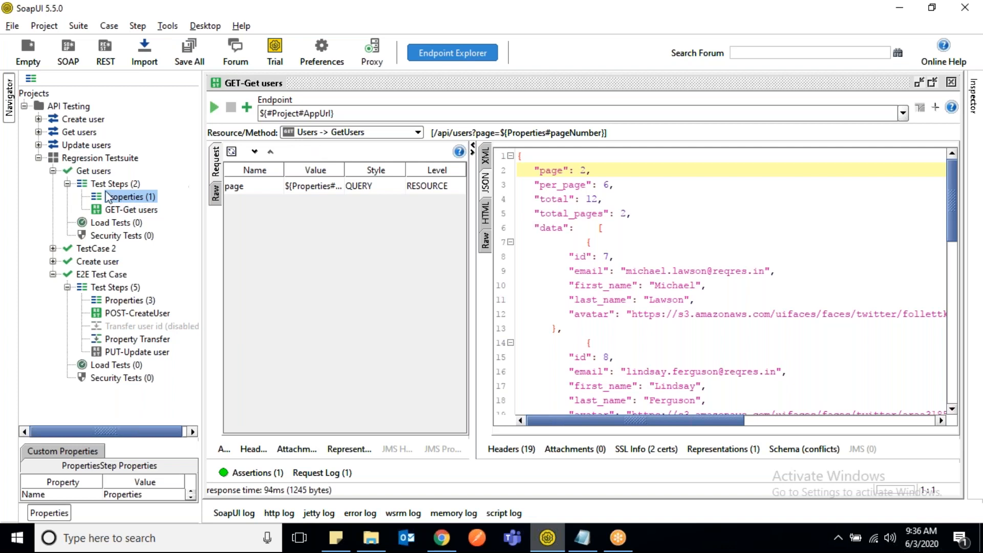
- Run the Get users test case, then reopen GET-Get users and check its assertion results
double_click(93, 171)
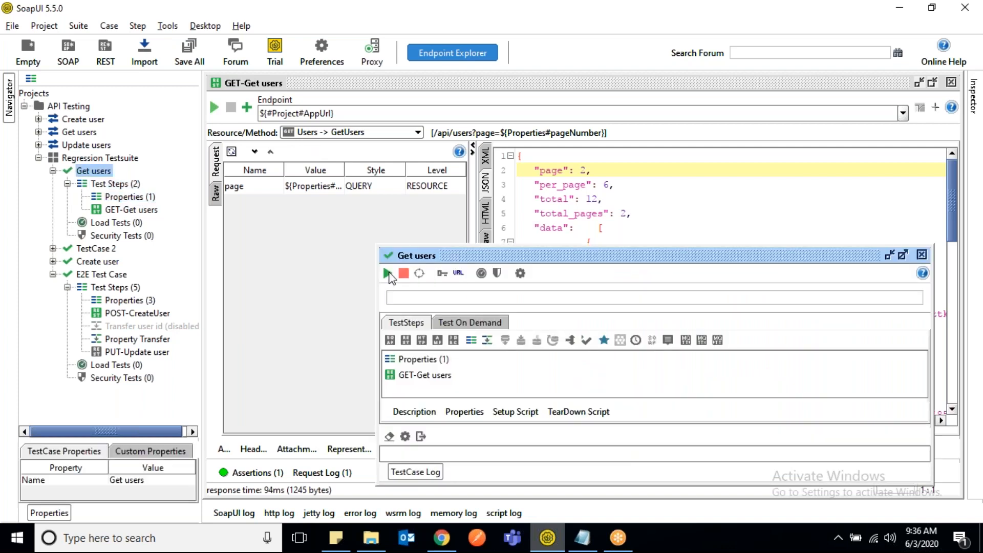
double_click(664, 260)
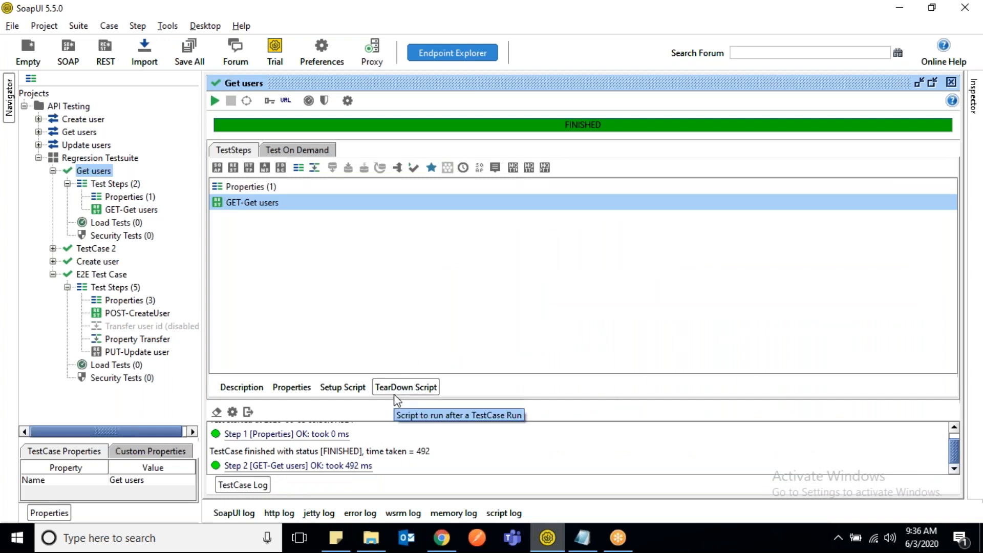
double_click(131, 210)
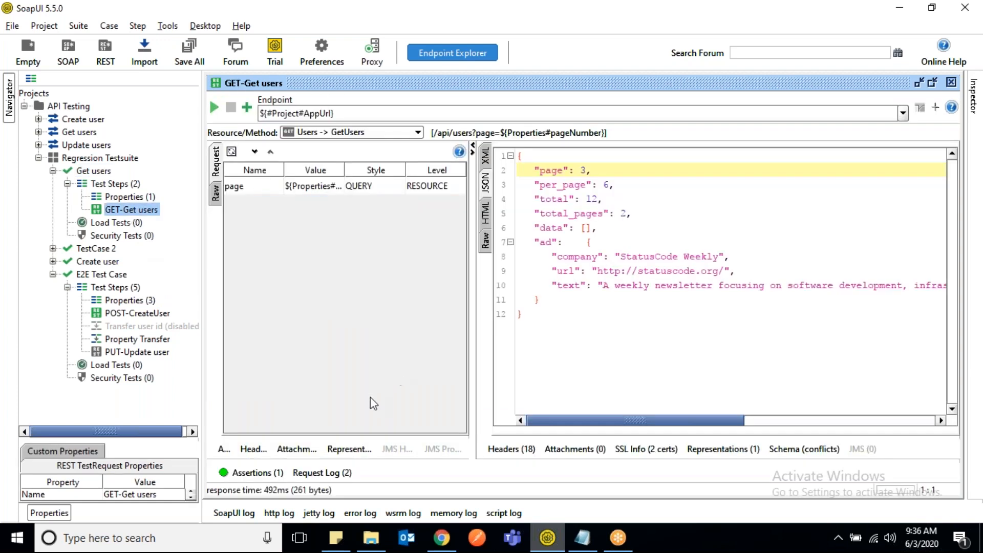
click(255, 476)
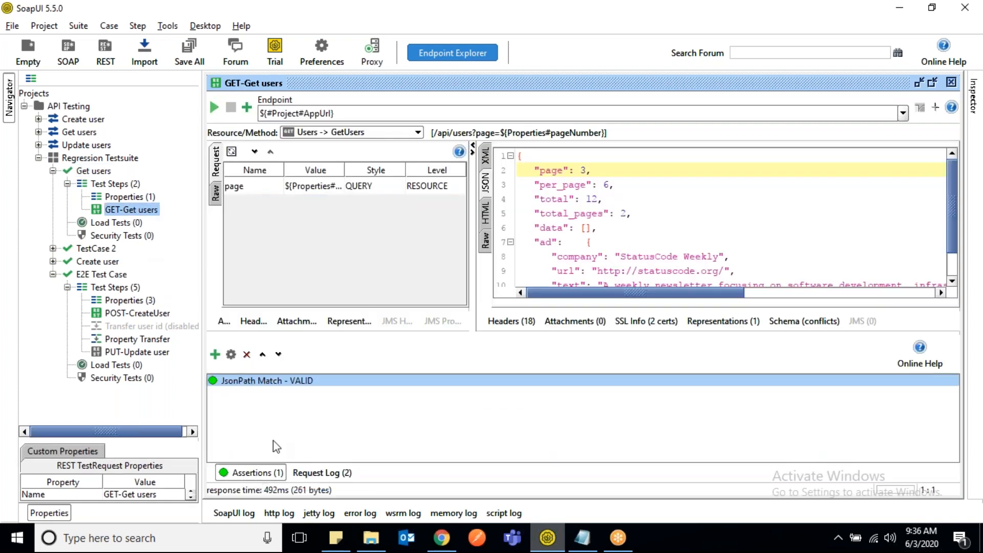
- Hard-code the JsonPath Match expected result as 2, save it, and compare it with the page value in the response
double_click(271, 381)
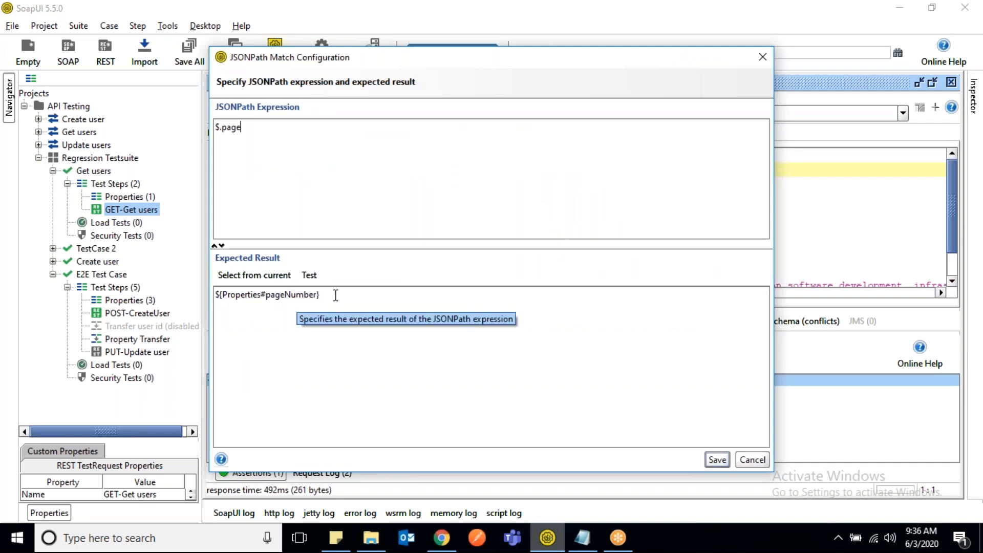
drag(335, 295, 227, 281)
key(ctrl+c)
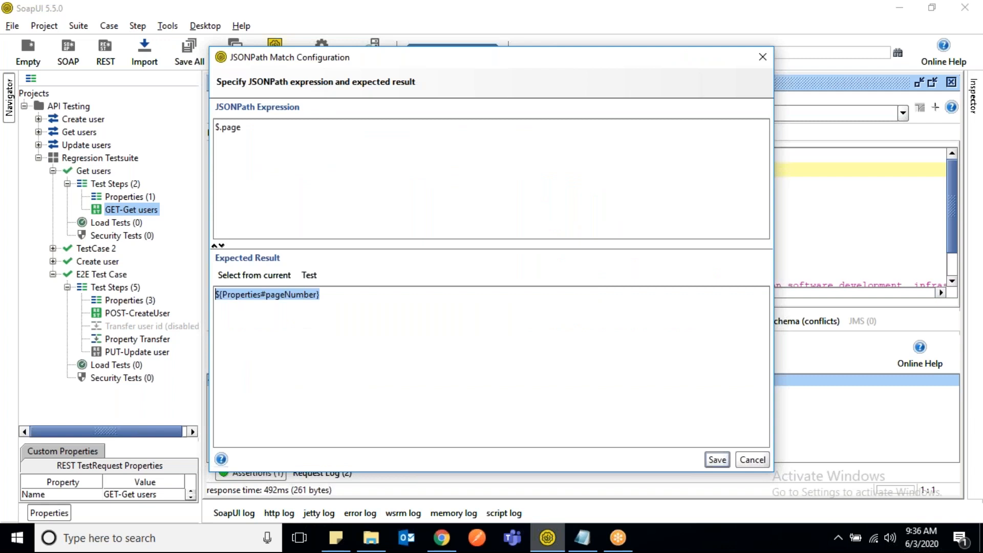
key(BackSpace)
text(2)
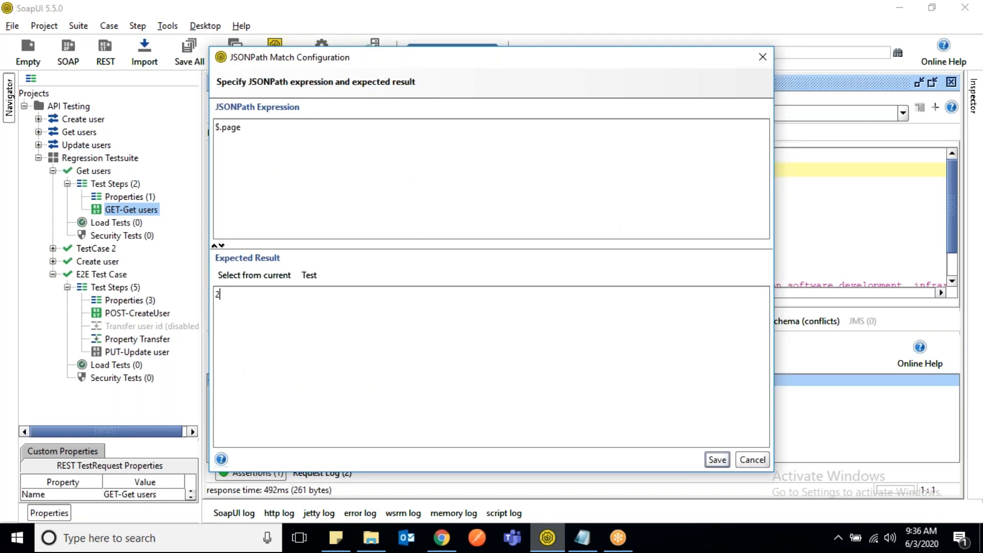
click(718, 460)
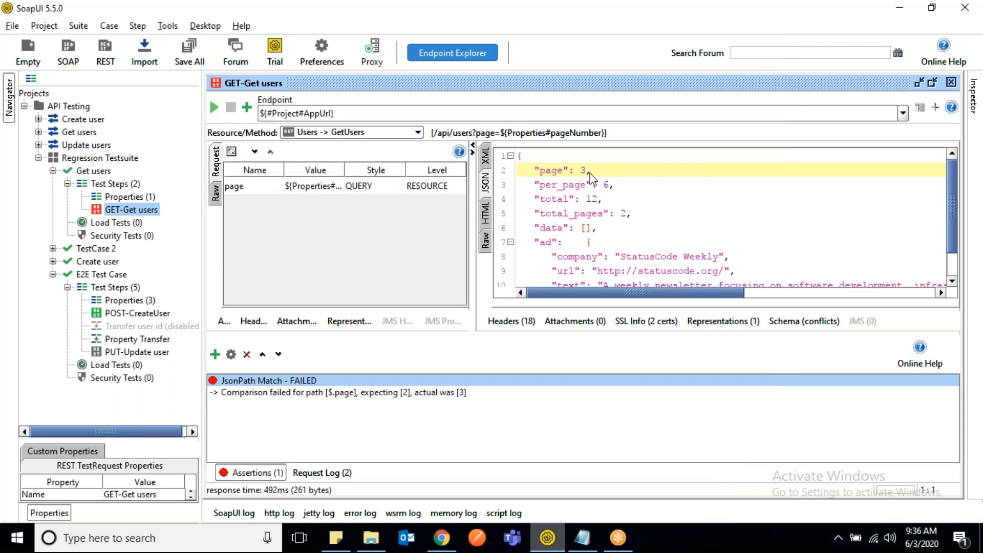
drag(591, 170, 541, 170)
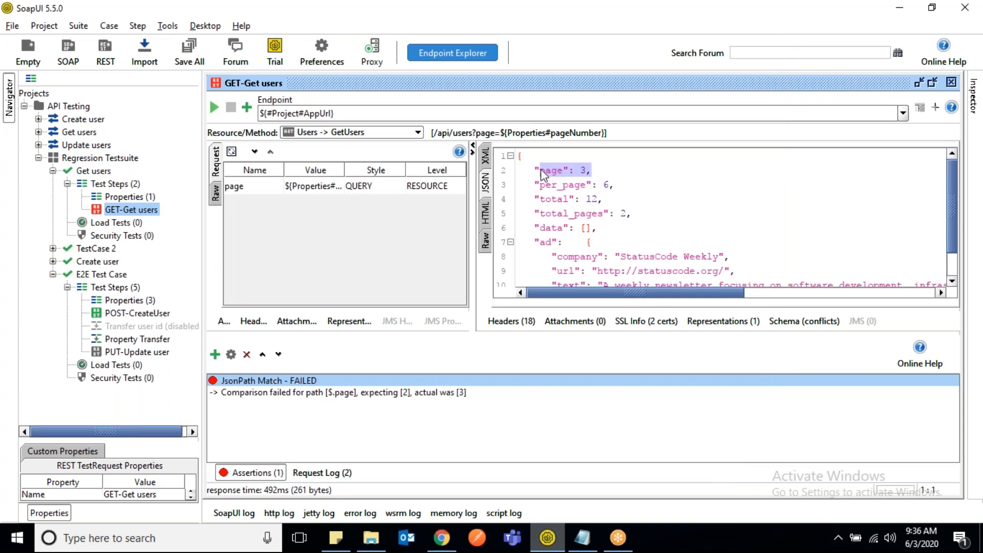
- Set the JsonPath Match expected result back to ${Properties#pageNumber}, save it, and check the assertion's status
double_click(264, 382)
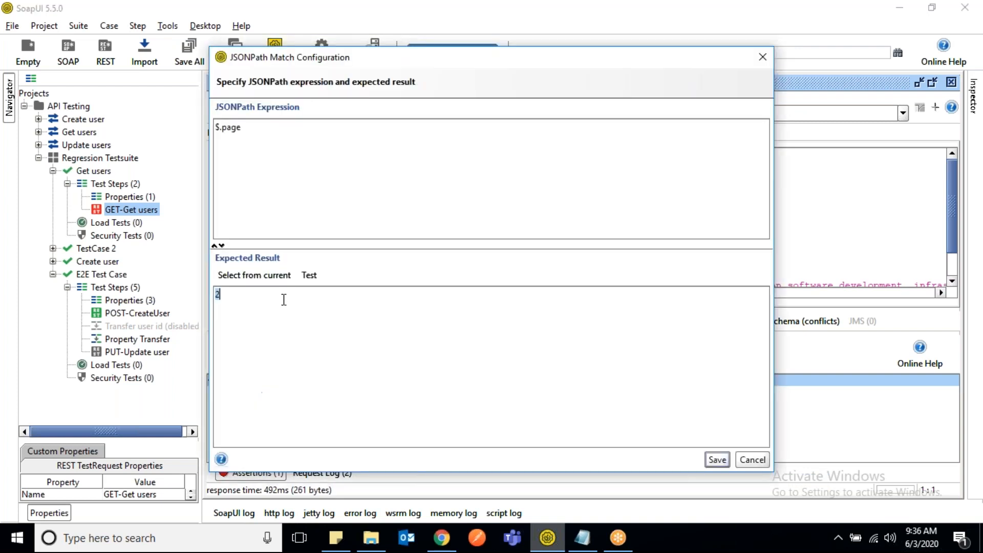
key(ctrl+v)
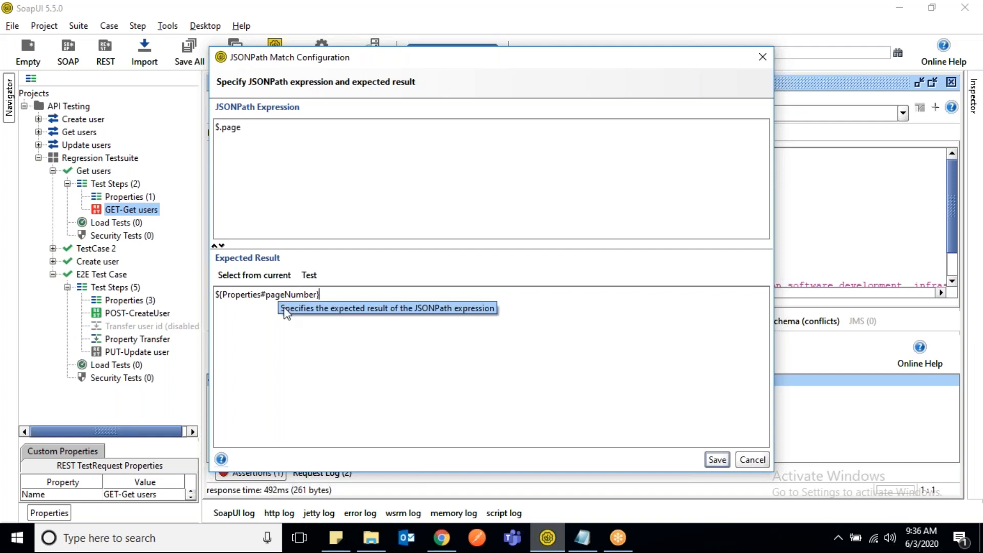
drag(328, 295, 204, 294)
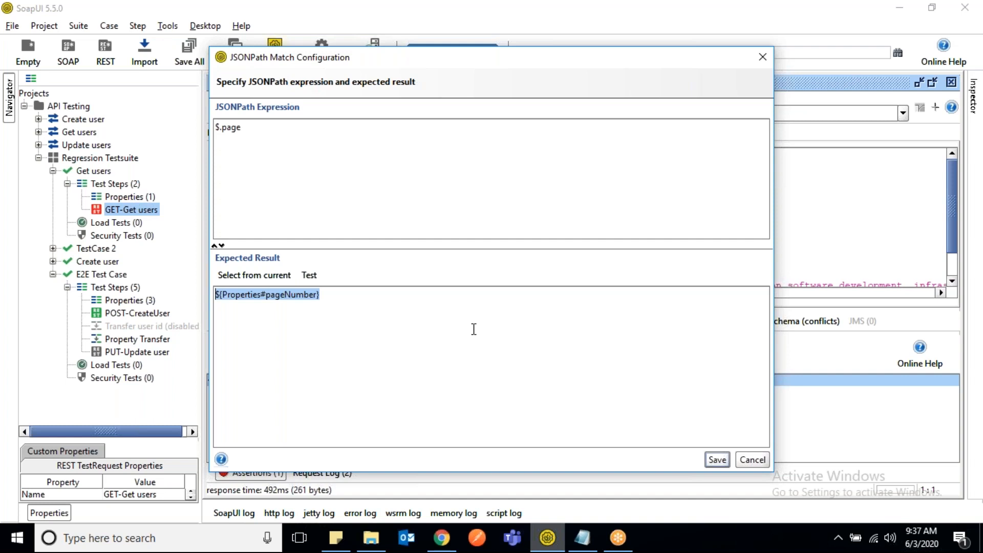
click(717, 459)
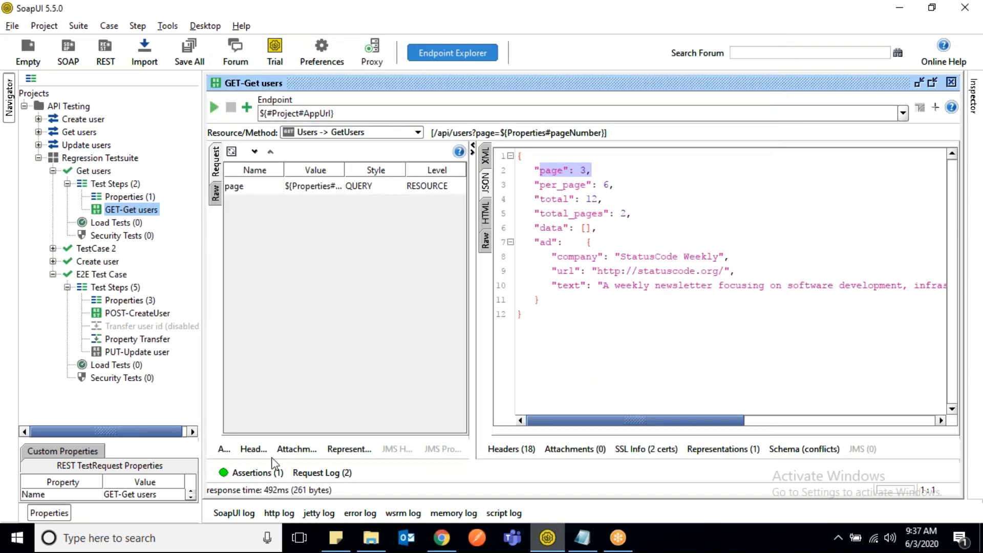
click(253, 473)
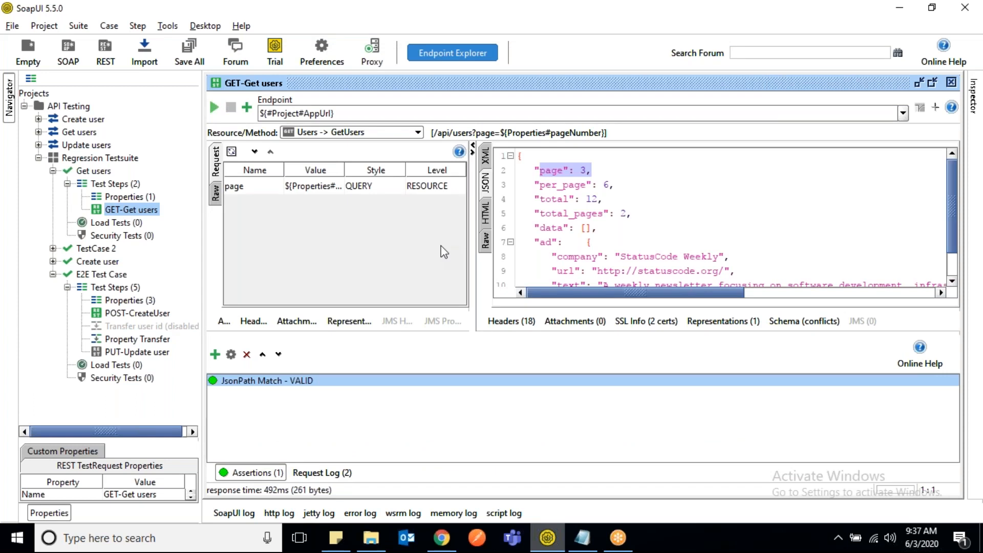
- Rename the JsonPath Match assertion of GET-Get users as users-page
right_click(249, 385)
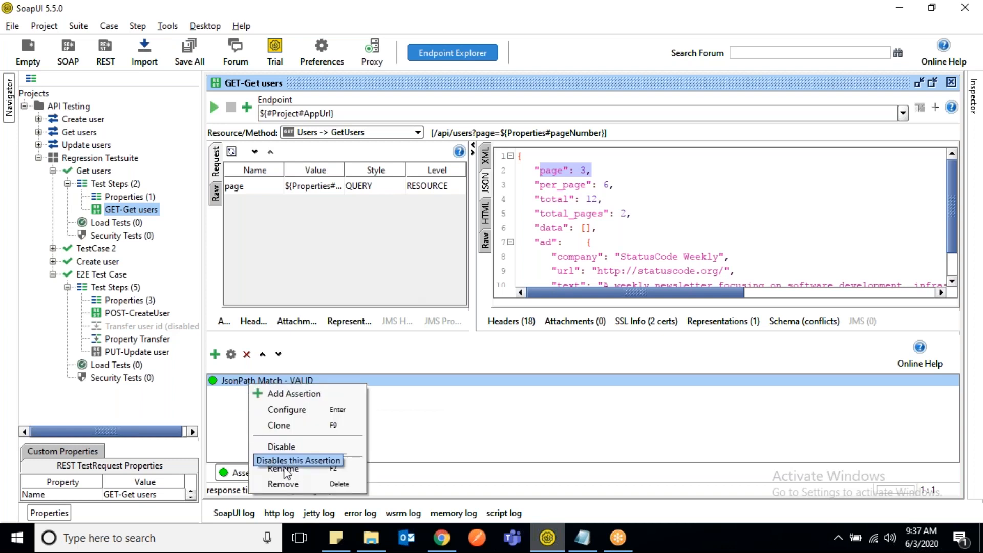
key(Escape)
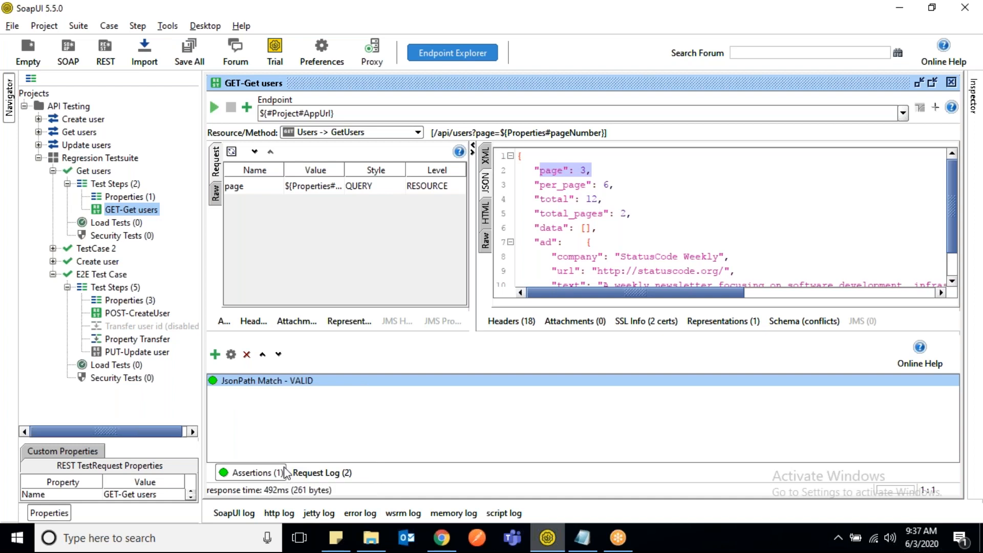
right_click(245, 385)
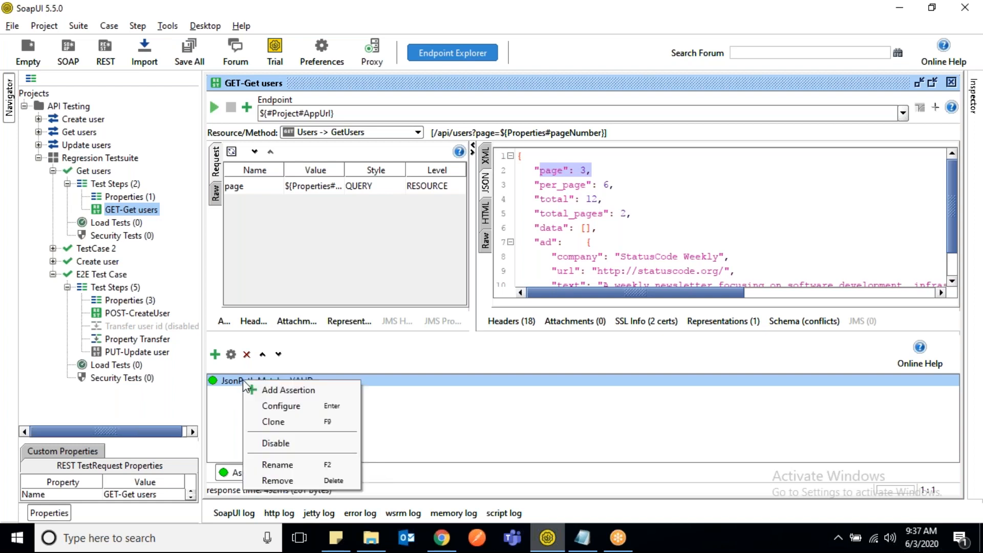
click(271, 465)
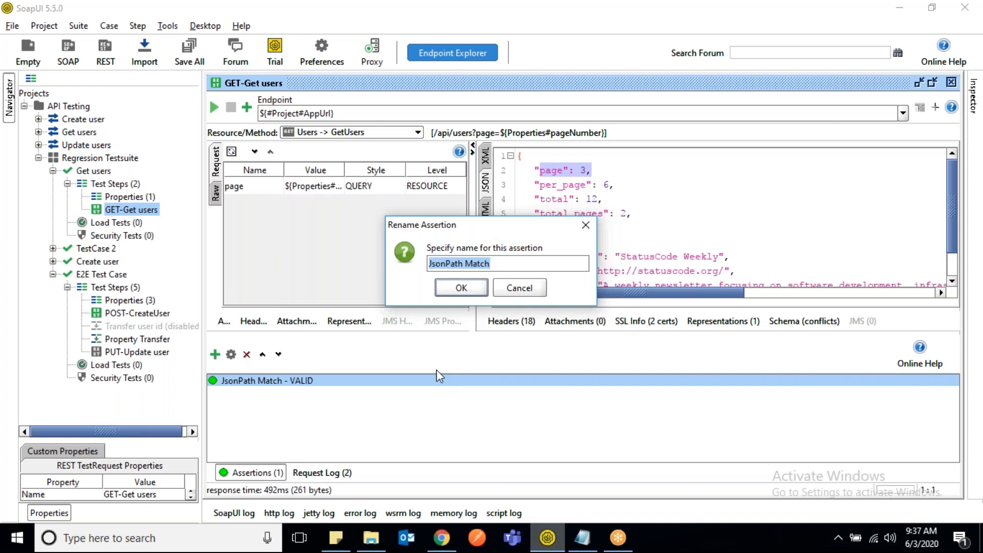
text(users)
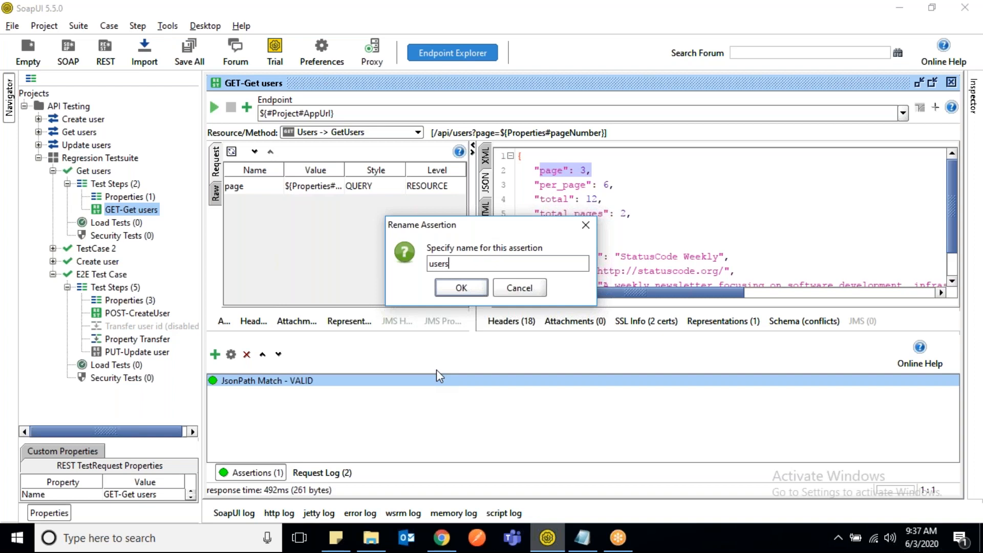
text(-page)
key(Return)
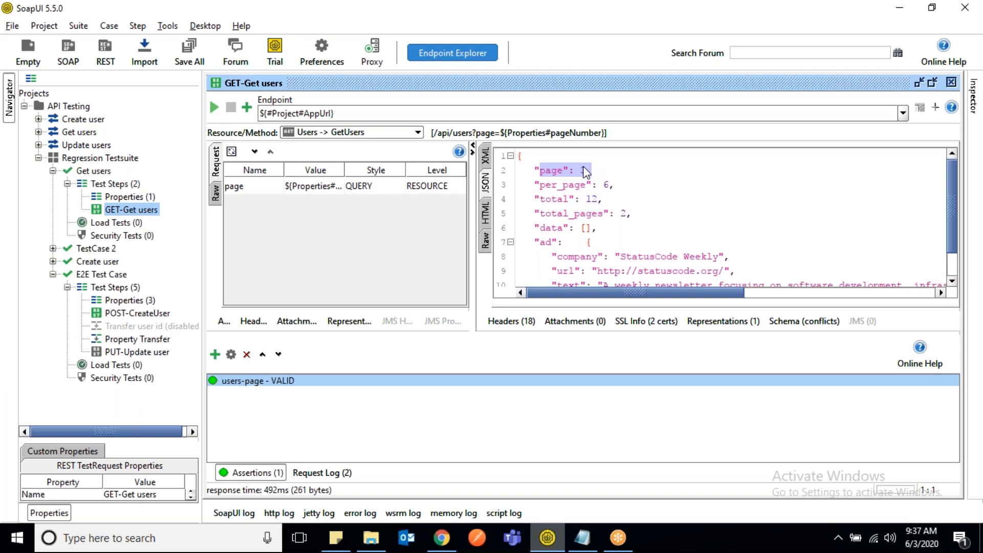
- Clone the users-page assertion of GET-Get users under the name users-per_page
click(572, 184)
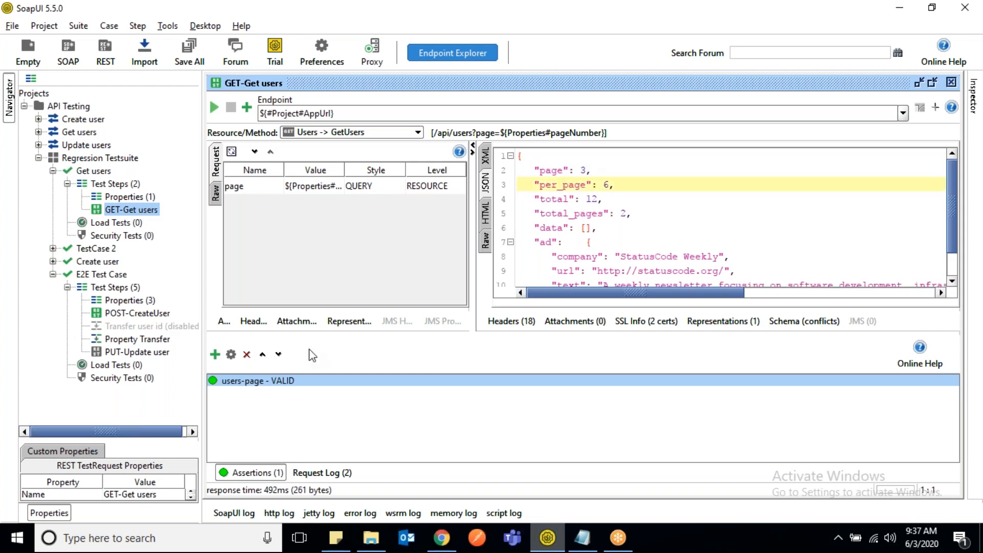
right_click(245, 388)
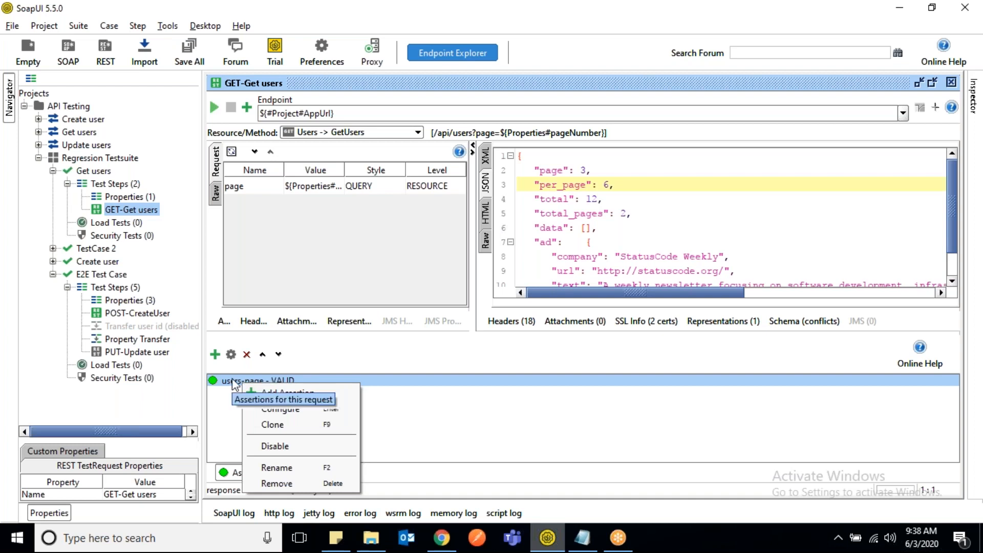
click(234, 384)
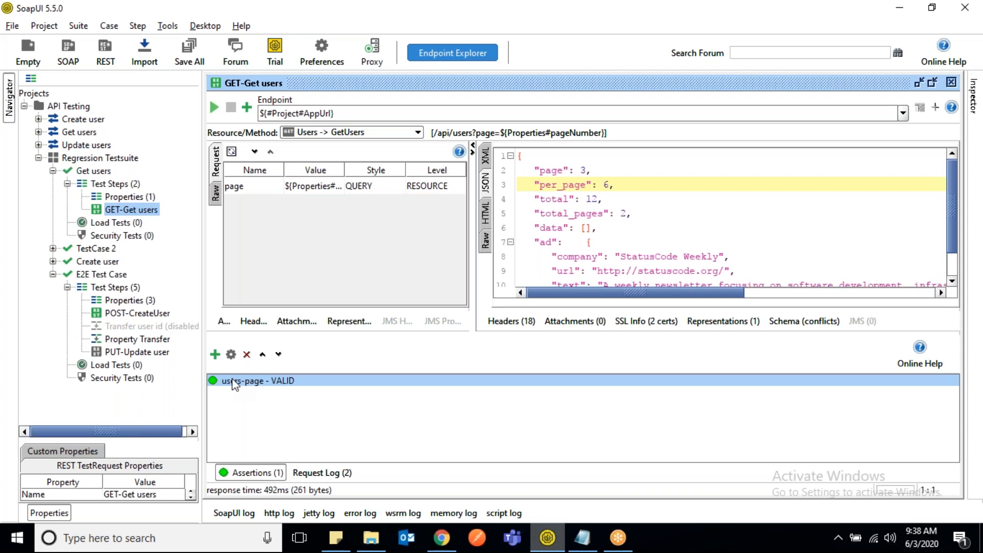
right_click(235, 384)
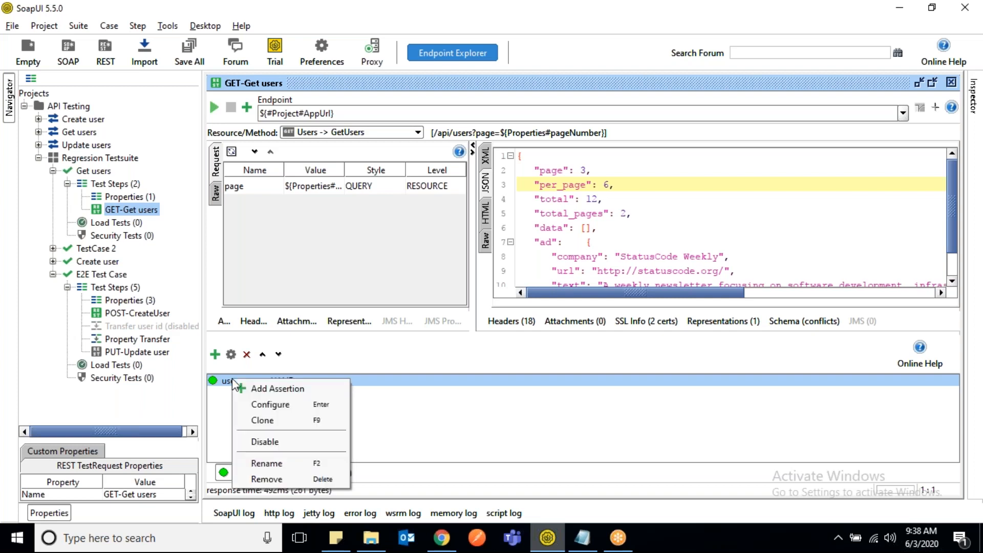
click(275, 421)
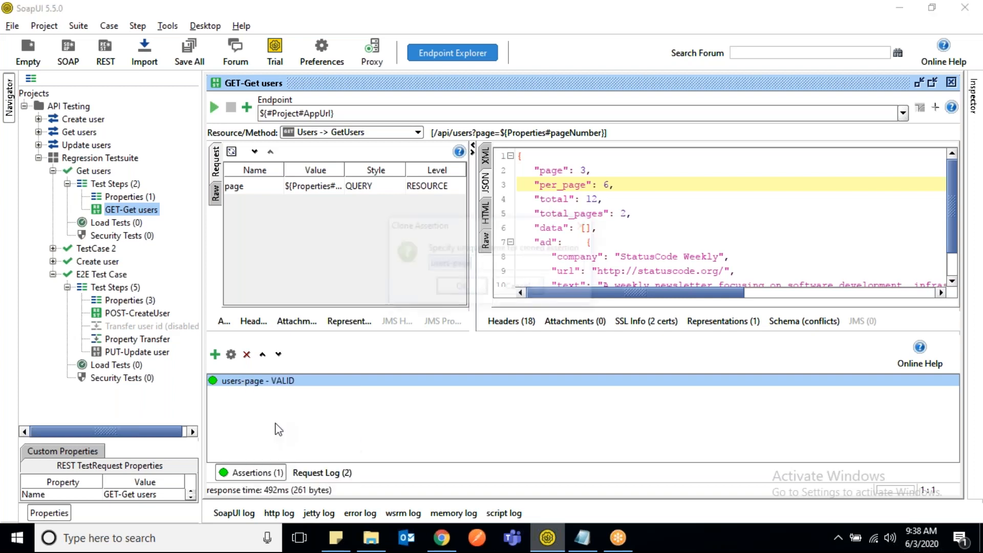
click(486, 263)
key(Left)
key(Left)
key(Left)
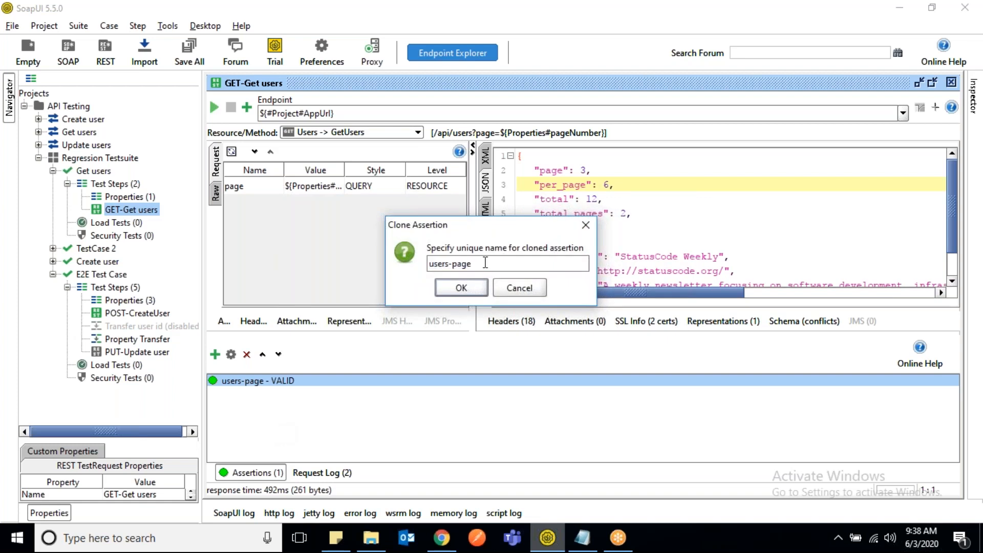
text(per_)
click(460, 288)
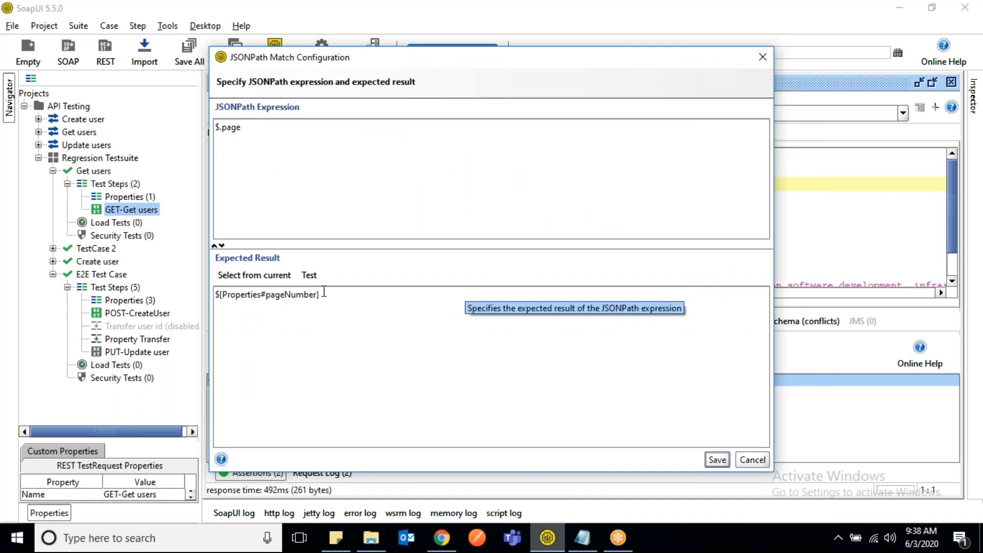
- Replace the expected result of the users-per_page assertion with 3
key(ctrl+a)
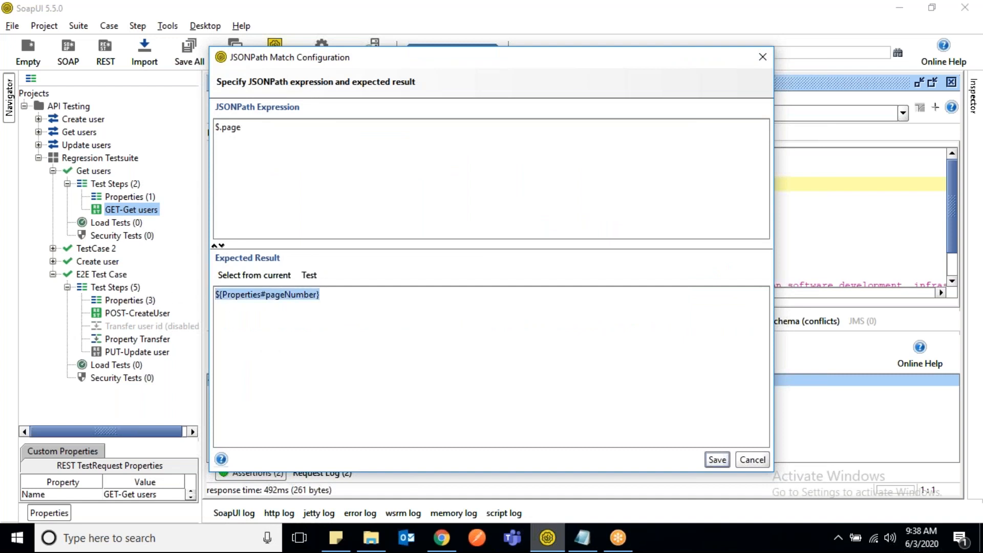
key(BackSpace)
text(12)
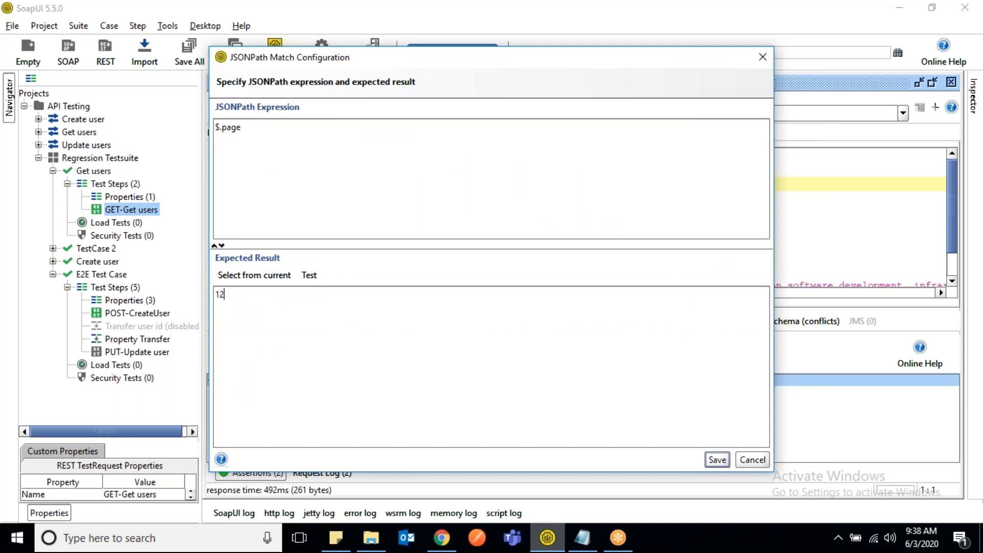
key(BackSpace)
key(BackSpace)
text(3)
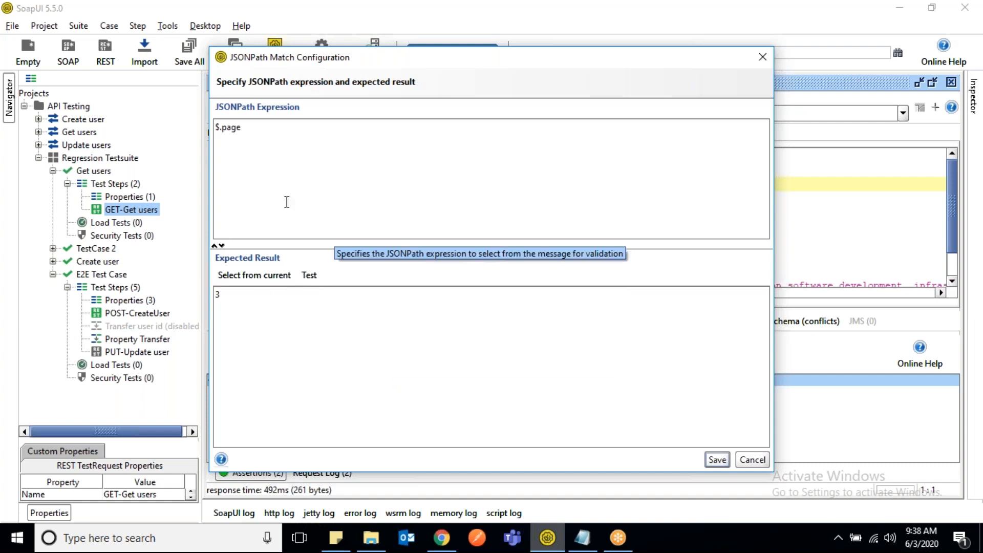
- Set the users-per_page expression to $.per_page, take the expected result 6 from the current response, save it, and check the assertion's status
drag(465, 58, 420, 226)
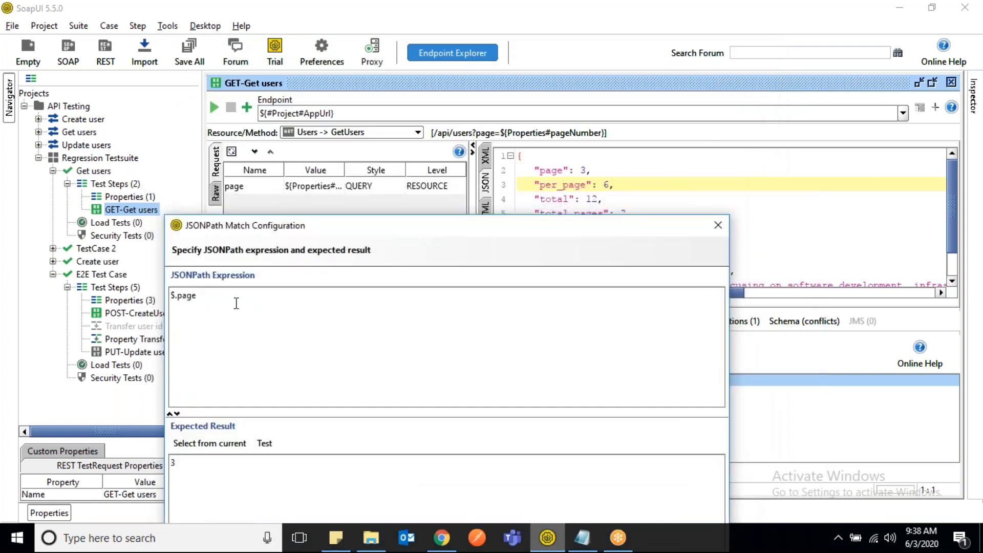
click(179, 296)
text(per_)
drag(510, 231, 487, 82)
click(211, 293)
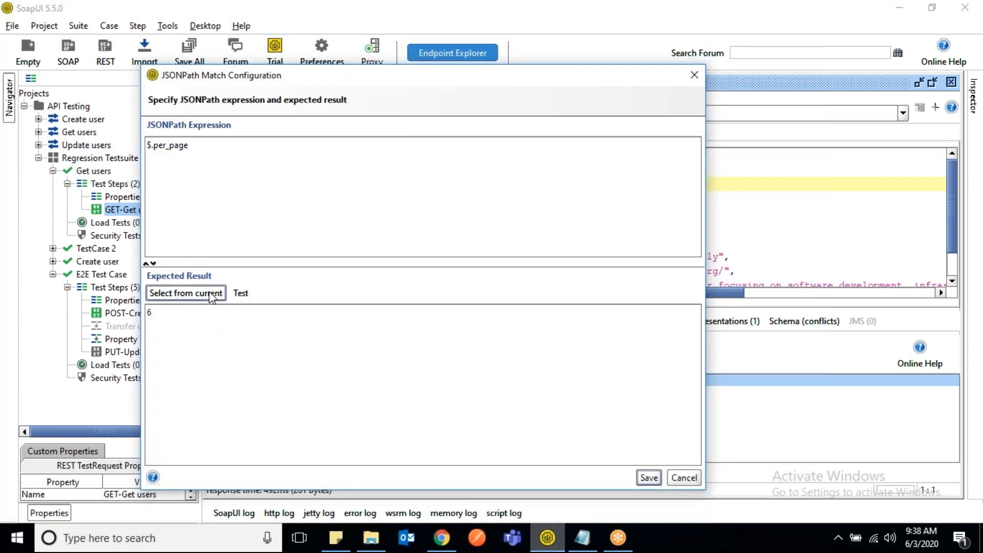
click(648, 477)
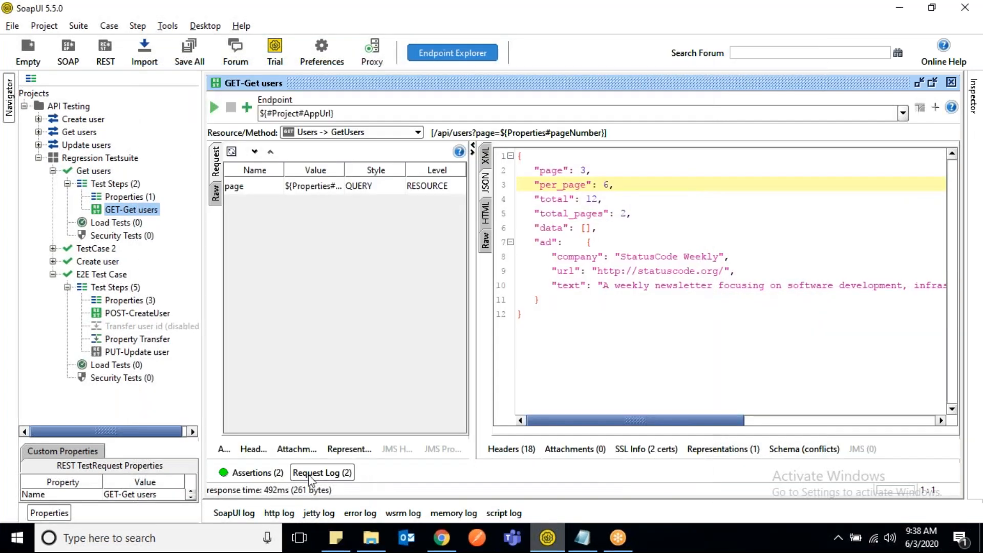
click(262, 474)
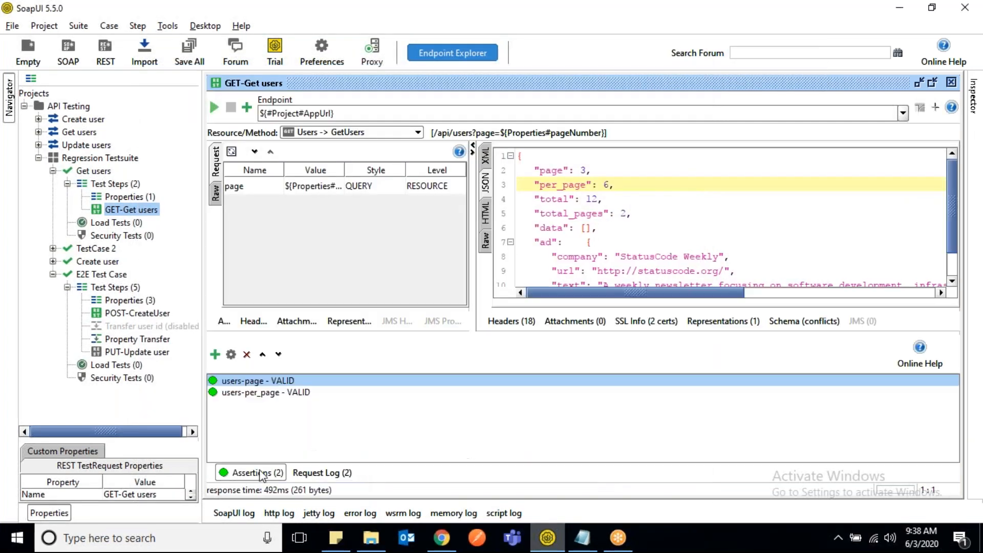
click(245, 395)
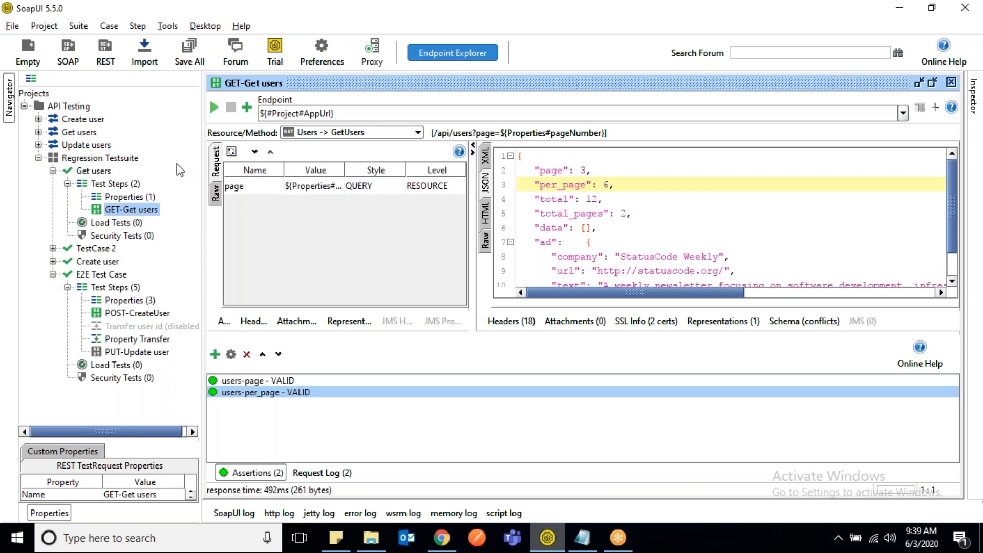
- Set the pageNumber property in the Properties step of the Get users test case to 2
double_click(121, 197)
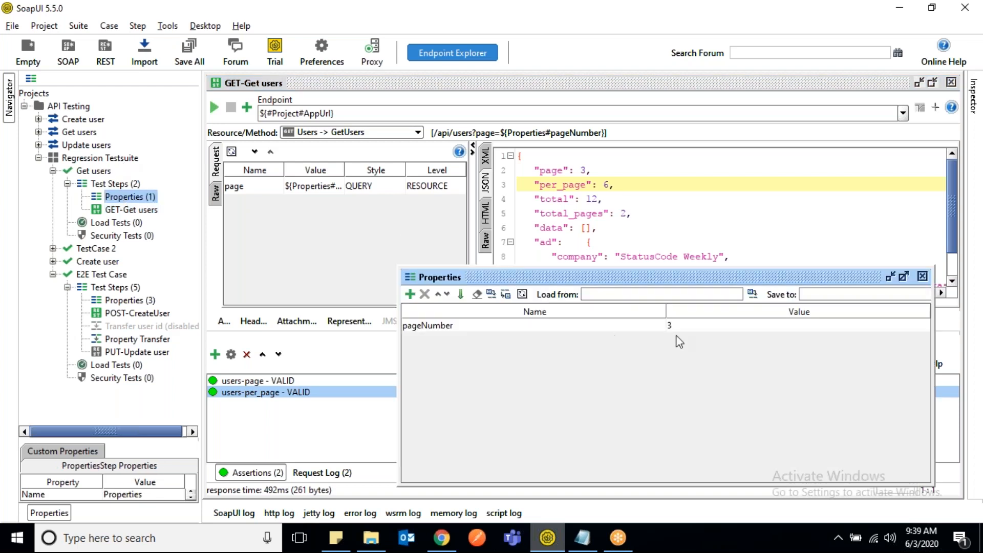
click(702, 325)
text(3)
key(BackSpace)
text(2)
key(Return)
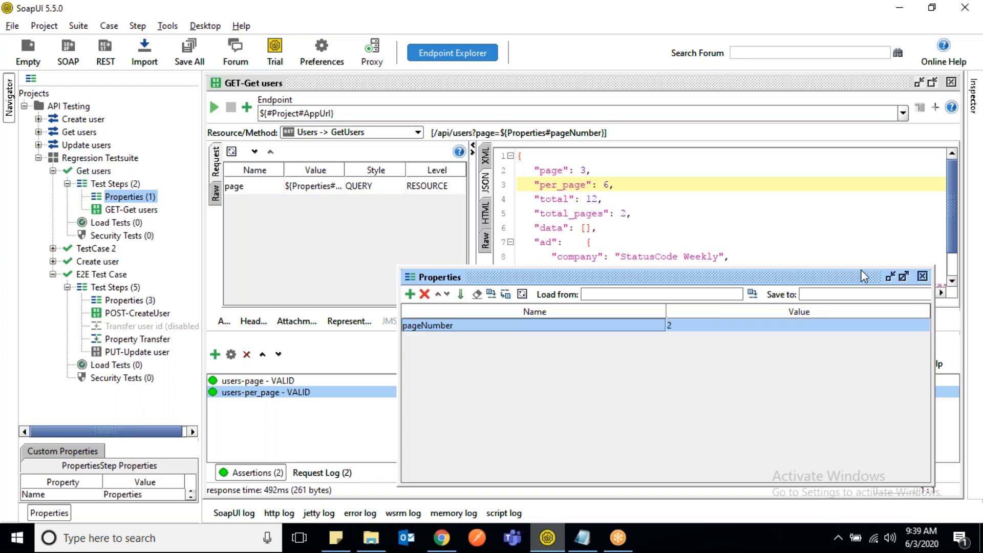
click(922, 277)
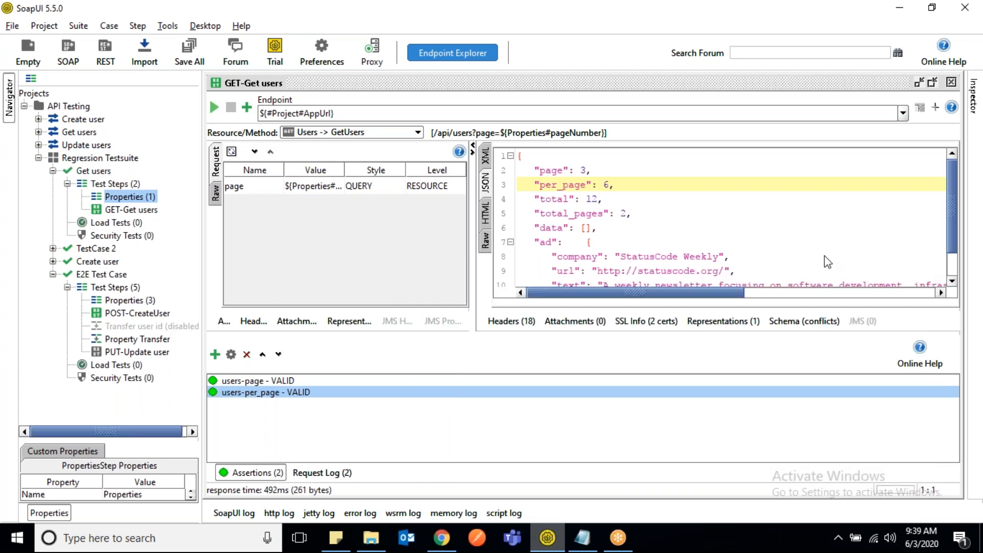
- Run the Get users test case, then reopen GET-Get users and examine the first user's fields in the response
double_click(94, 171)
click(215, 100)
double_click(134, 210)
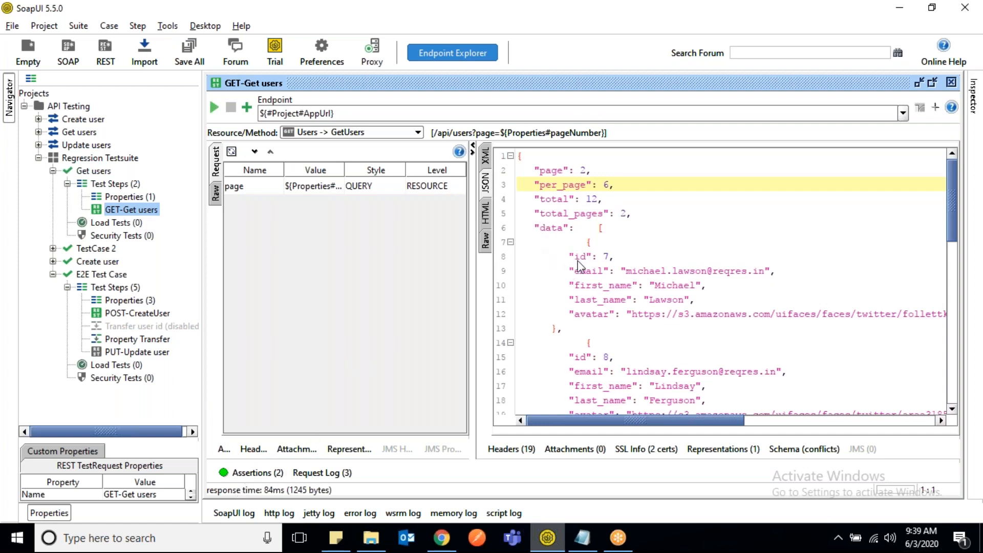
drag(571, 270, 721, 270)
drag(573, 285, 643, 302)
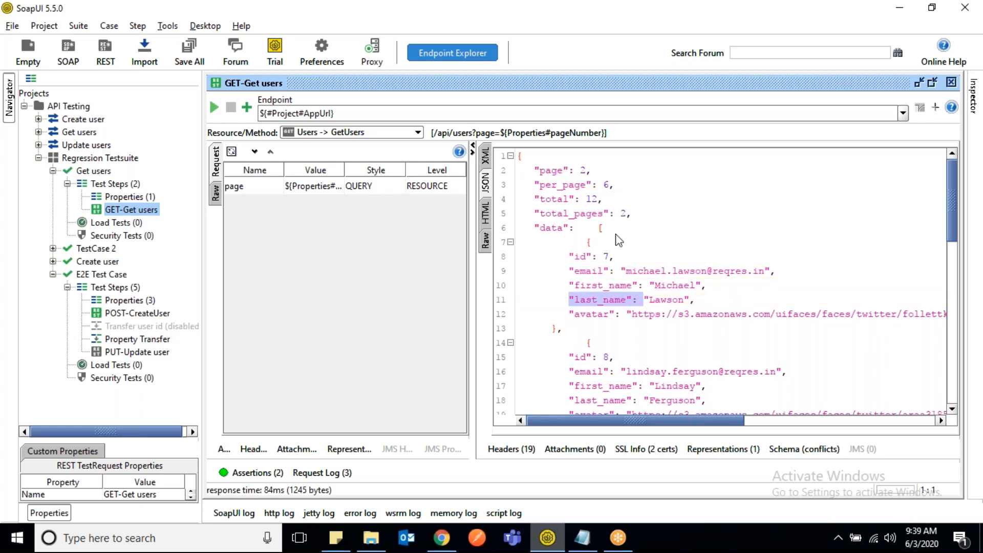
drag(569, 256, 596, 259)
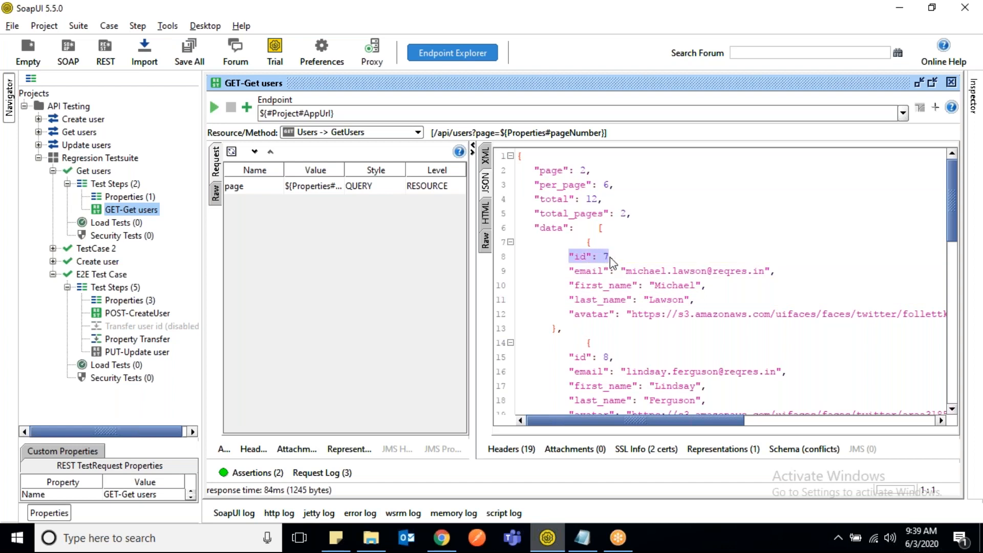
- Clone the users-per_page assertion under the name users-data-id
click(255, 475)
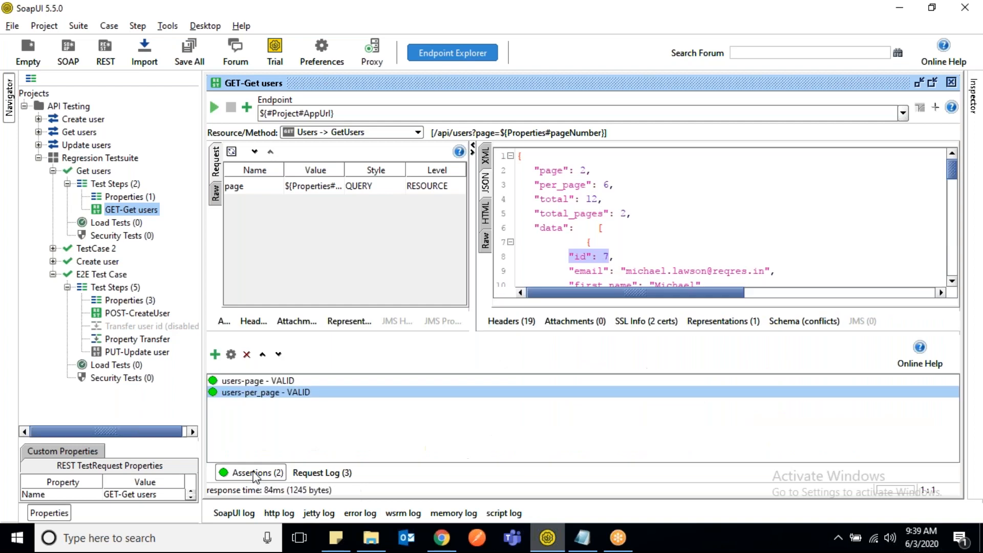
right_click(233, 393)
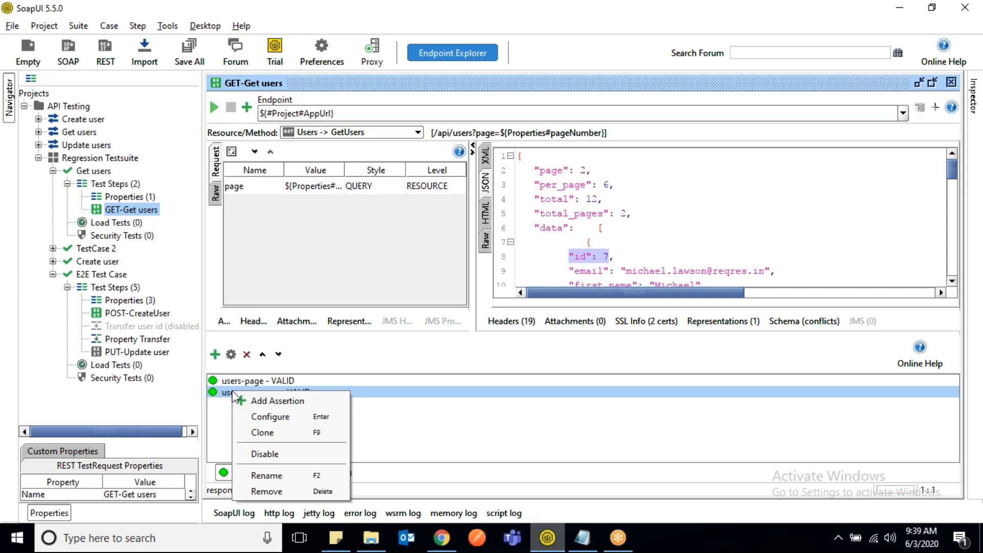
click(260, 430)
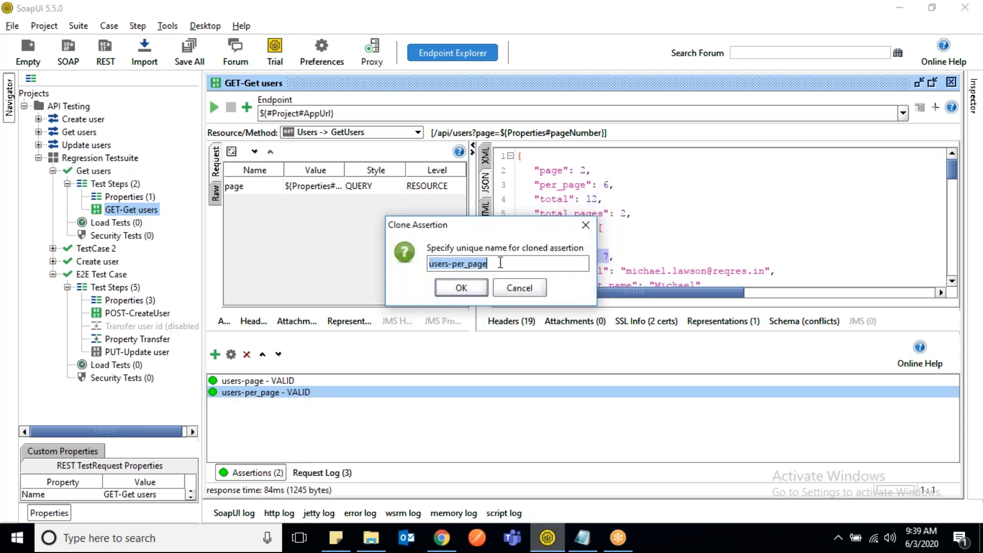
click(502, 263)
key(BackSpace)
key(BackSpace)
key(BackSpace)
key(BackSpace)
key(BackSpace)
key(BackSpace)
key(BackSpace)
key(BackSpace)
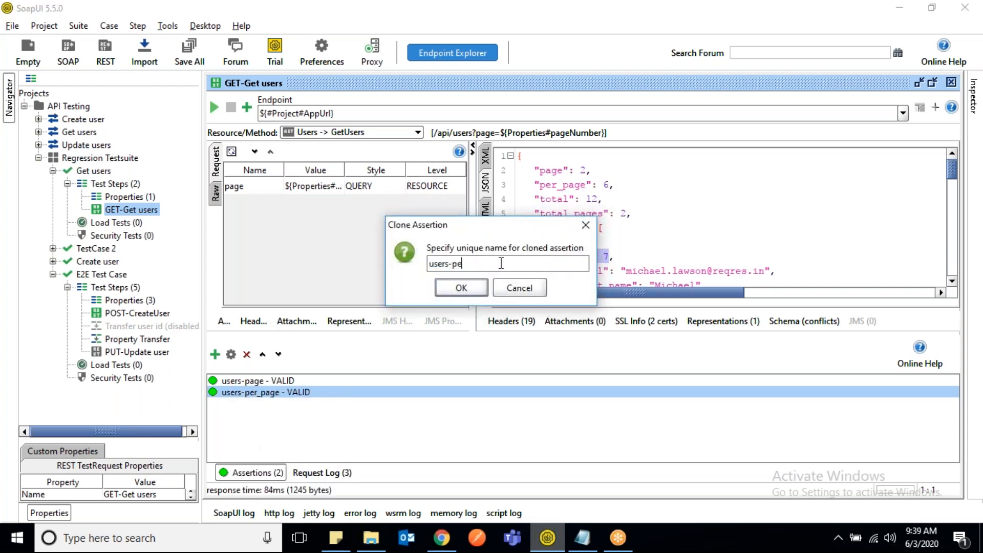
text(data-id)
mouse_move(503, 227)
mouse_down()
mouse_move(390, 232)
mouse_move(379, 246)
mouse_up()
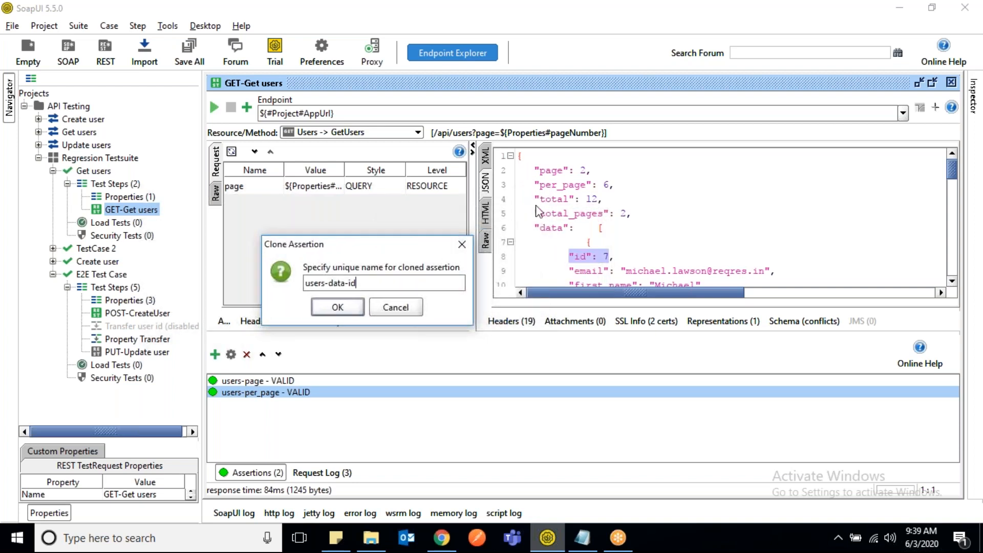
click(338, 307)
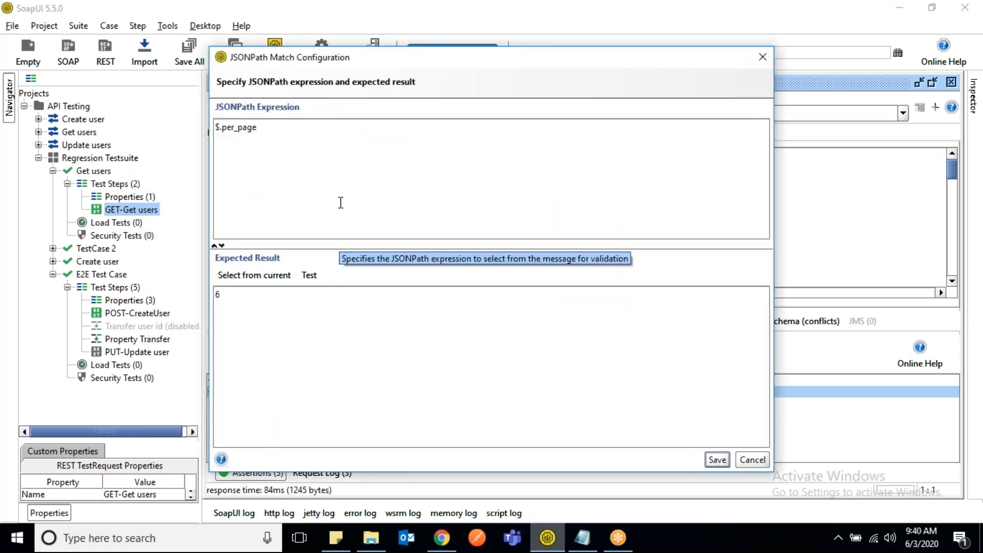
- Set the JSONPath expression of users-data-id to $.data[0], save it, and check the assertion's status against the response
drag(480, 59, 553, 279)
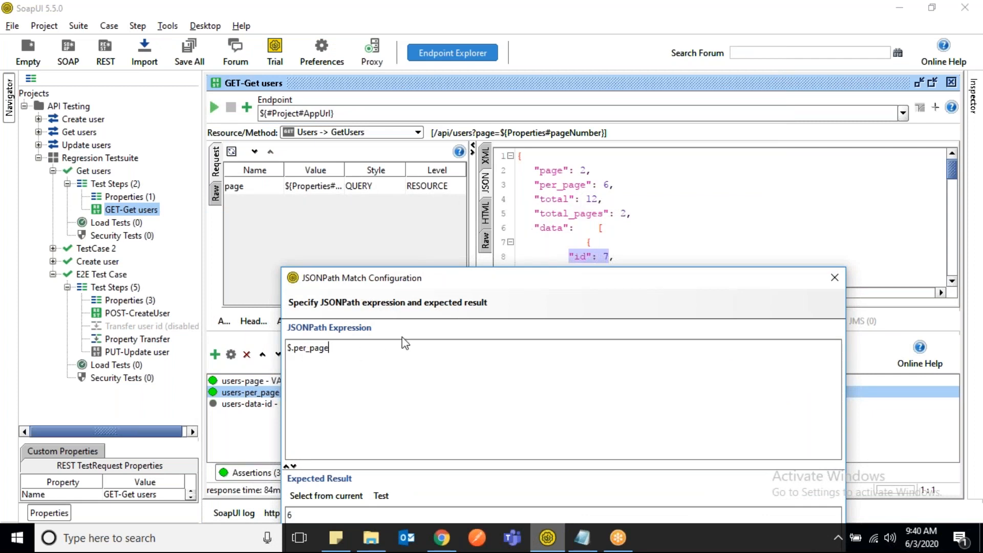
key(BackSpace)
key(BackSpace)
key(BackSpace)
key(BackSpace)
key(BackSpace)
key(BackSpace)
key(BackSpace)
key(BackSpace)
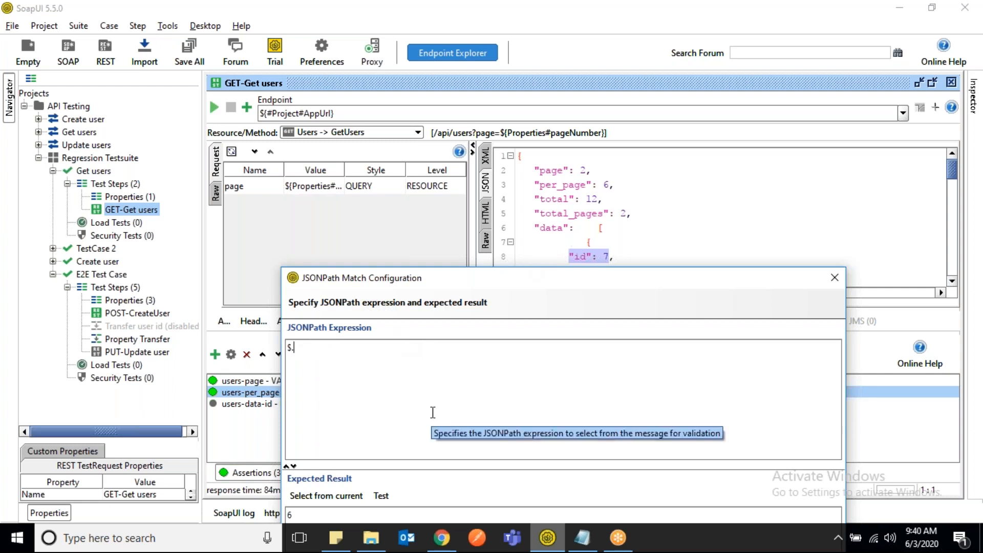
text(data[])
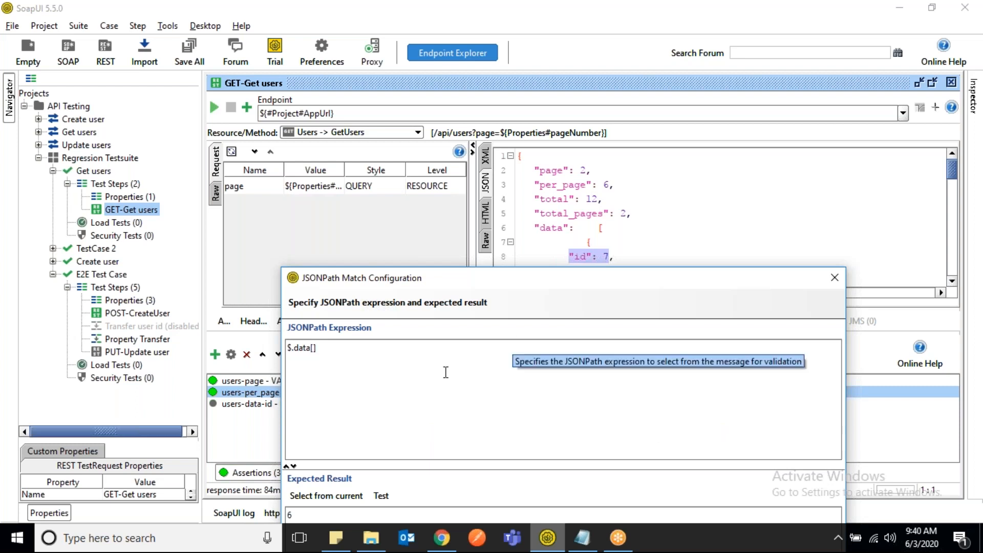
text(0)
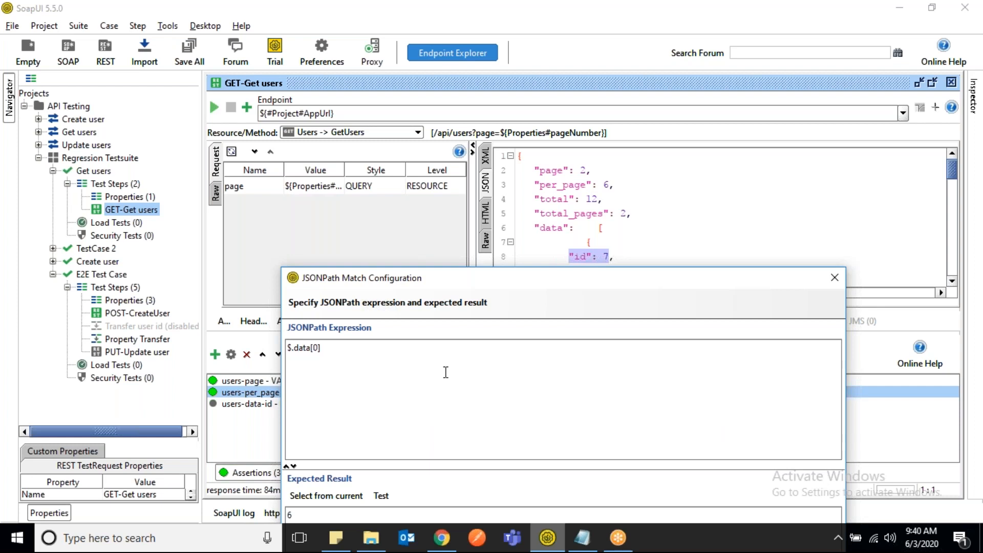
drag(576, 278, 297, 288)
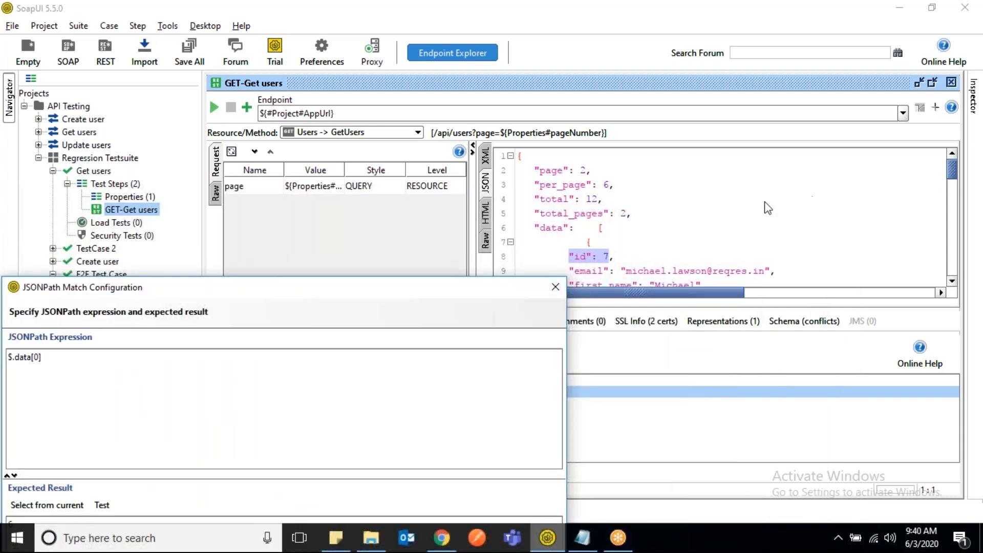
drag(494, 291, 781, 132)
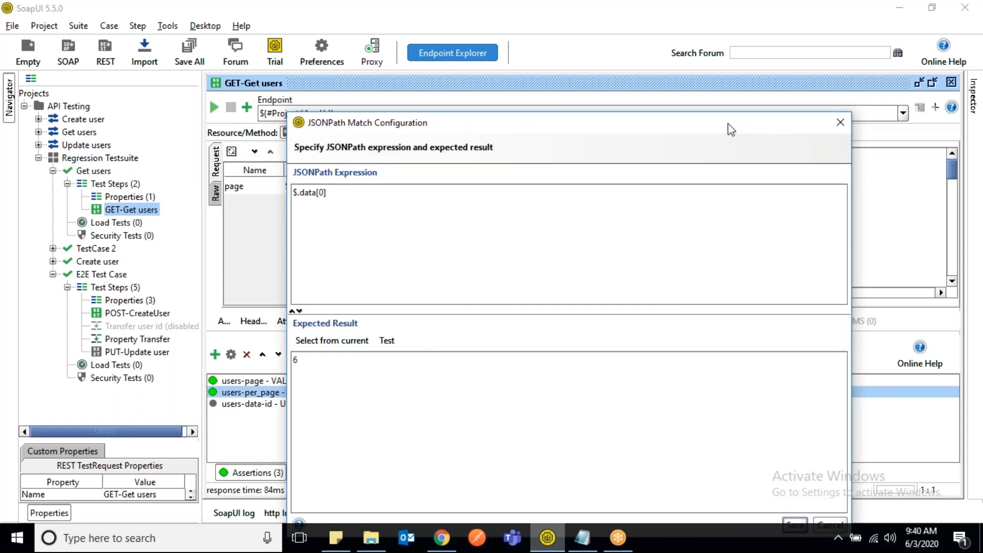
drag(732, 130, 632, 70)
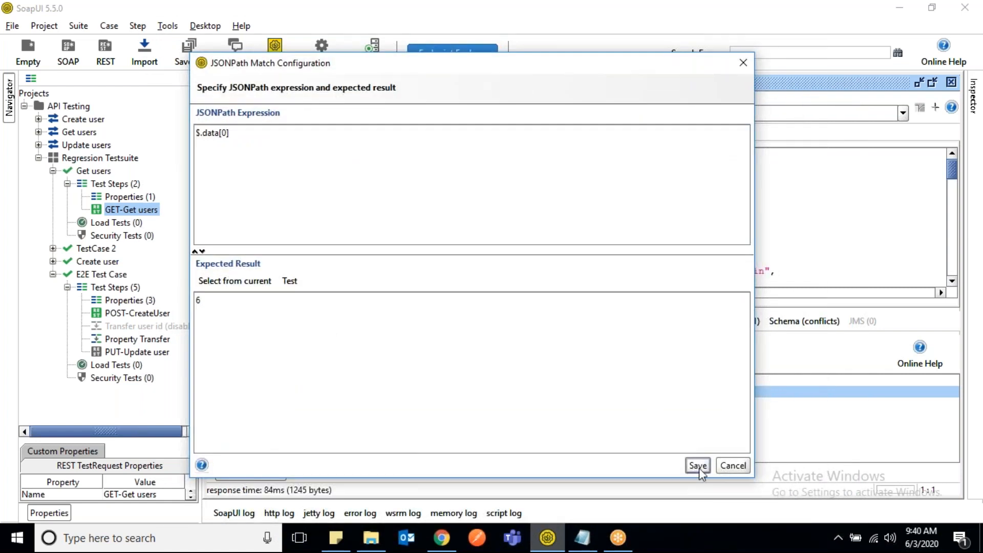
click(698, 465)
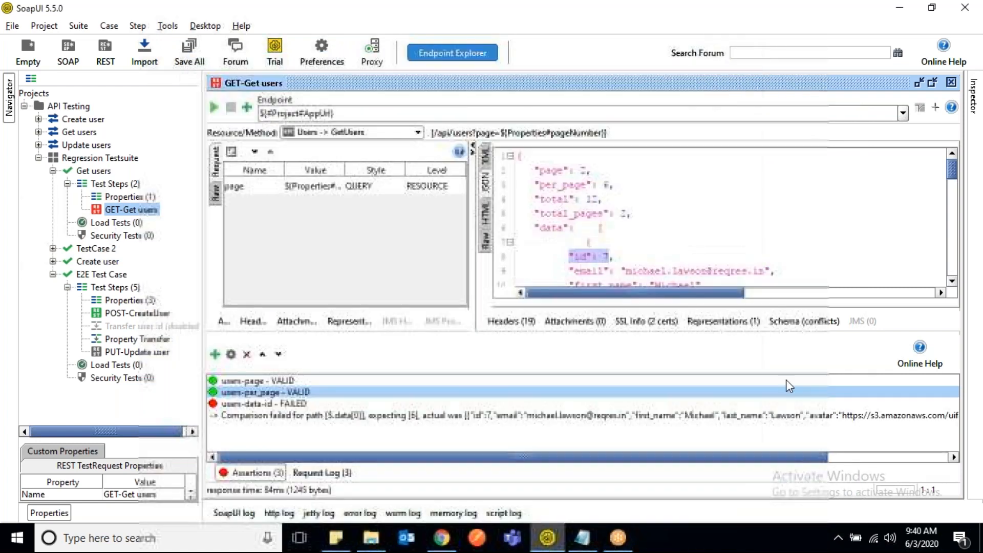
click(254, 472)
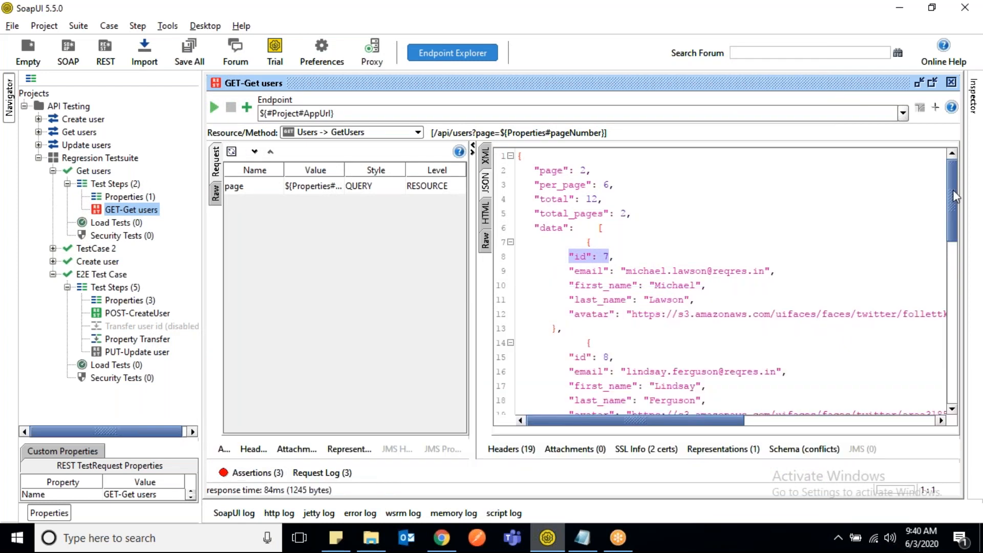
- Examine the first and second user objects of the data array in the JSON response
drag(953, 191, 954, 199)
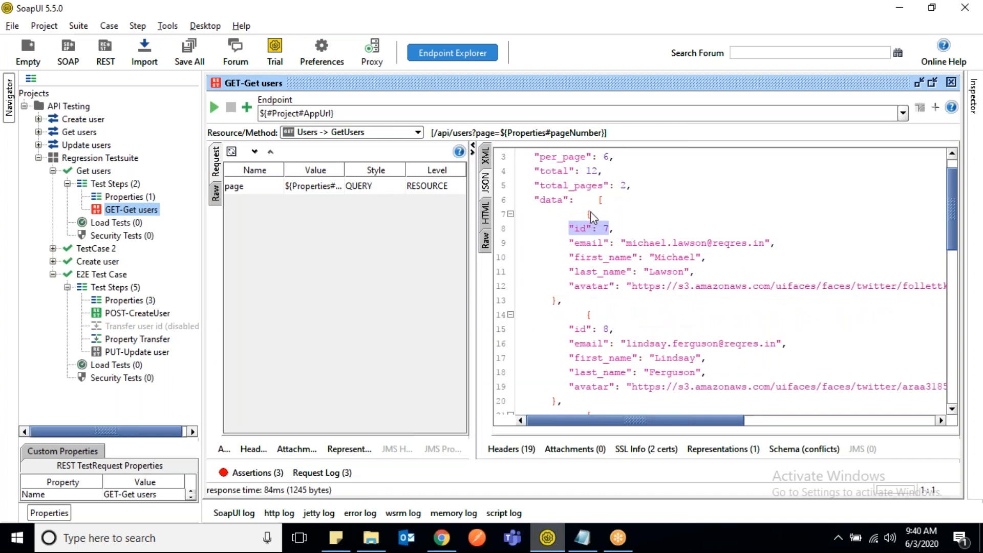
drag(585, 211, 560, 302)
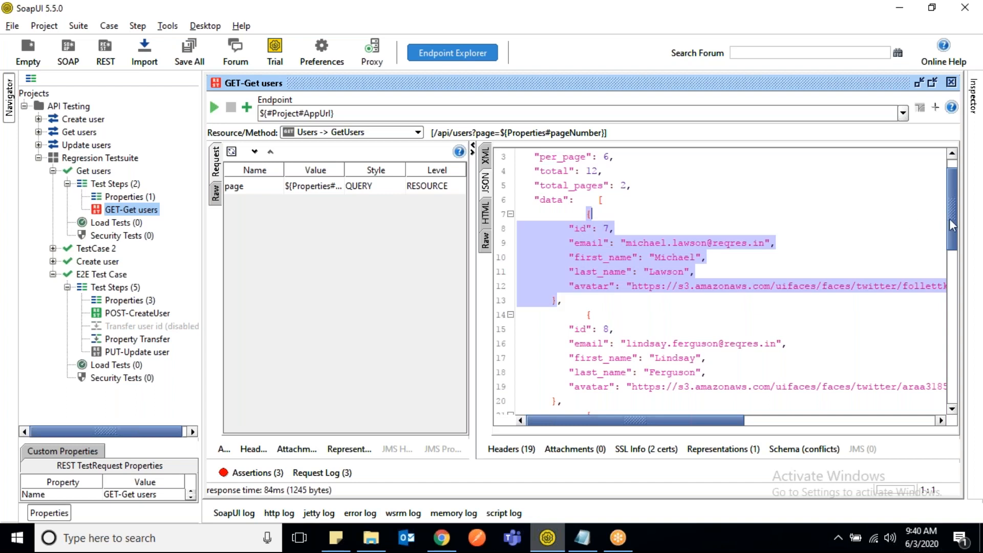
drag(949, 220, 951, 229)
click(588, 180)
drag(589, 179, 558, 270)
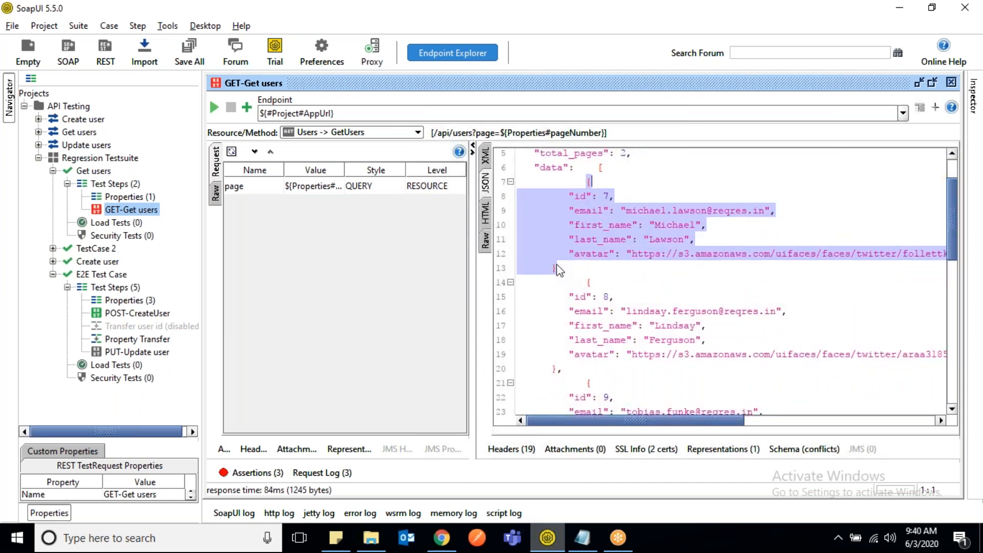
drag(589, 282, 563, 368)
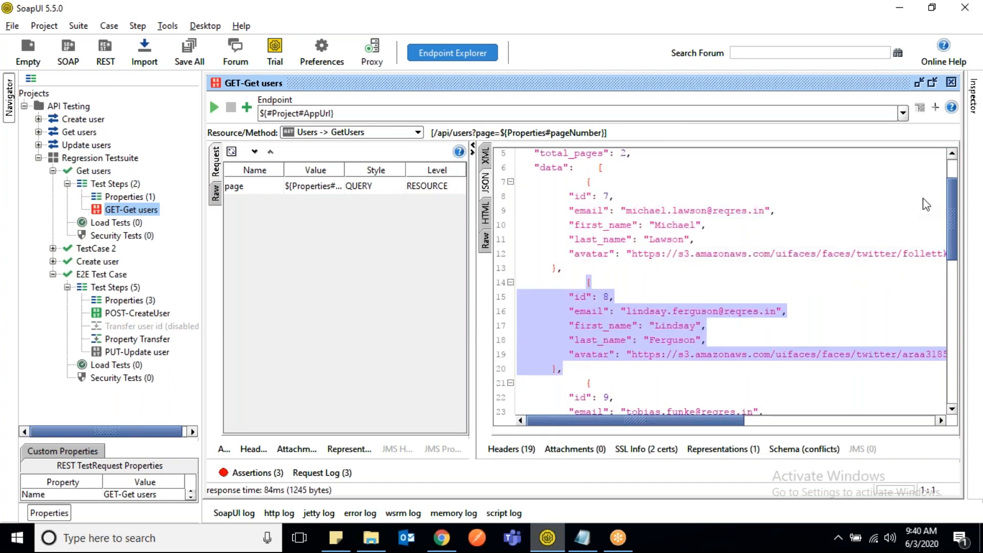
drag(956, 190, 943, 164)
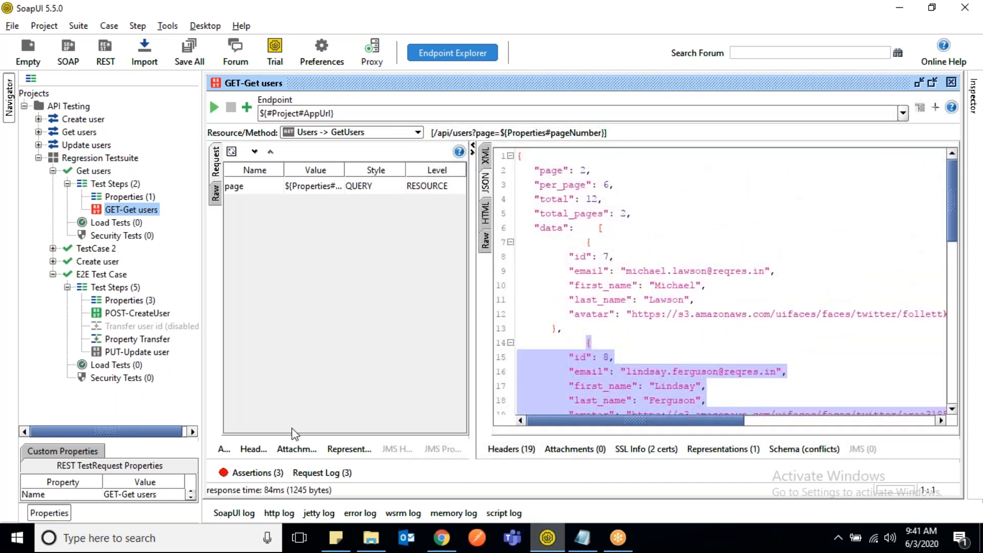
- Try the JSONPath expression $.data[0].id in users-data-id with the expected result taken from the current response, then close the configuration without saving
click(250, 476)
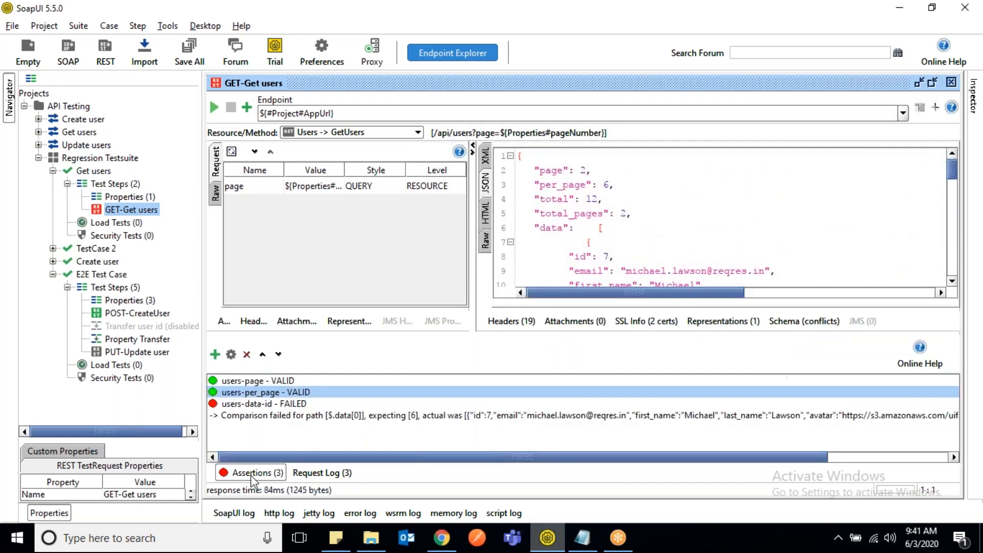
double_click(282, 403)
drag(524, 65, 610, 300)
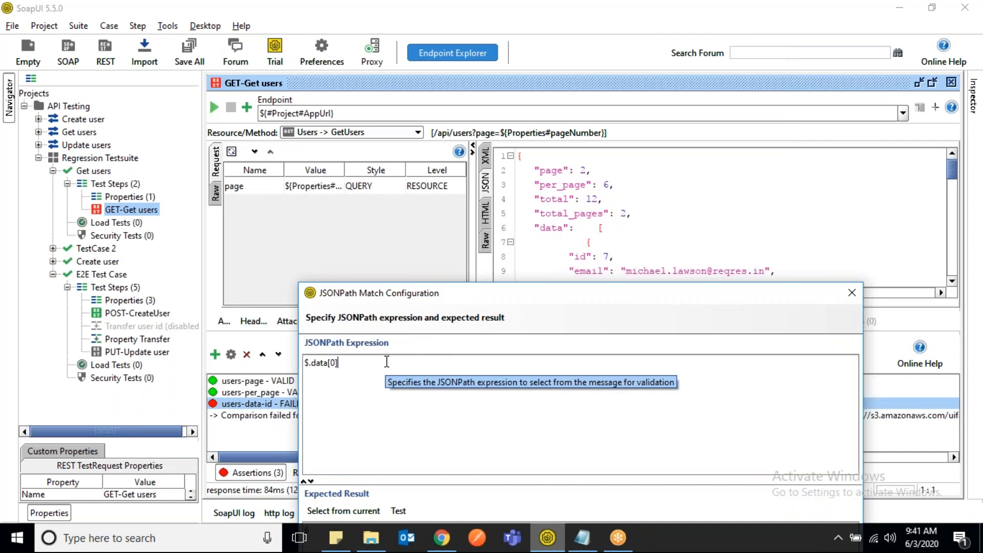
text(id)
drag(484, 299, 309, 133)
click(167, 345)
drag(543, 133, 427, 129)
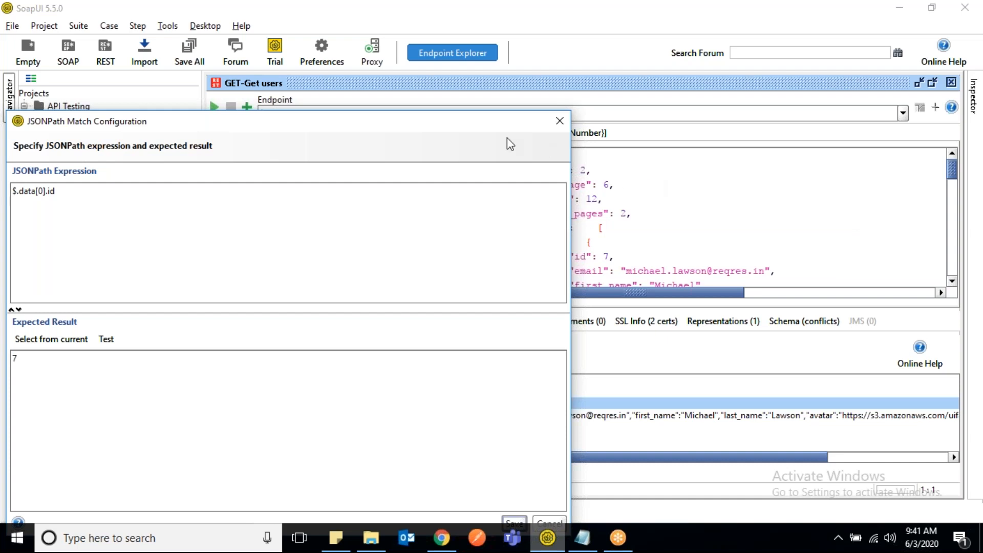
drag(490, 123, 381, 120)
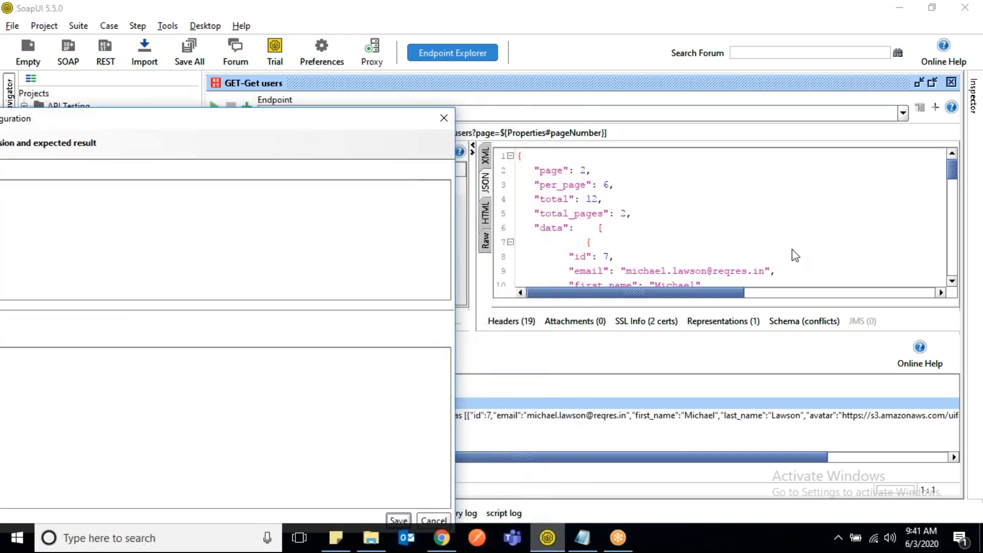
click(443, 121)
- Reopen users-data-id, set its JSONPath expression to $.data[1].id, and load the expected result from the current response
drag(957, 176, 955, 187)
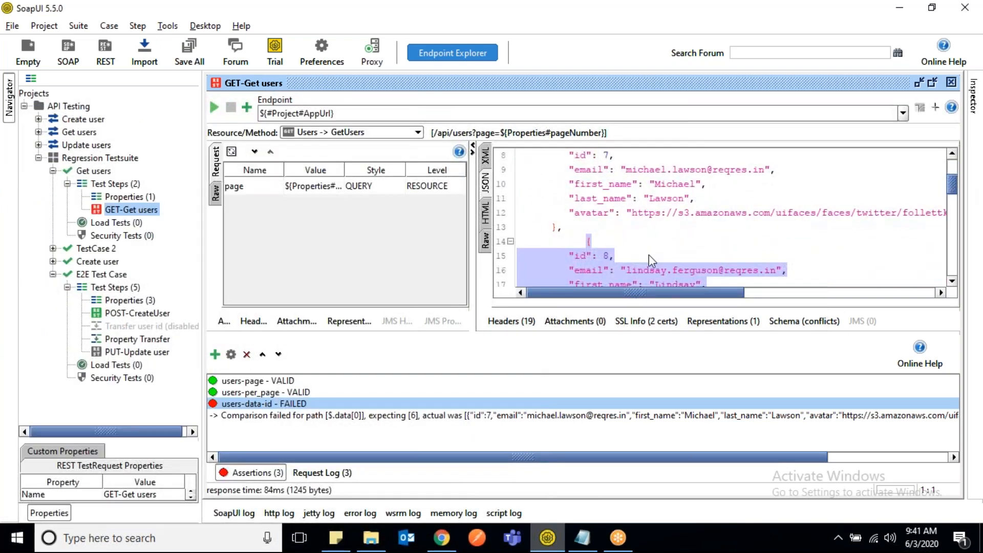
click(607, 260)
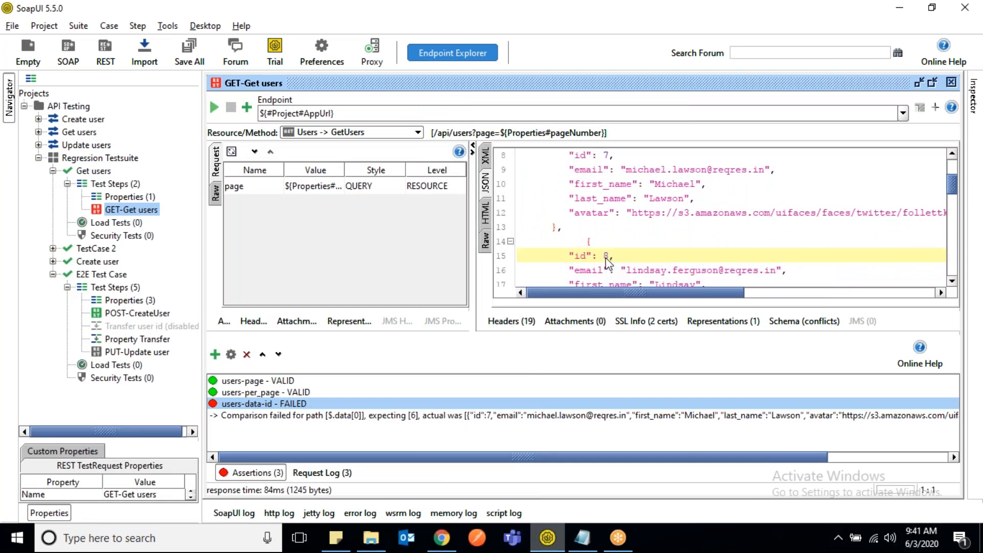
double_click(263, 408)
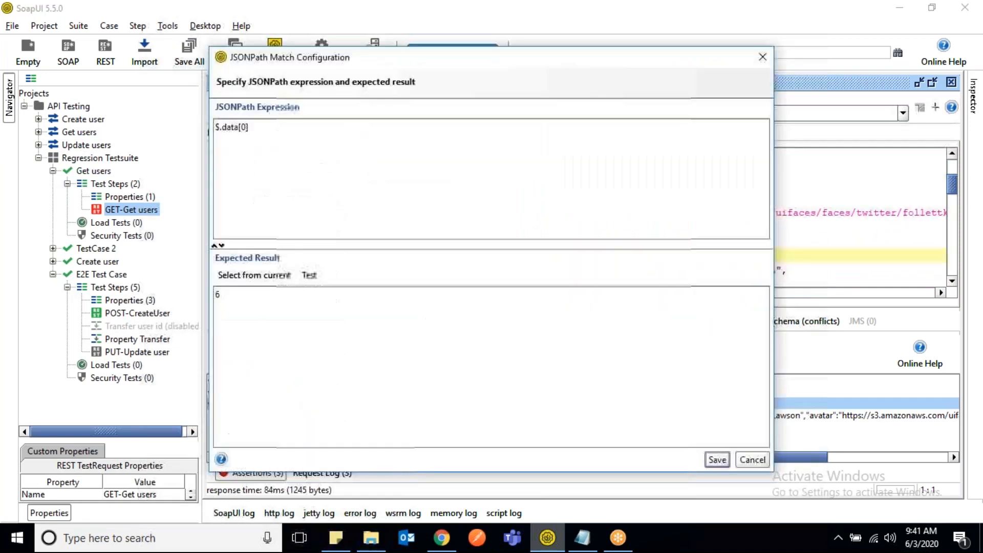
double_click(244, 127)
text(1])
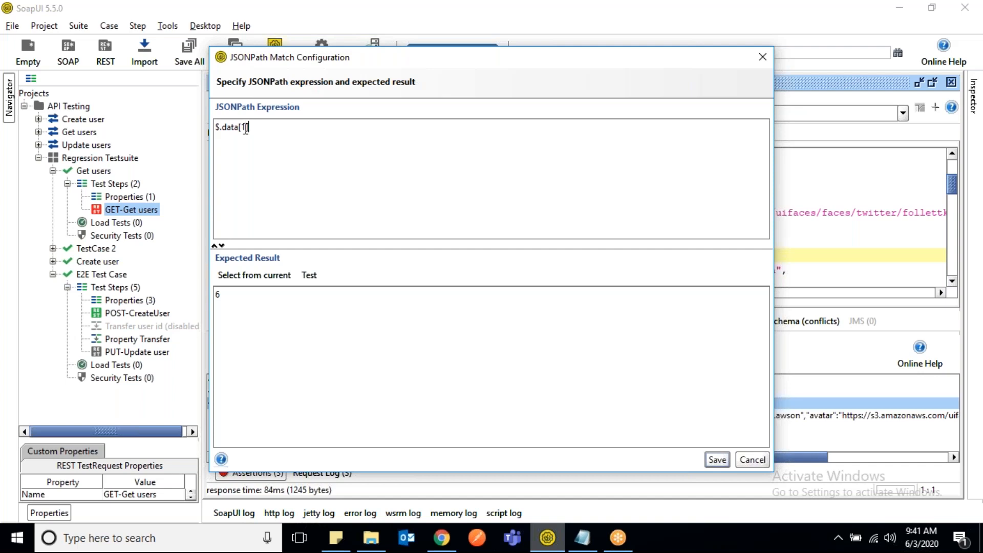
text(.id)
click(254, 275)
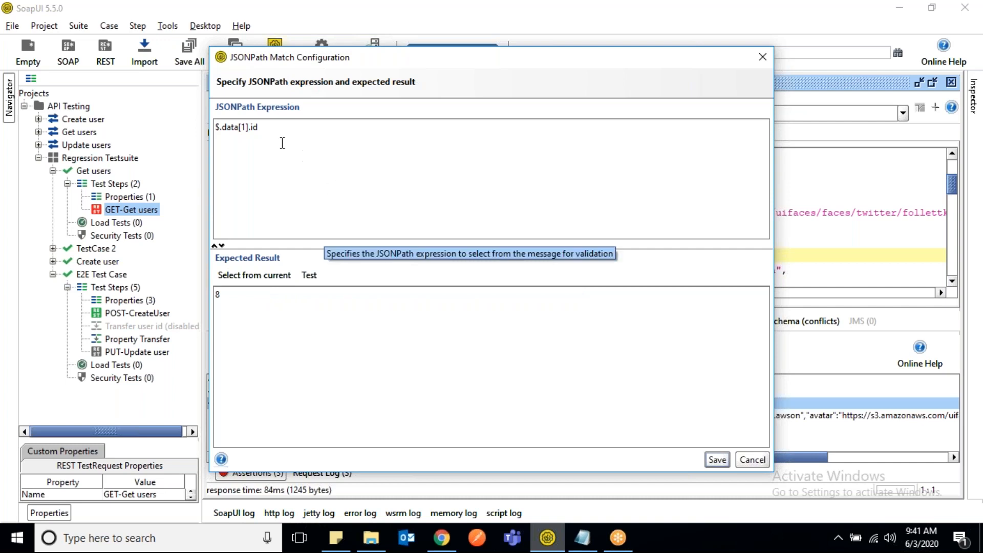
- Change the JSONPath expression to $.data[1].email, load the expected result from the current response, and save the assertion
click(273, 126)
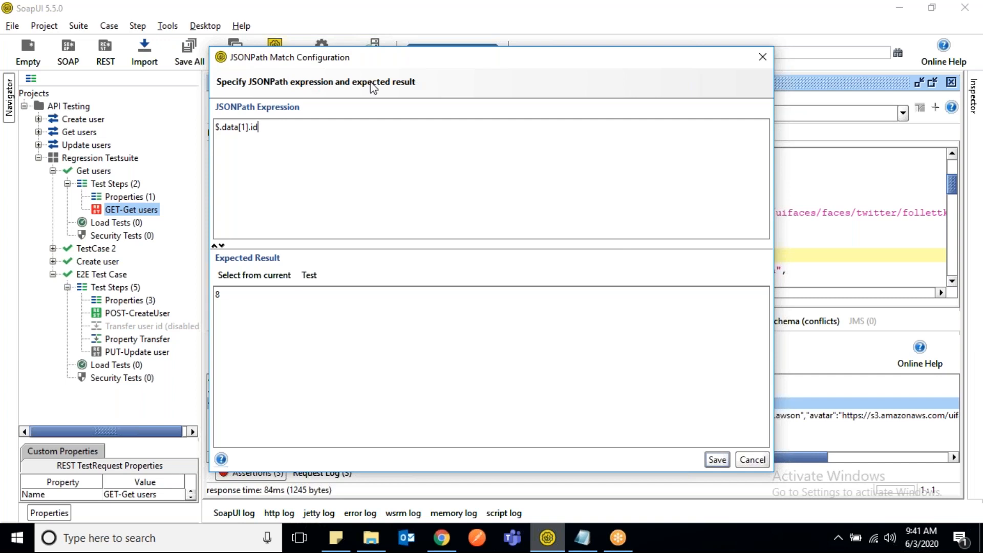
drag(469, 64, 274, 94)
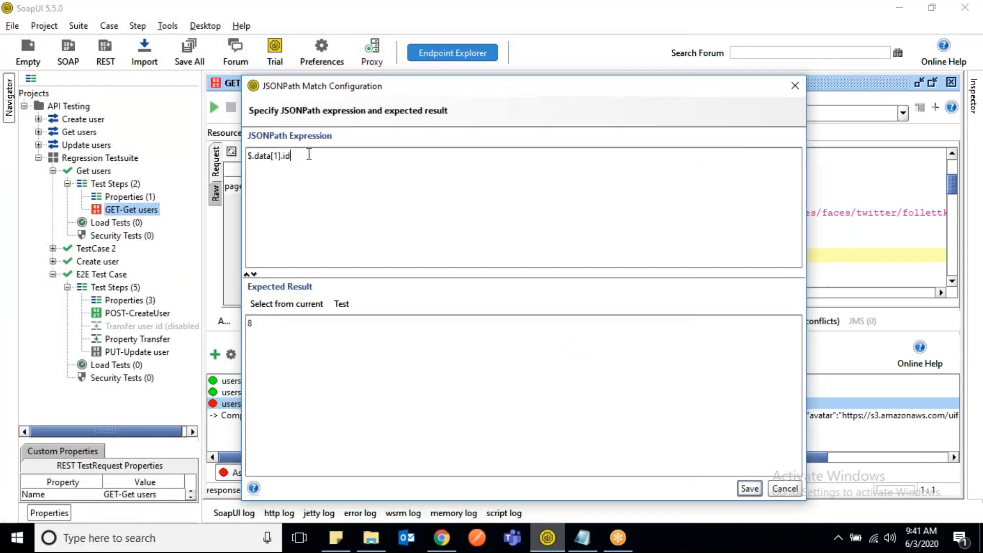
key(BackSpace)
key(BackSpace)
text(email)
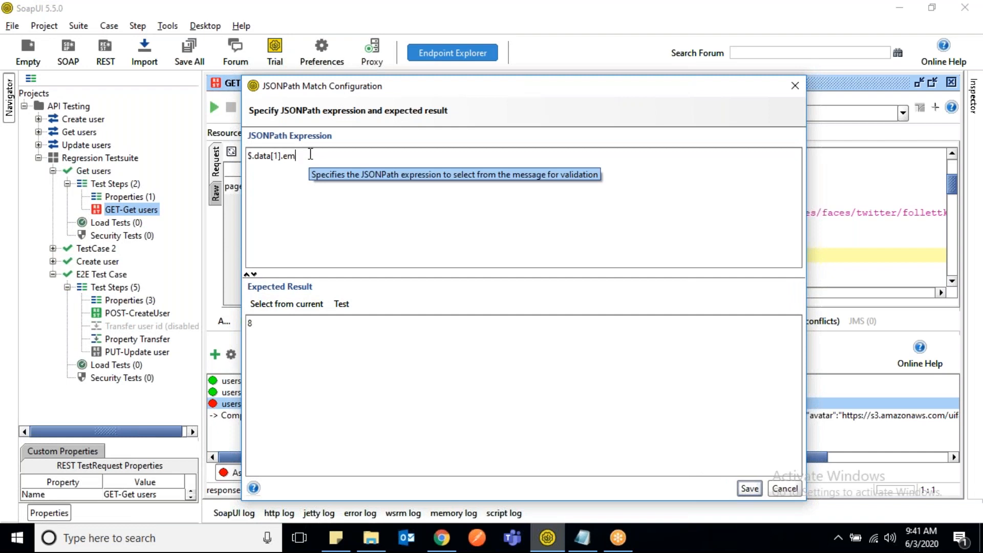
click(270, 301)
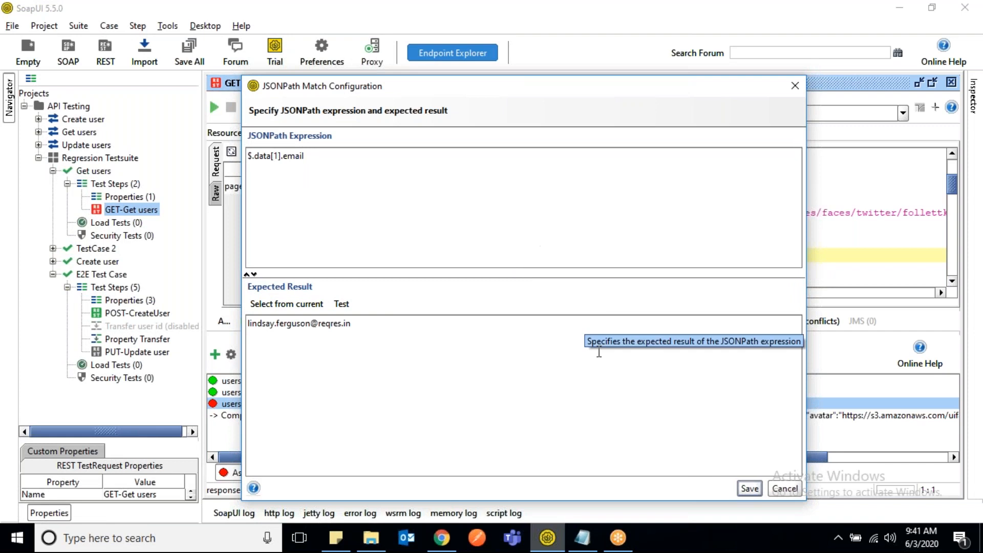
click(749, 489)
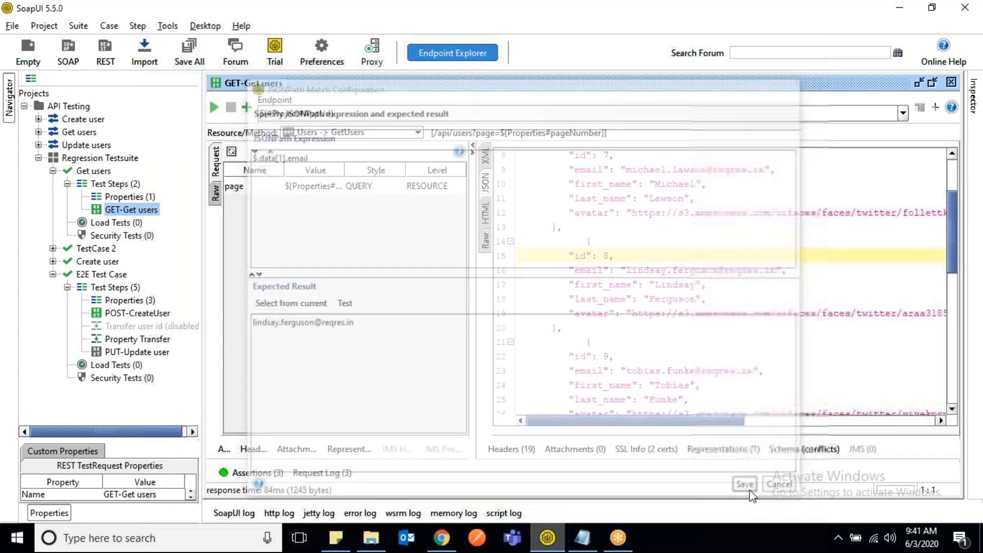
- Reopen the users-data-id assertion, review the array index in its JSONPath expression, and save it without changes
click(253, 472)
double_click(266, 405)
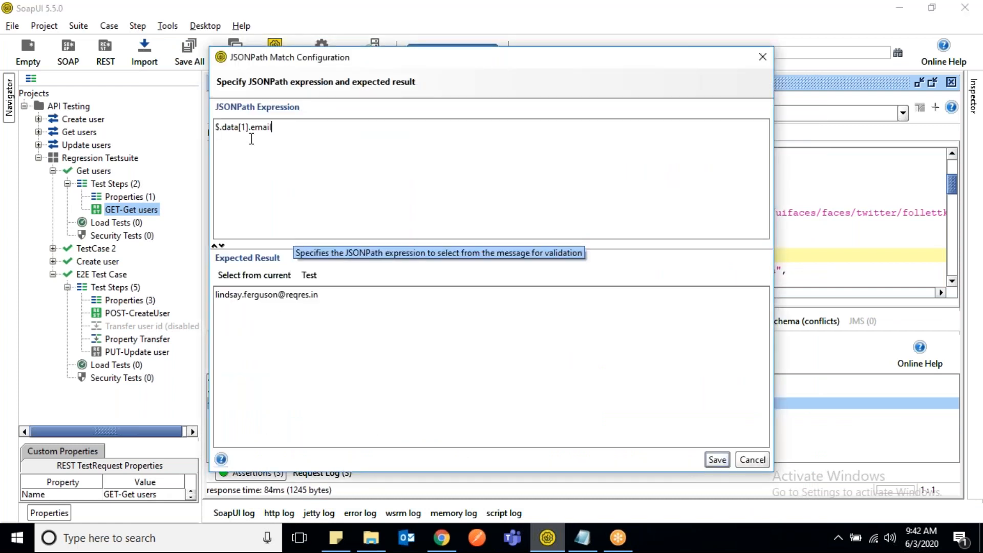
drag(248, 127, 239, 127)
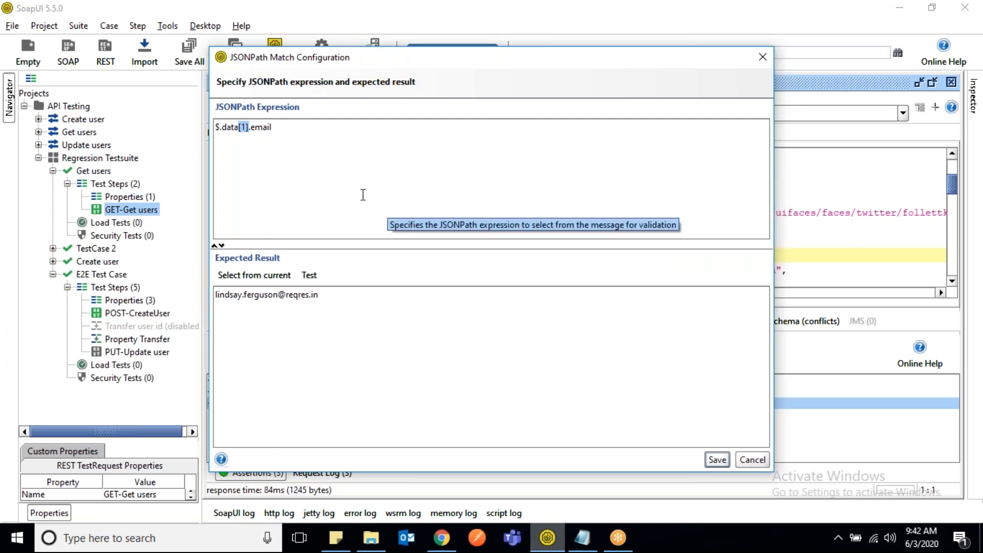
click(318, 146)
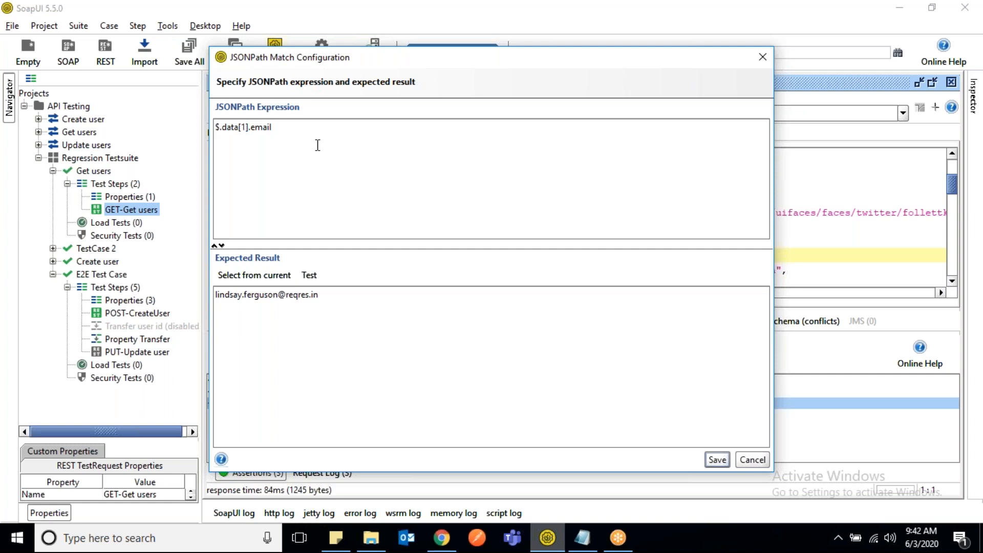
click(245, 126)
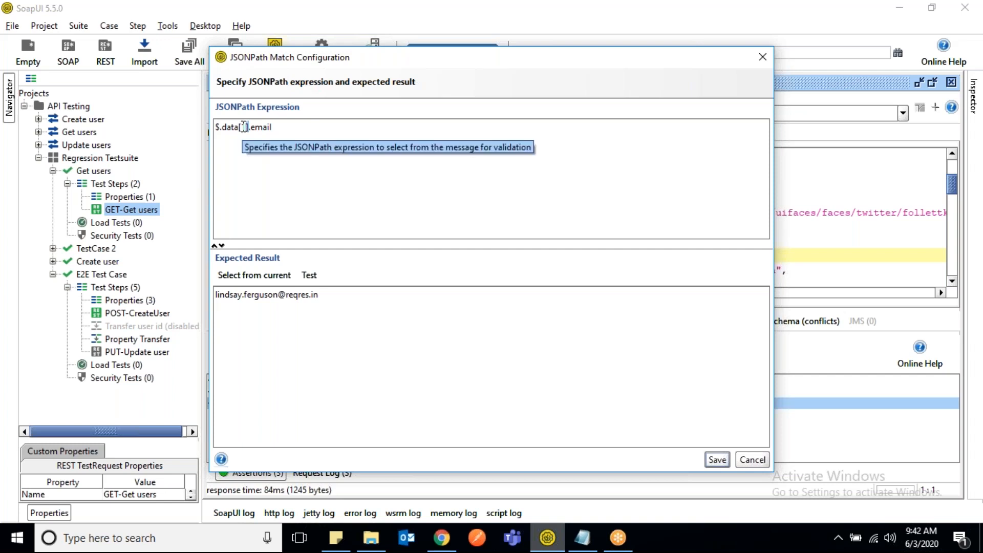
click(281, 195)
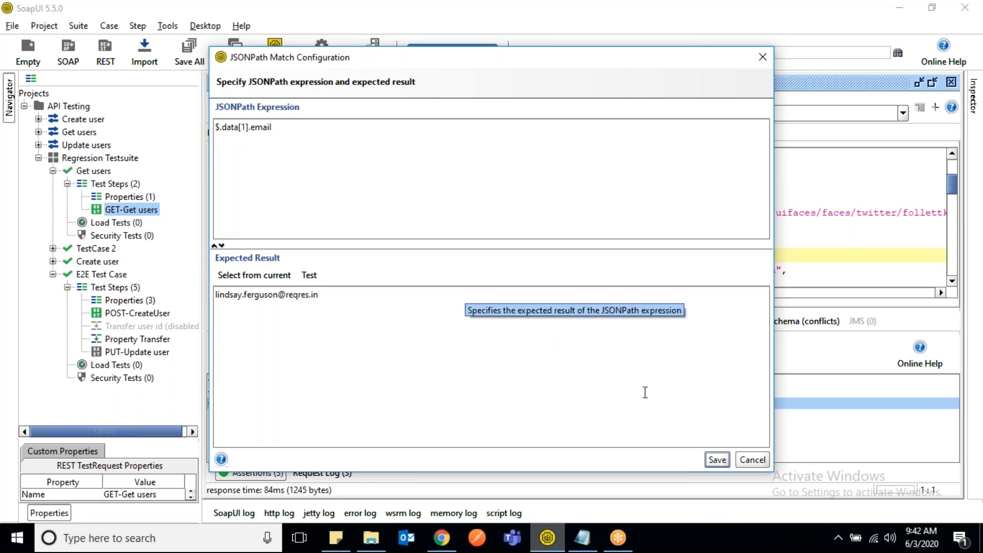
click(716, 460)
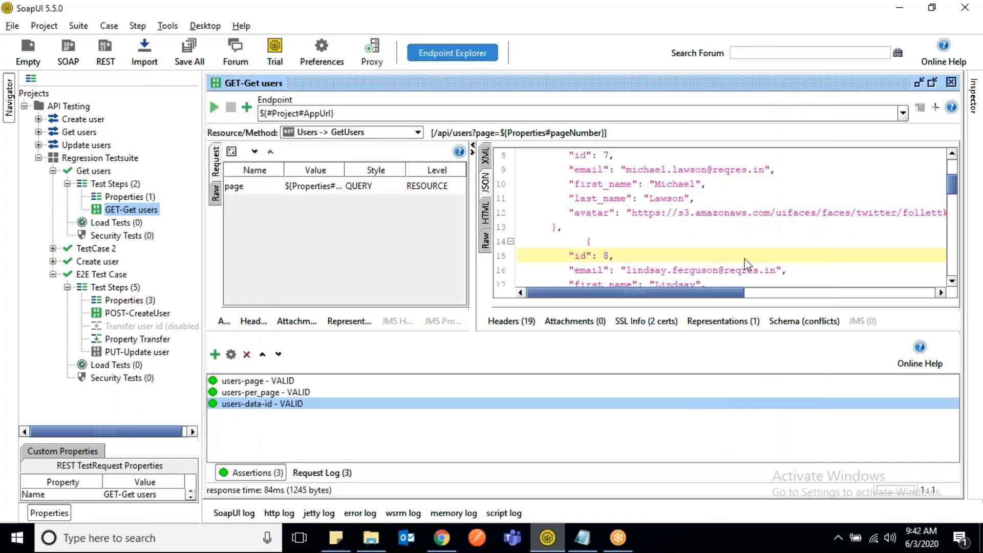